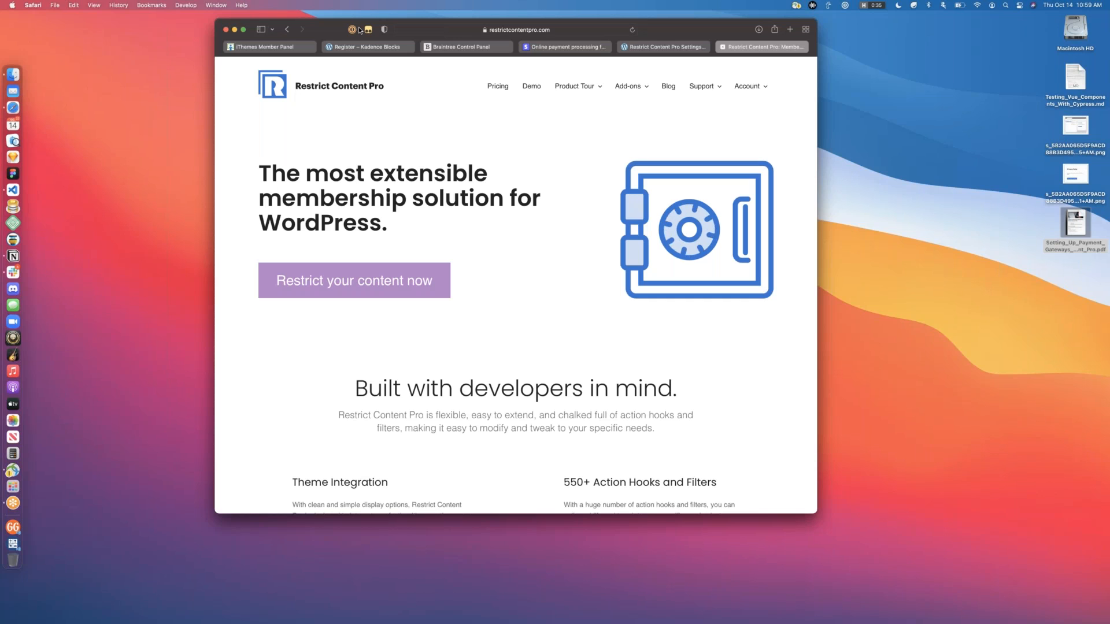
Step: Zoom the Restrict Content Pro homepage in, then enlarge and reposition the Safari window
key(super+plus)
key(super+plus)
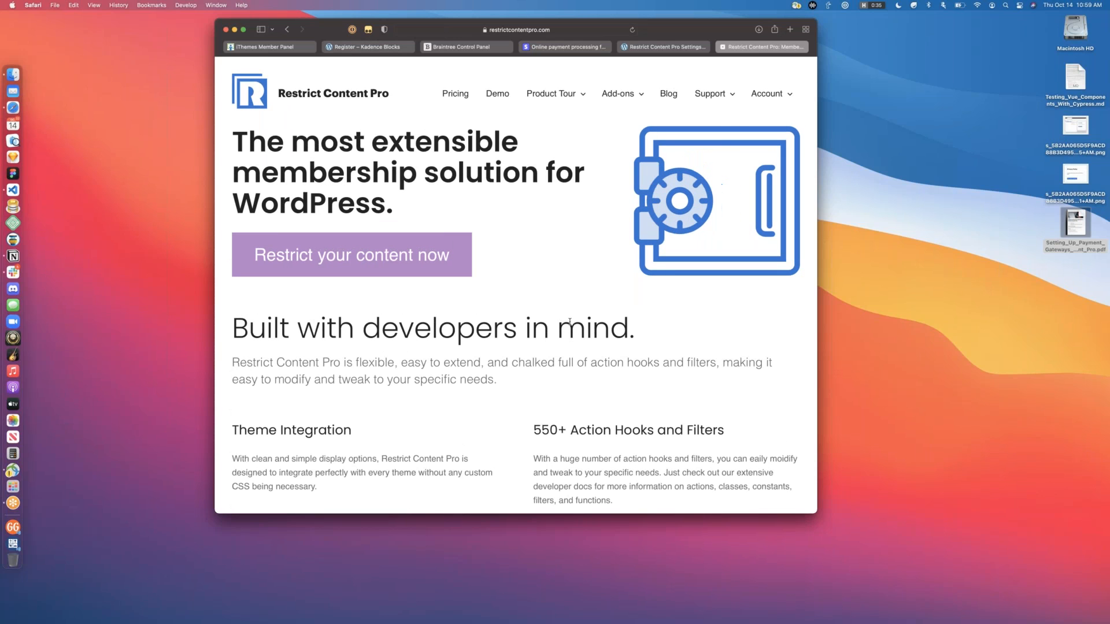
drag(815, 512, 927, 579)
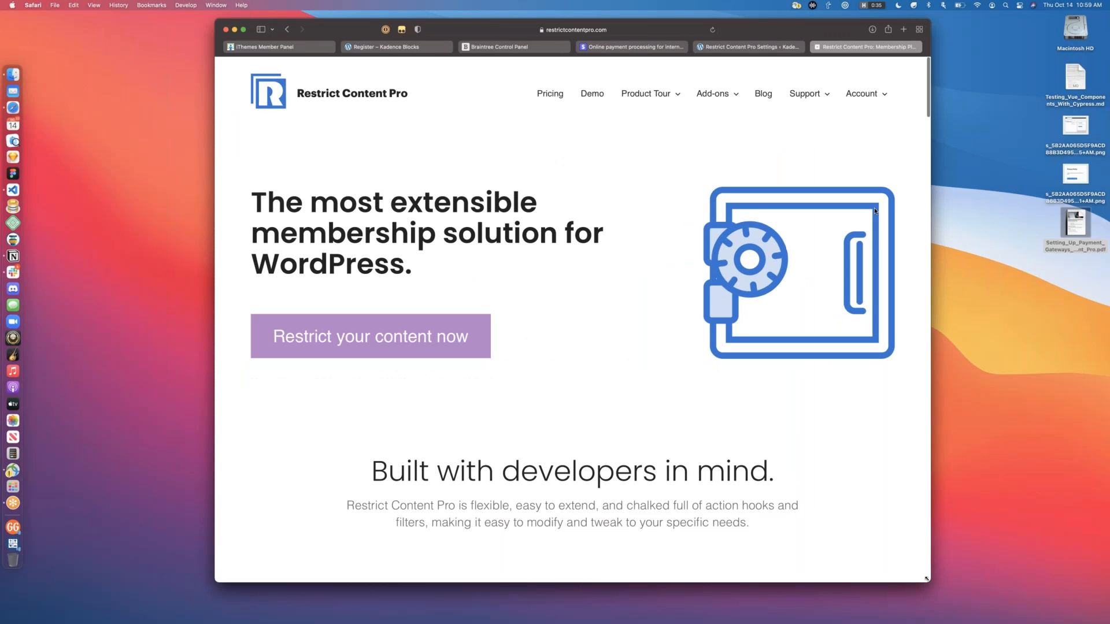
drag(857, 32, 695, 32)
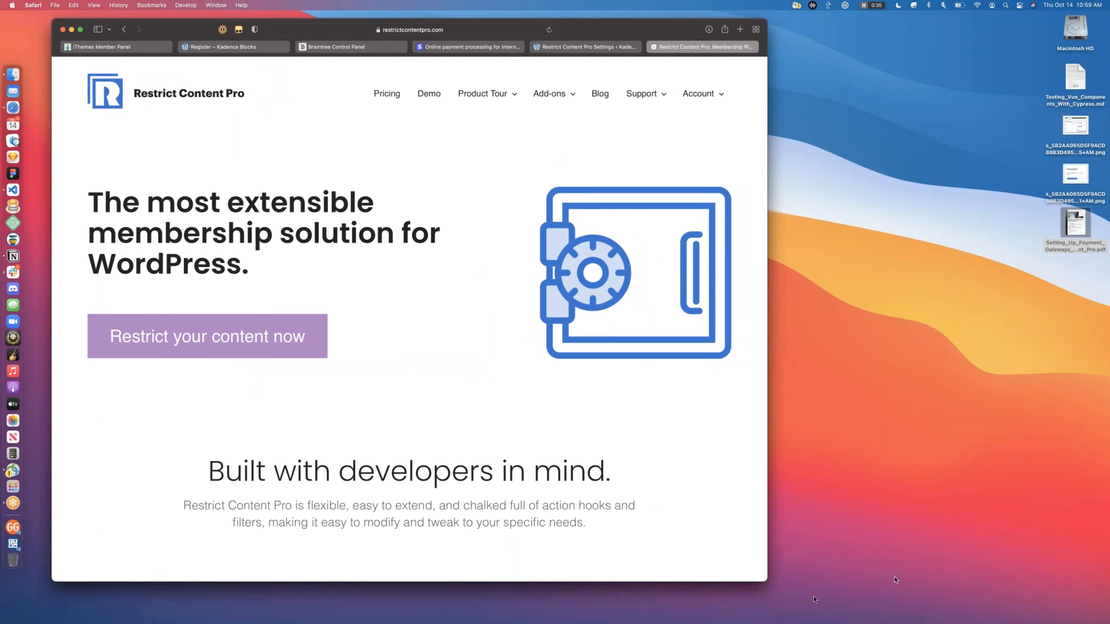
drag(767, 580, 842, 586)
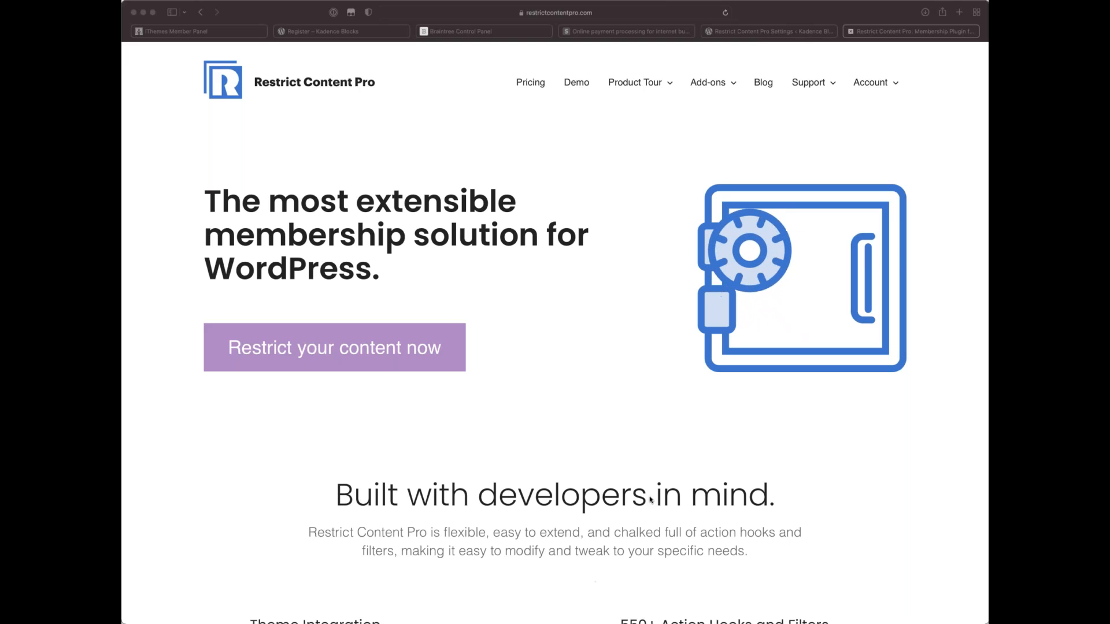
Step: Zoom the Restrict Content Pro homepage back out with Cmd+Minus
click(729, 283)
key(super+minus)
key(super+minus)
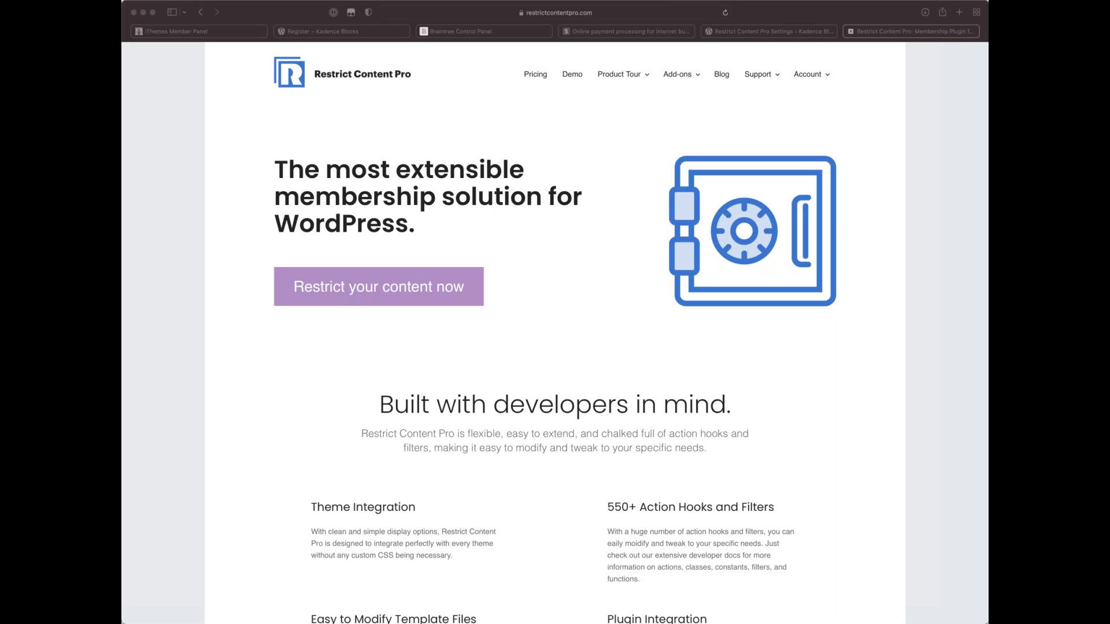
click(827, 455)
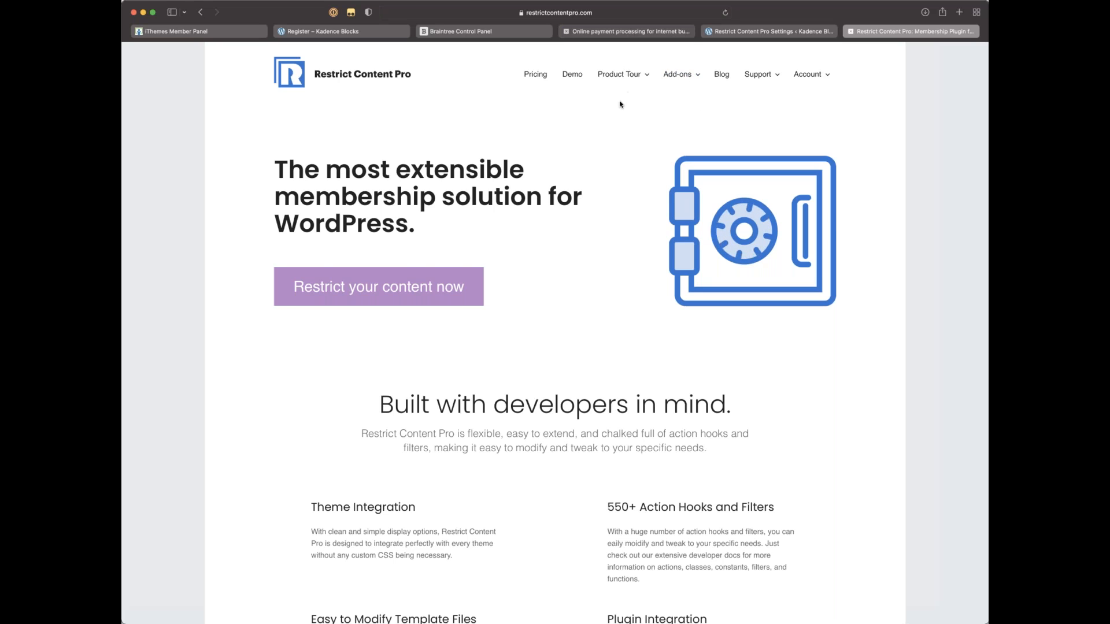
Step: Glance at the Stripe homepage tab, then switch to the Braintree Control Panel login tab
click(630, 31)
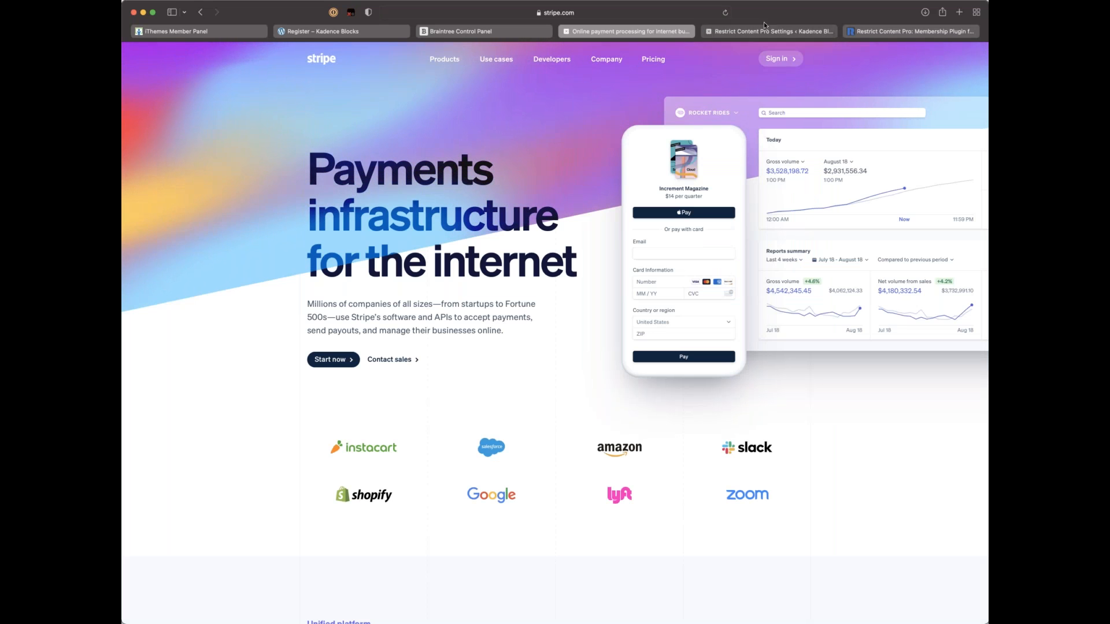
click(484, 31)
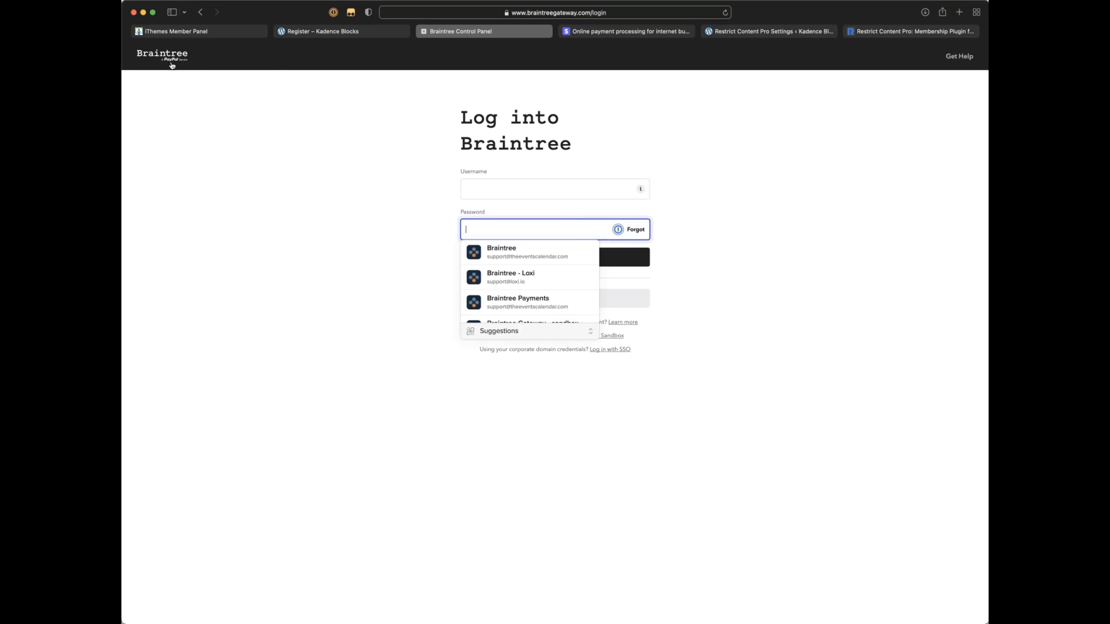
Step: Switch back to the 'Online payment processing' Stripe homepage tab
click(588, 34)
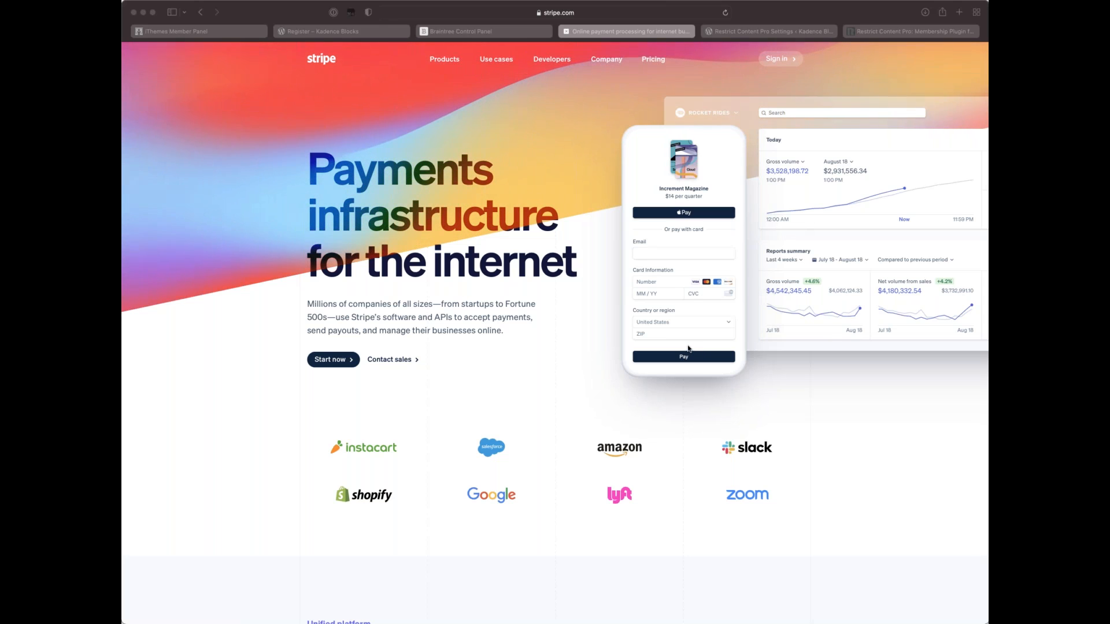
Step: Scroll down through the Stripe homepage and back up
scroll(696, 346, down, 2)
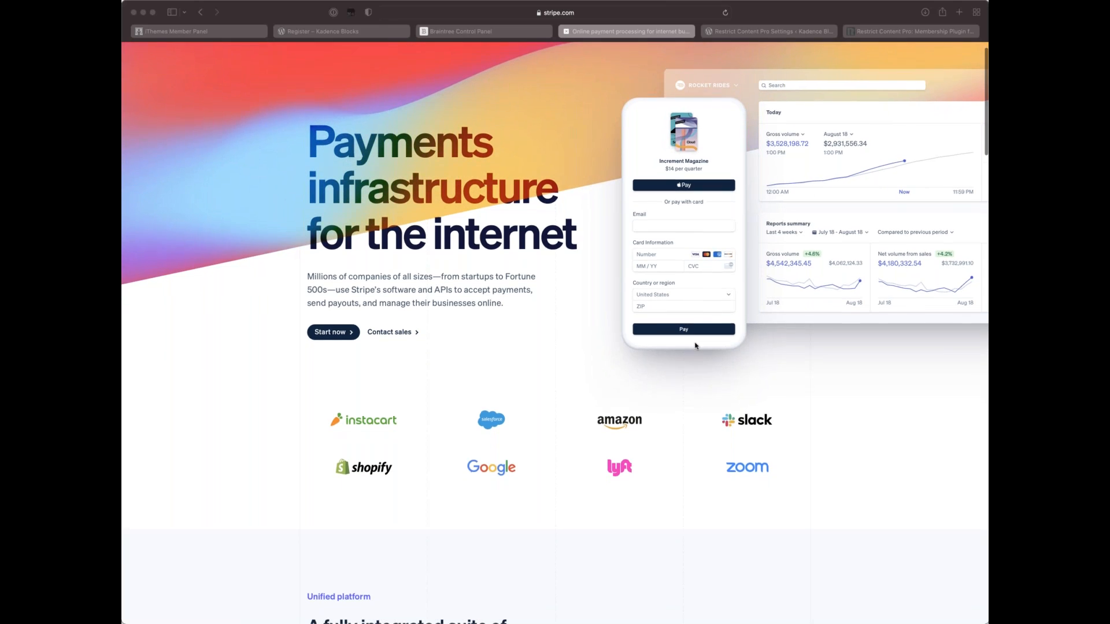
scroll(696, 346, down, 1)
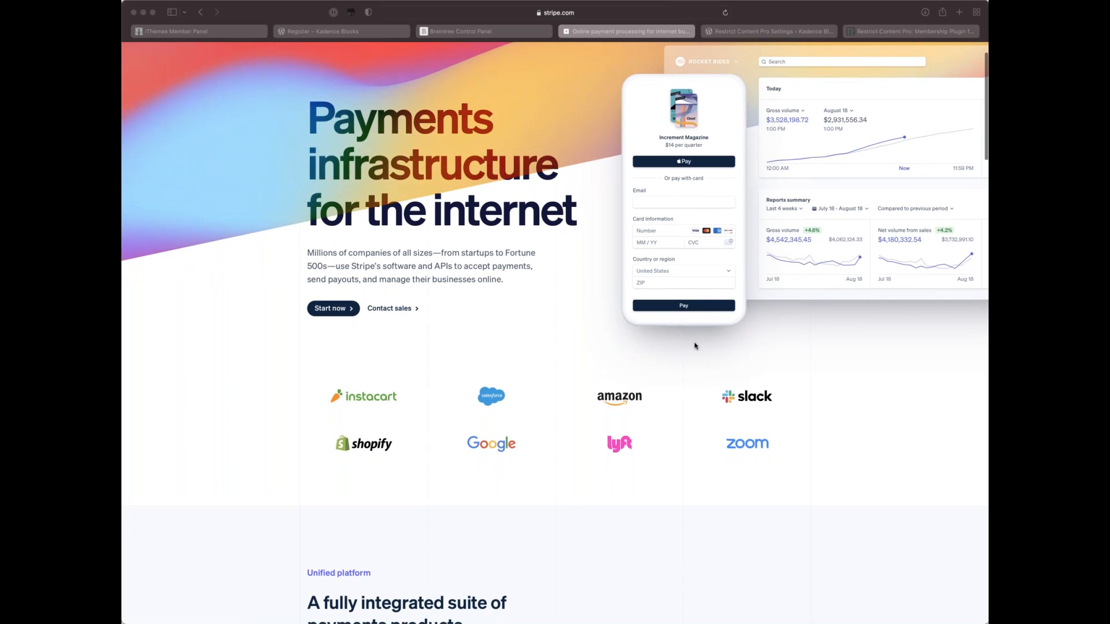
scroll(696, 346, down, 5)
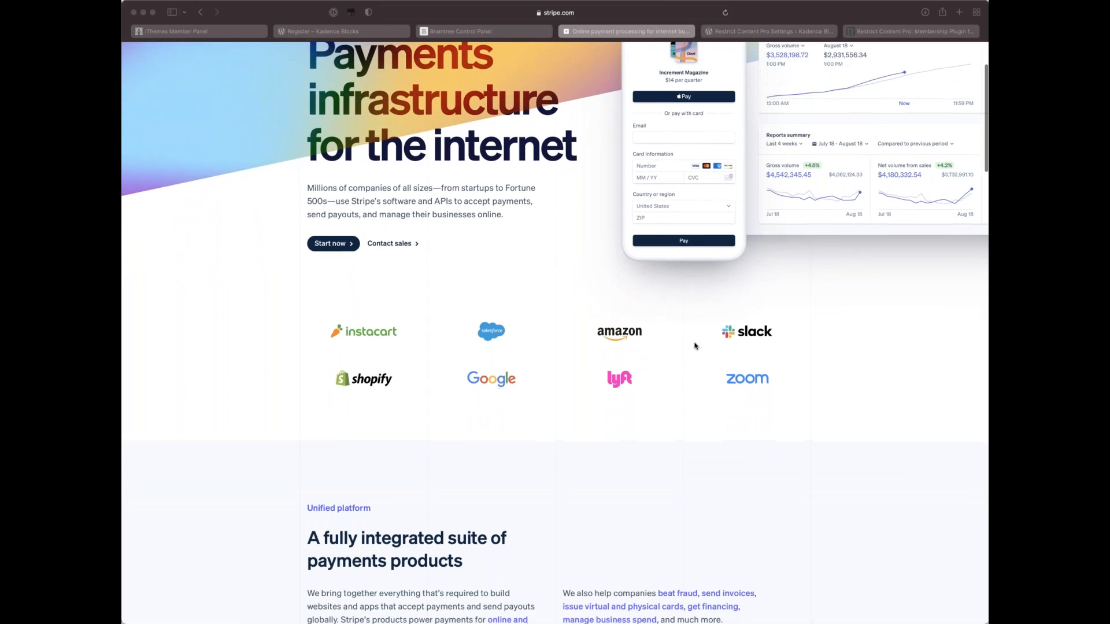
scroll(695, 346, down, 8)
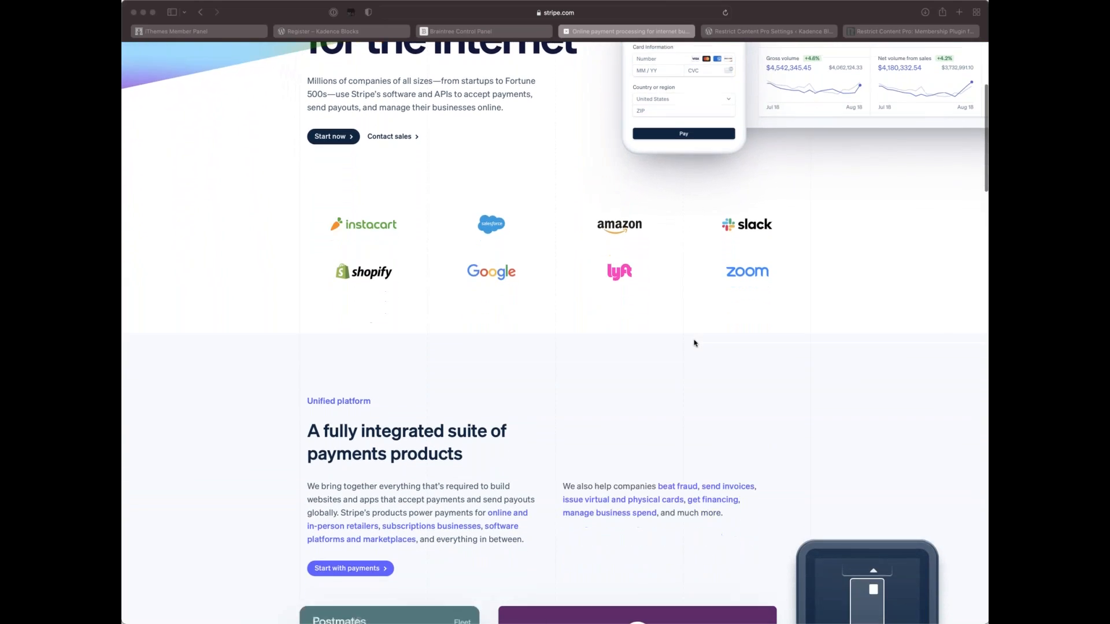
scroll(695, 343, up, 4)
scroll(695, 343, down, 15)
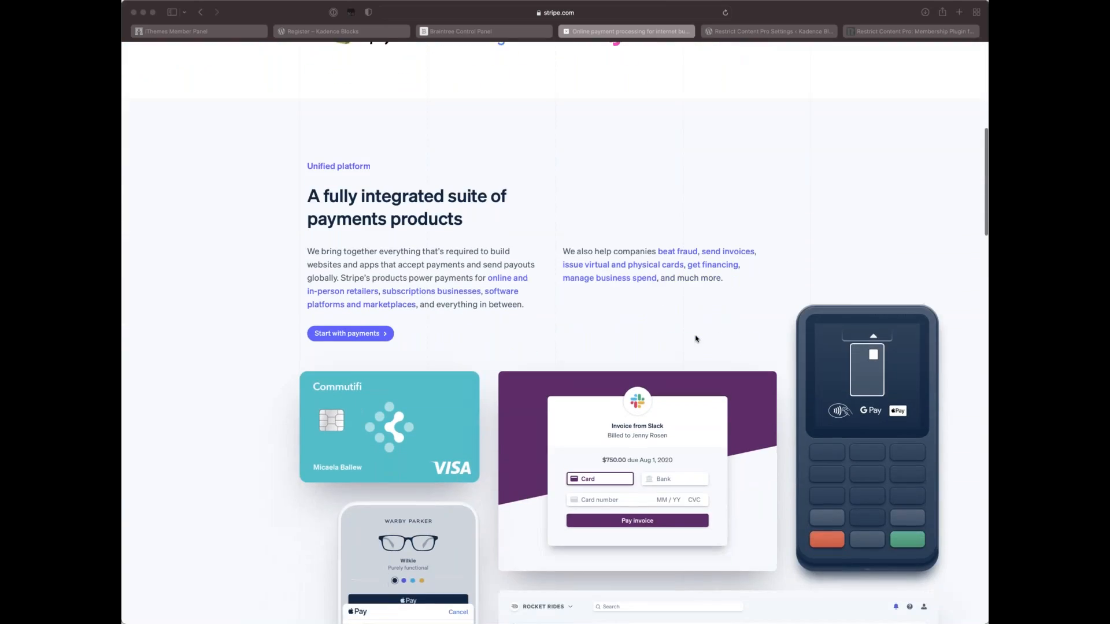
scroll(695, 338, down, 6)
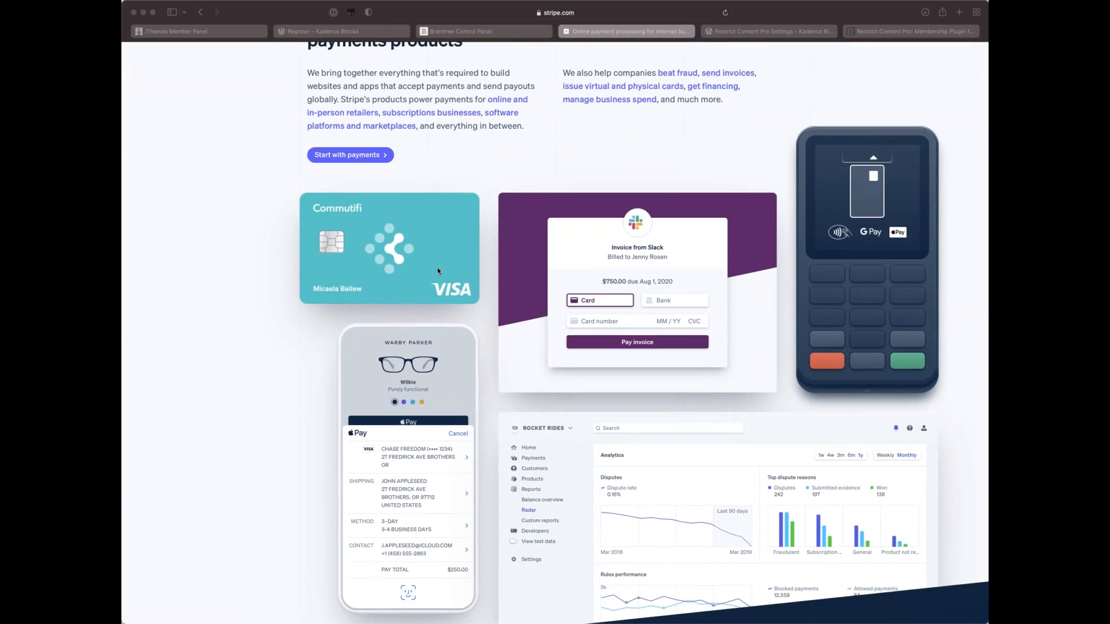
scroll(437, 267, down, 3)
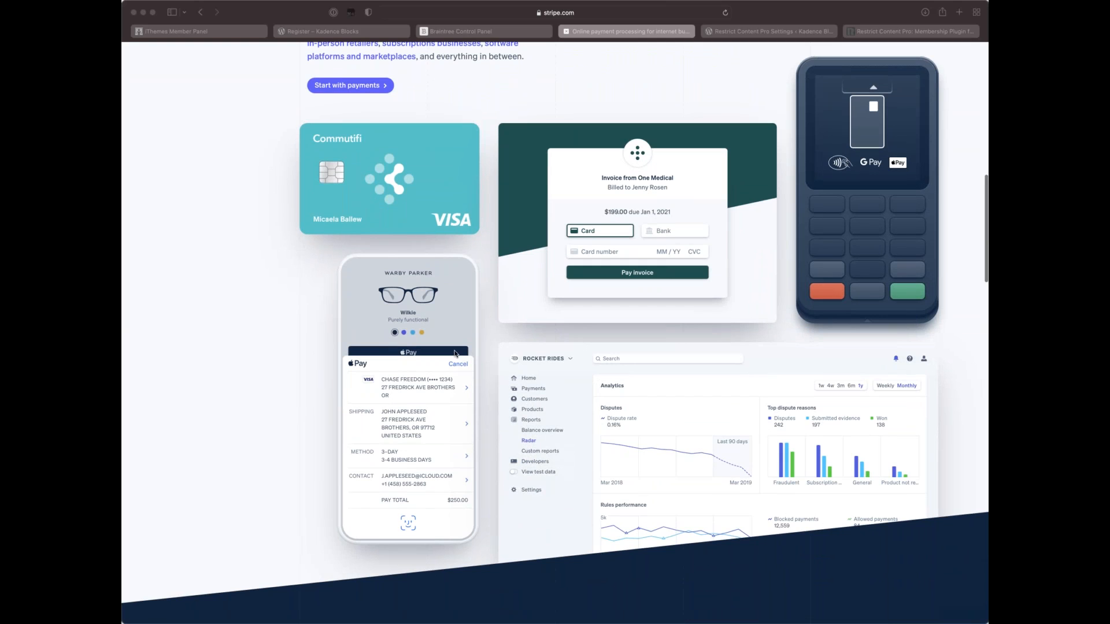
scroll(593, 350, down, 12)
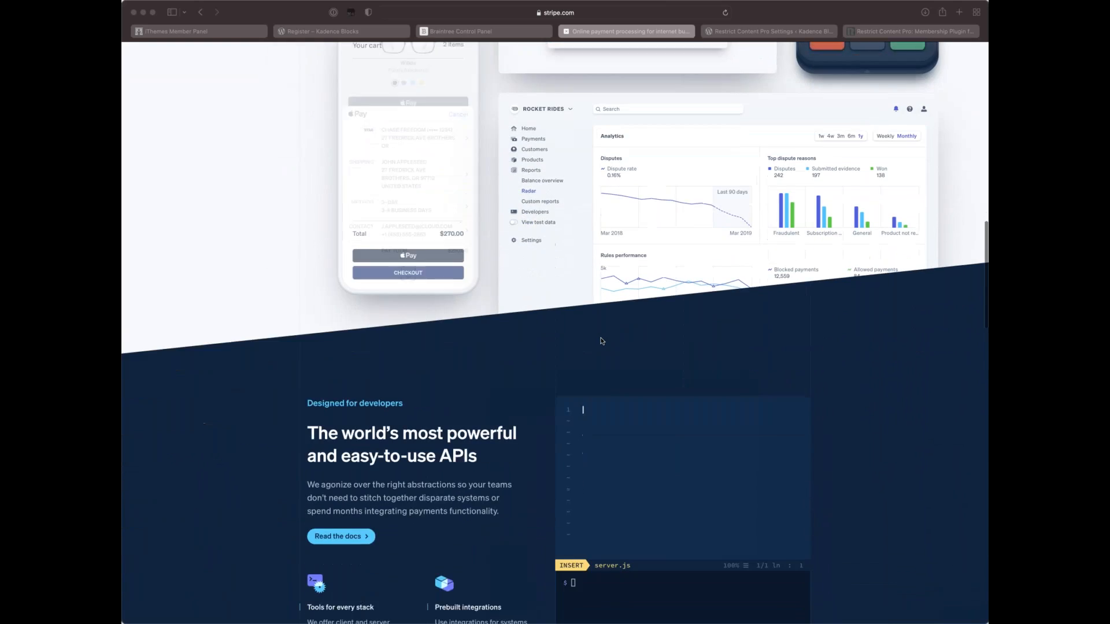
scroll(600, 342, up, 14)
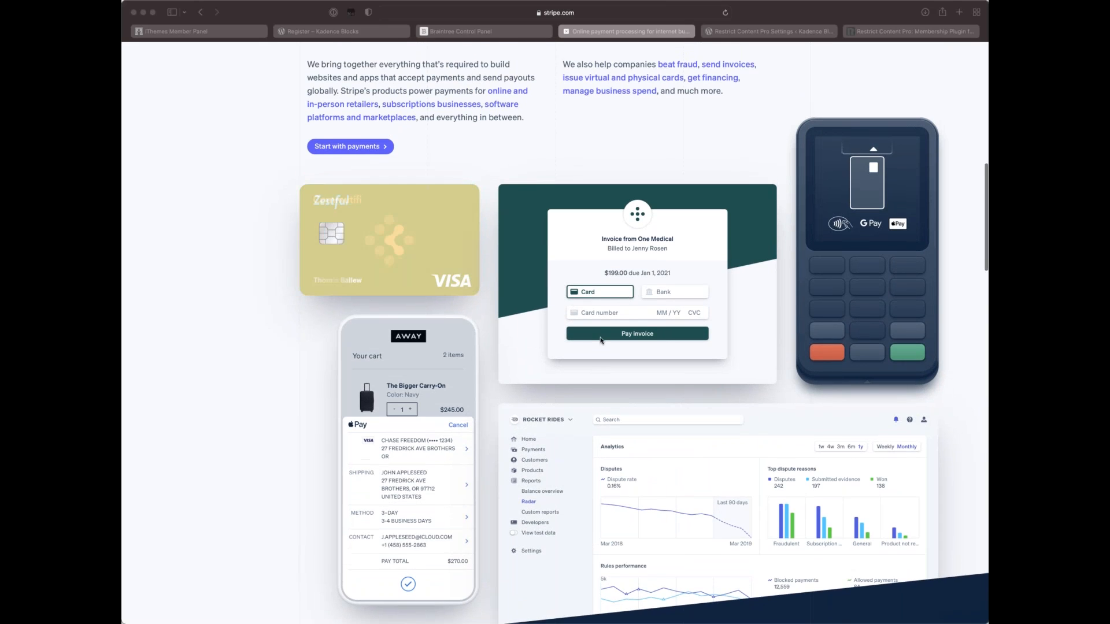
scroll(601, 341, up, 2)
scroll(811, 359, up, 12)
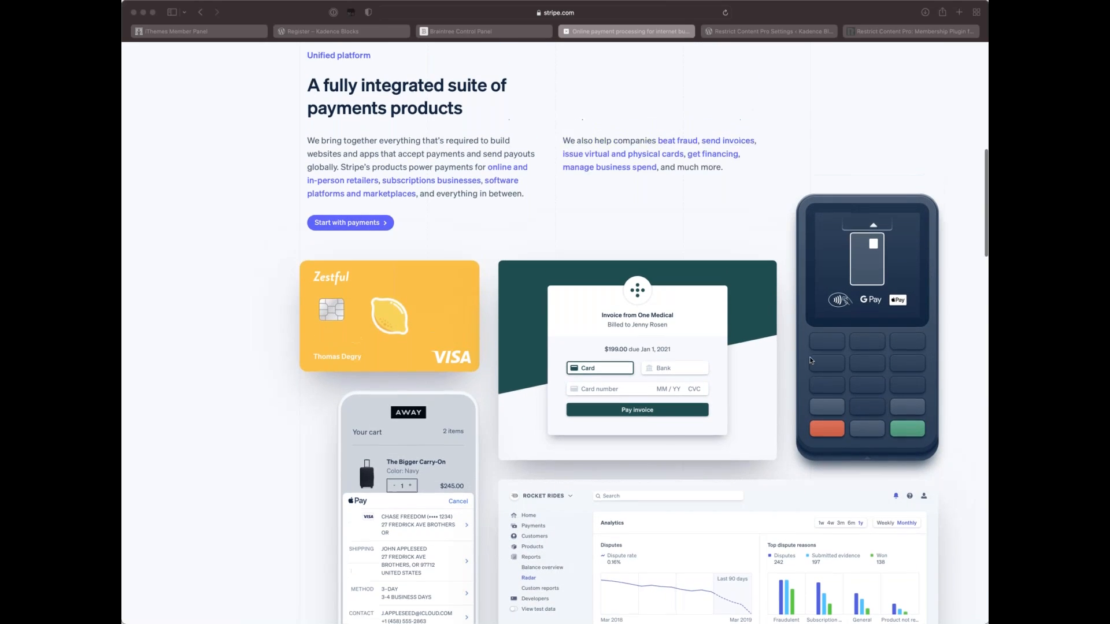
scroll(811, 357, up, 14)
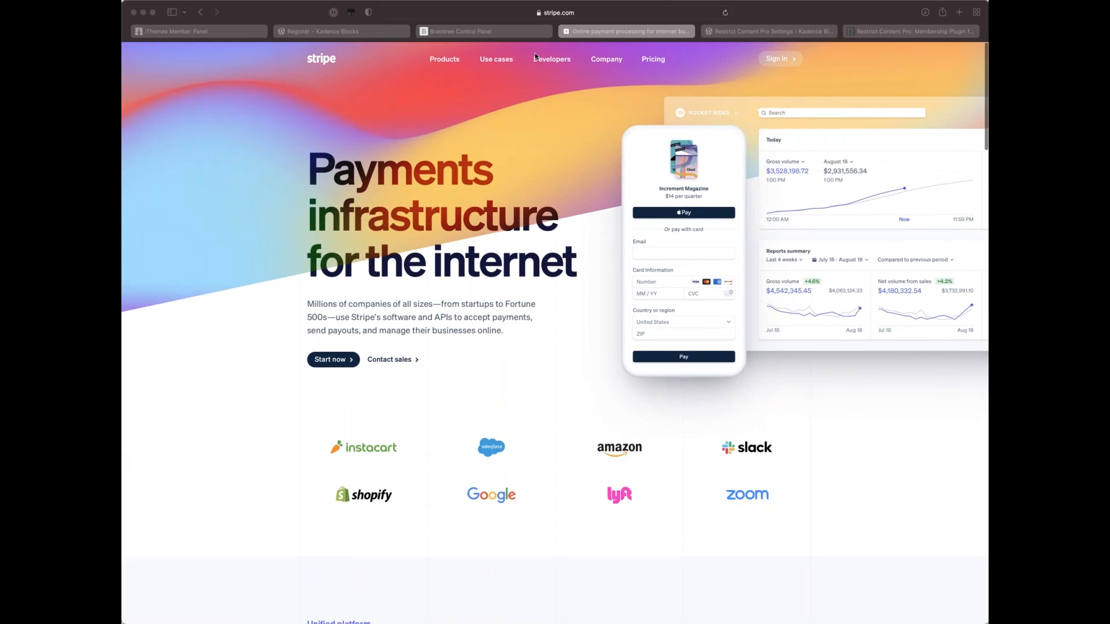
Step: Move through the Register and Braintree tabs to the 'Restrict Content Pro: Membership Plugin' tab
click(367, 34)
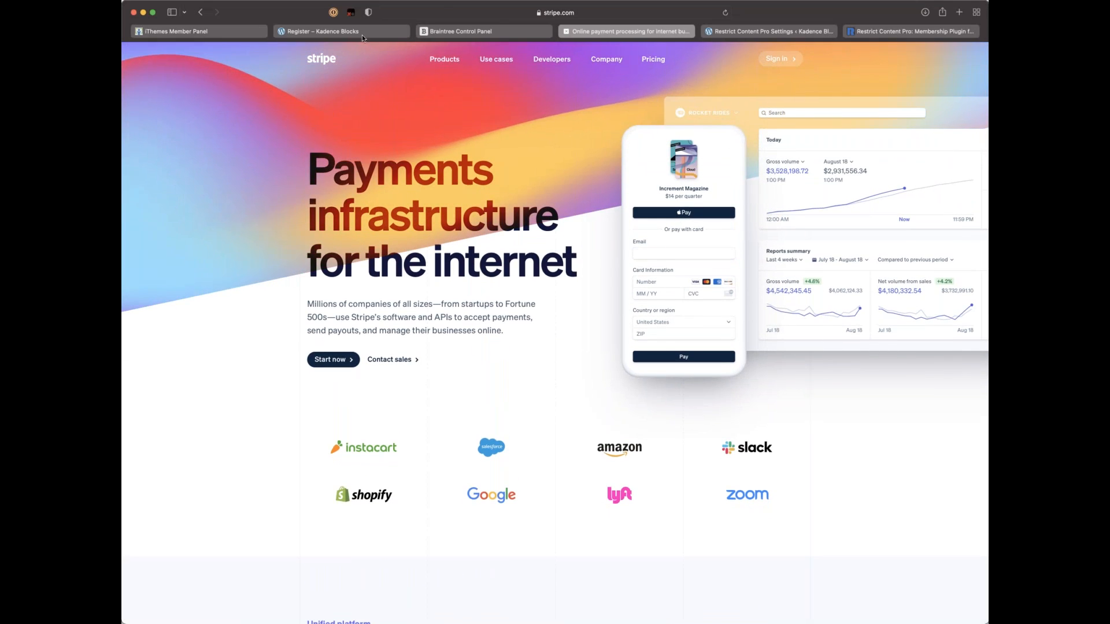
click(369, 33)
click(486, 32)
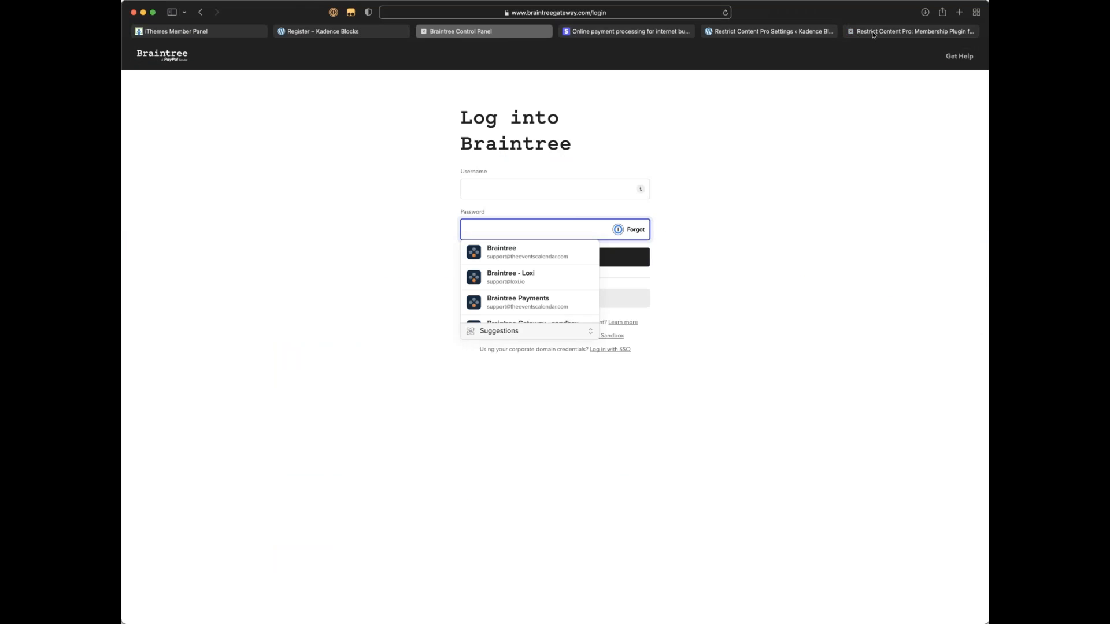
click(873, 33)
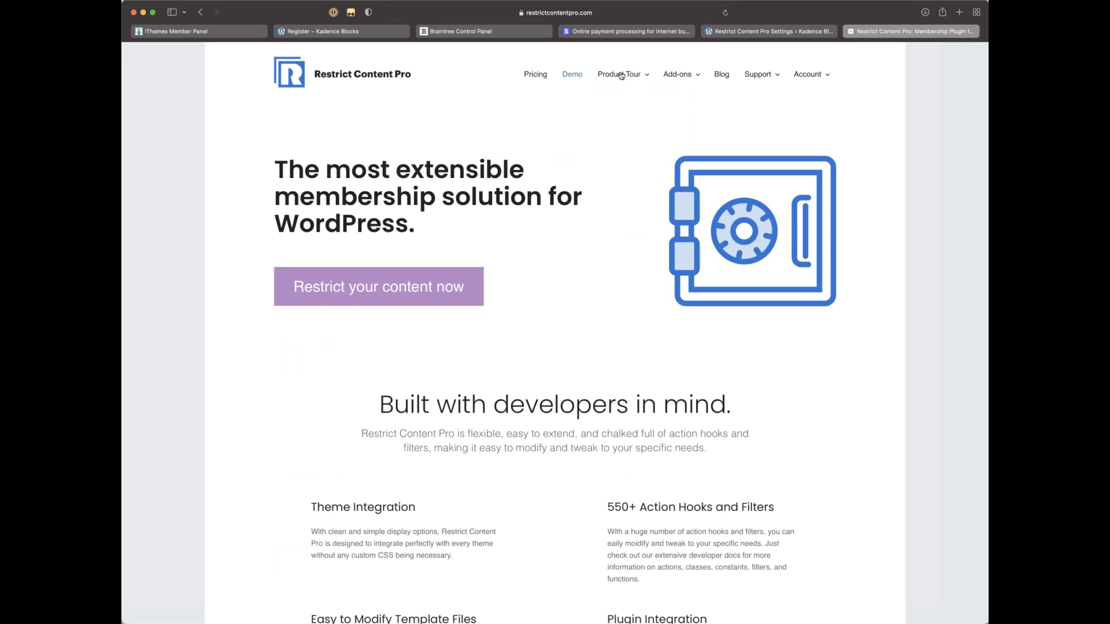
Step: Browse the Payment Gateways overview and open the Stripe gateway card in a background tab
mouse_move(620, 75)
click(629, 146)
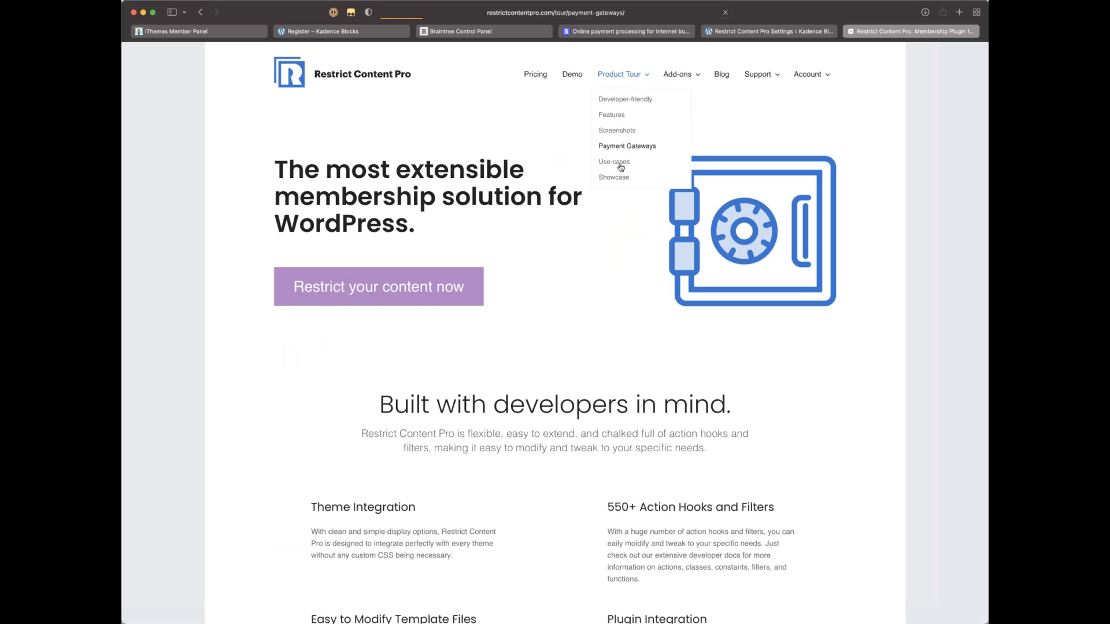
scroll(555, 333, down, 1)
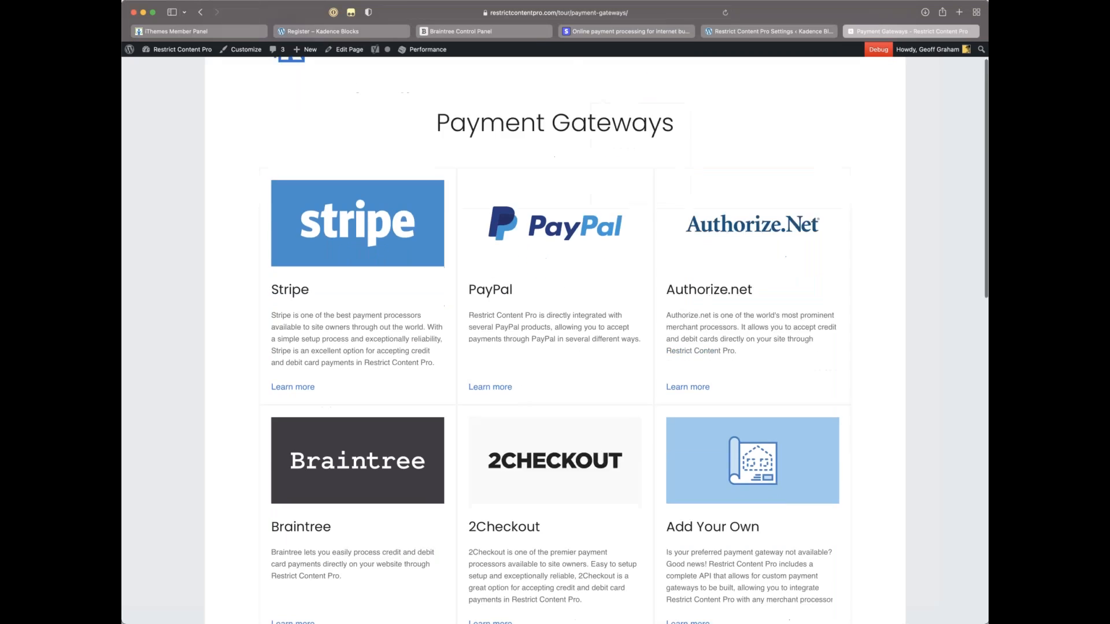
scroll(559, 283, down, 3)
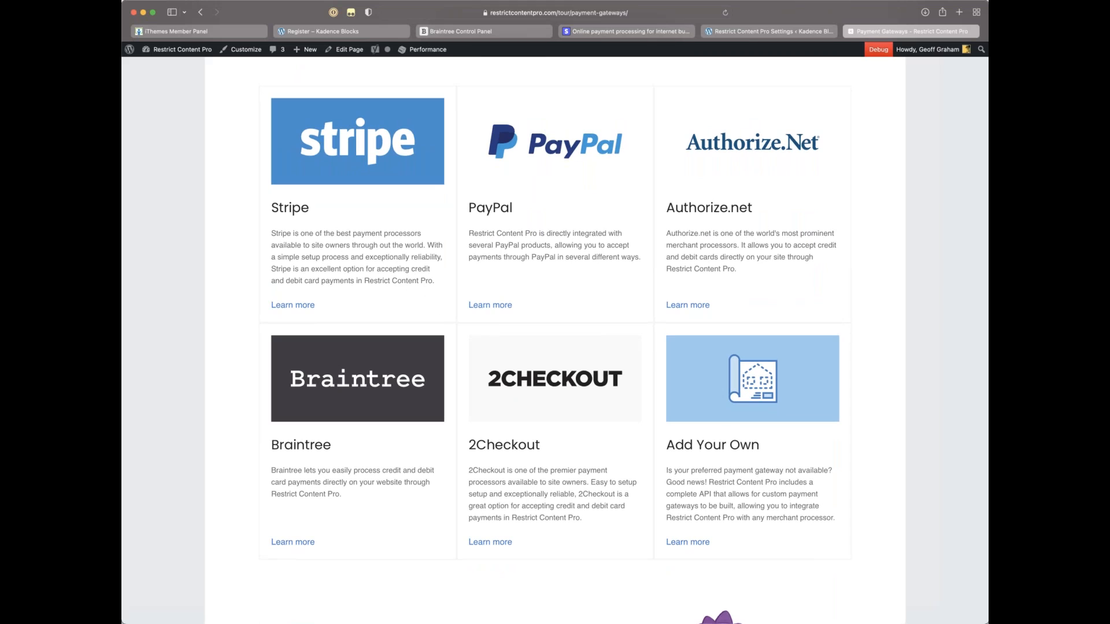
scroll(353, 170, up, 1)
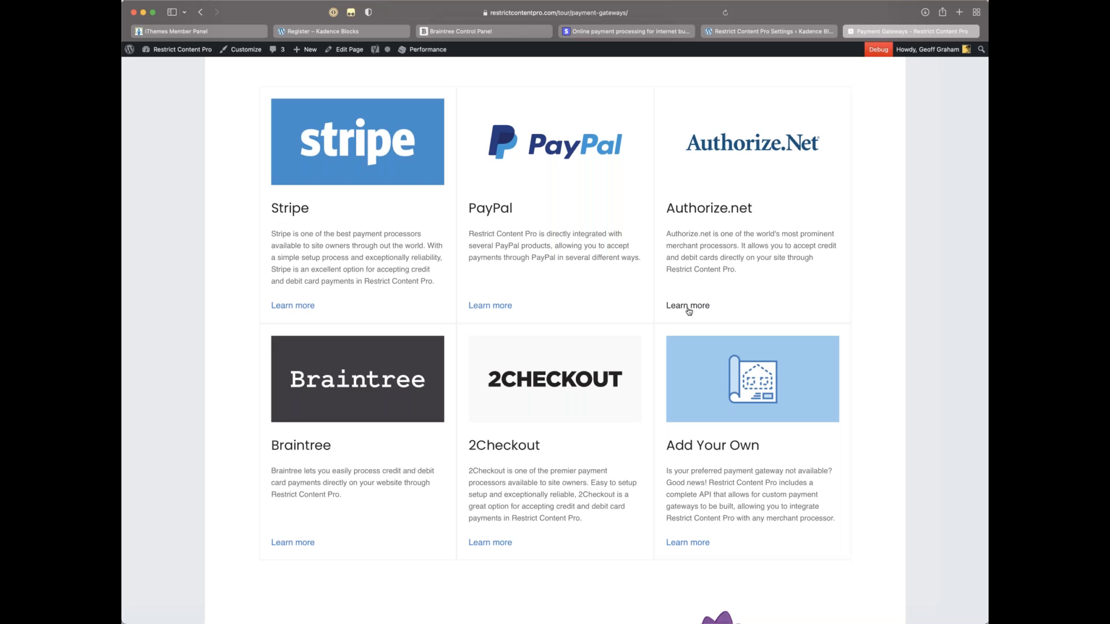
scroll(664, 315, down, 3)
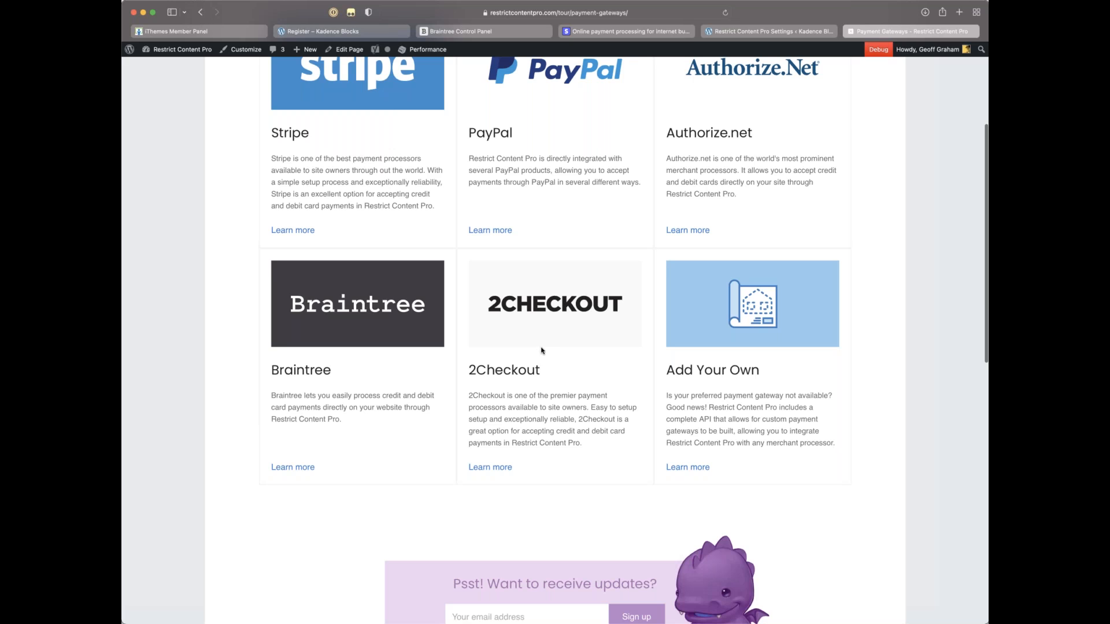
scroll(542, 350, down, 1)
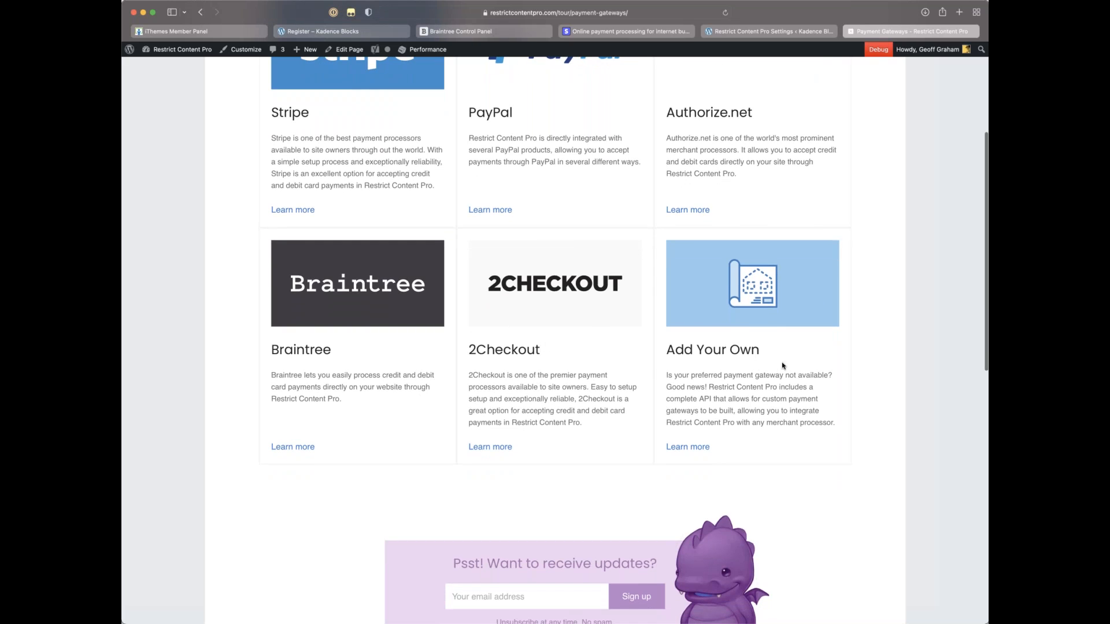
scroll(752, 363, down, 3)
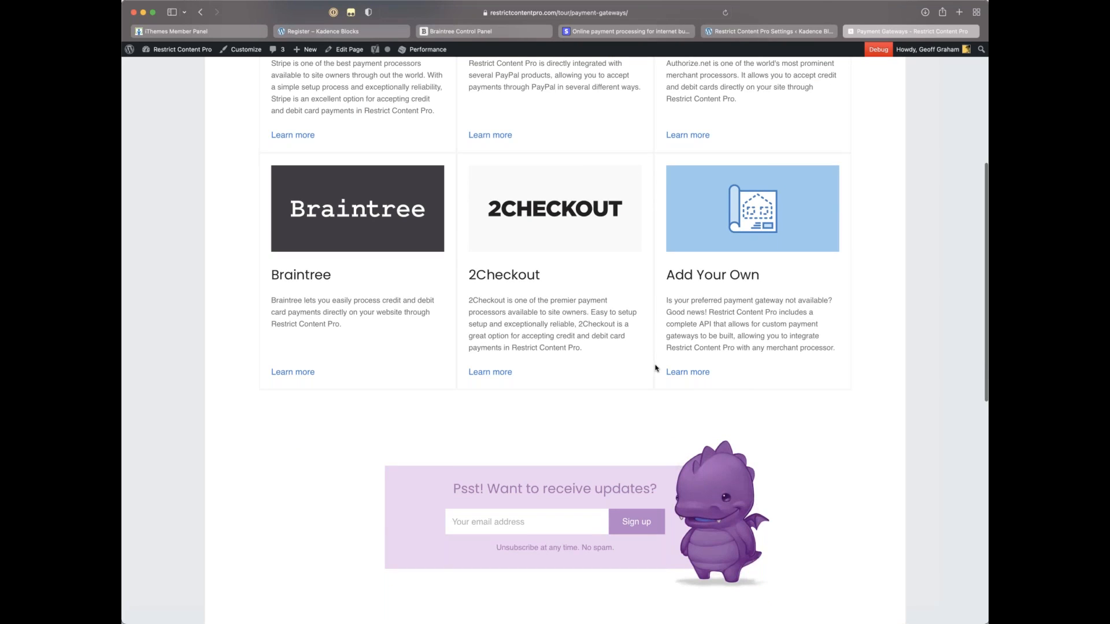
scroll(655, 368, up, 8)
scroll(656, 367, up, 1)
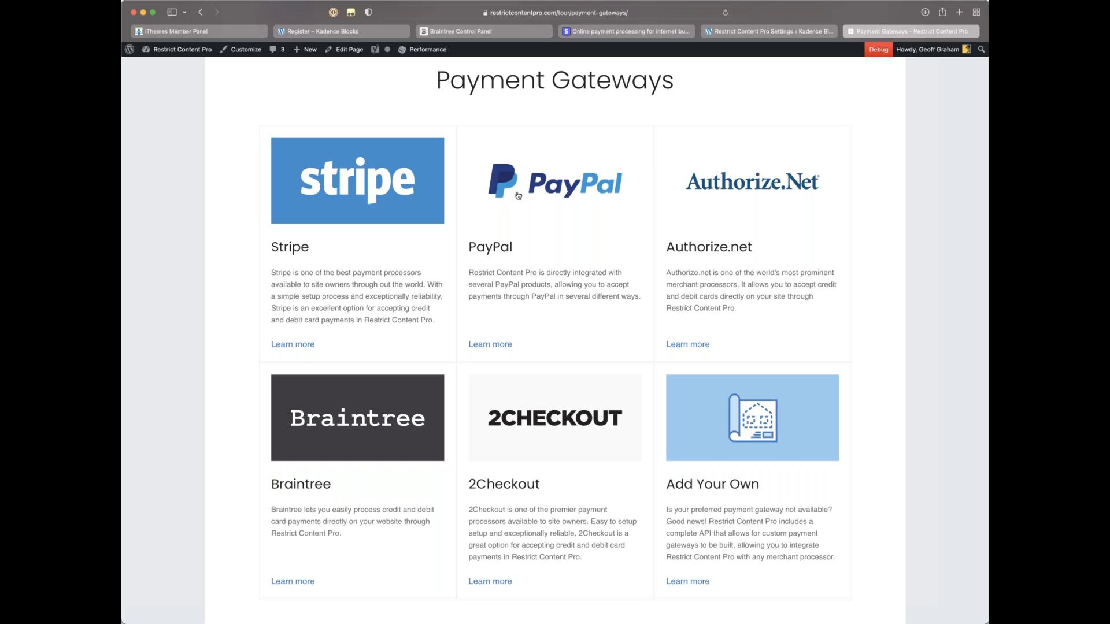
super+click(340, 188)
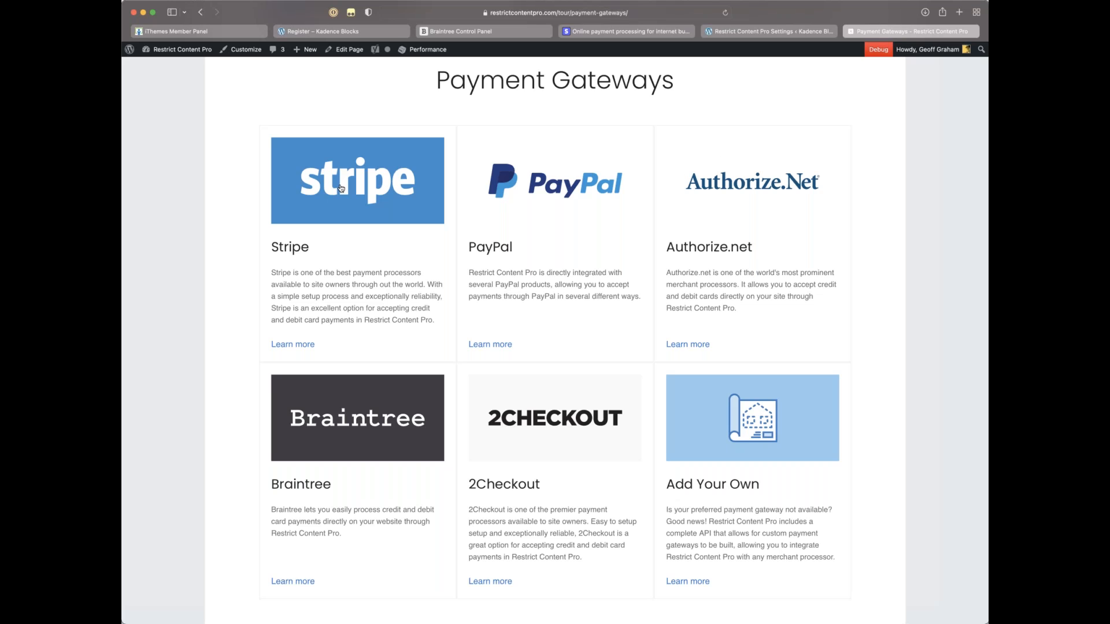
Step: Open the Braintree gateway page and scroll to its pricing, countries and currencies sections
click(345, 408)
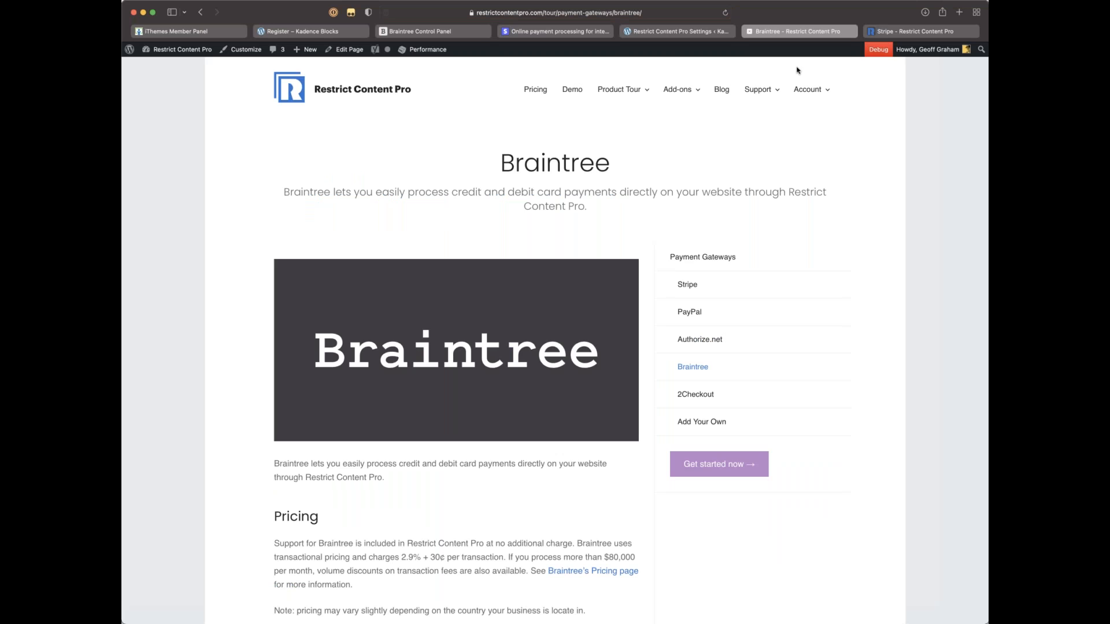
scroll(688, 143, down, 2)
scroll(689, 141, up, 2)
scroll(544, 257, down, 3)
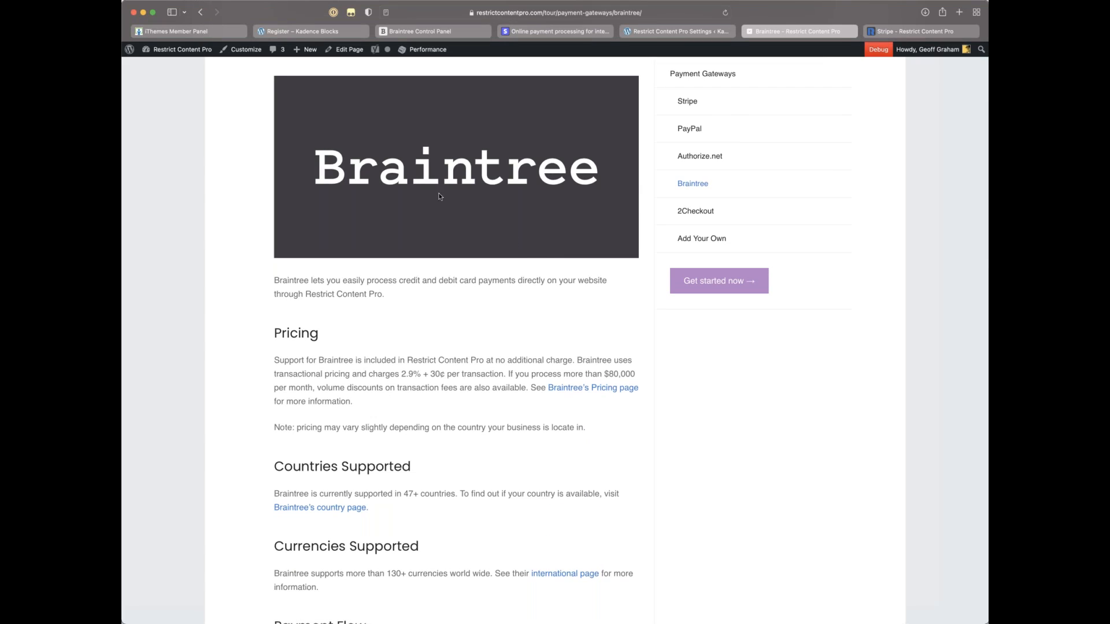
click(702, 31)
click(926, 32)
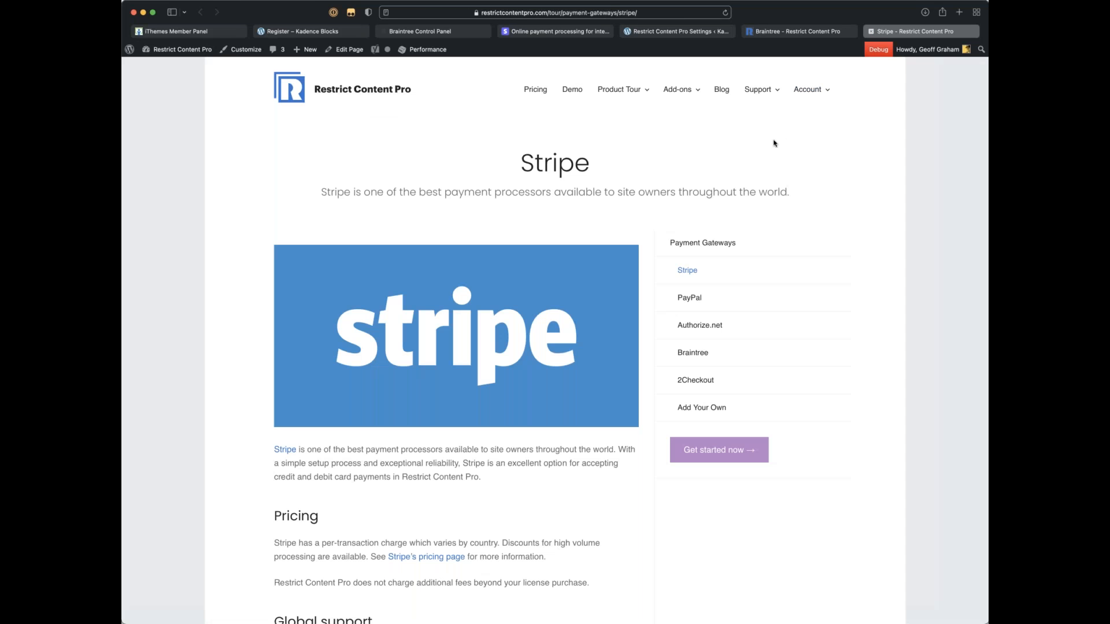
scroll(775, 145, down, 5)
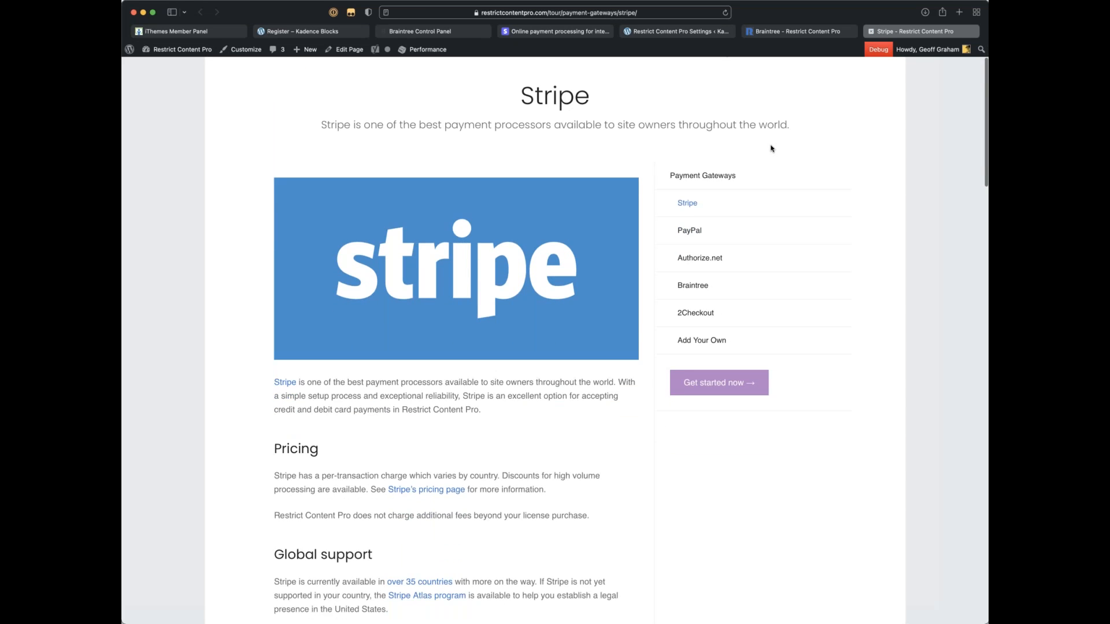
scroll(699, 153, down, 1)
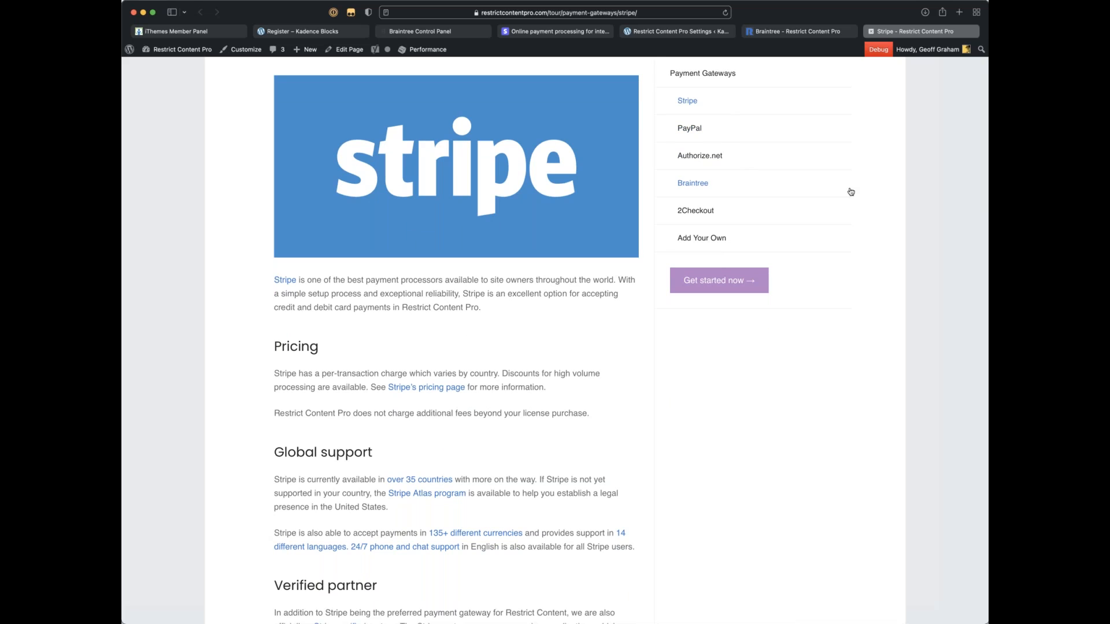
scroll(849, 192, down, 1)
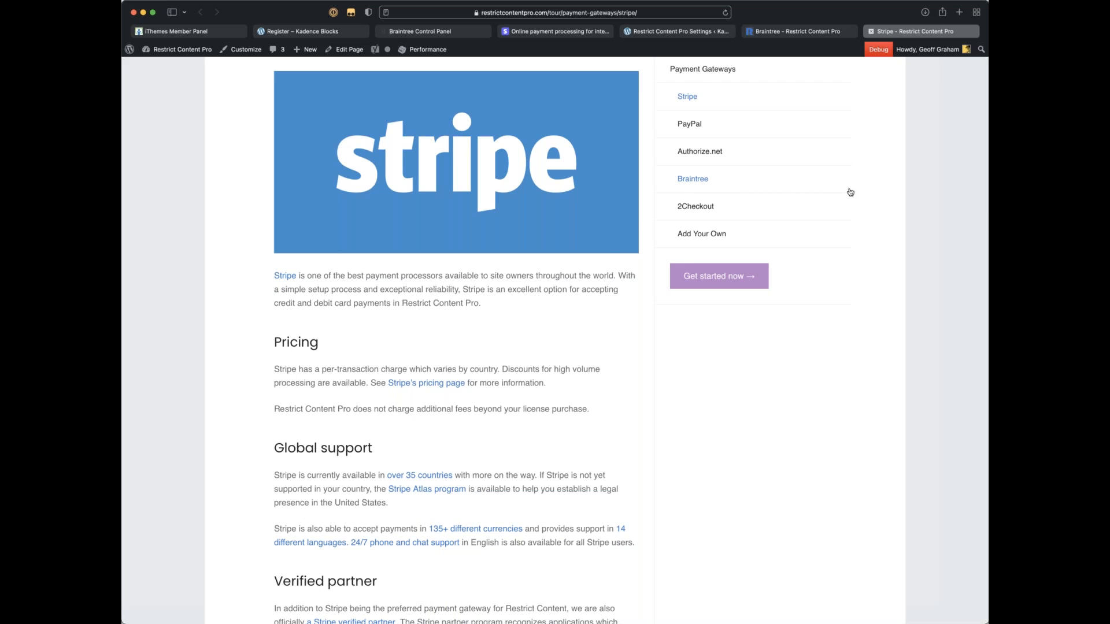
scroll(849, 192, down, 8)
scroll(845, 191, down, 4)
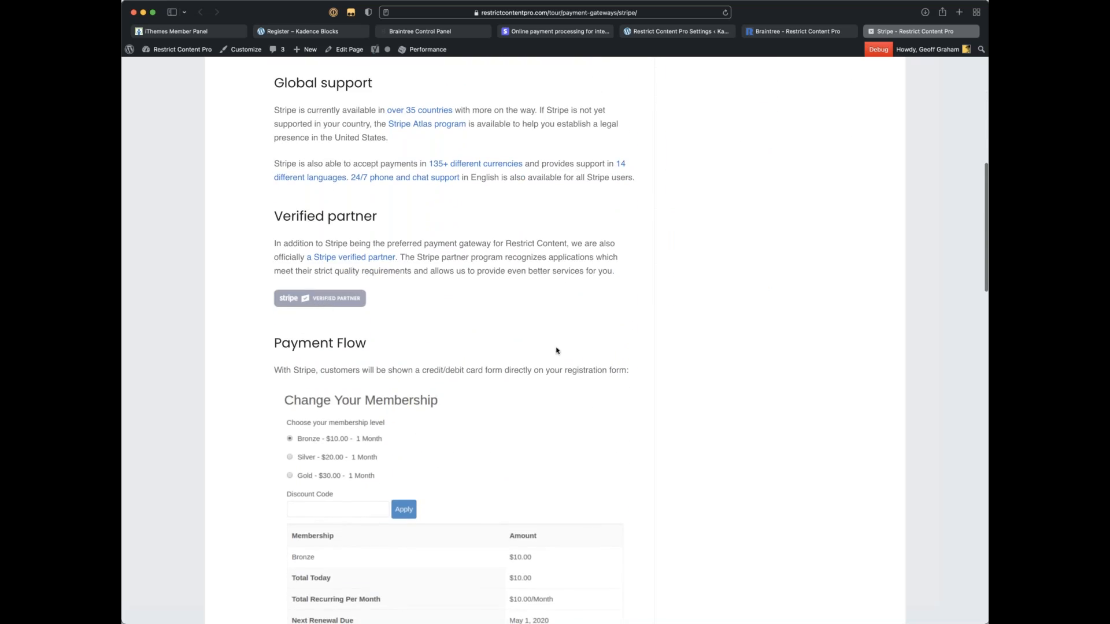
scroll(557, 346, down, 4)
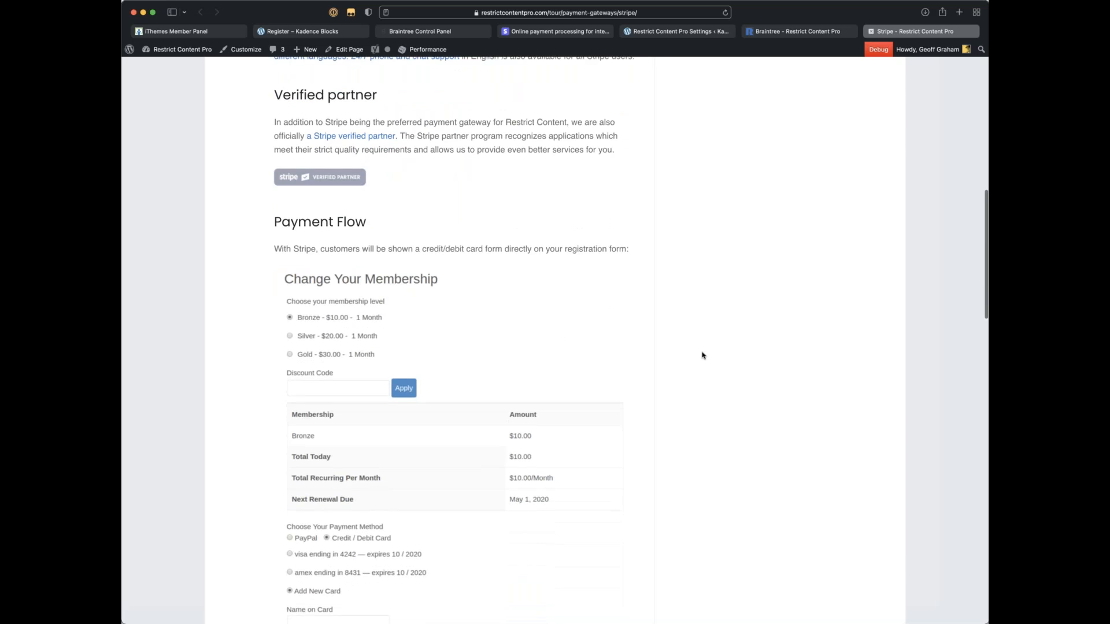
scroll(702, 355, down, 5)
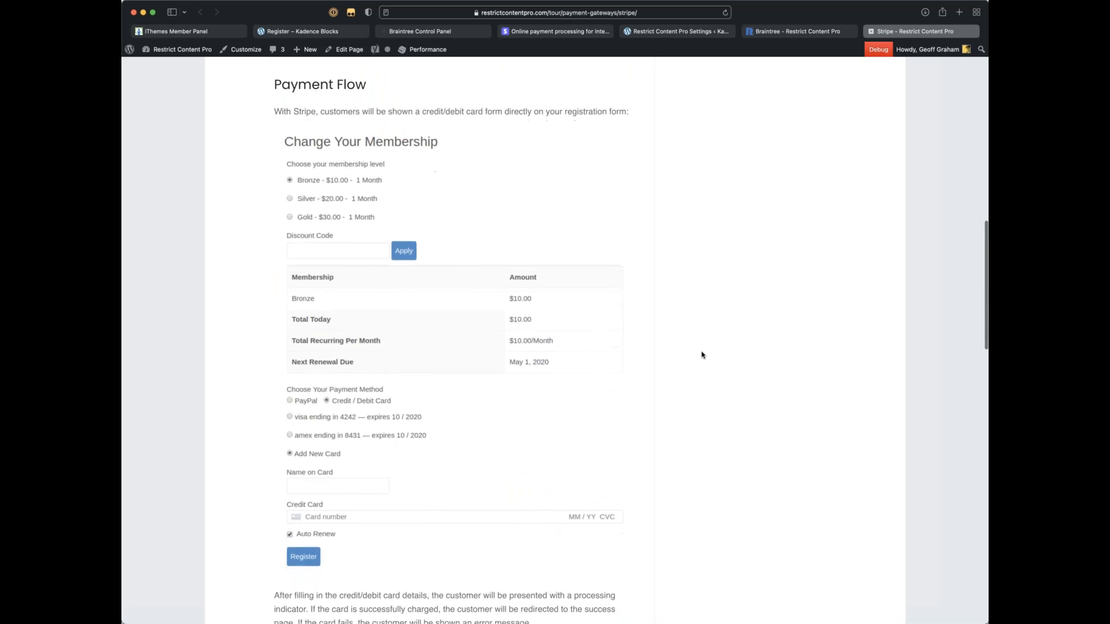
scroll(703, 355, down, 1)
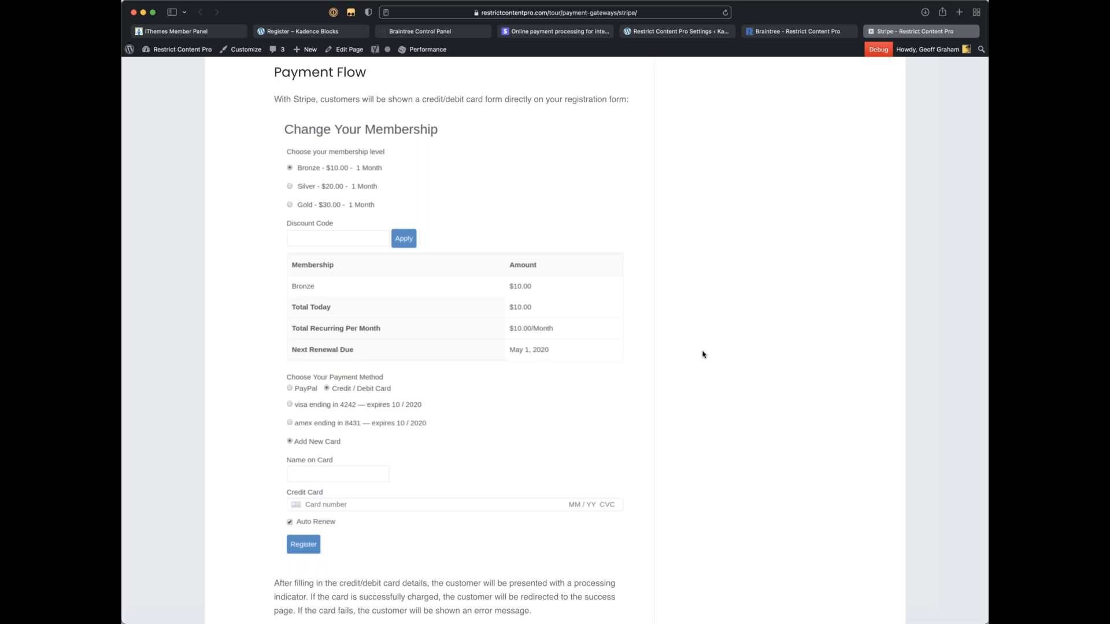
scroll(703, 354, down, 3)
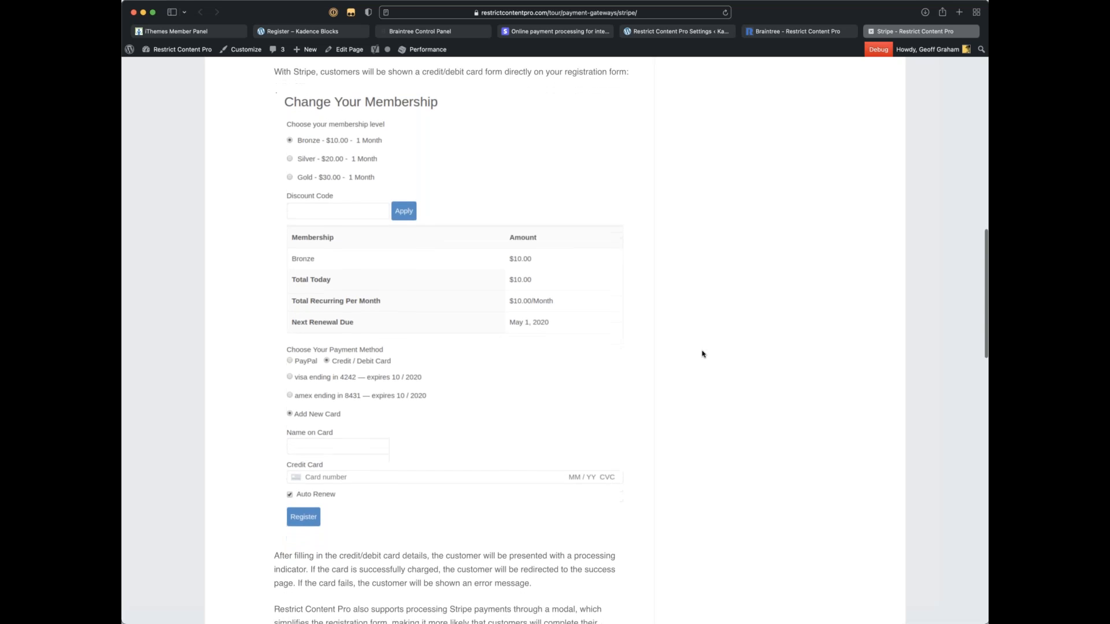
scroll(703, 354, down, 3)
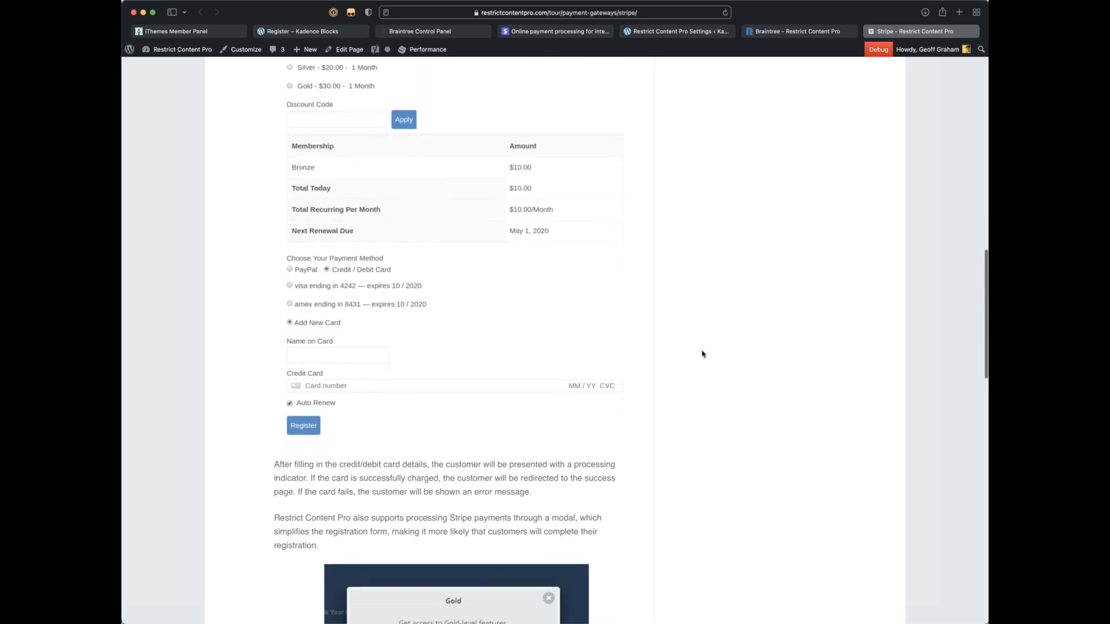
scroll(703, 354, down, 3)
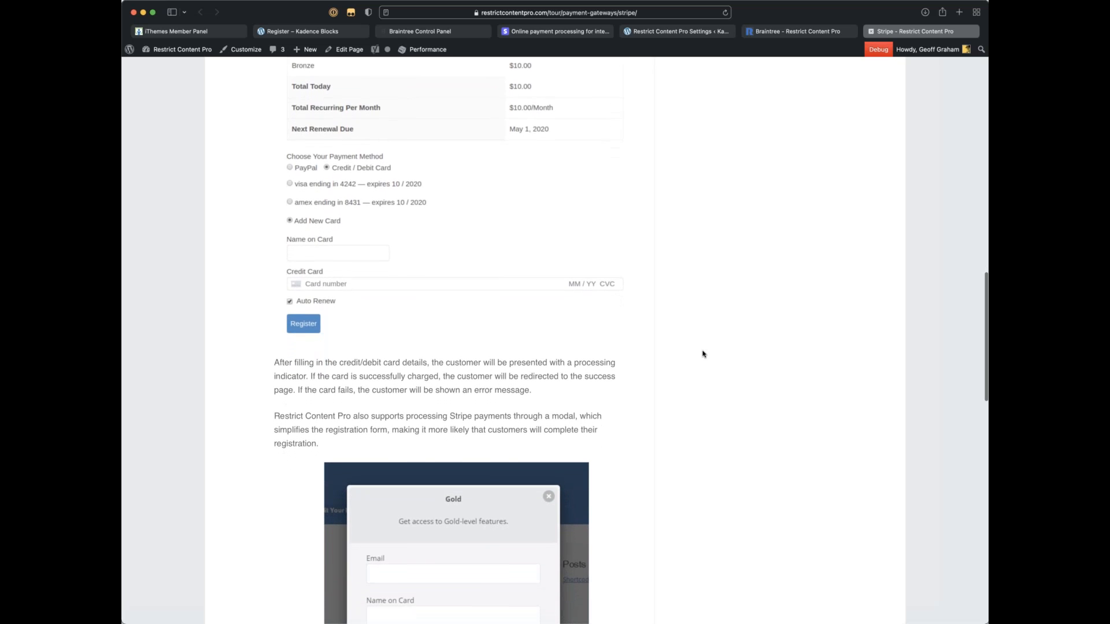
scroll(703, 354, down, 4)
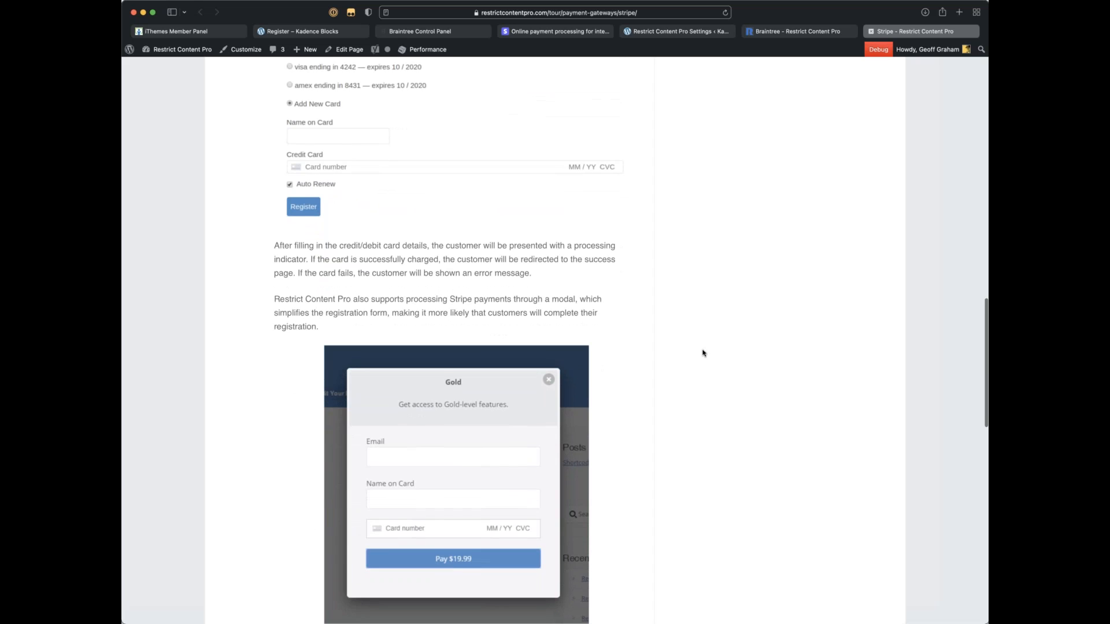
scroll(703, 354, down, 5)
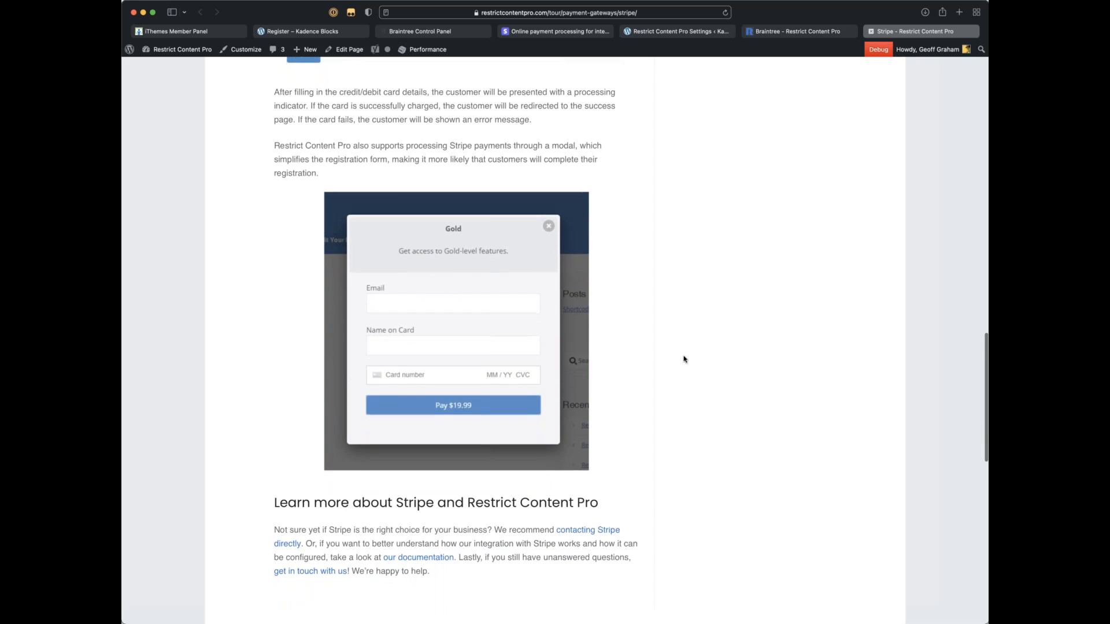
scroll(684, 359, down, 4)
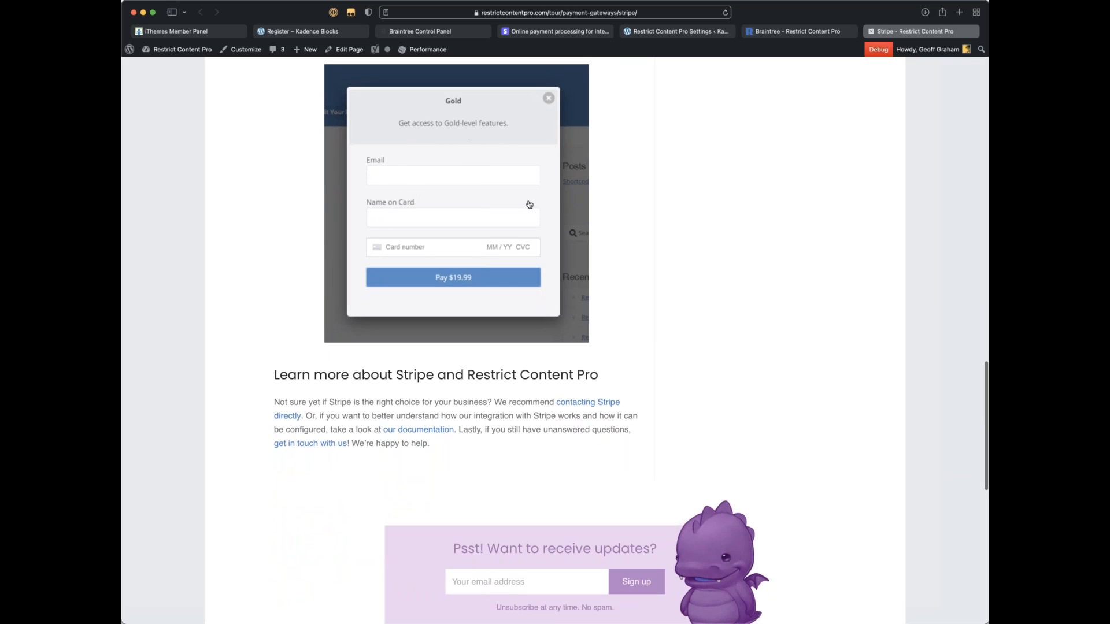
scroll(529, 204, up, 1)
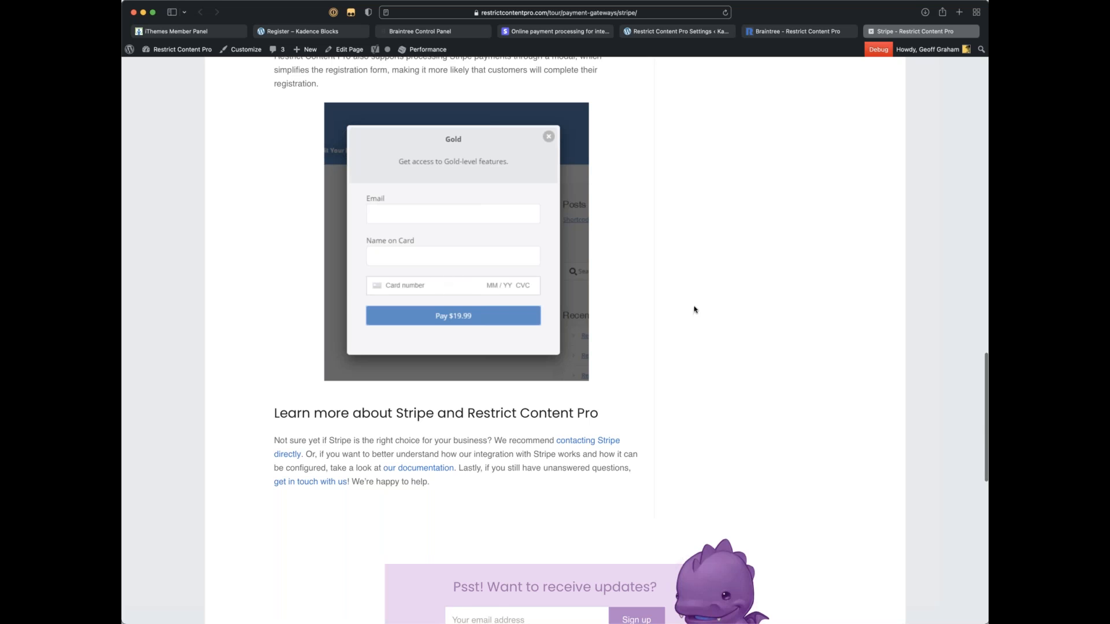
scroll(694, 310, down, 1)
scroll(696, 307, up, 10)
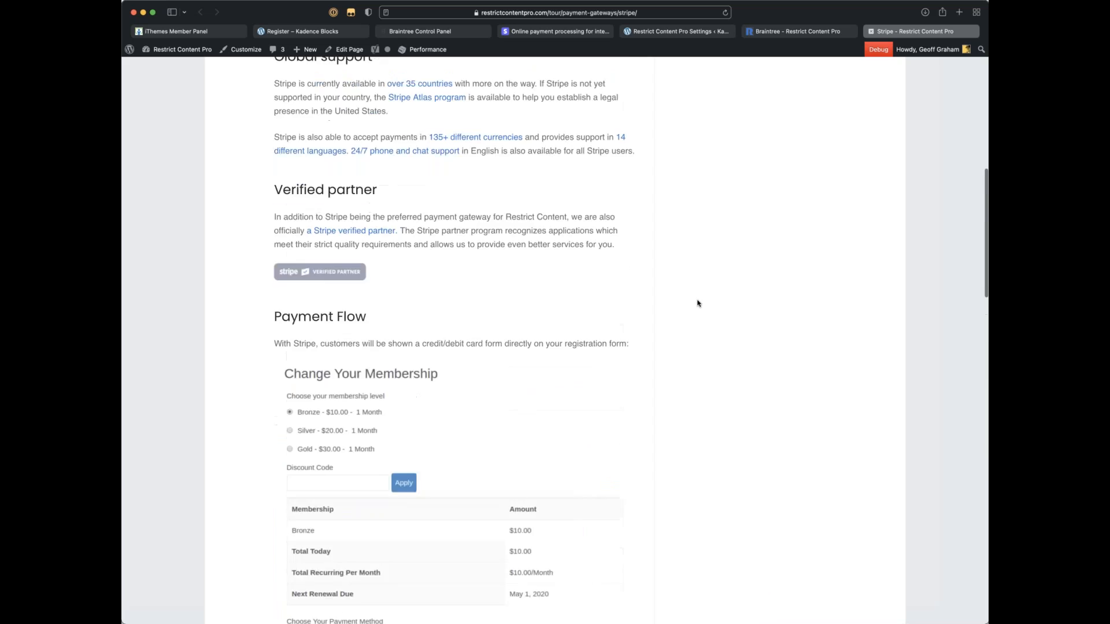
scroll(697, 303, up, 10)
click(785, 31)
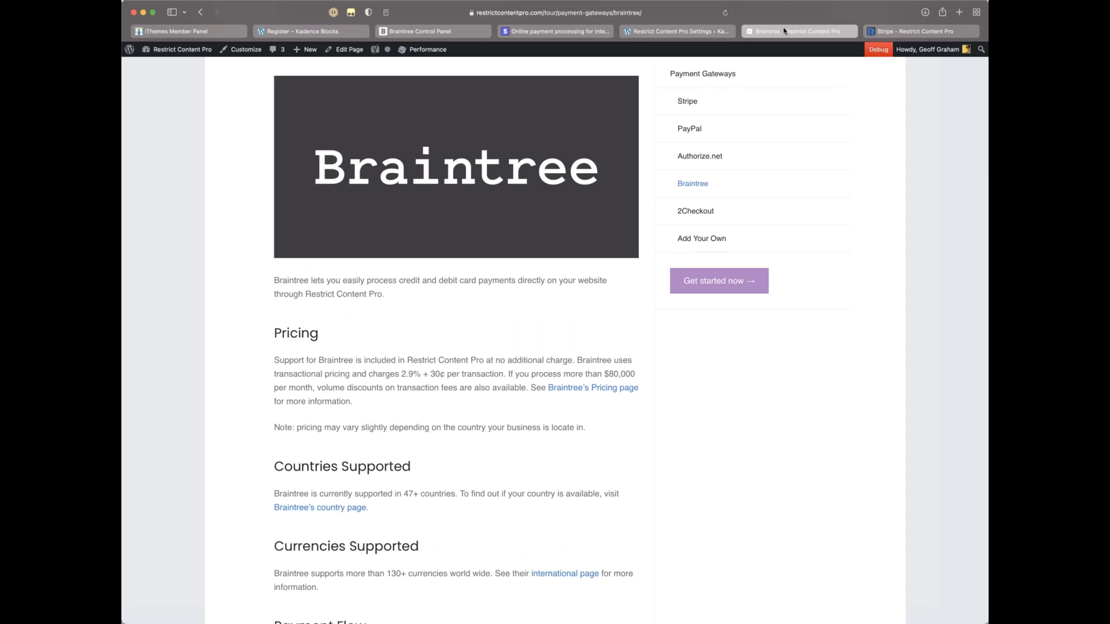
scroll(897, 171, up, 5)
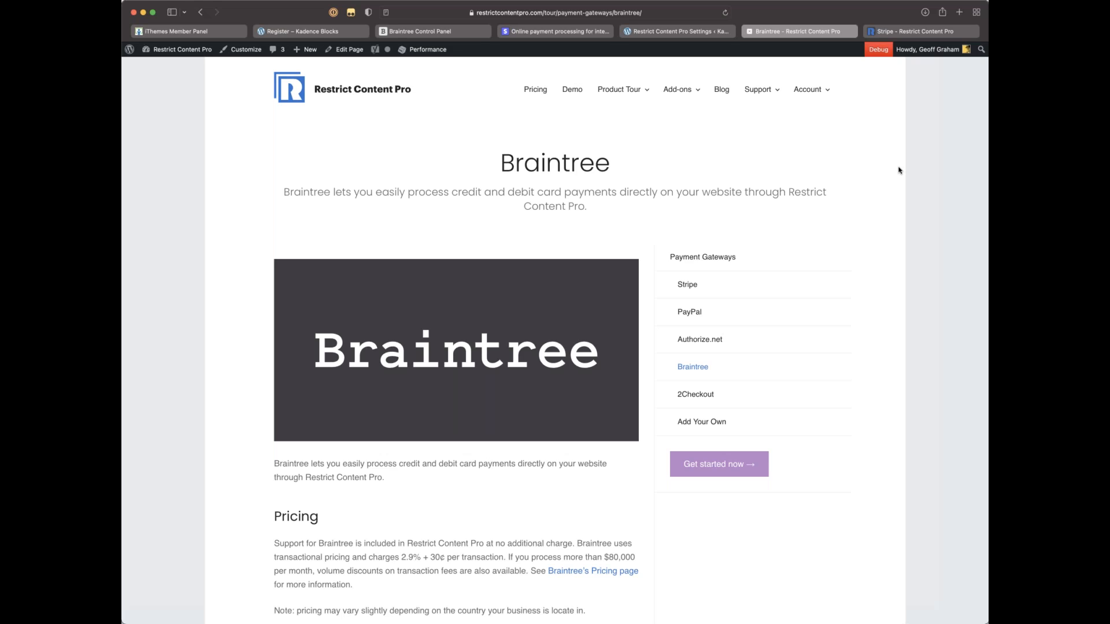
scroll(500, 278, down, 5)
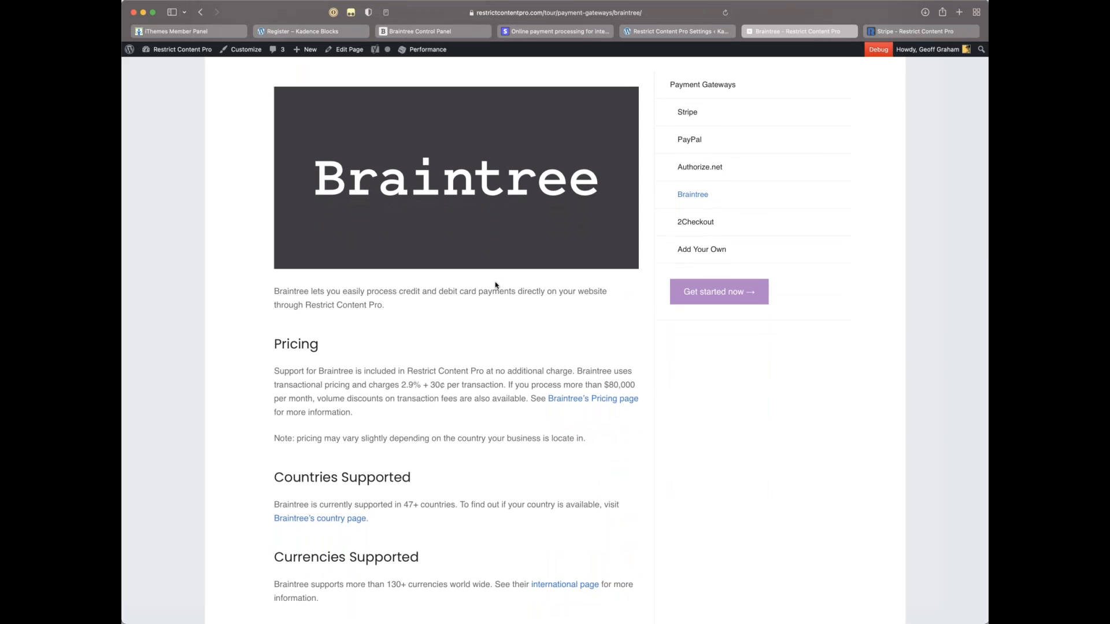
scroll(496, 284, down, 1)
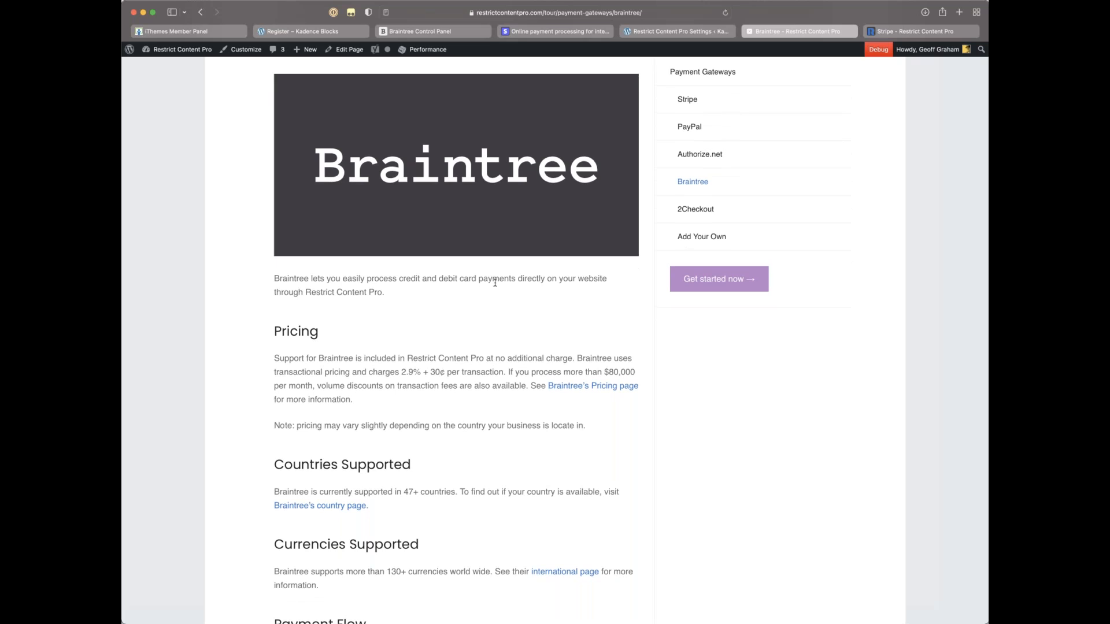
scroll(493, 288, up, 5)
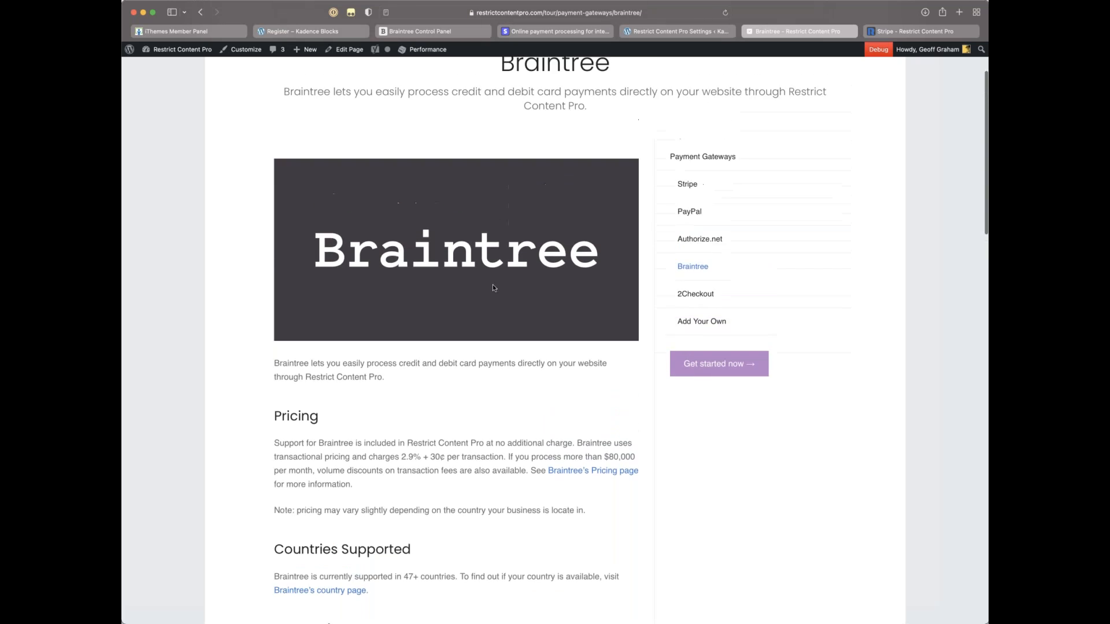
Step: Switch to the 'Stripe – Restrict Content Pro' tab and scroll through the gateway details
click(889, 30)
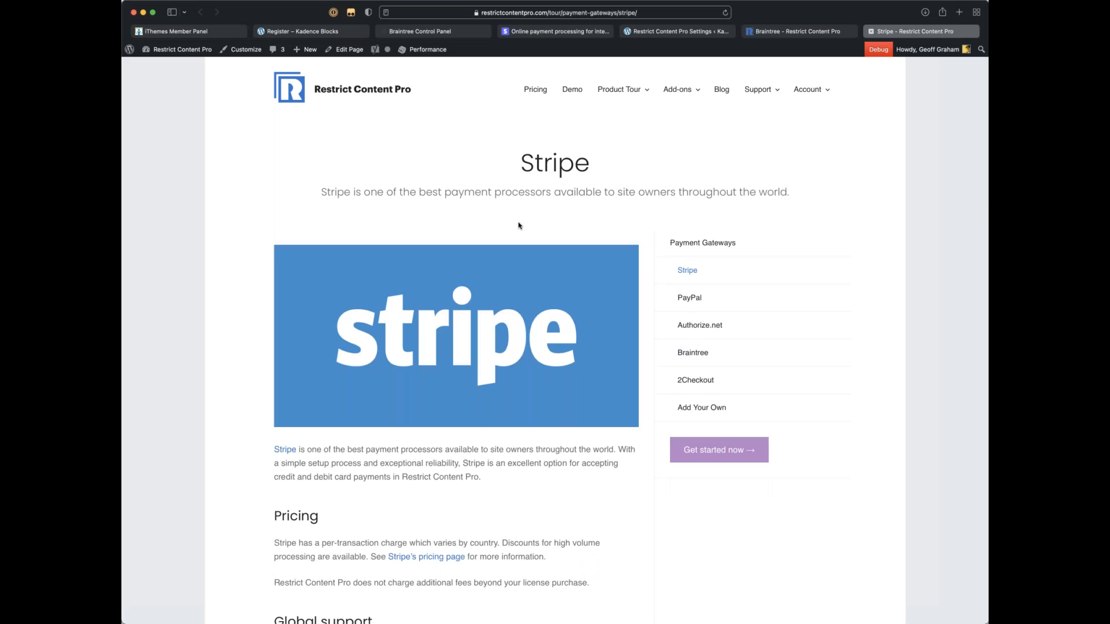
scroll(635, 272, down, 1)
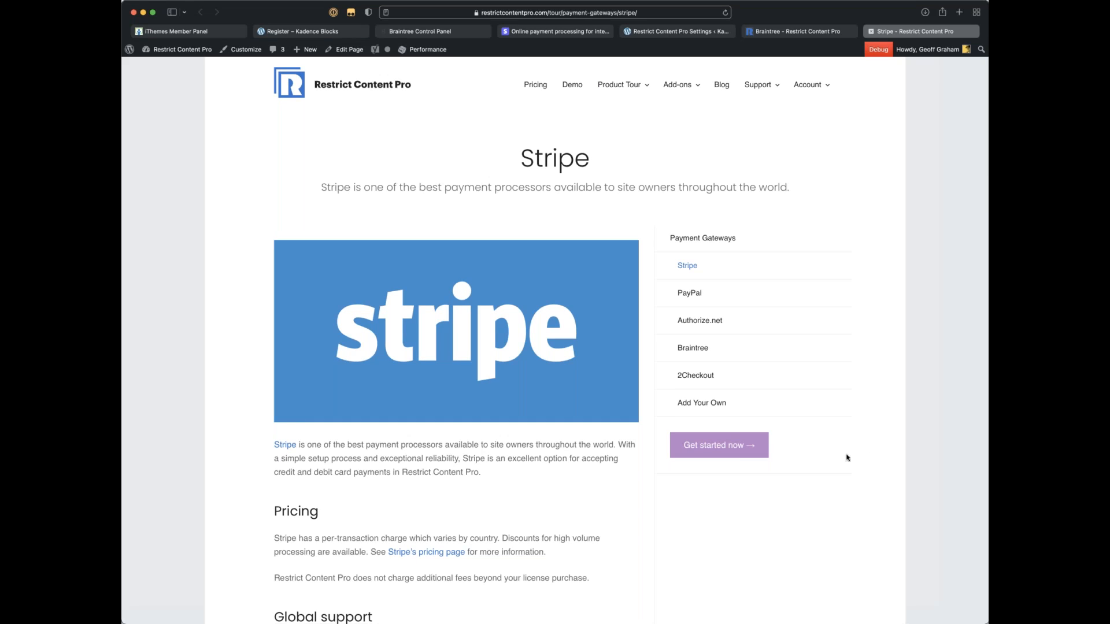
scroll(834, 457, down, 3)
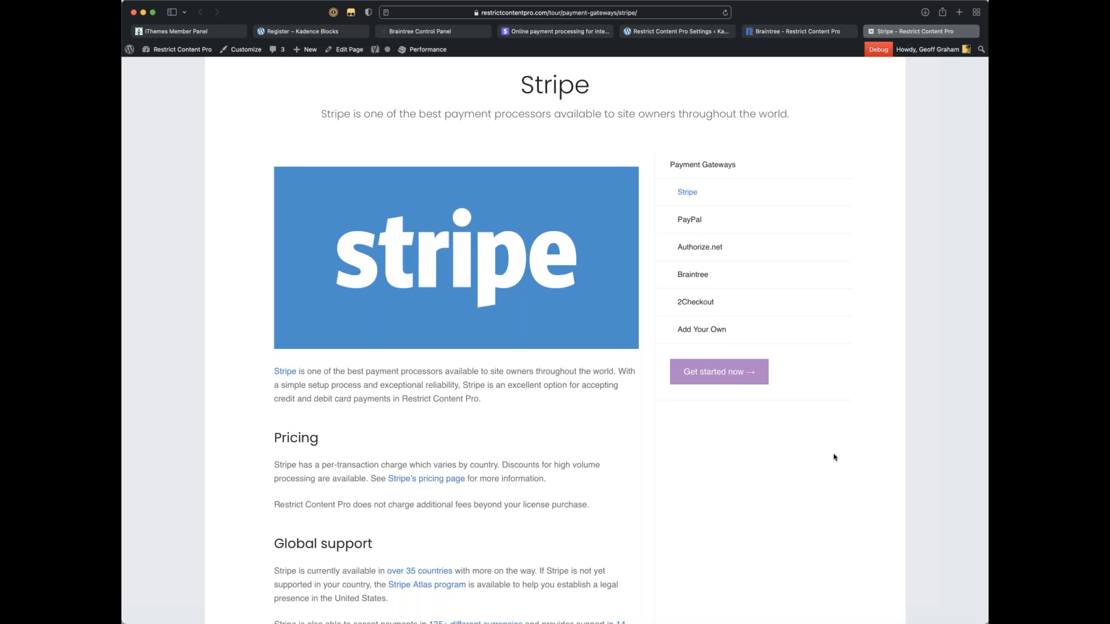
scroll(839, 456, down, 4)
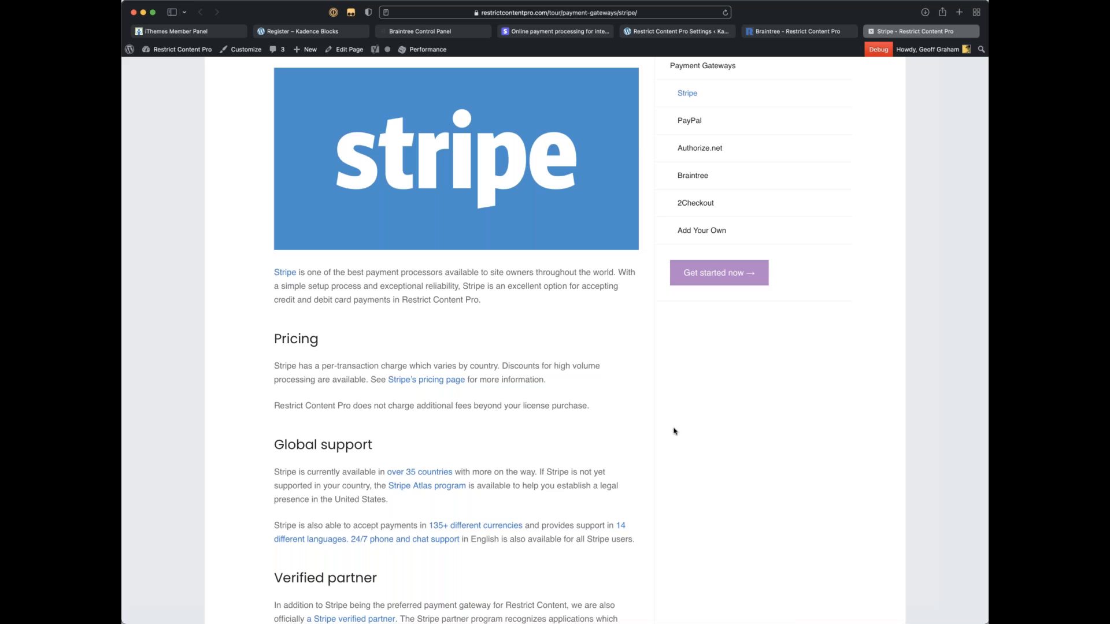
scroll(674, 431, down, 1)
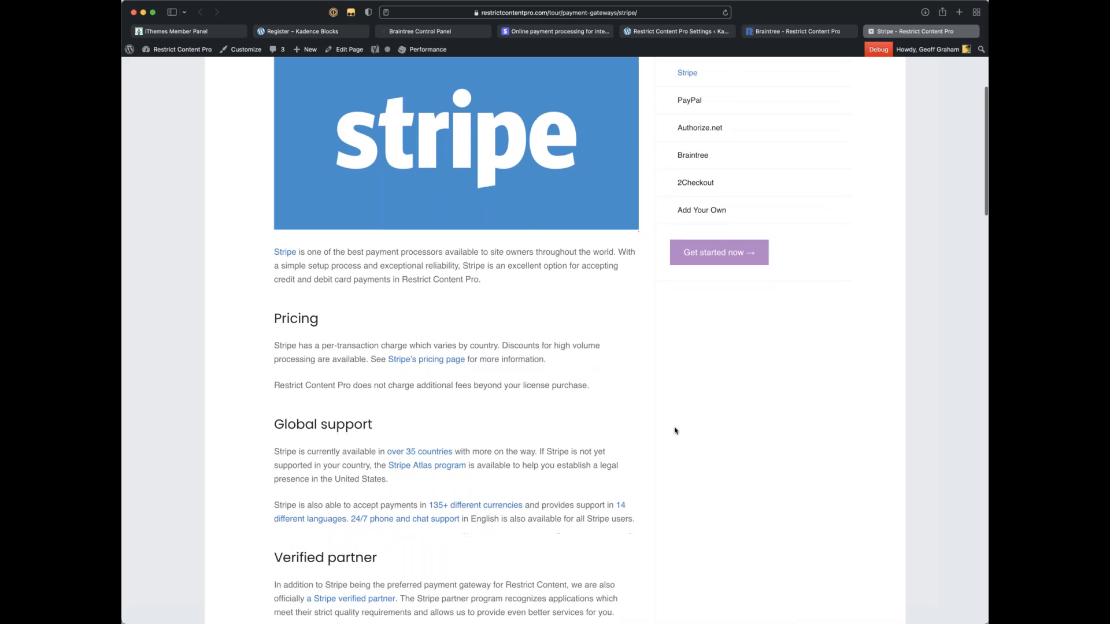
scroll(675, 431, down, 3)
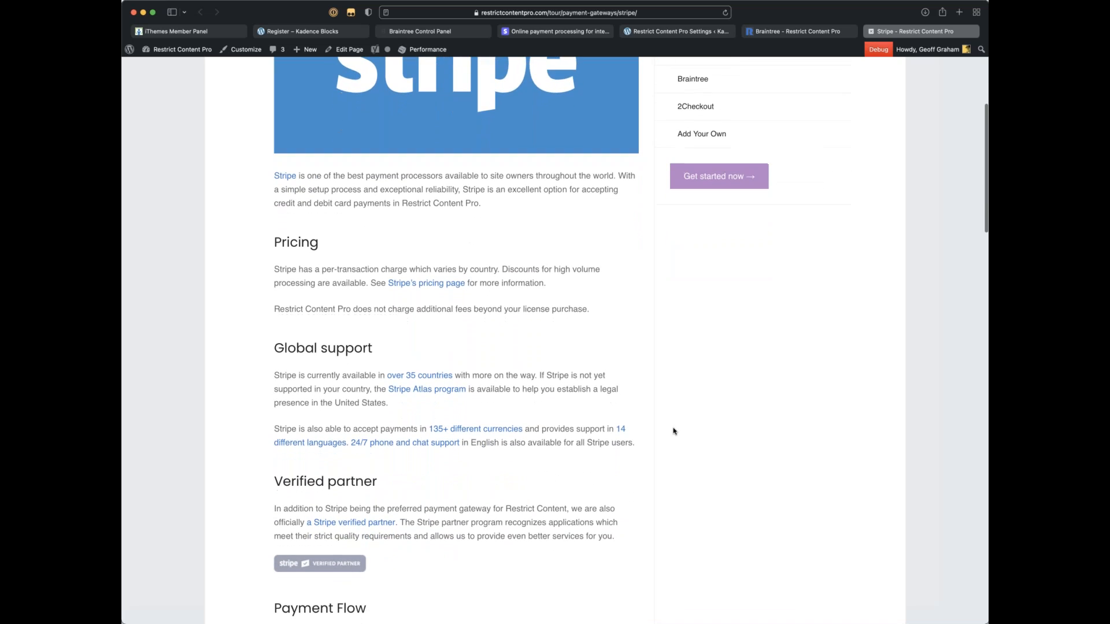
scroll(674, 431, down, 6)
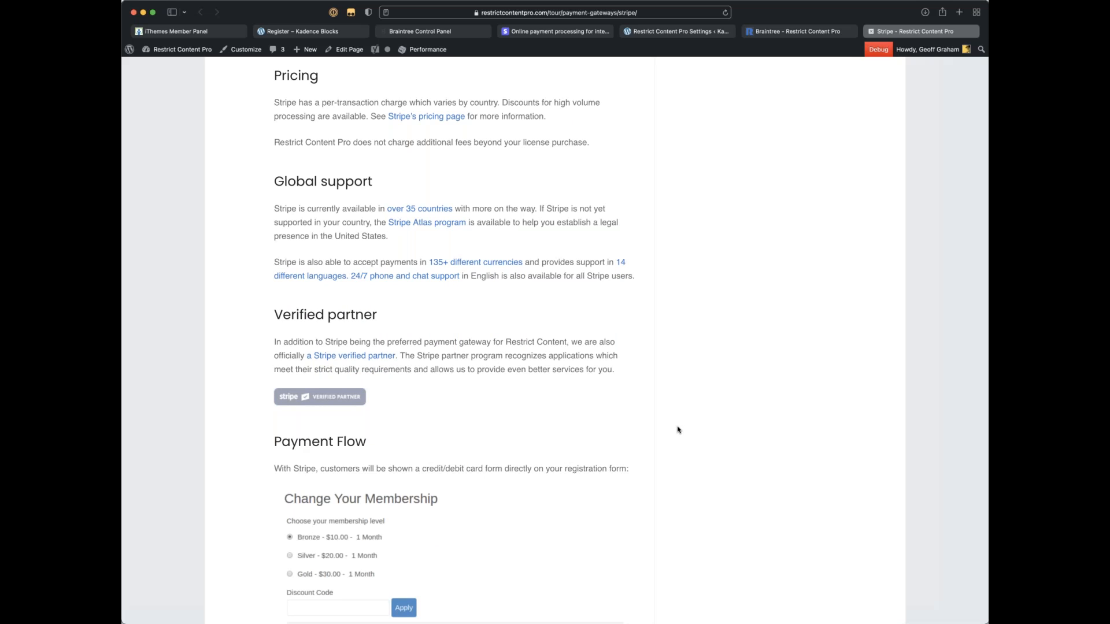
scroll(678, 429, down, 1)
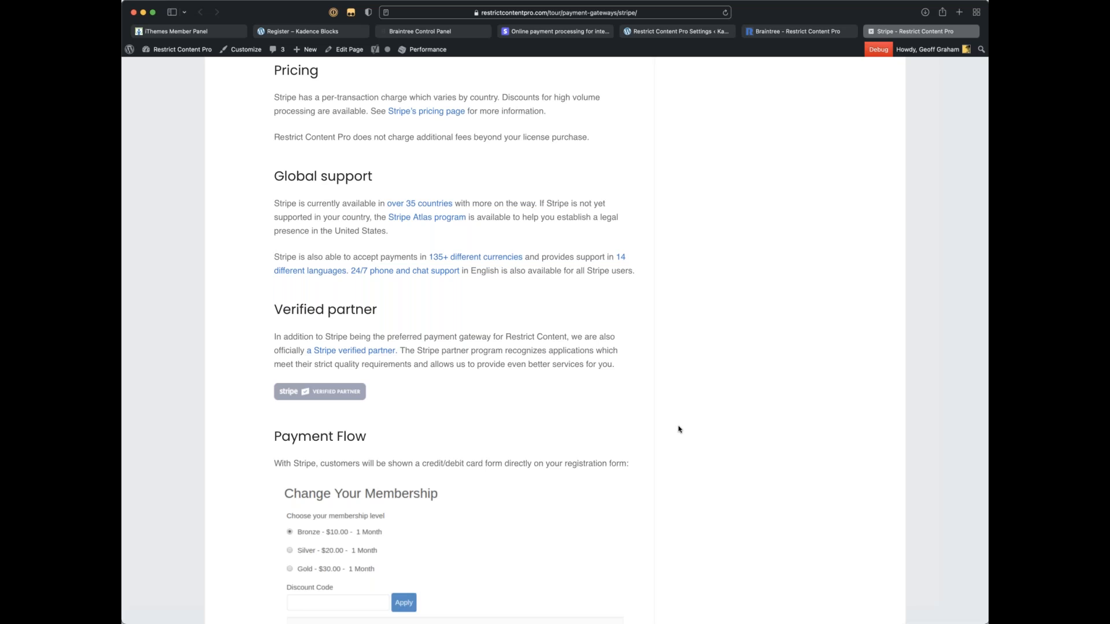
scroll(677, 427, up, 10)
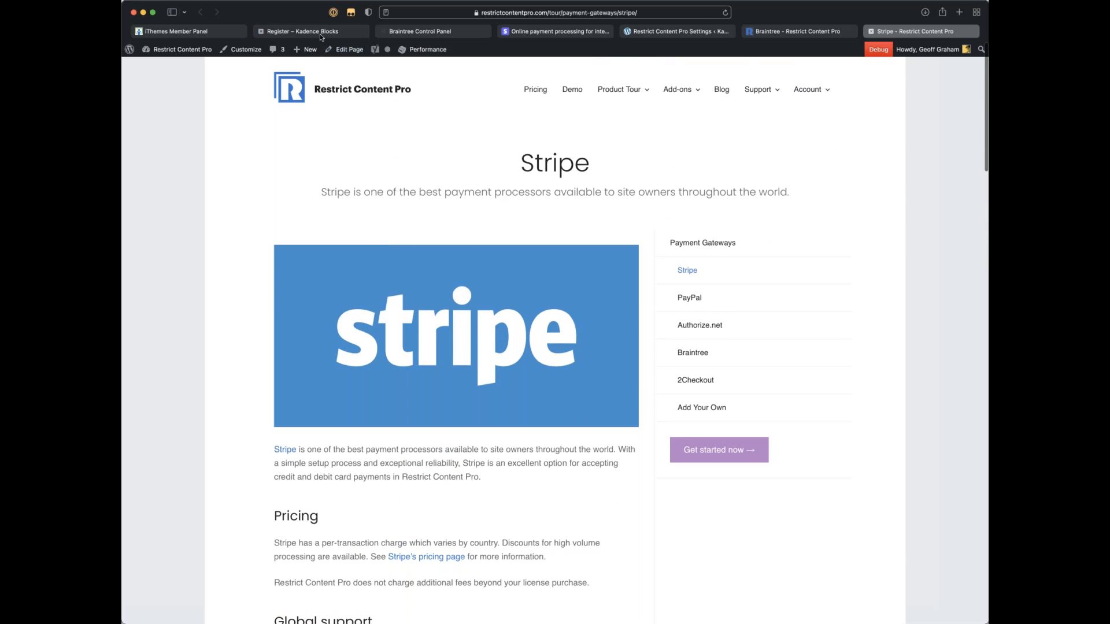
Step: In the Braintree tab, load braintreepayments.com and scroll its home page
click(460, 32)
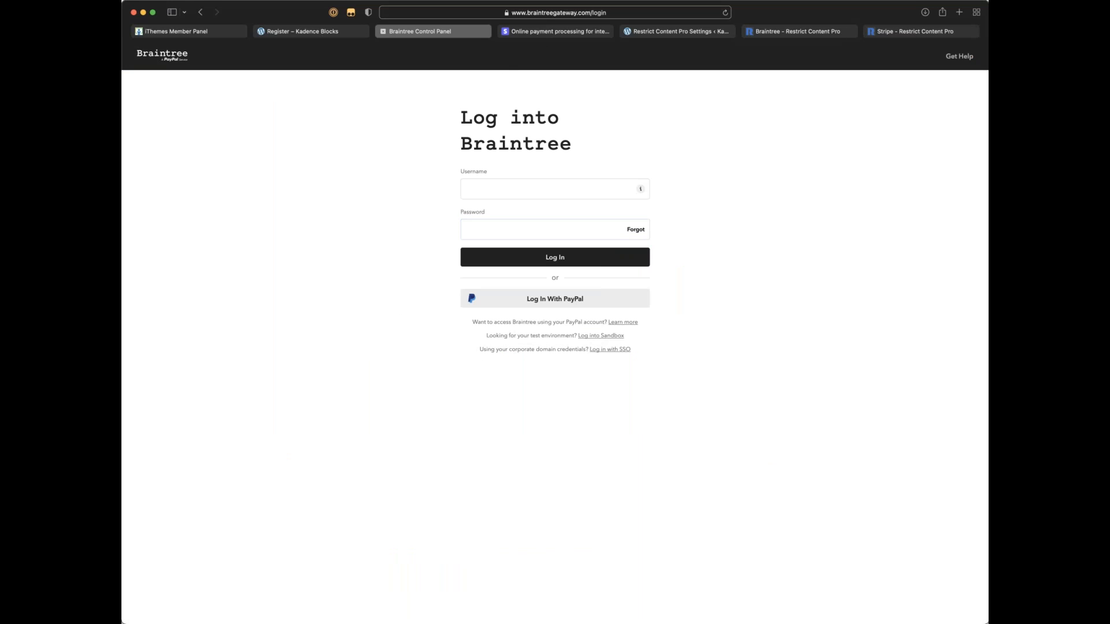
click(552, 13)
text(braintree)
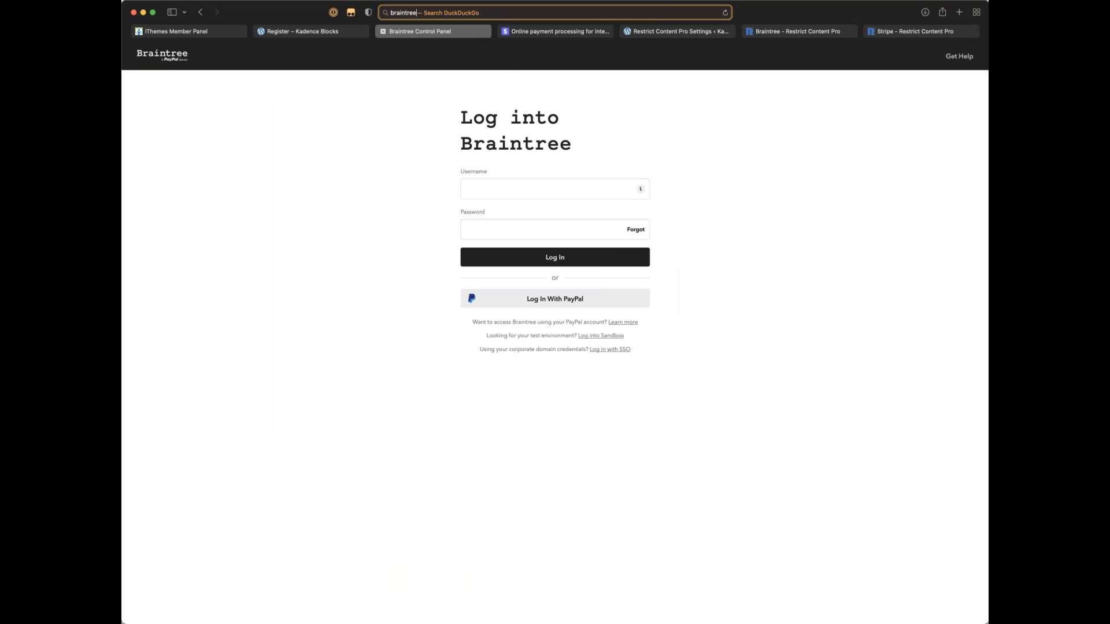
text(pay)
key(Return)
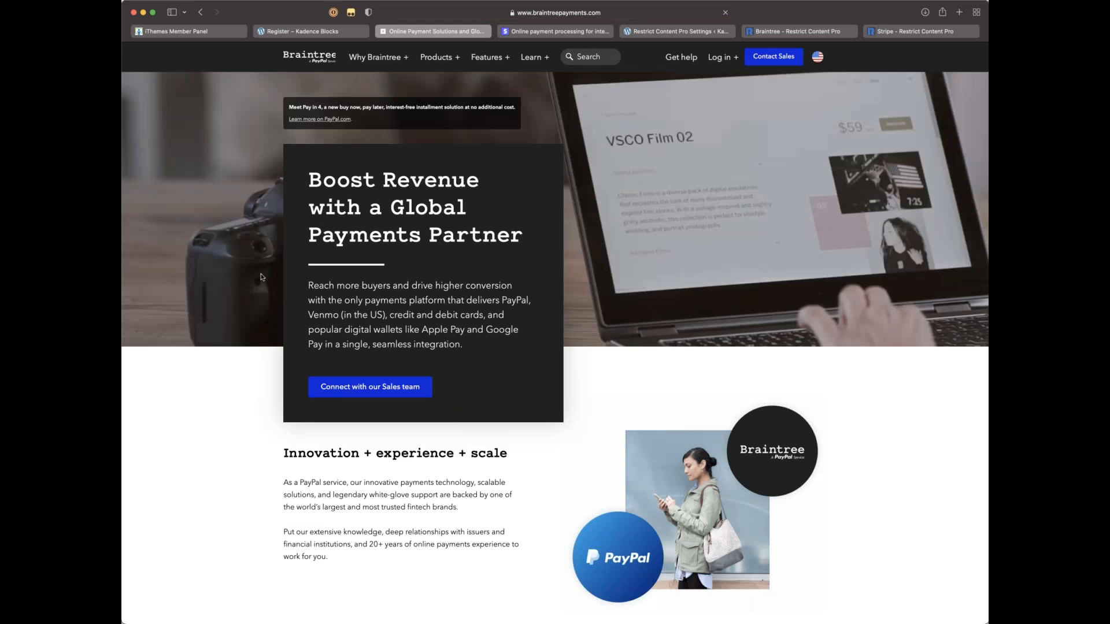
scroll(487, 294, down, 1)
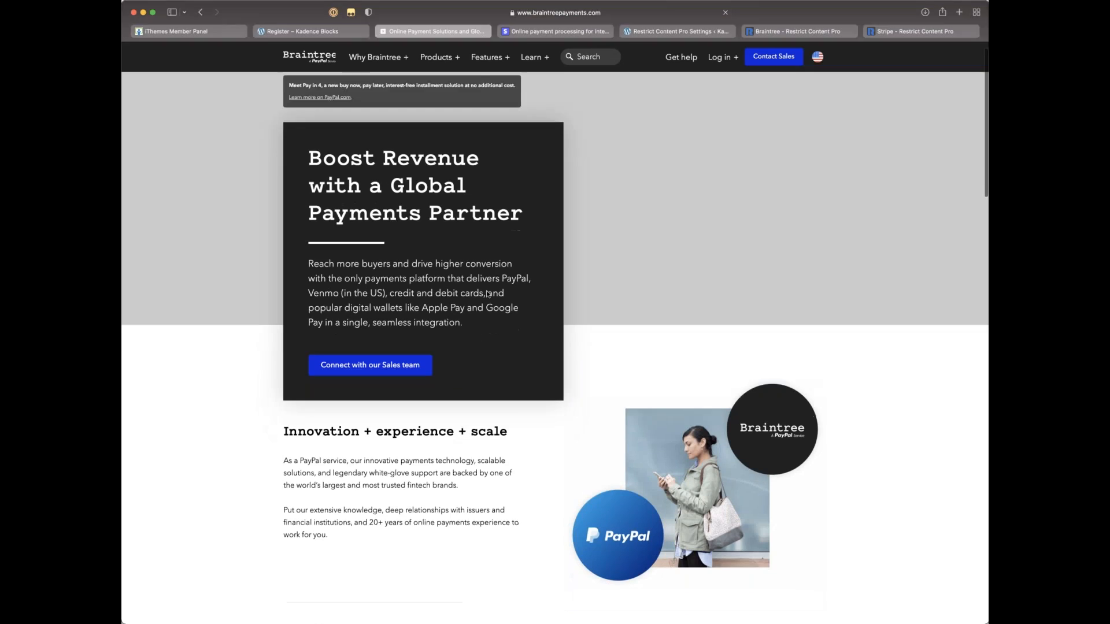
scroll(487, 294, down, 5)
scroll(488, 294, up, 5)
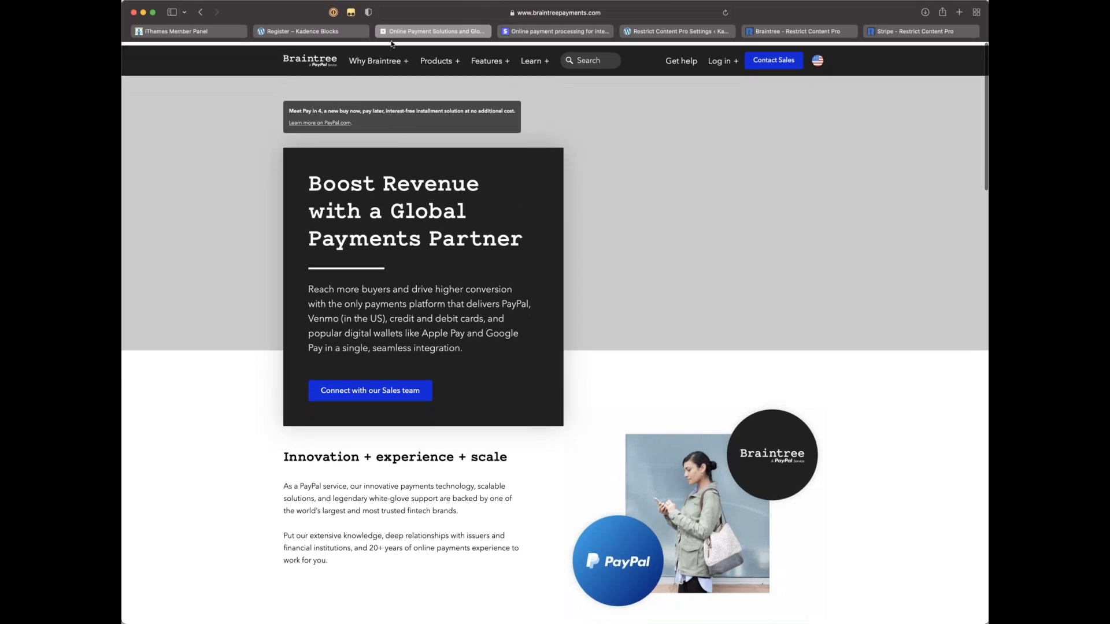
Step: Preview the Braintree site's learning resources, Features and Why Braintree menus
click(535, 60)
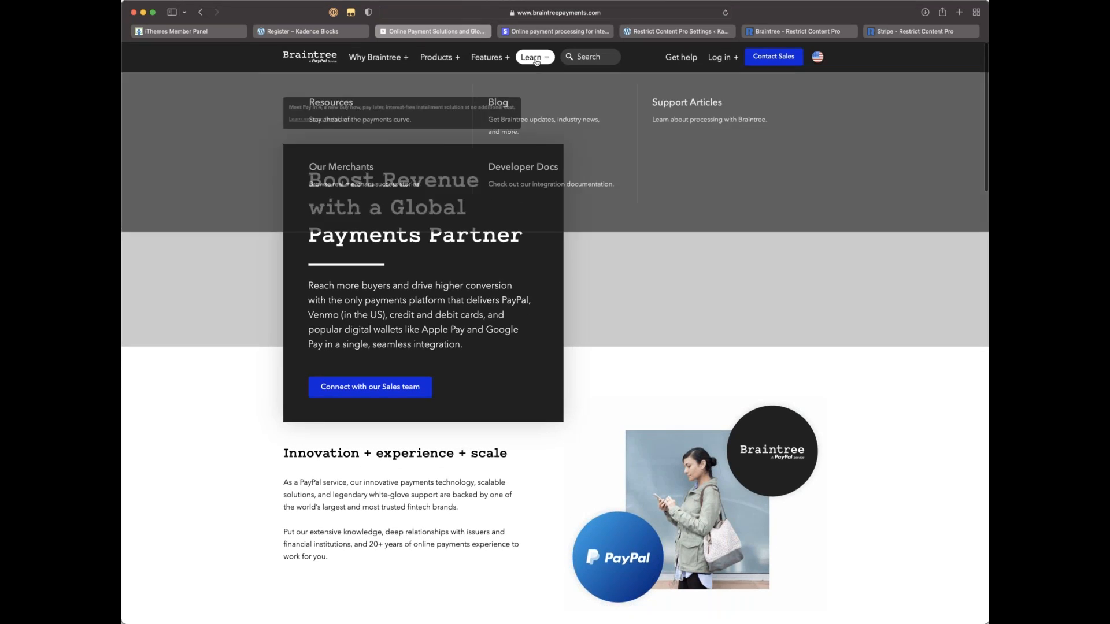
click(487, 57)
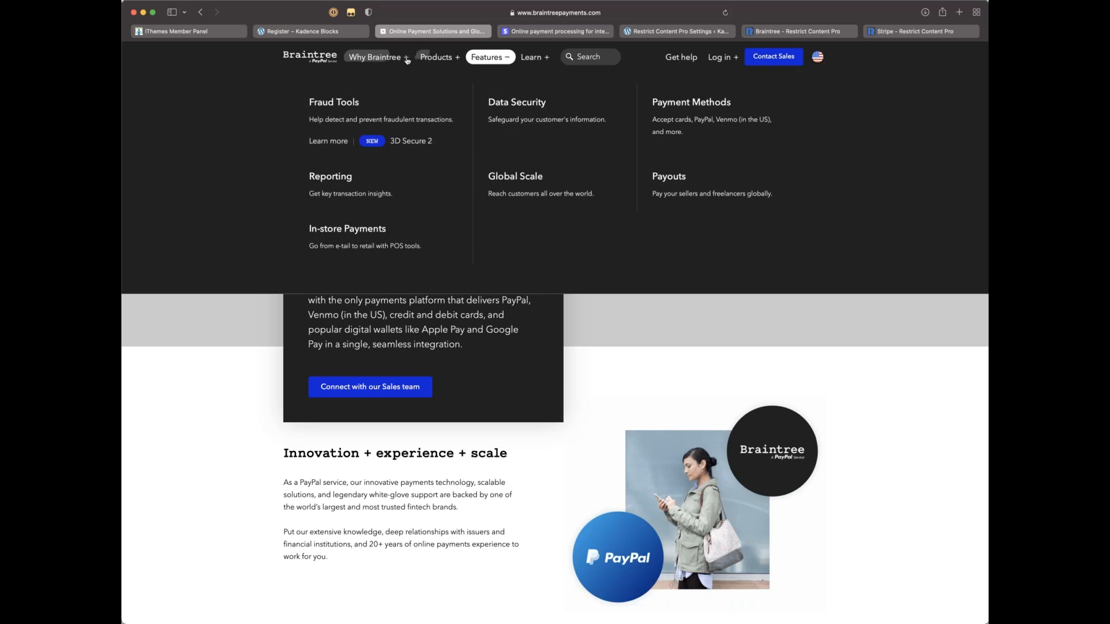
click(405, 58)
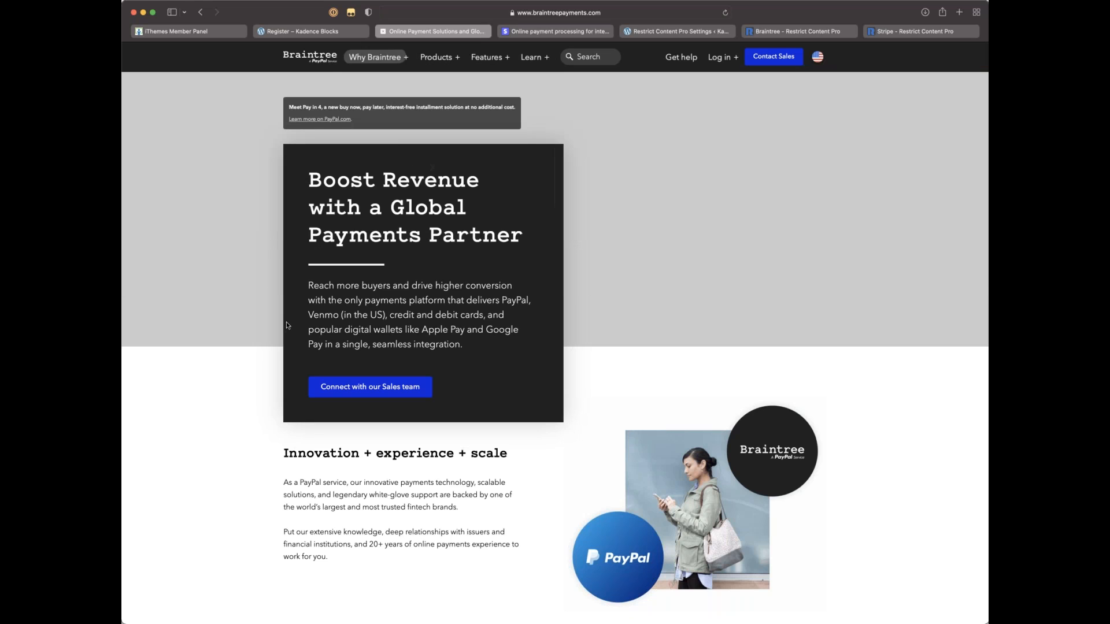
scroll(288, 326, down, 15)
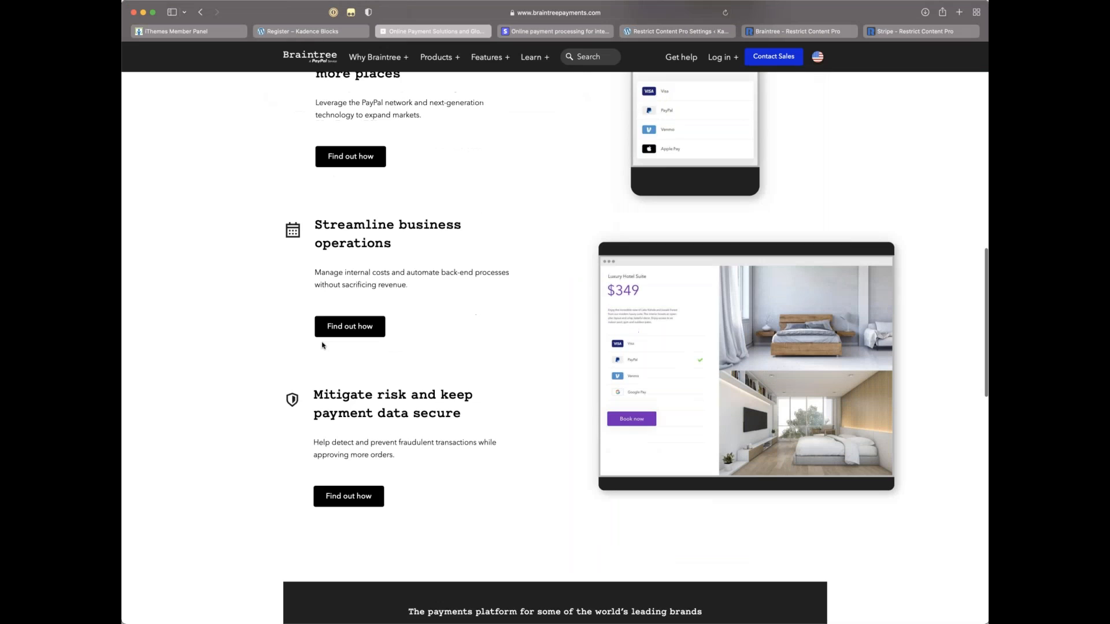
scroll(323, 345, down, 10)
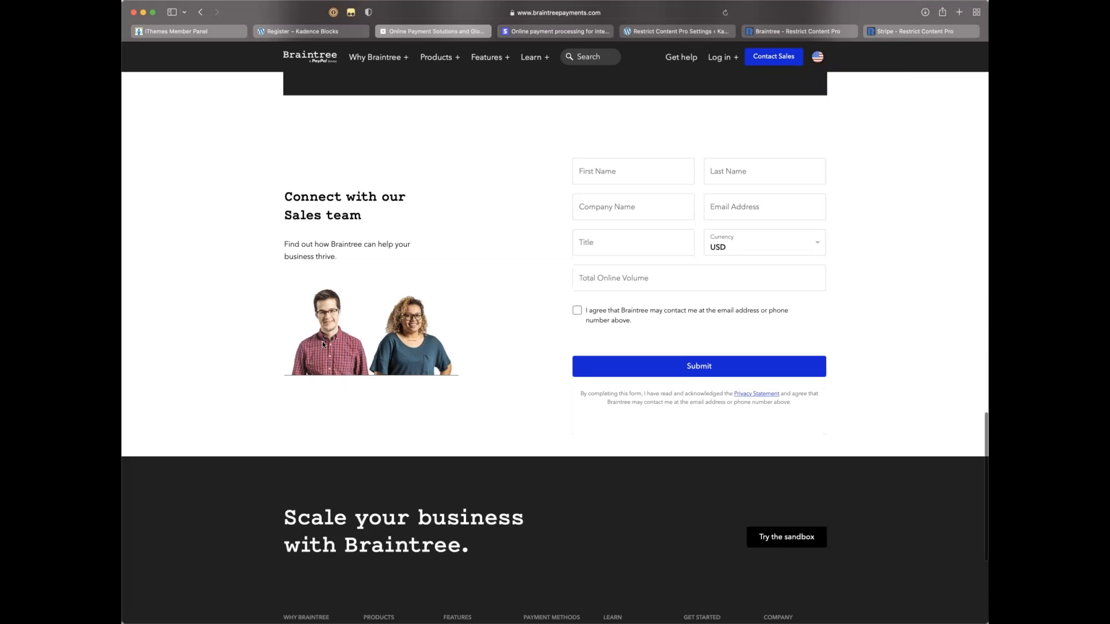
scroll(322, 343, down, 4)
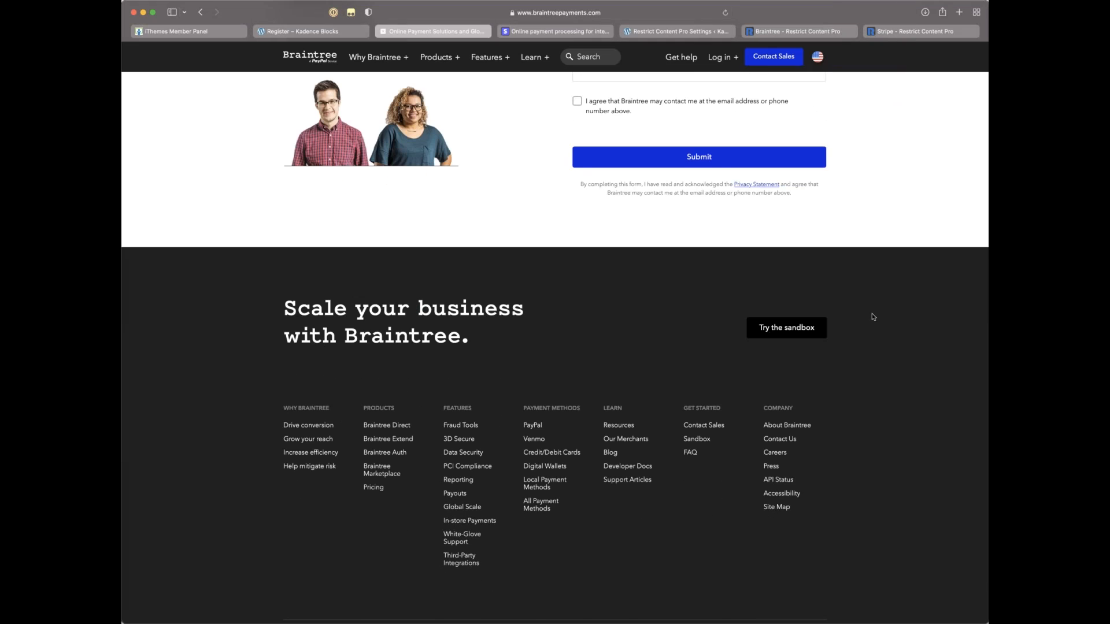
scroll(872, 313, up, 20)
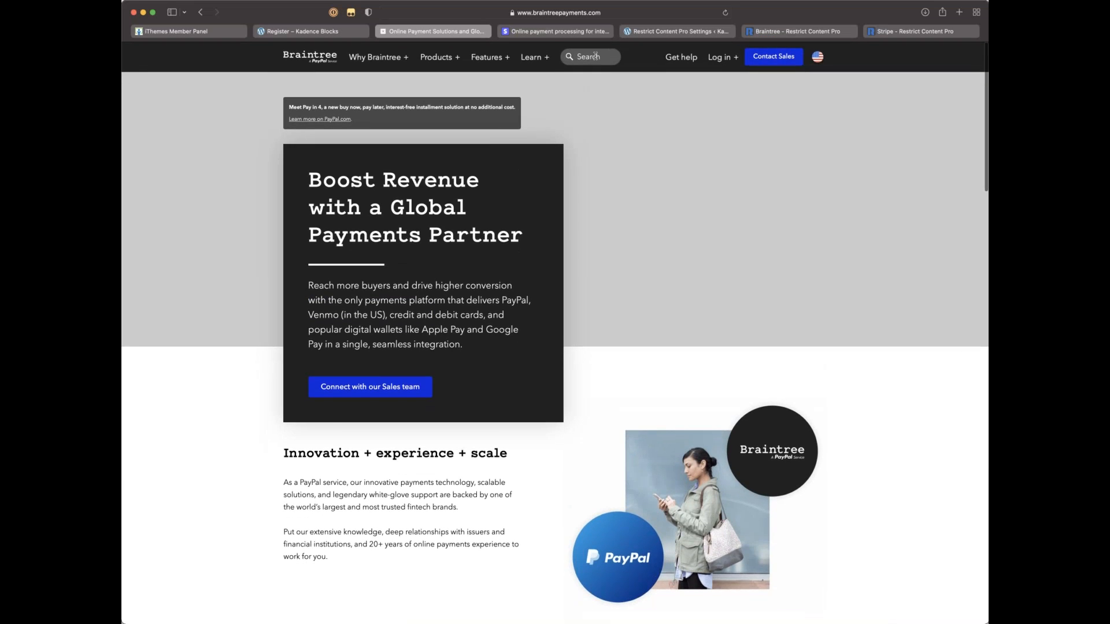
Step: Search the Braintree site for 'pricing' and highlight the 2.59% + $.49 card rate
click(596, 56)
text(pricing)
key(Return)
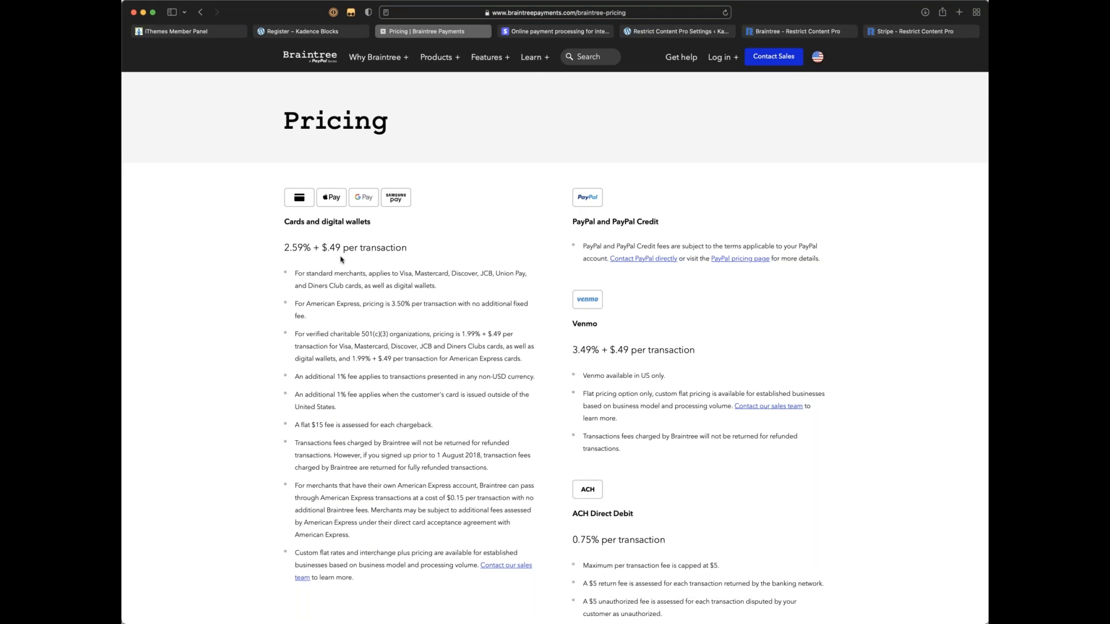
drag(312, 247, 342, 248)
click(388, 314)
Step: Scroll the Braintree pricing page, checking the Venmo rate and other fees
scroll(612, 335, down, 2)
scroll(594, 350, down, 1)
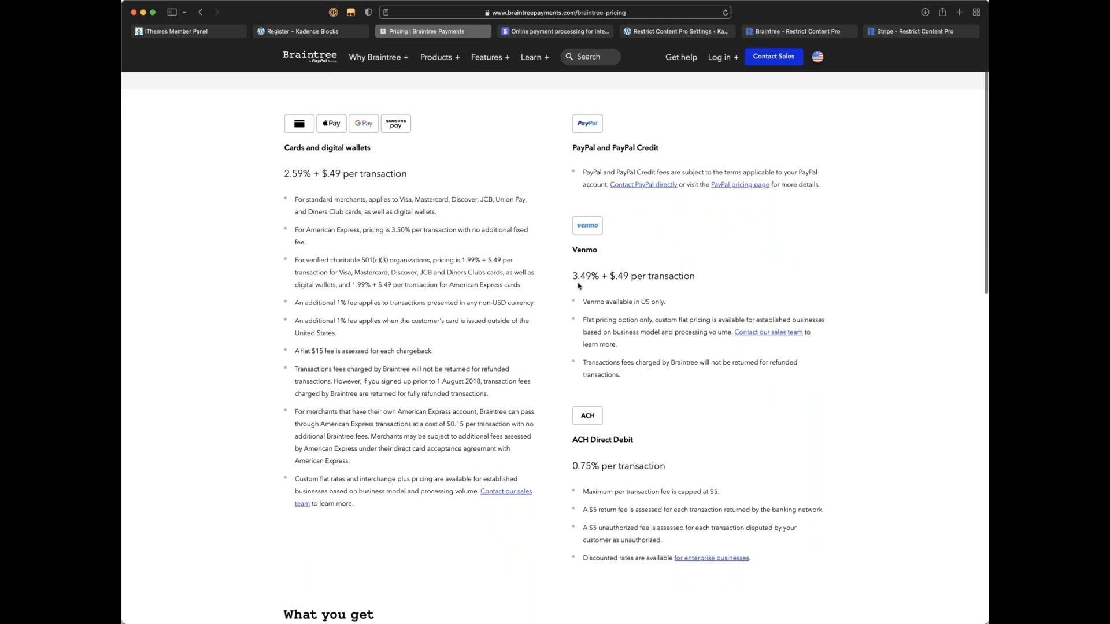
drag(574, 276, 644, 279)
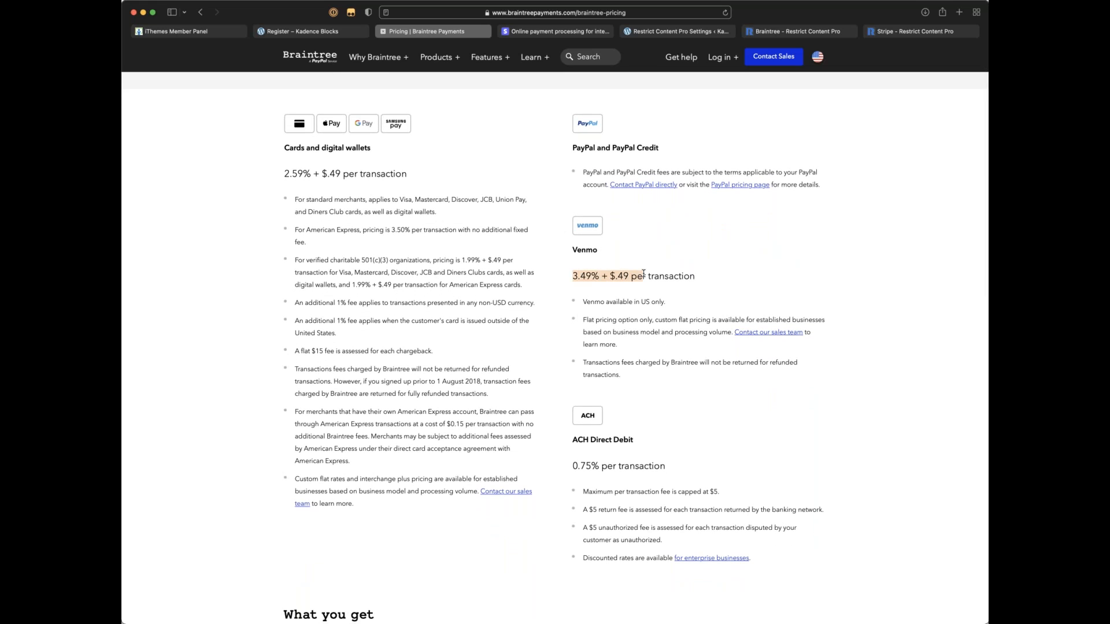
click(569, 281)
scroll(569, 282, down, 3)
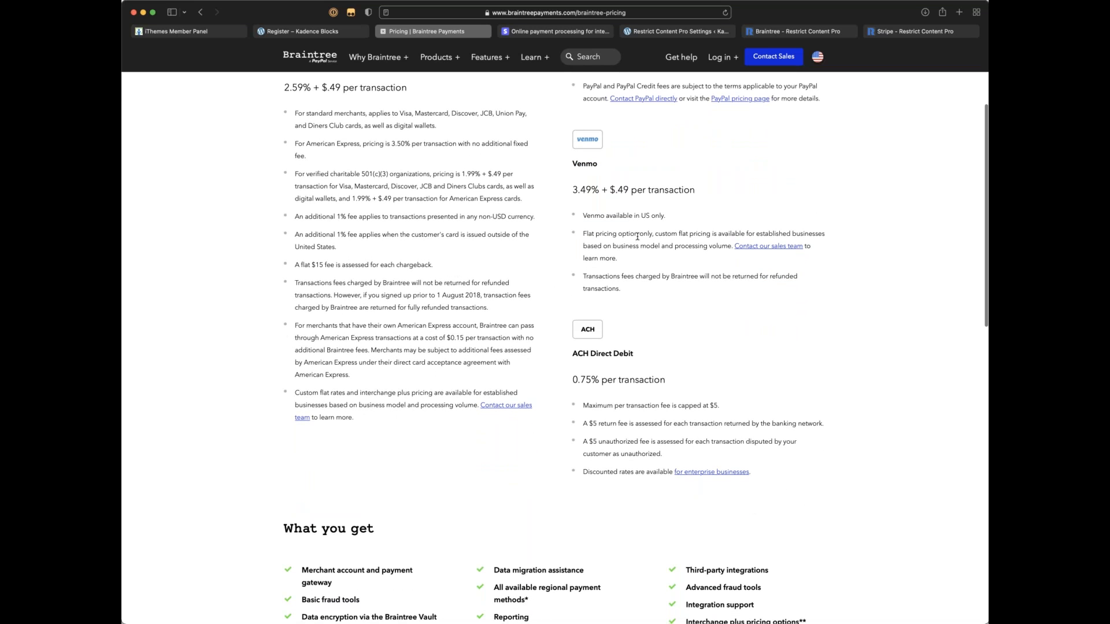
scroll(637, 236, down, 5)
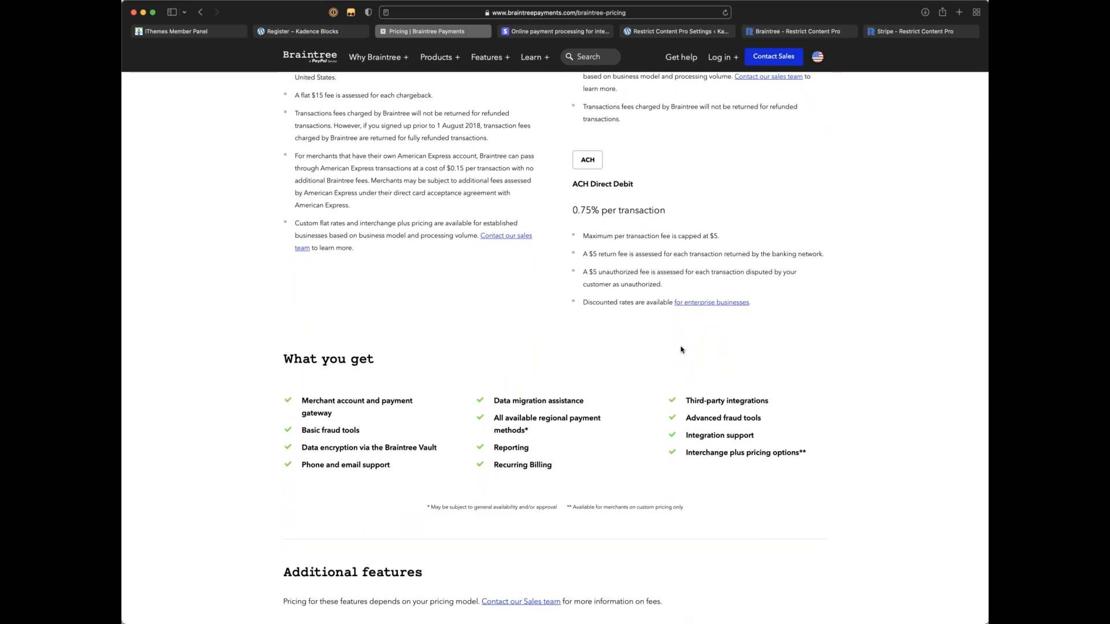
scroll(585, 347, up, 1)
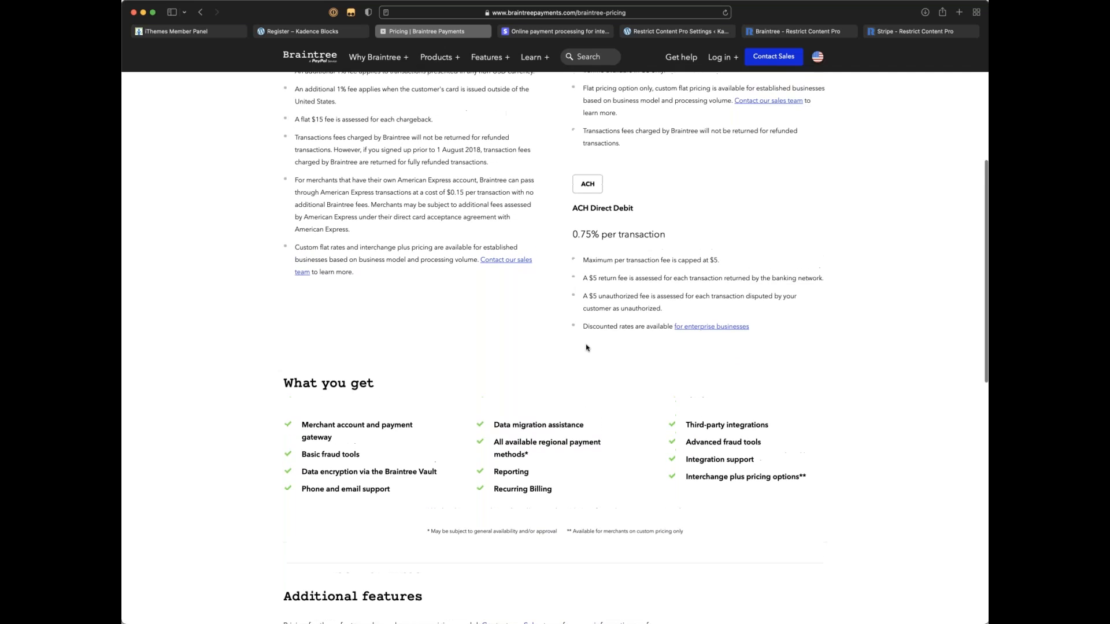
scroll(586, 347, up, 3)
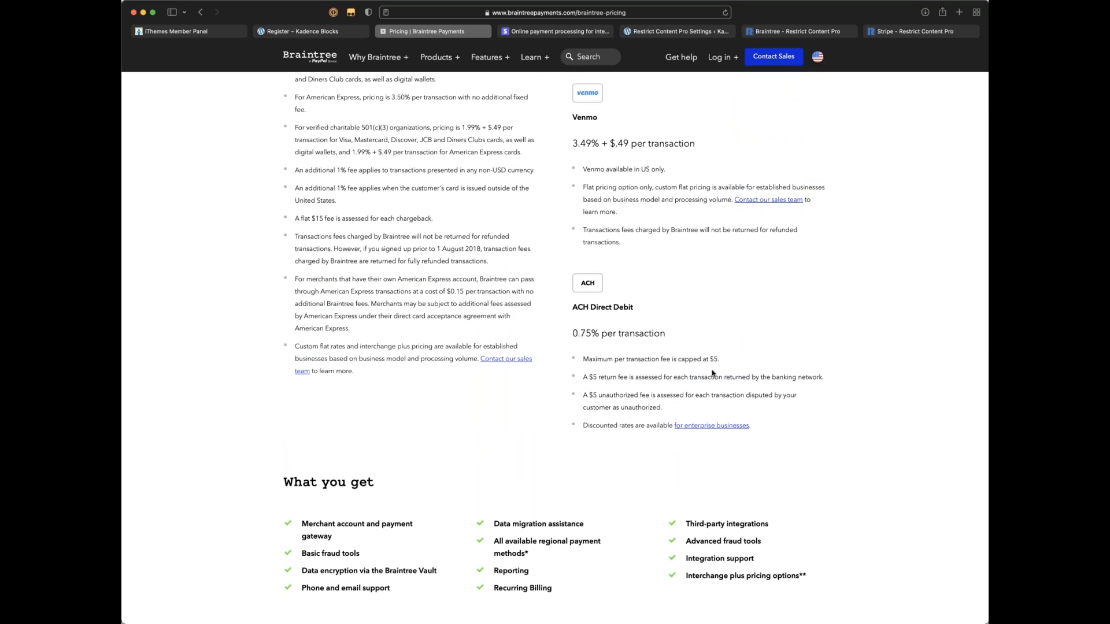
scroll(704, 374, up, 5)
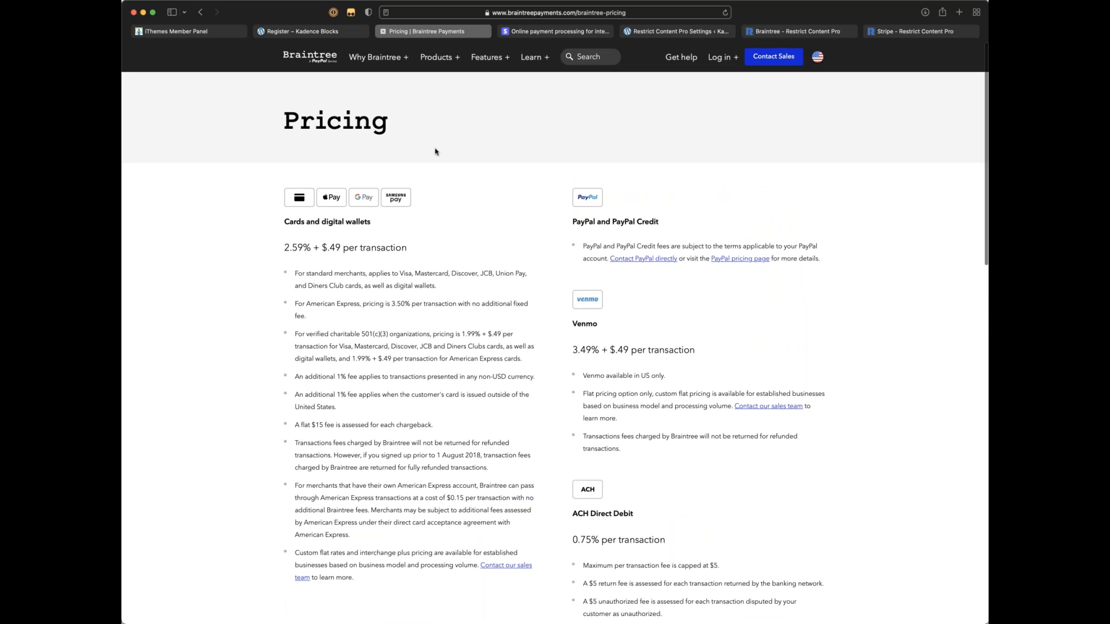
Step: Close the Braintree pricing and Stripe tabs and open the Restrict memberships overview
key(super+w)
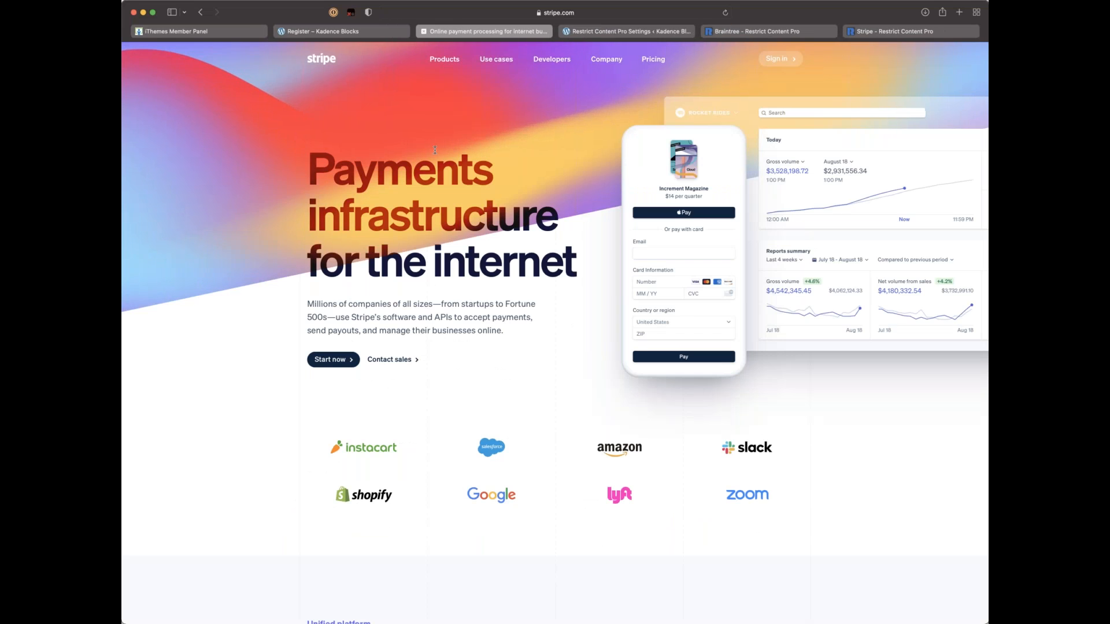
key(super+w)
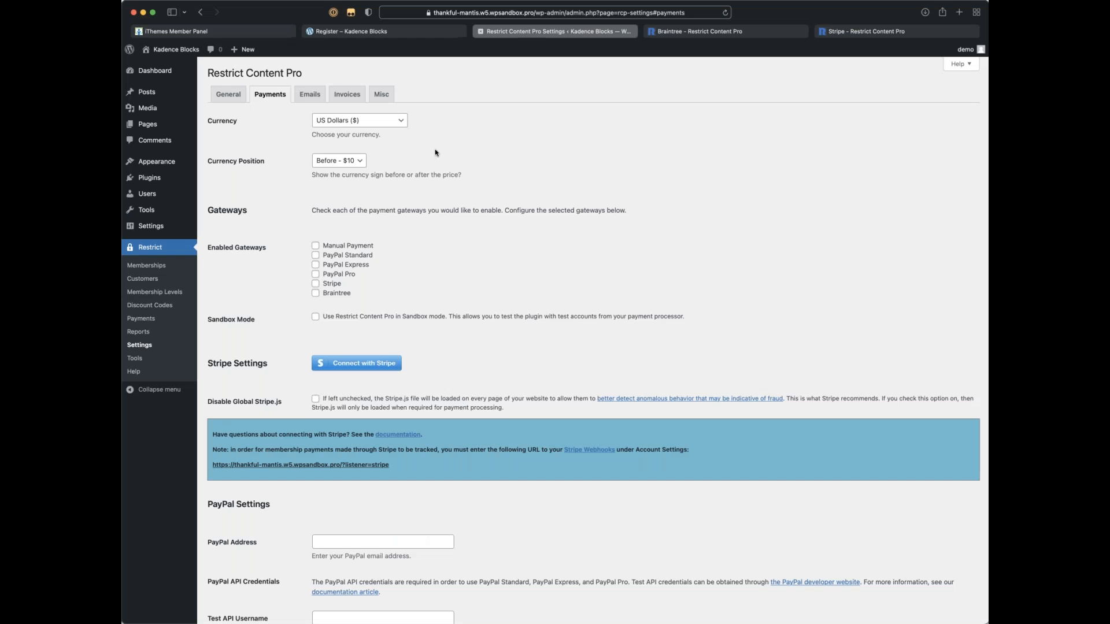
click(154, 254)
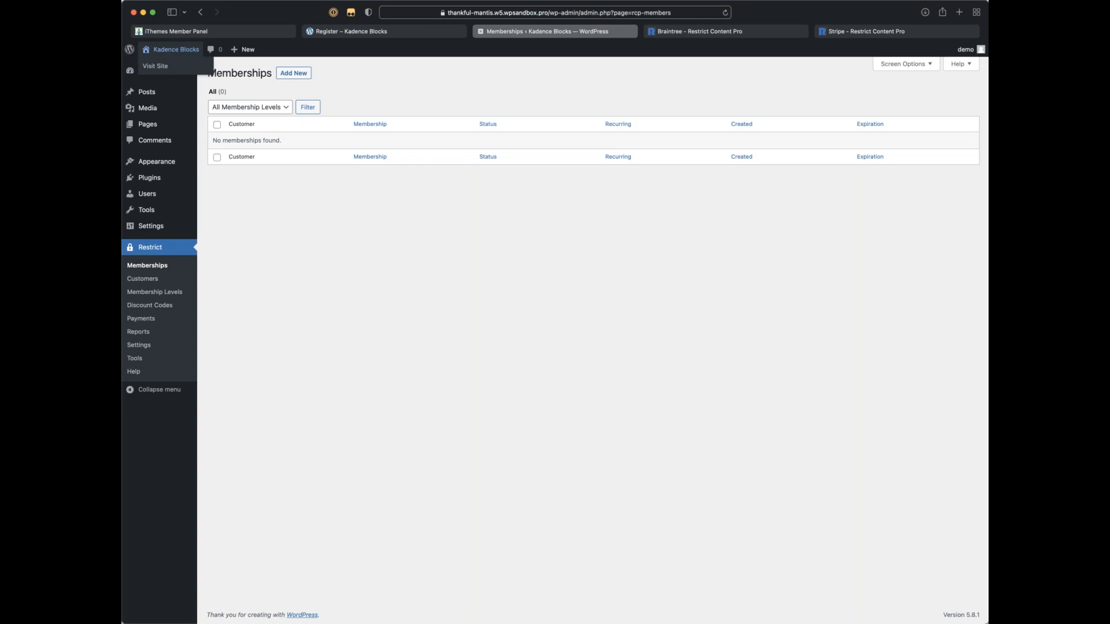
Step: Visit the site's public front page and scroll through it
click(161, 72)
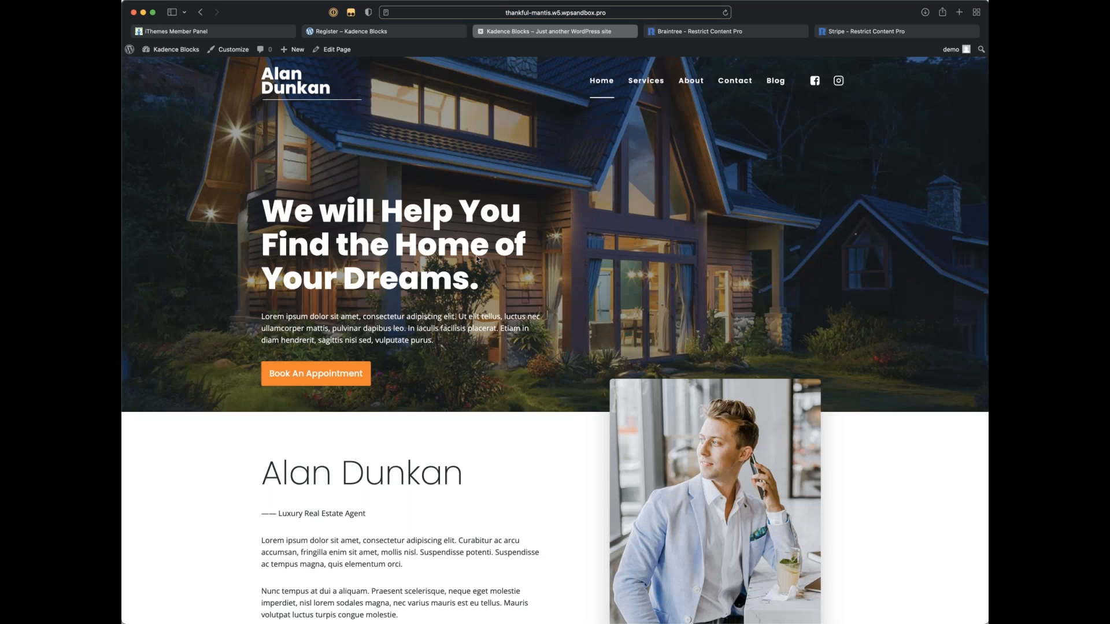
scroll(258, 117, down, 1)
scroll(476, 258, down, 6)
scroll(475, 257, up, 6)
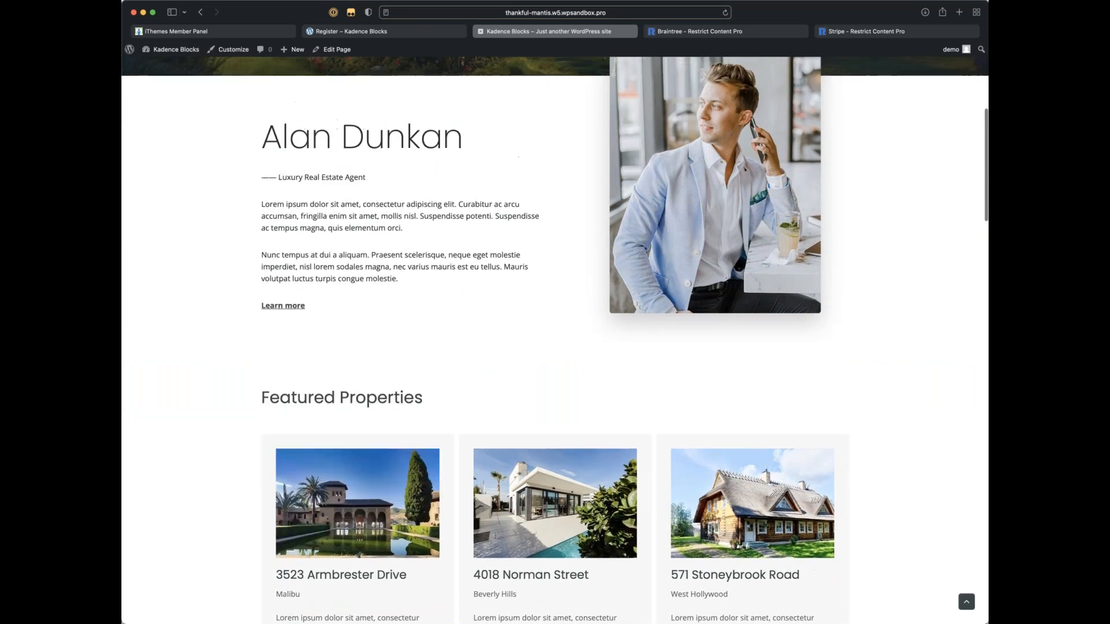
scroll(476, 253, up, 2)
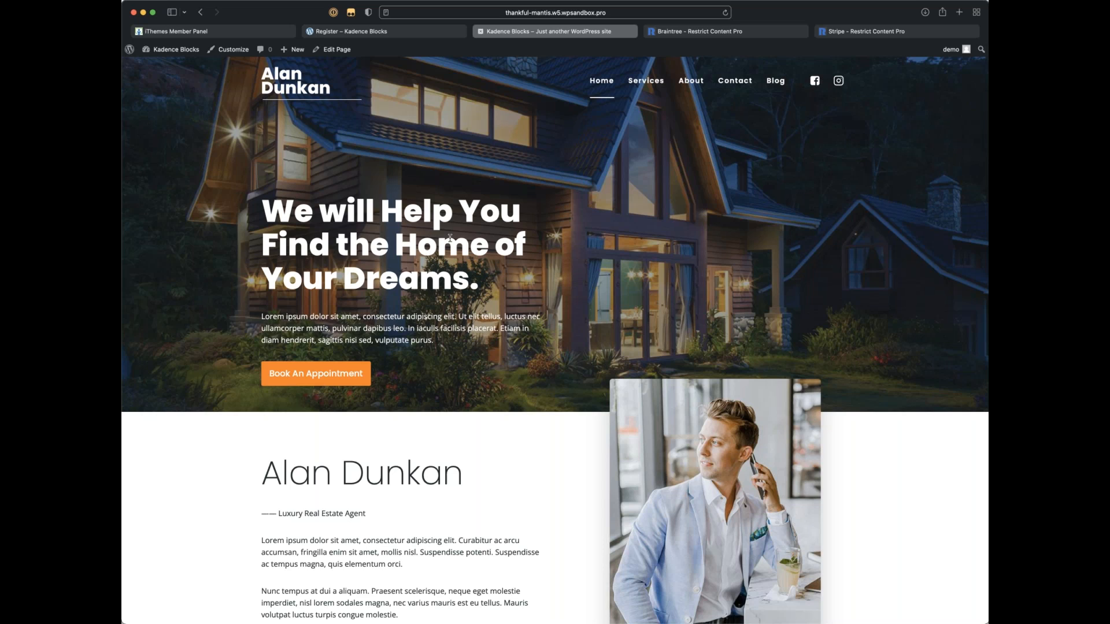
scroll(723, 253, down, 1)
scroll(722, 253, down, 3)
scroll(722, 254, up, 4)
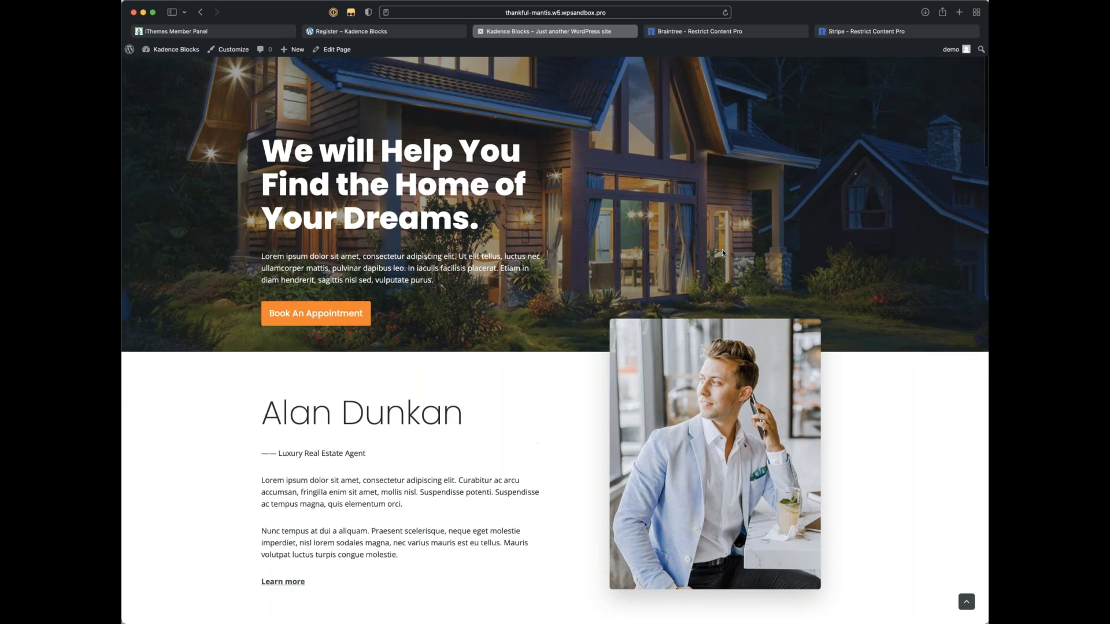
scroll(722, 252, up, 1)
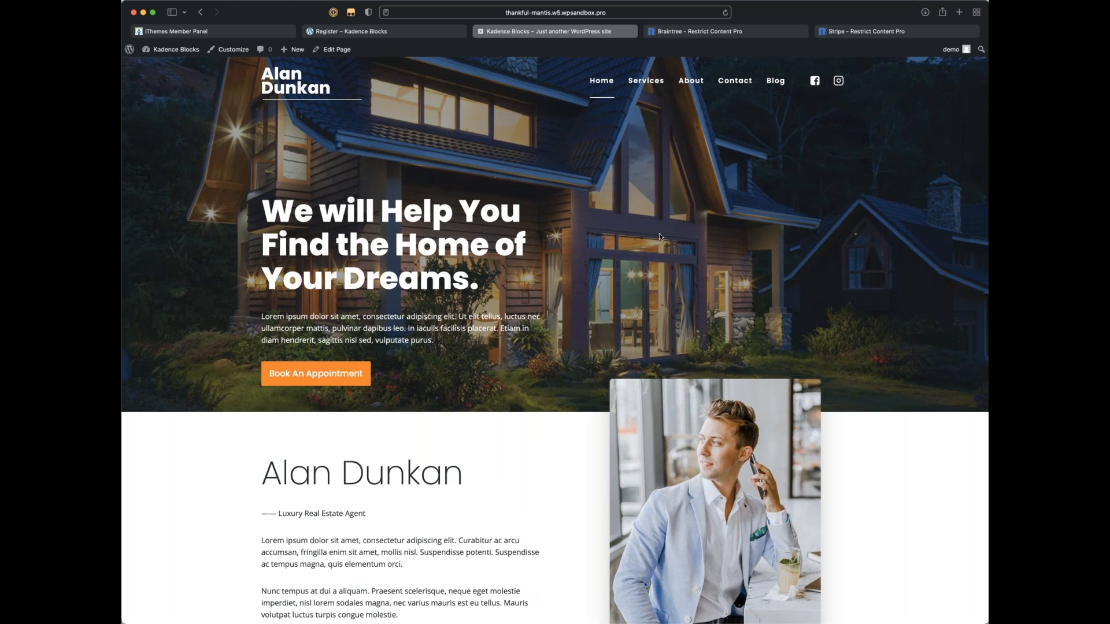
Step: Return to the WordPress admin Dashboard from the Kadence Blocks admin-bar menu
click(636, 14)
key(Right)
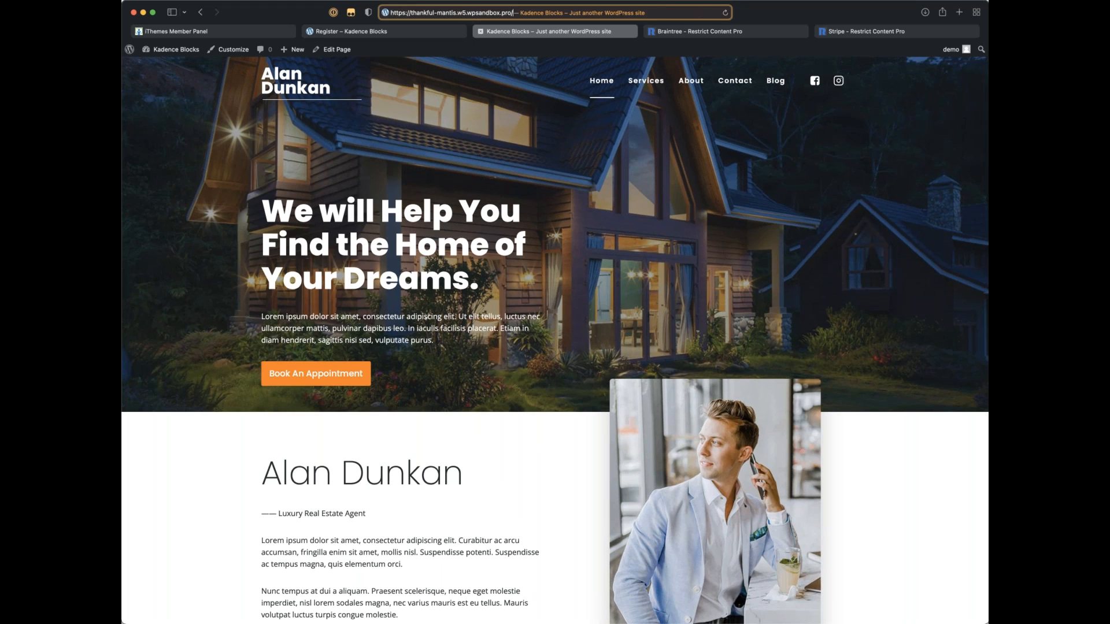
click(787, 174)
click(176, 49)
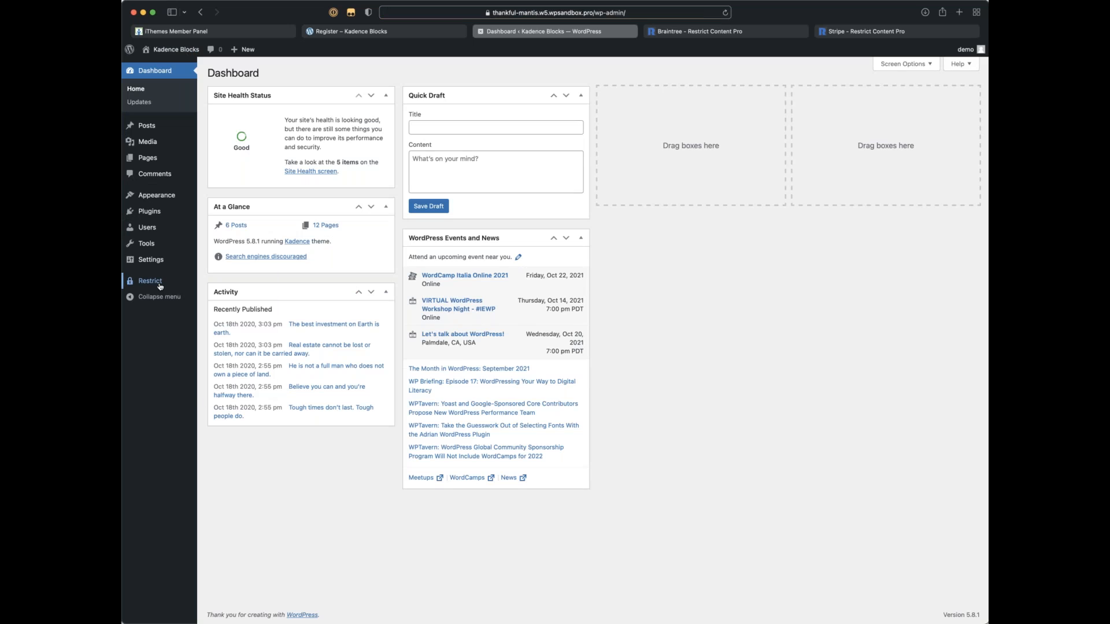
Step: Change the Silver membership level's price to 15 and save it
mouse_move(161, 284)
click(230, 288)
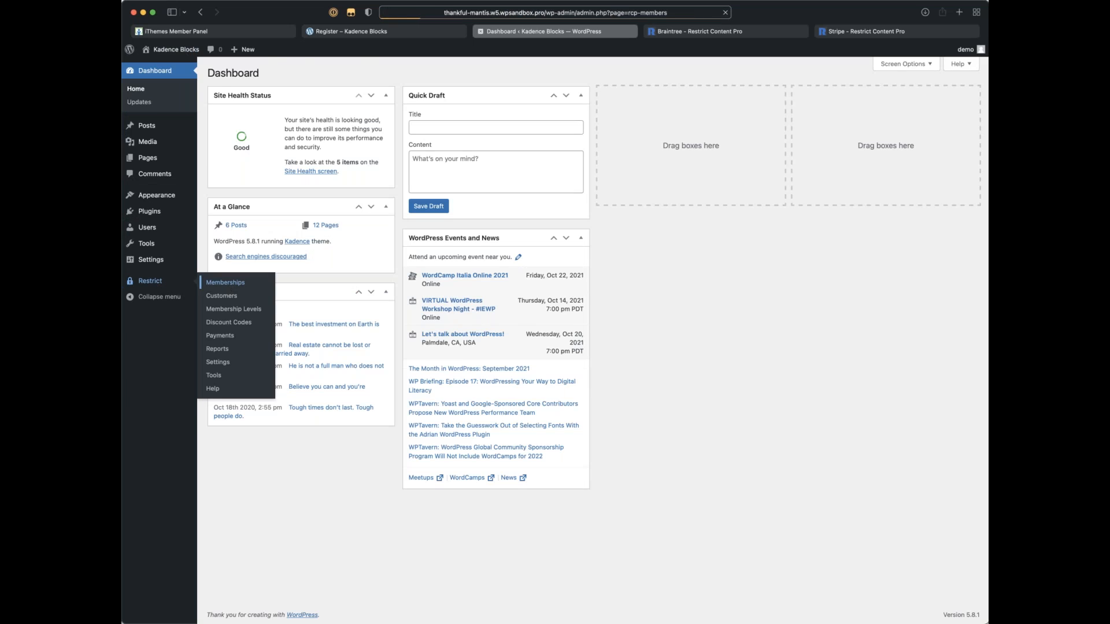
click(146, 292)
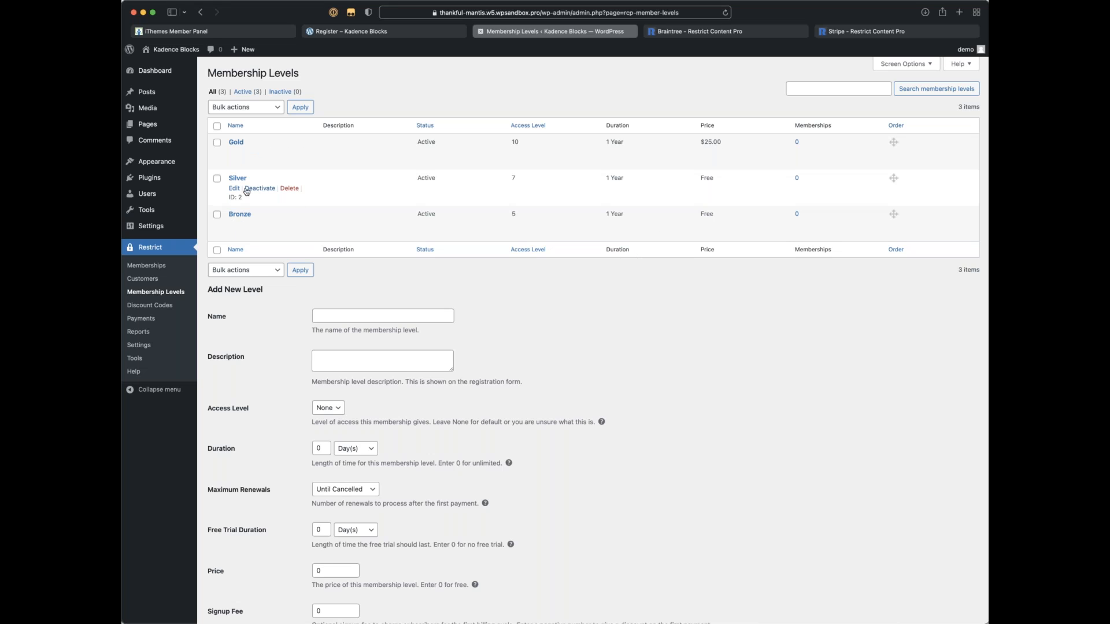
click(235, 188)
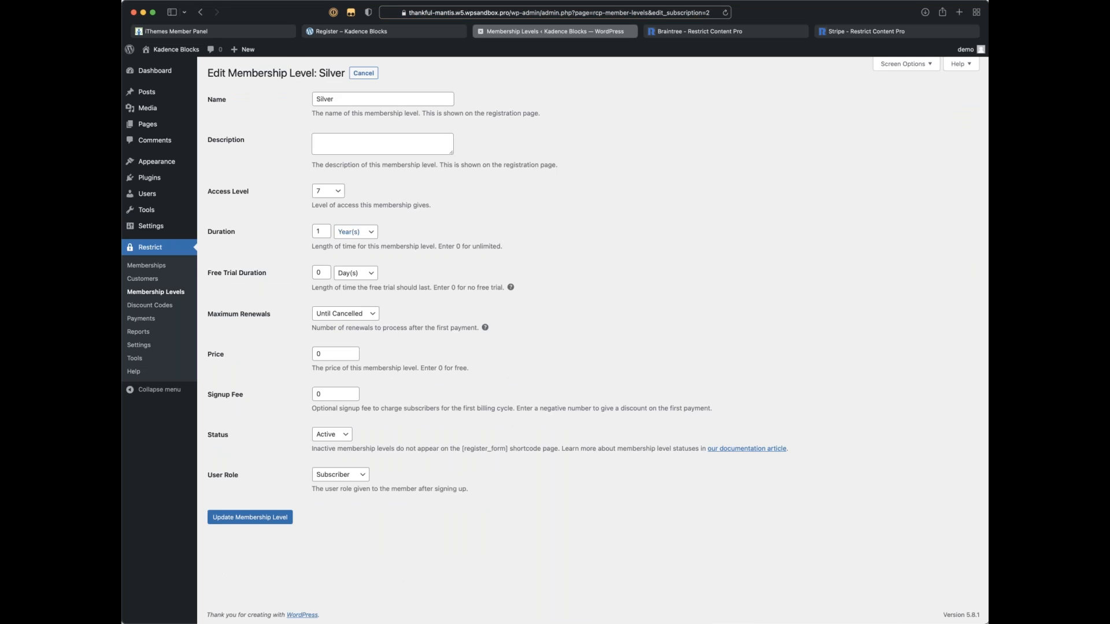
double_click(330, 354)
text(15)
click(283, 520)
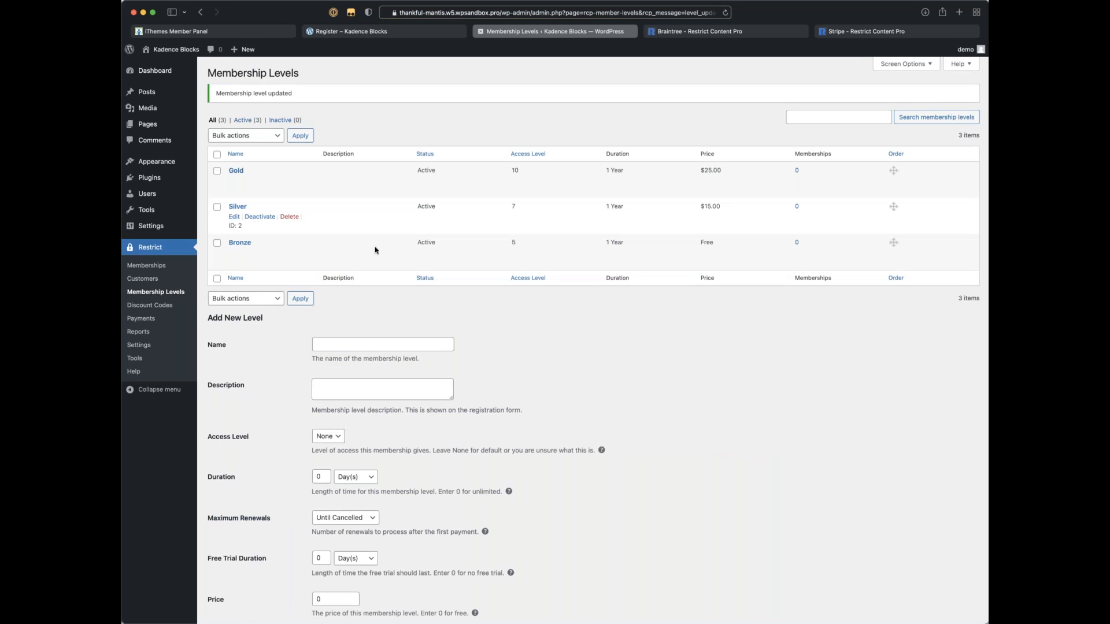
Step: Change the Bronze membership level's price to 10 and save it
click(236, 255)
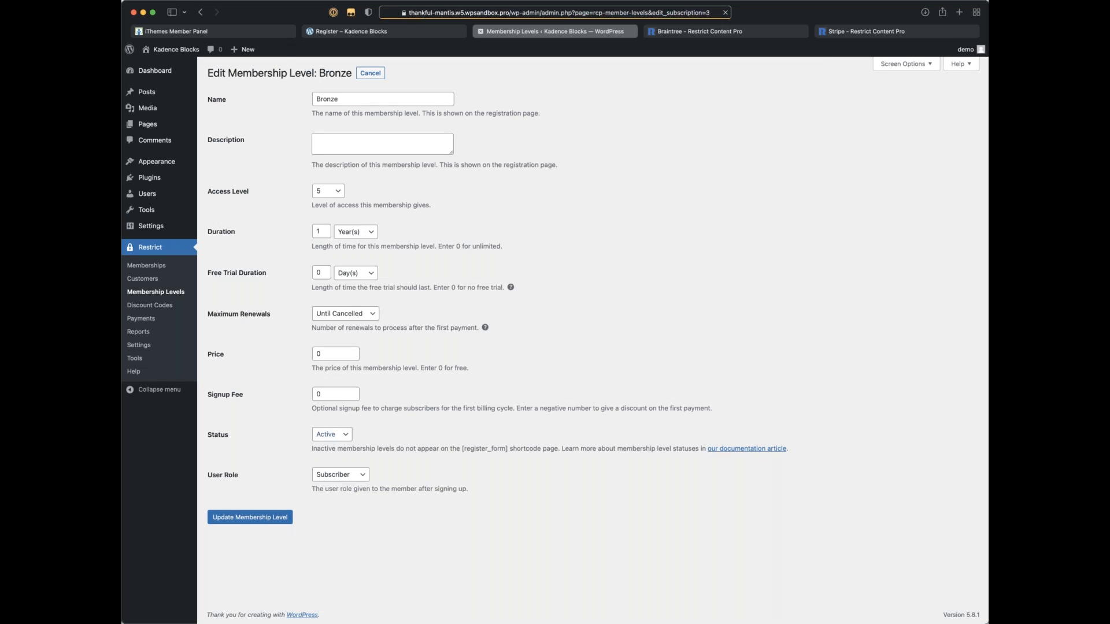
double_click(330, 354)
text(10)
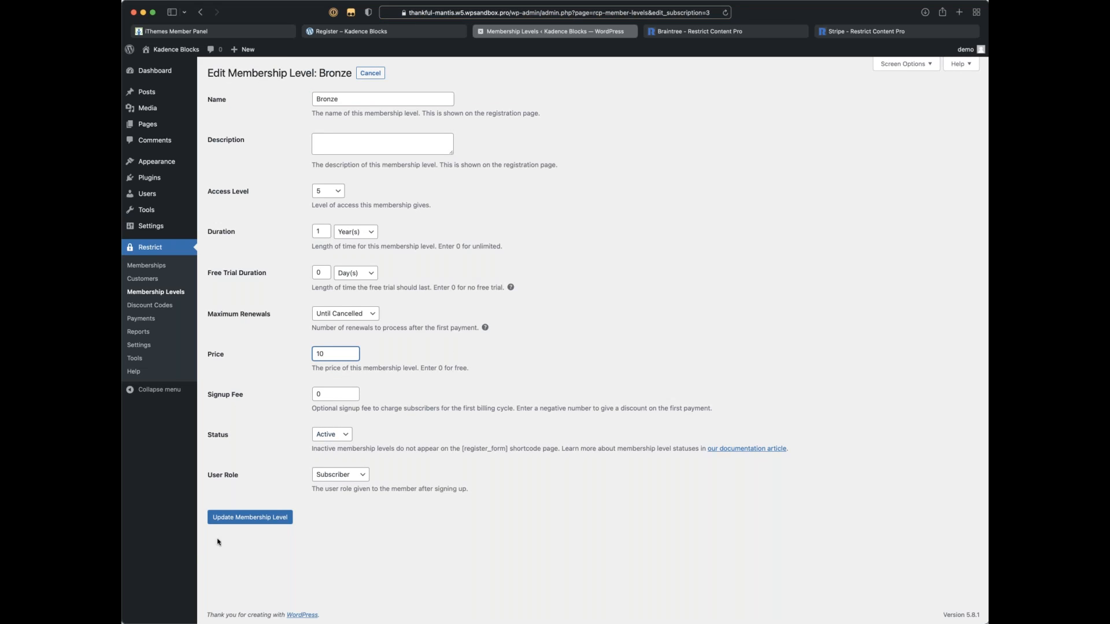
click(241, 520)
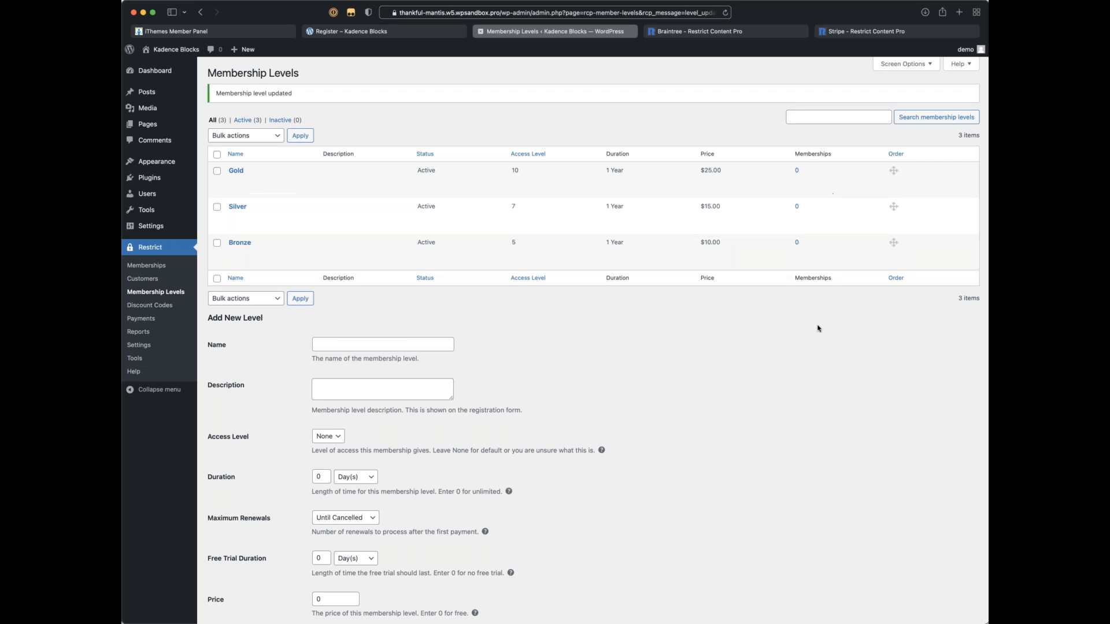
scroll(762, 337, down, 1)
scroll(762, 337, up, 1)
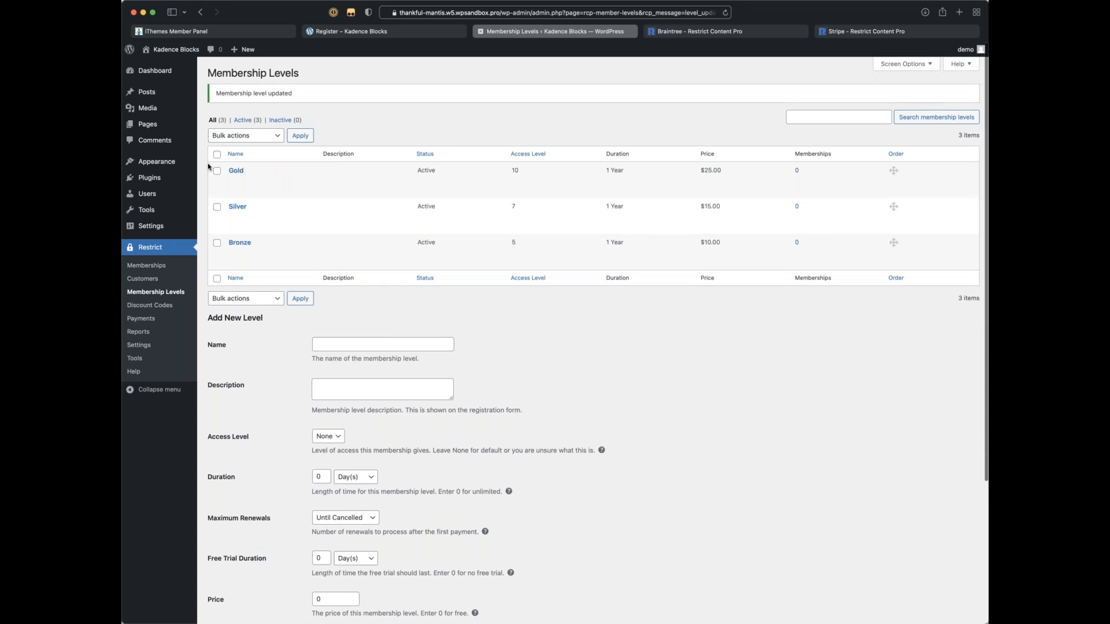
click(157, 294)
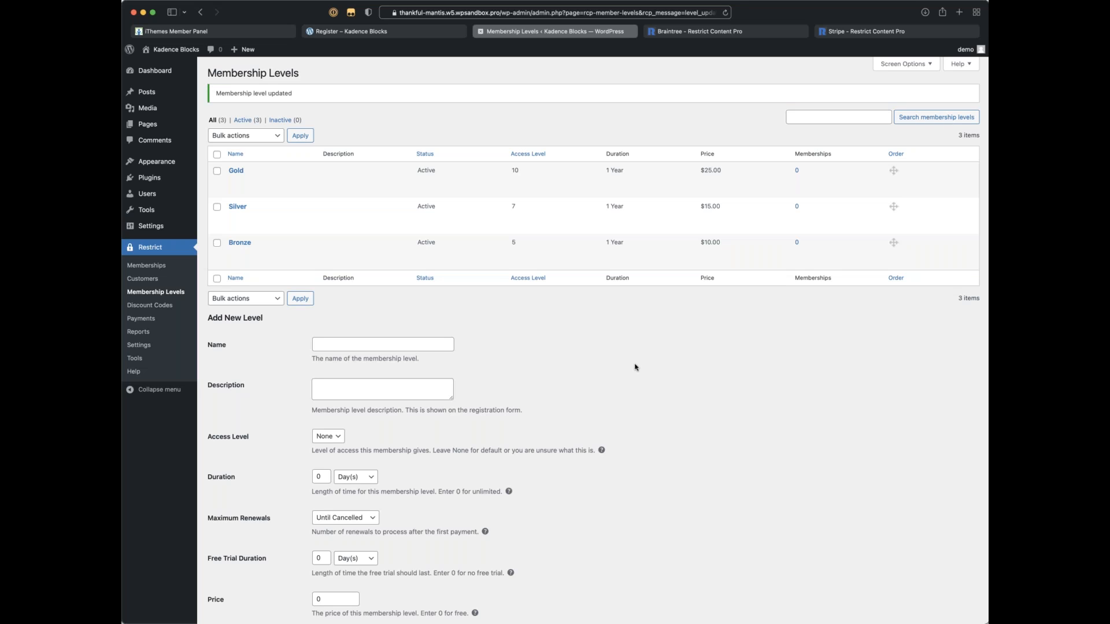
scroll(693, 273, down, 1)
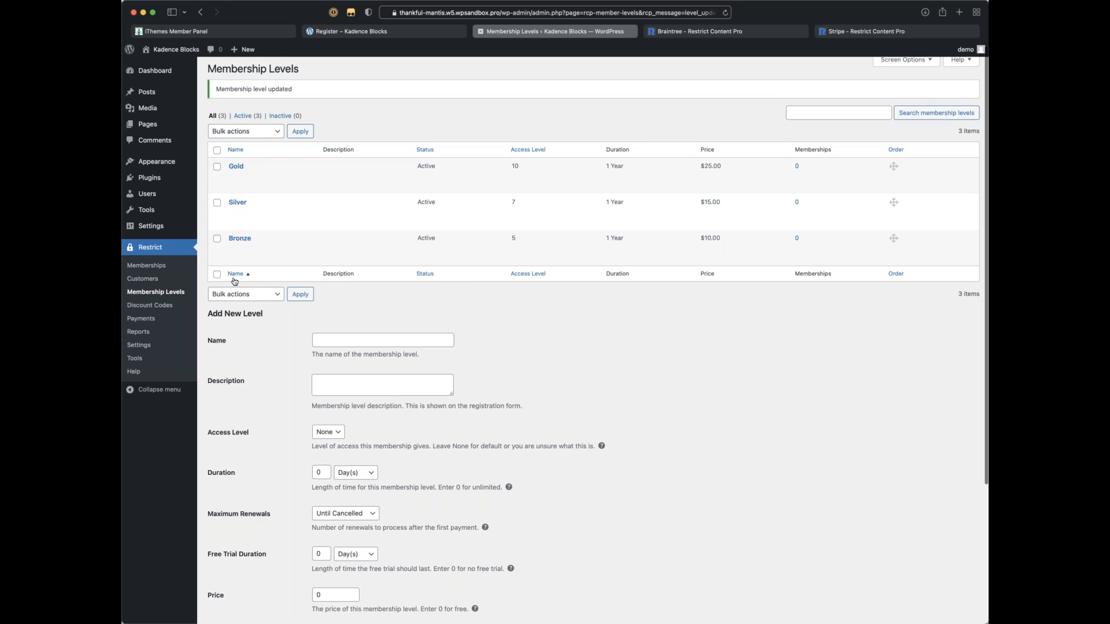
scroll(231, 266, up, 1)
mouse_move(148, 124)
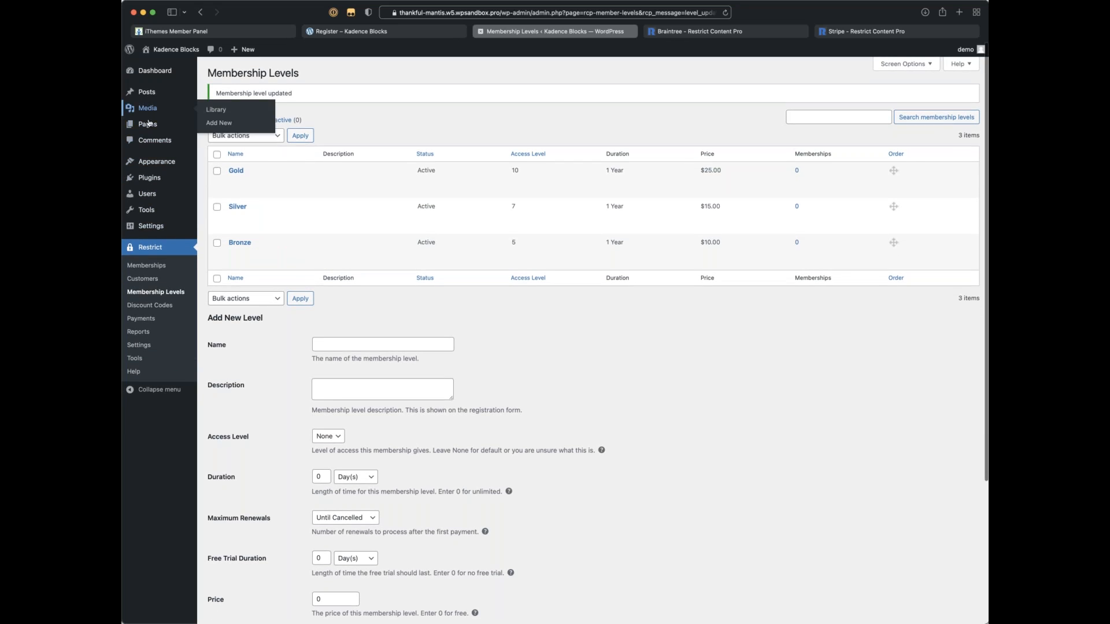
Step: From All Pages, view the live Register page
click(219, 126)
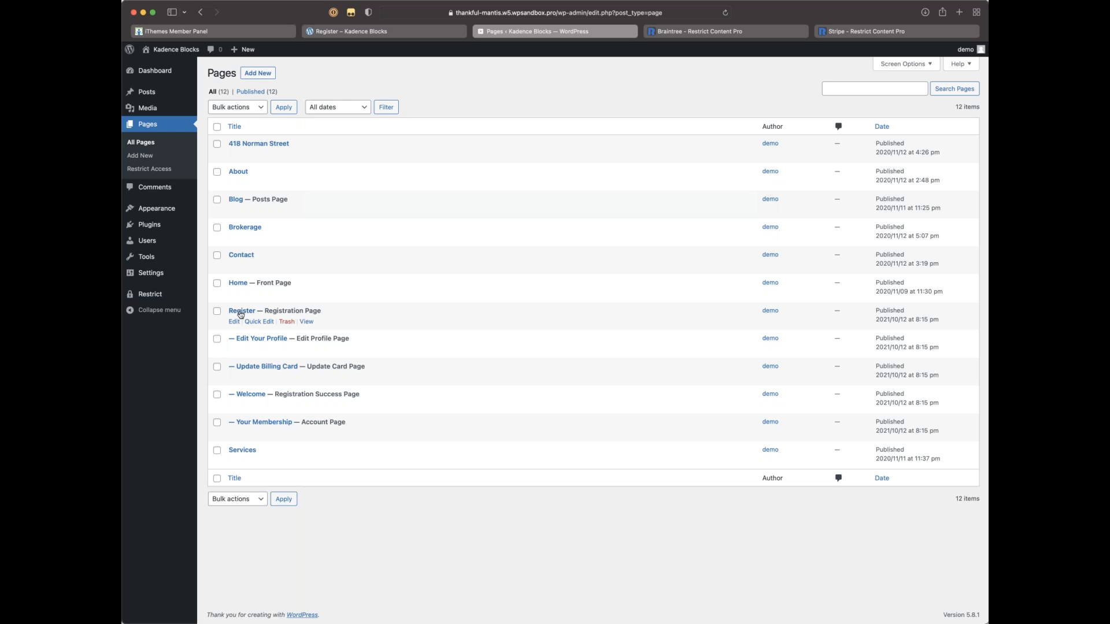
click(306, 322)
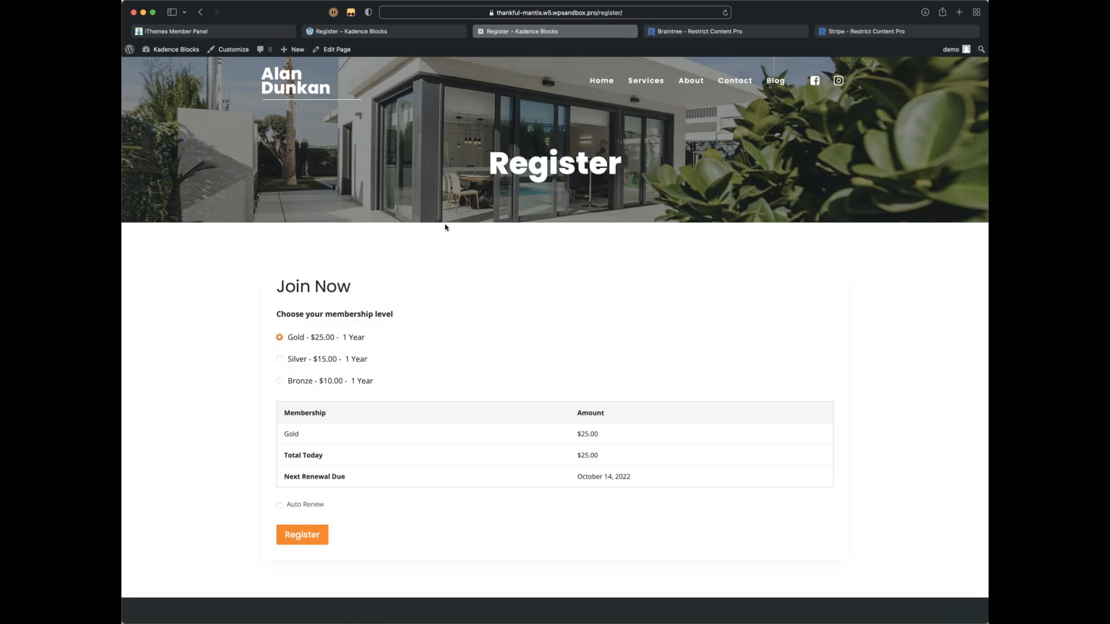
Step: Try the Silver, Bronze and Gold options on the registration form to check their prices
scroll(501, 263, down, 2)
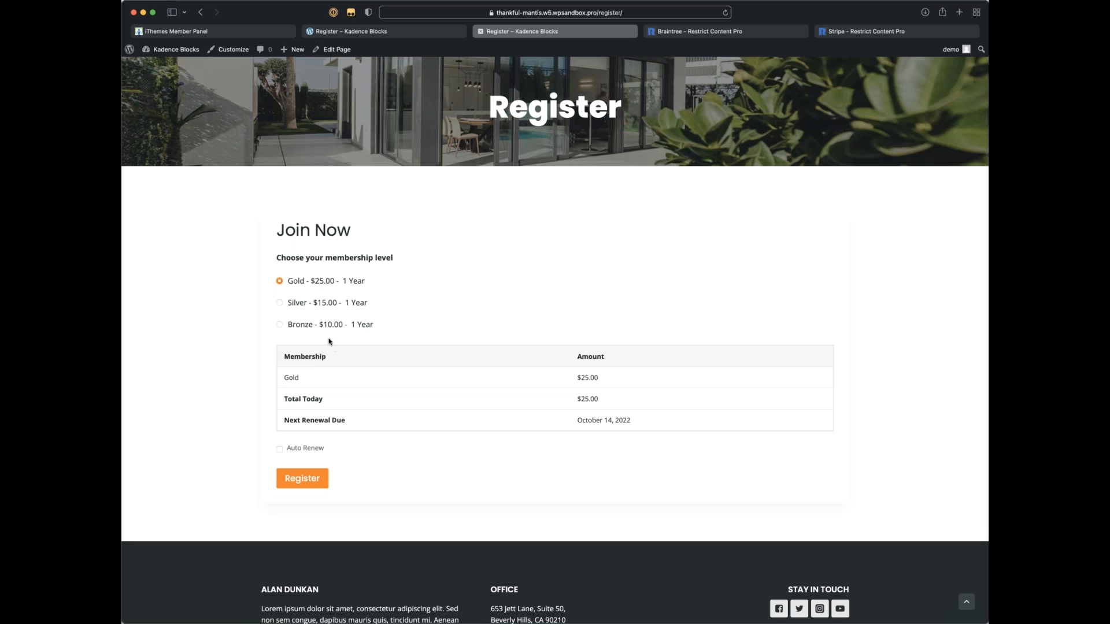
click(280, 303)
click(283, 325)
drag(629, 418, 638, 422)
click(280, 302)
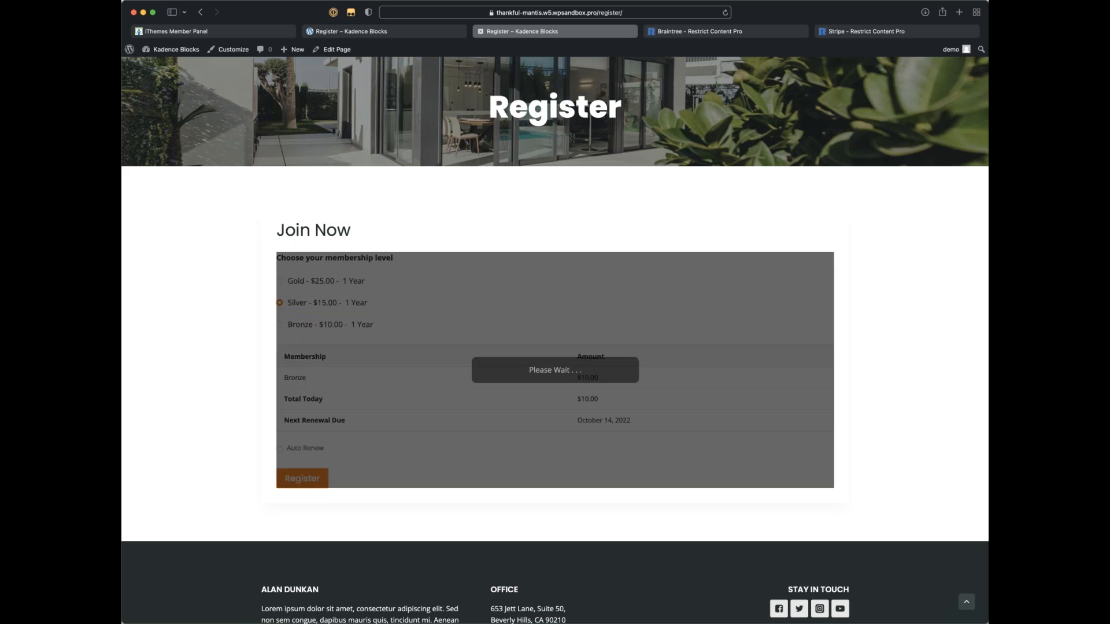
click(280, 281)
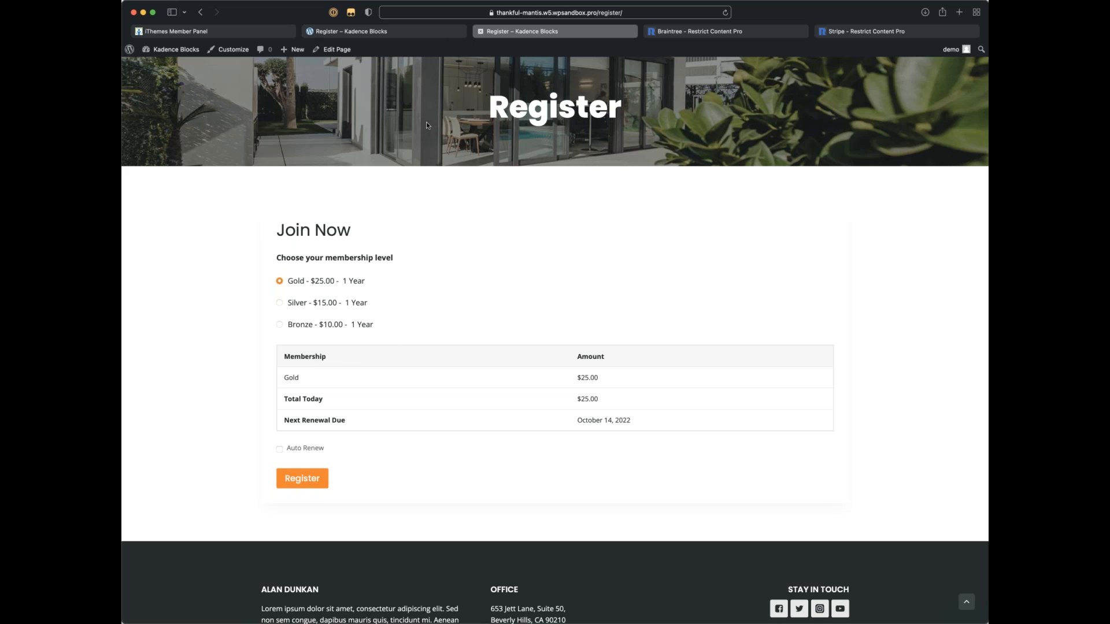
Step: Close the outdated Register page showing free levels and go to the WordPress admin Dashboard
click(392, 29)
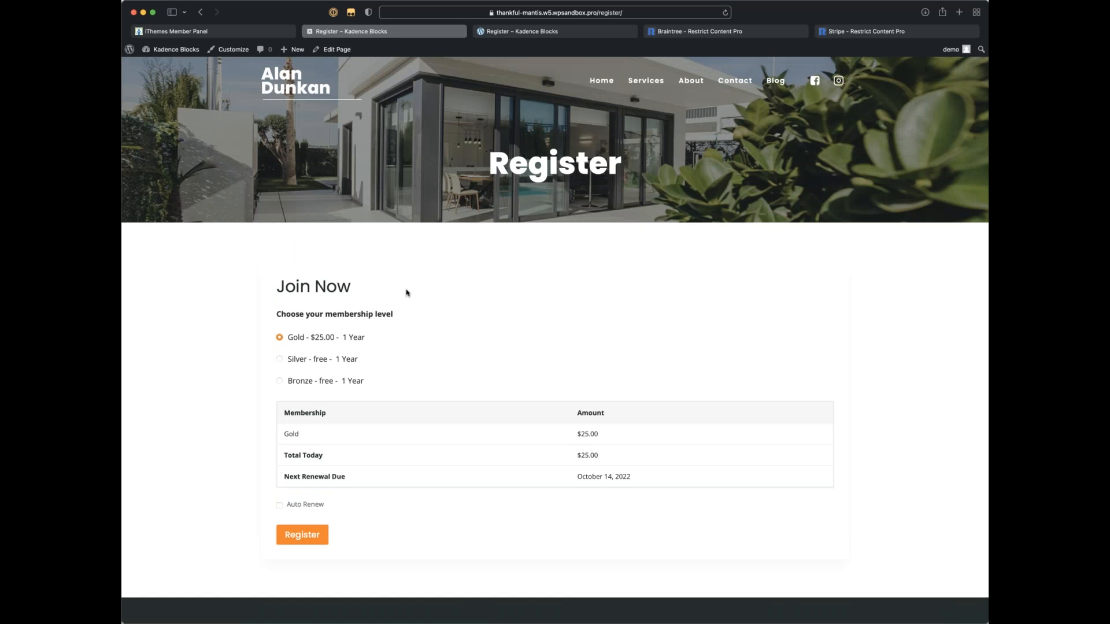
key(super+w)
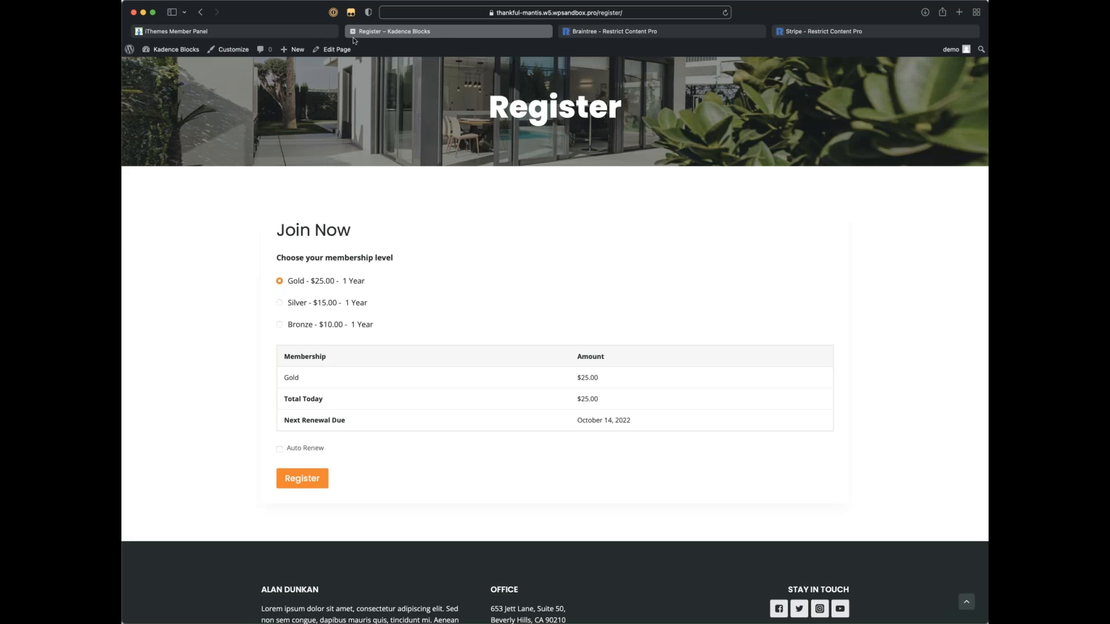
click(169, 66)
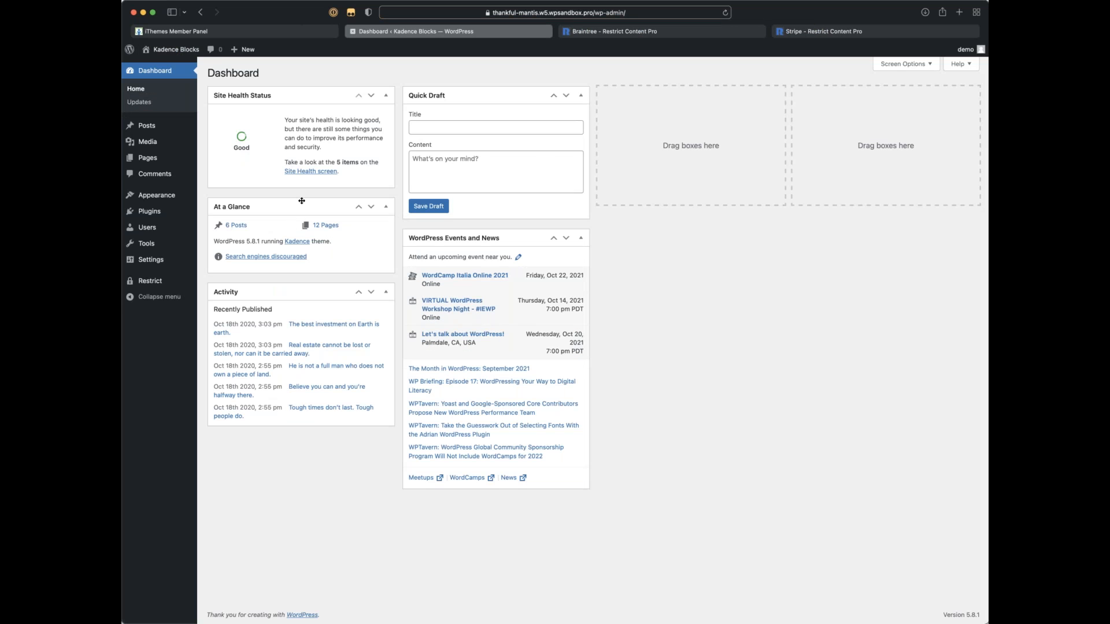
Step: Select all payments in Restrict > Payments and apply the Permanently Delete bulk action
key(super+equal)
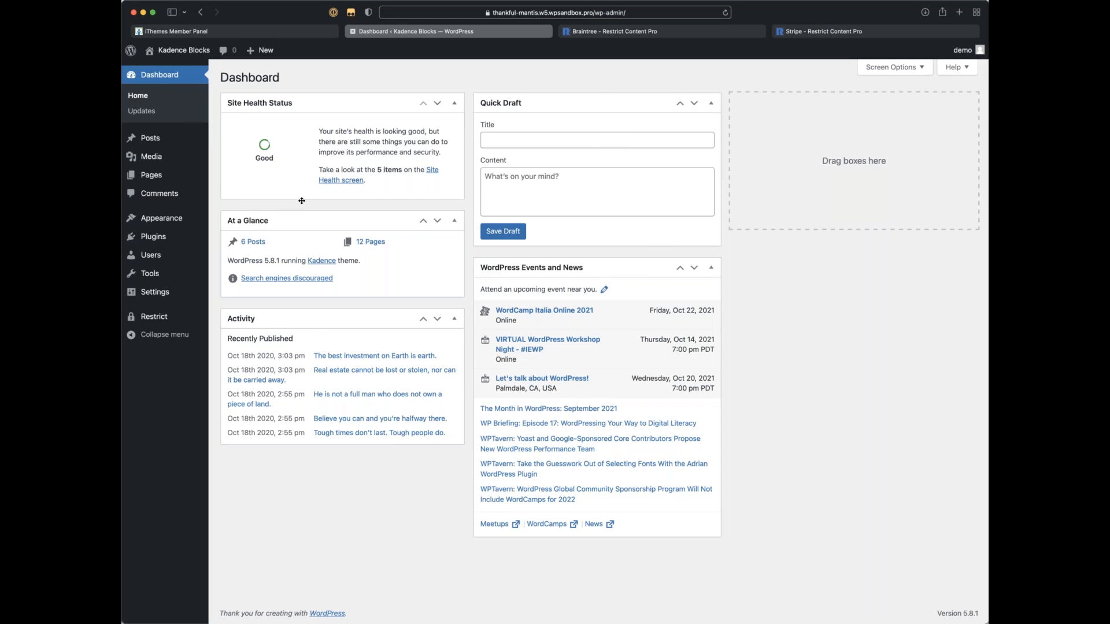
key(super+equal)
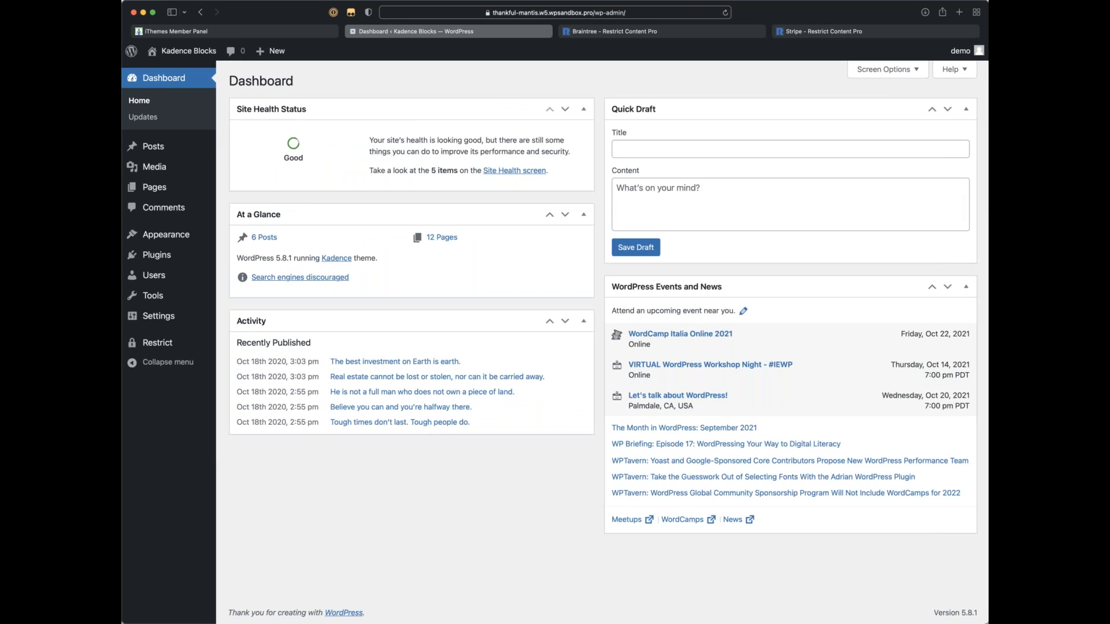
drag(987, 623, 1032, 623)
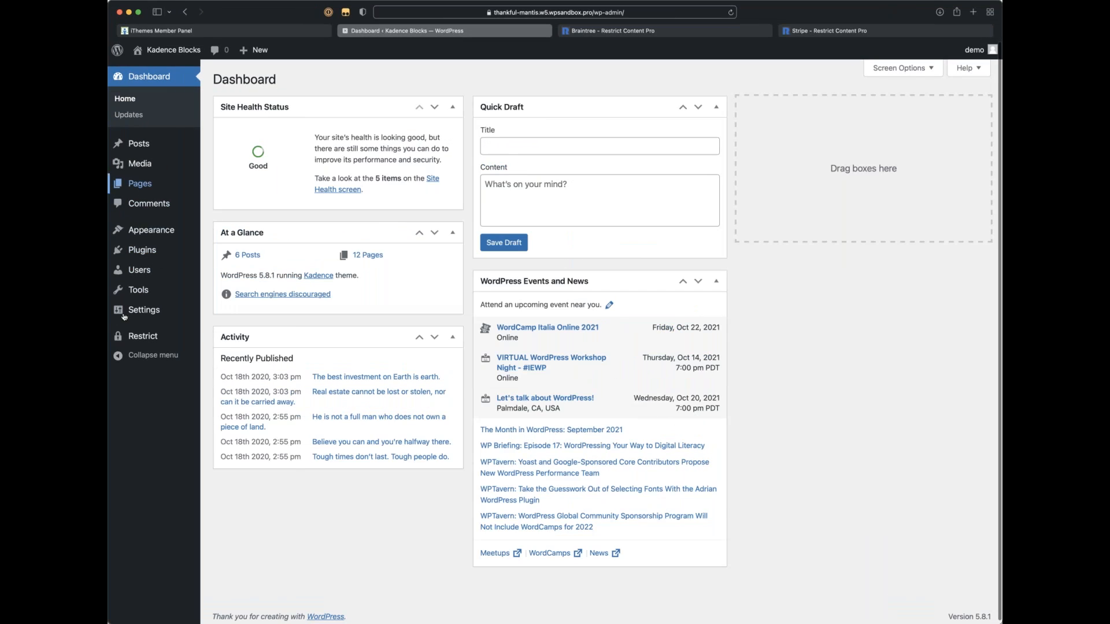
mouse_move(143, 340)
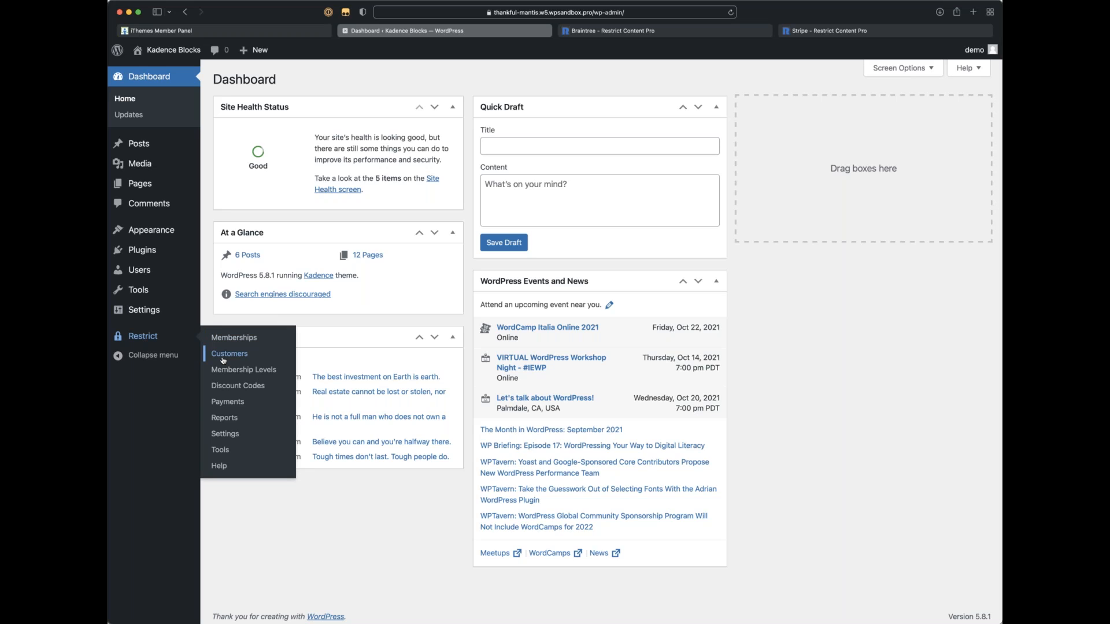
click(237, 404)
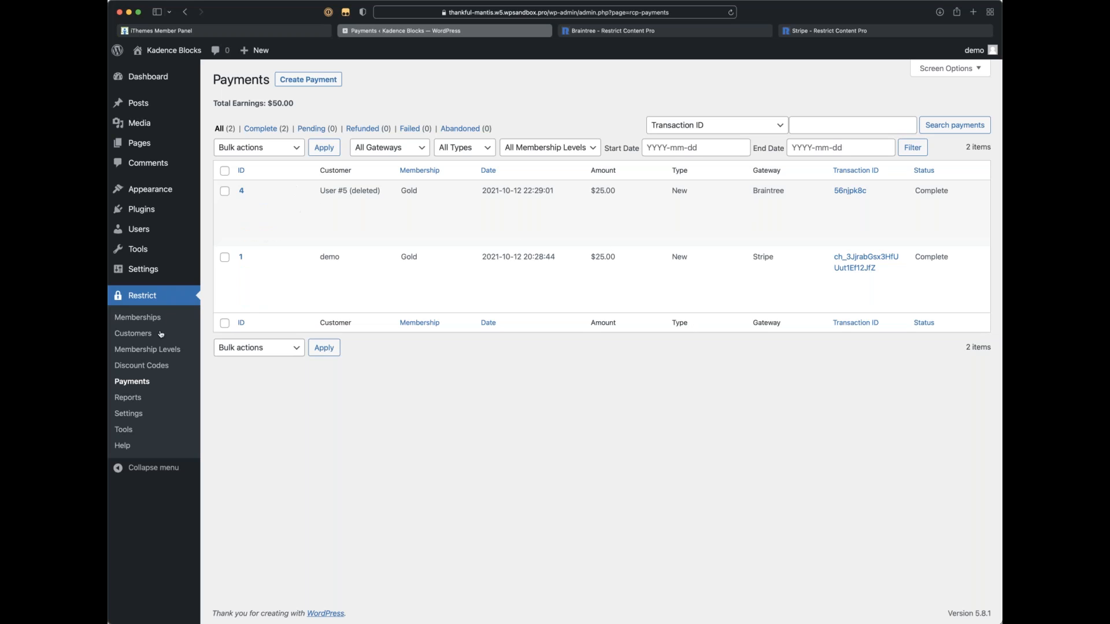
click(224, 171)
click(279, 349)
click(274, 362)
click(316, 351)
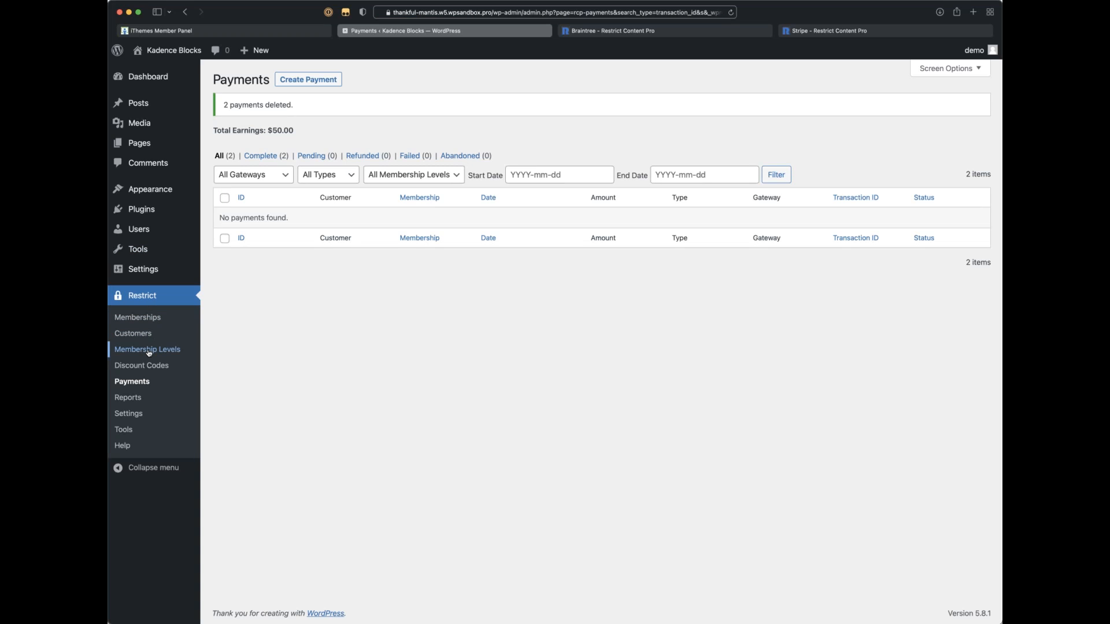
Step: Check the Restrict > Settings Payments section, then move to the iThemes Member Panel Downloads page
click(129, 414)
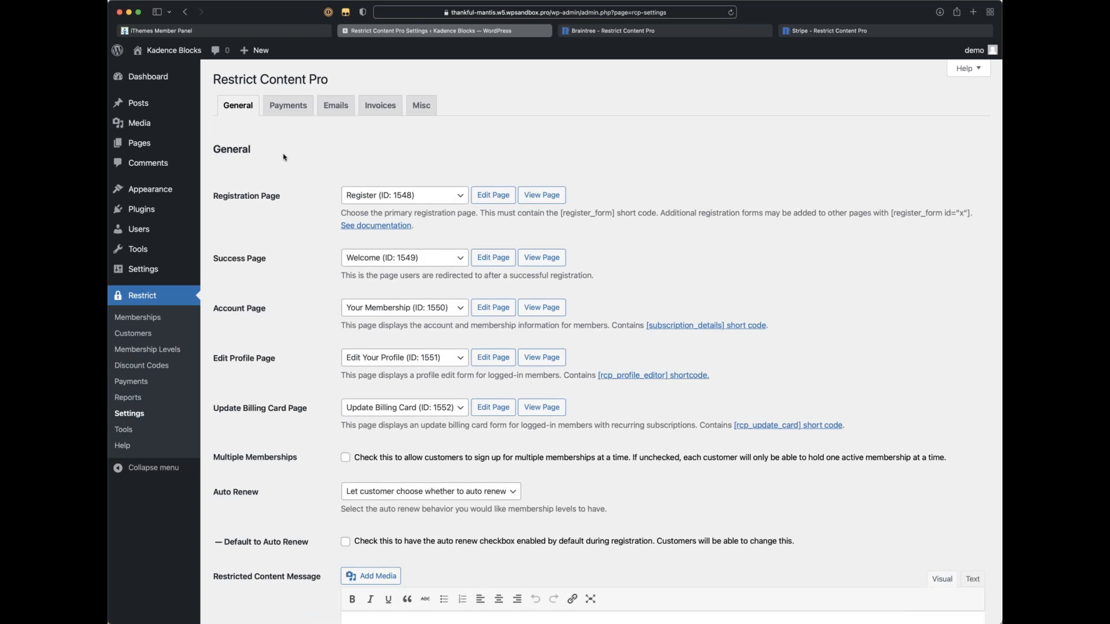
click(287, 115)
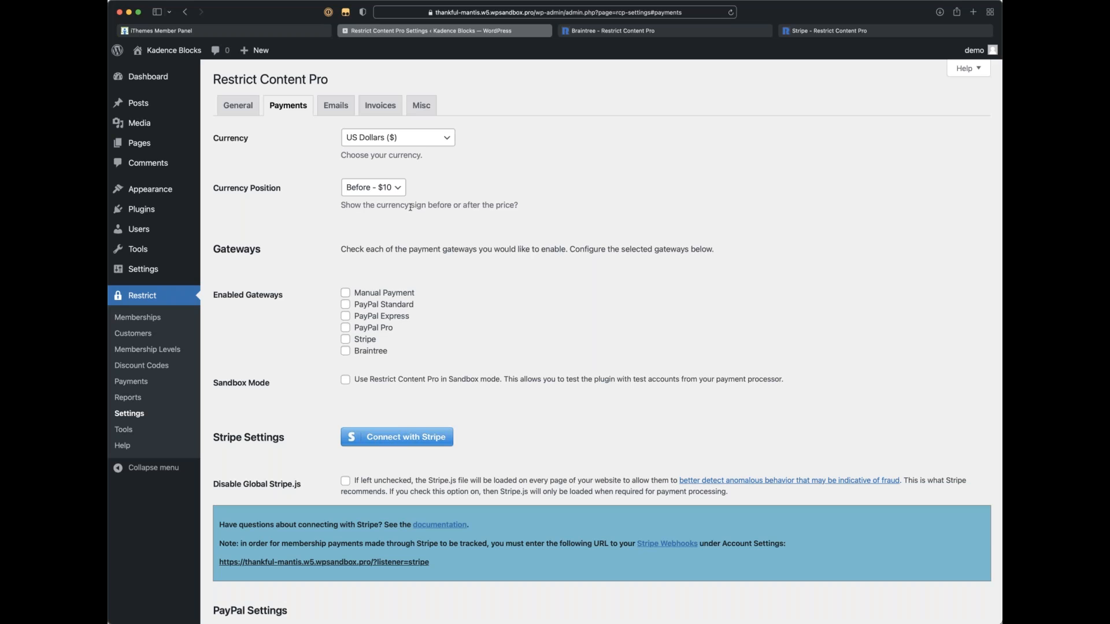
click(231, 29)
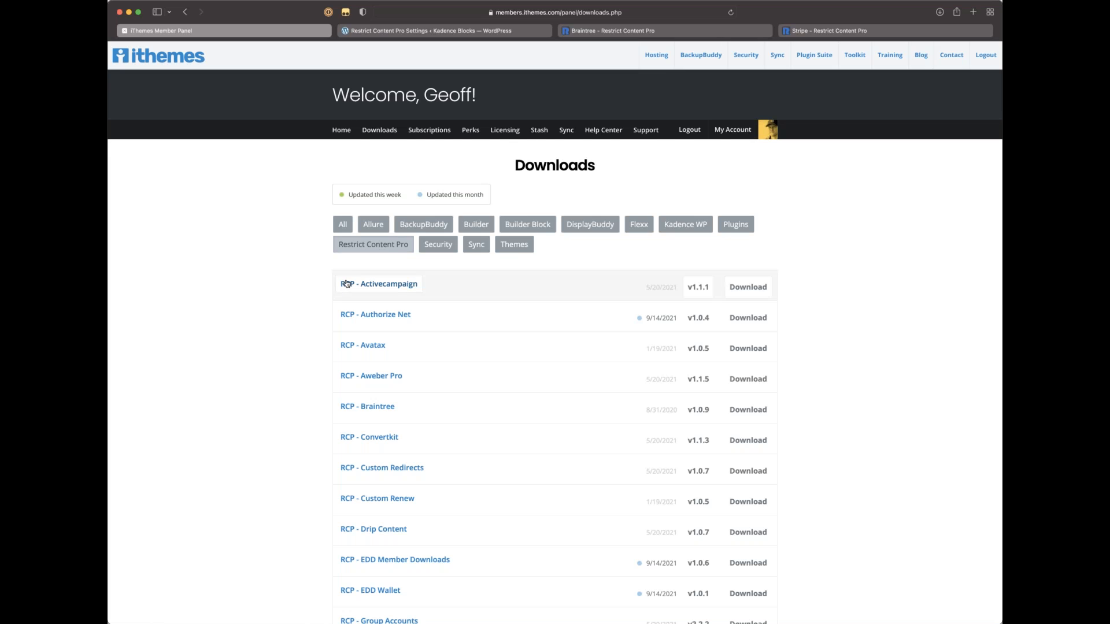
Step: Scroll the iThemes Downloads list to find the RCP - Braintree add-on, version v1.0.9
scroll(347, 286, down, 3)
scroll(340, 181, down, 1)
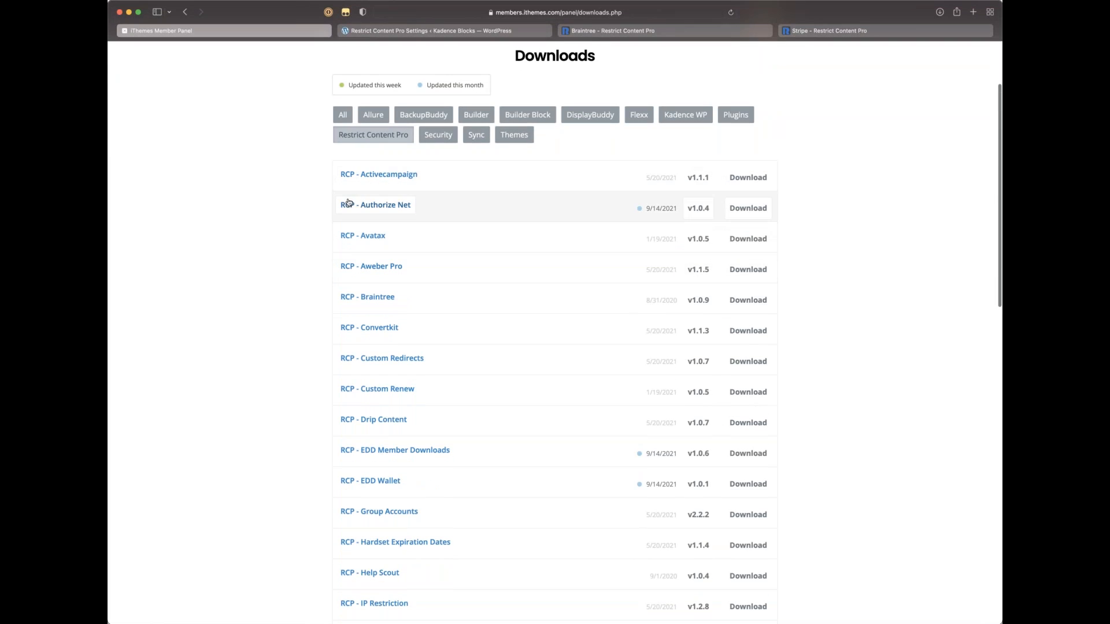
scroll(297, 309, down, 2)
scroll(298, 310, down, 5)
scroll(300, 307, down, 4)
scroll(300, 307, up, 10)
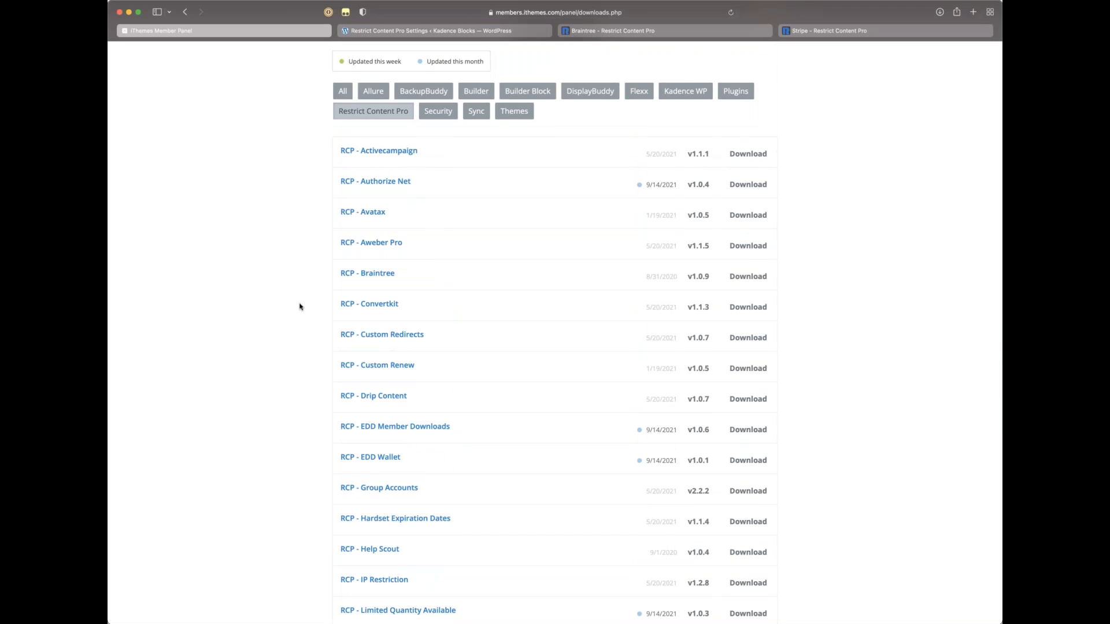
scroll(300, 307, up, 2)
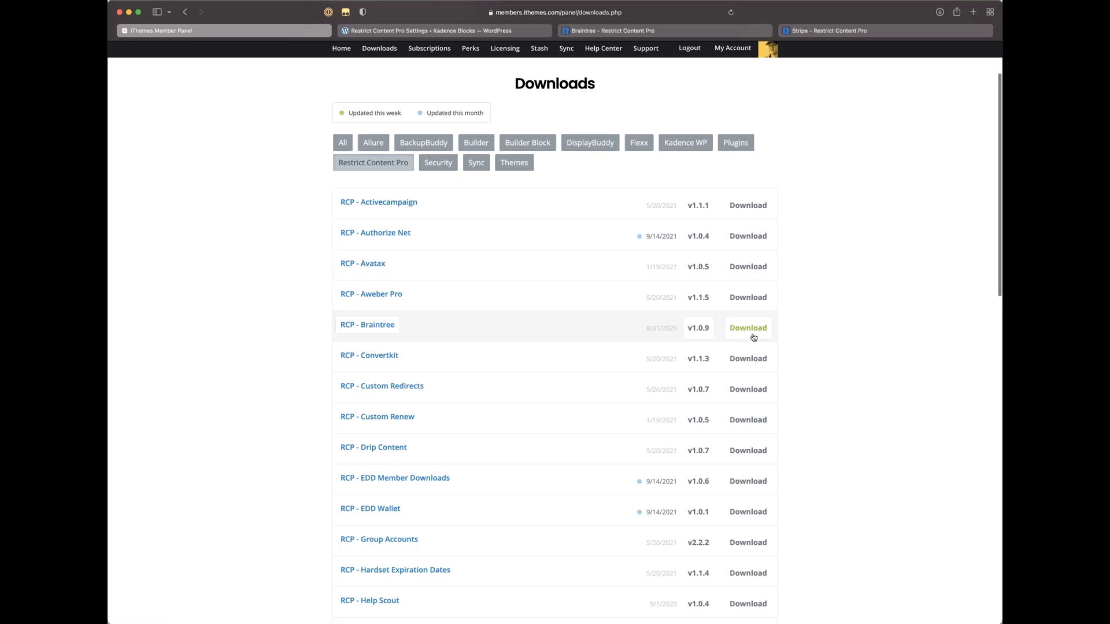
scroll(792, 321, down, 9)
scroll(794, 324, down, 5)
scroll(793, 324, down, 6)
scroll(793, 323, down, 6)
scroll(793, 324, up, 20)
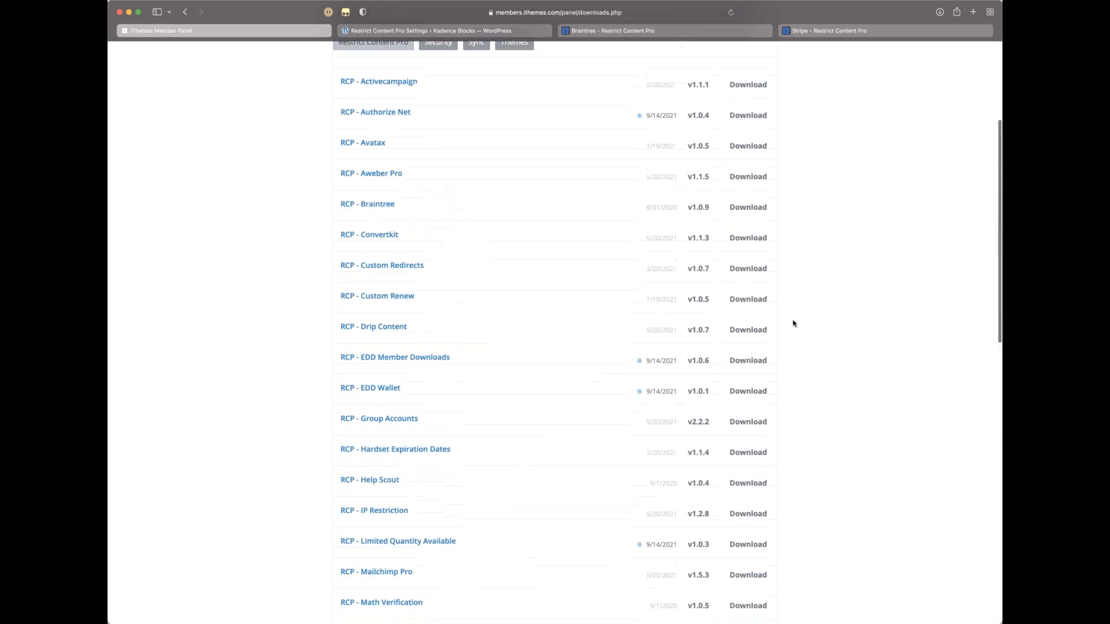
scroll(793, 323, down, 1)
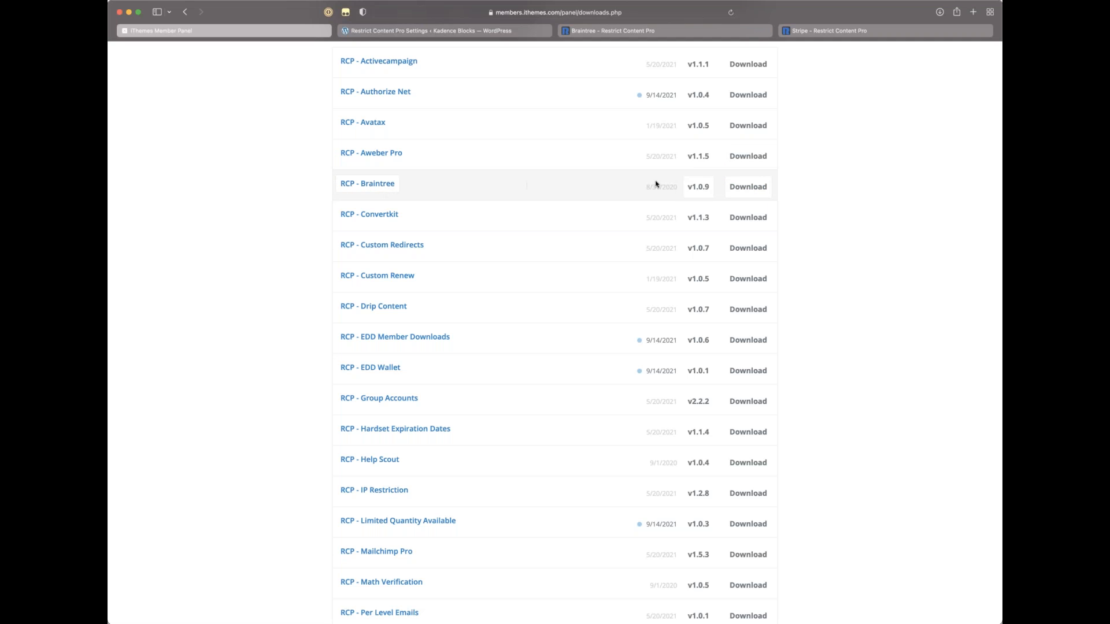
Step: Activate the Restrict Content Pro - Braintree Gateway plugin, version 1.0.9, under Installed Plugins
click(456, 30)
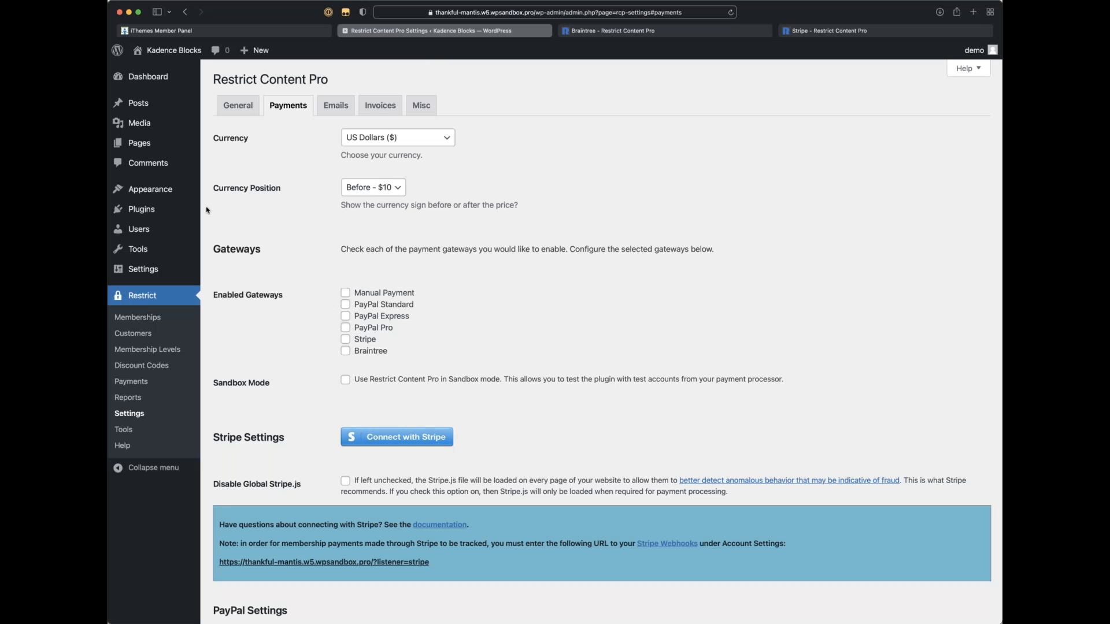
mouse_move(140, 209)
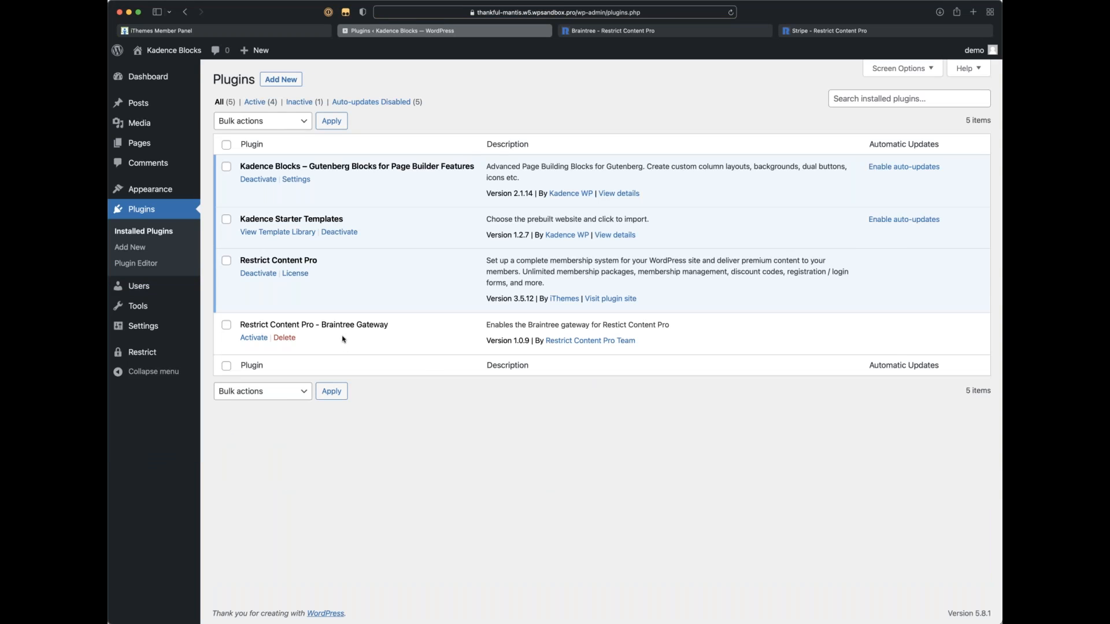
click(253, 340)
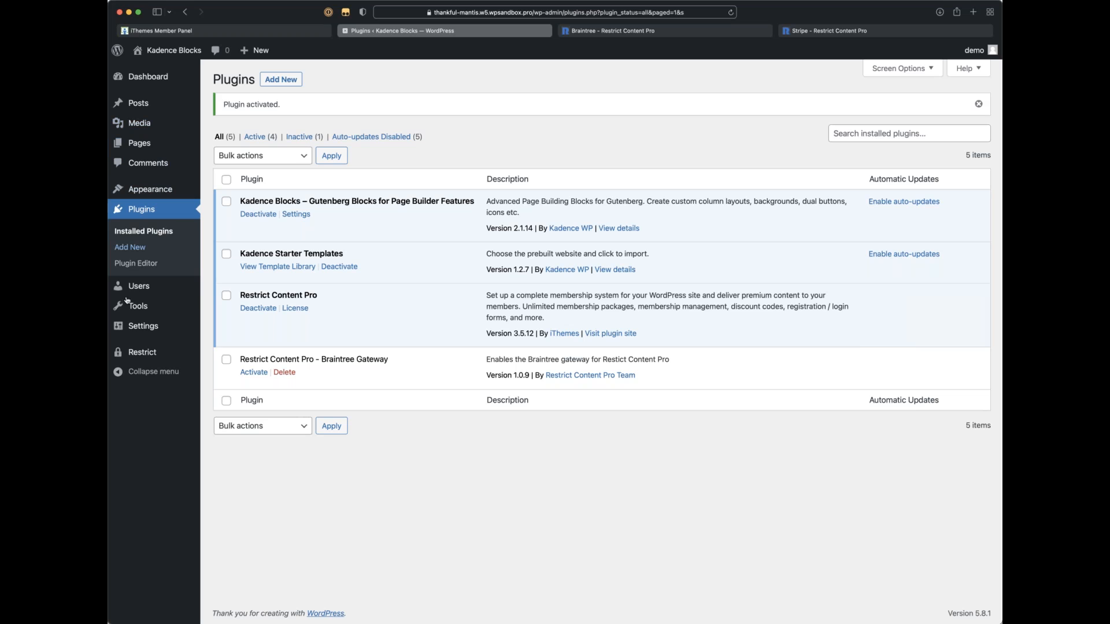
mouse_move(145, 352)
click(231, 450)
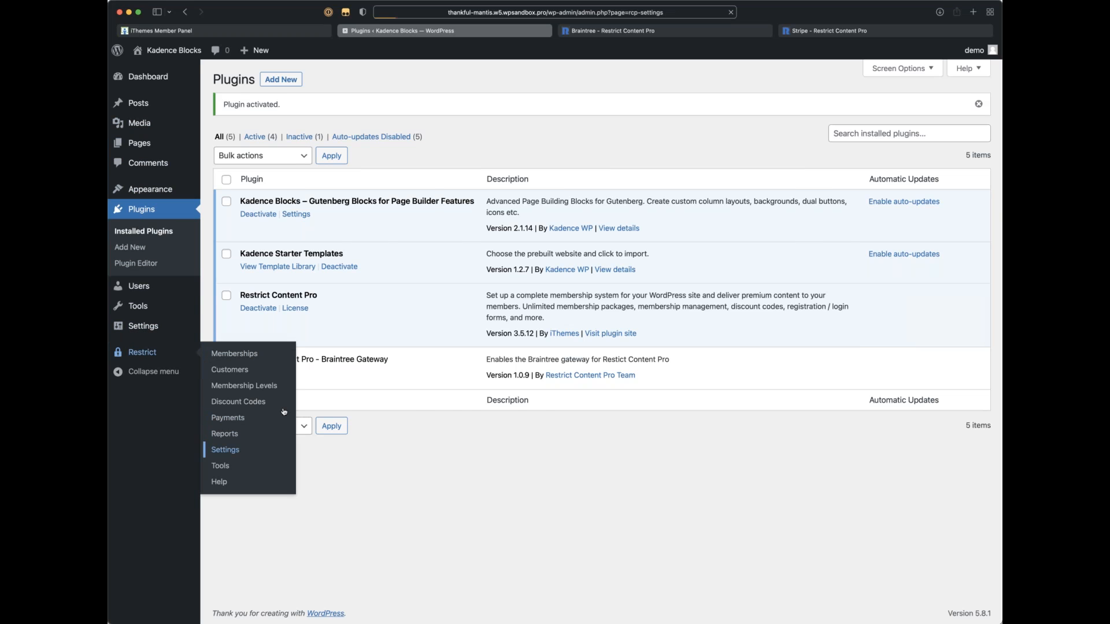
Step: Scroll the Payments settings to Braintree Settings and highlight the empty live and sandbox key fields
click(302, 103)
scroll(310, 112, down, 3)
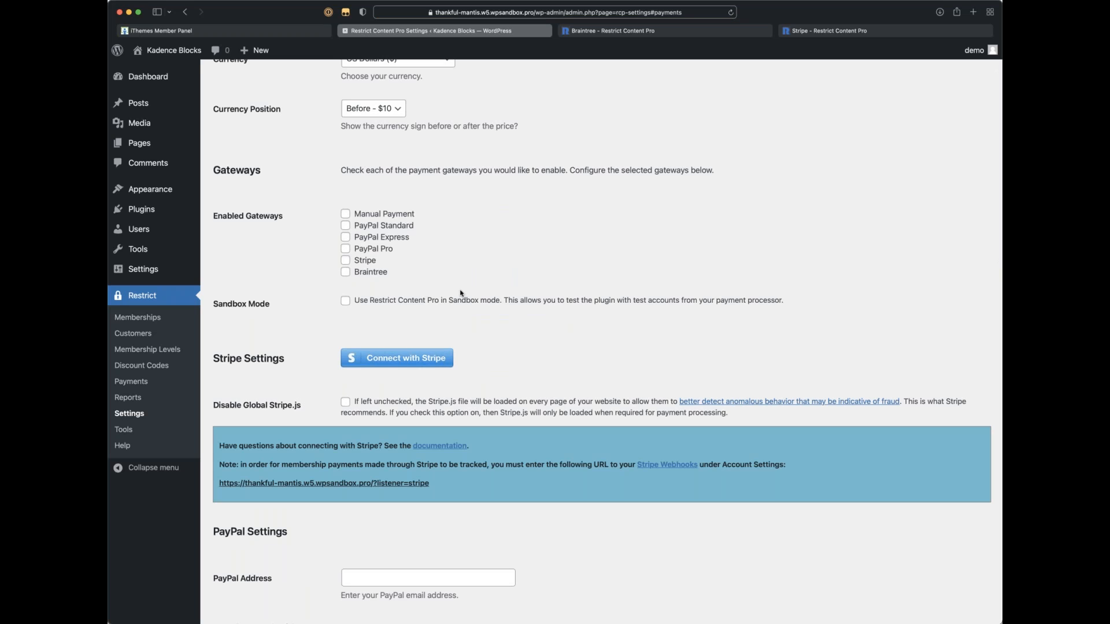
scroll(460, 290, down, 12)
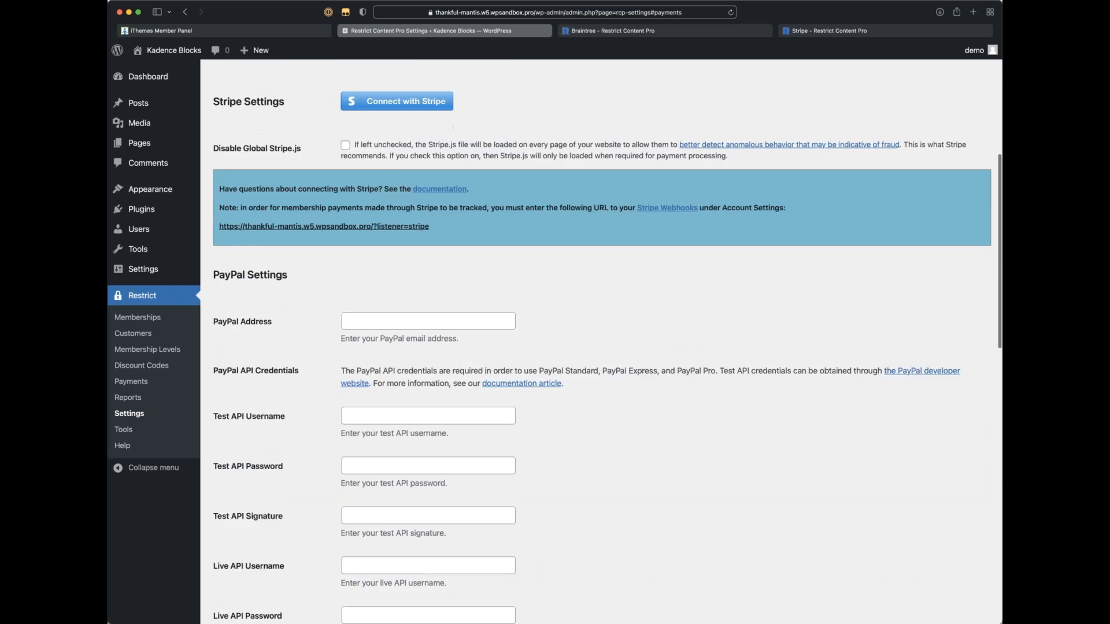
scroll(459, 287, down, 7)
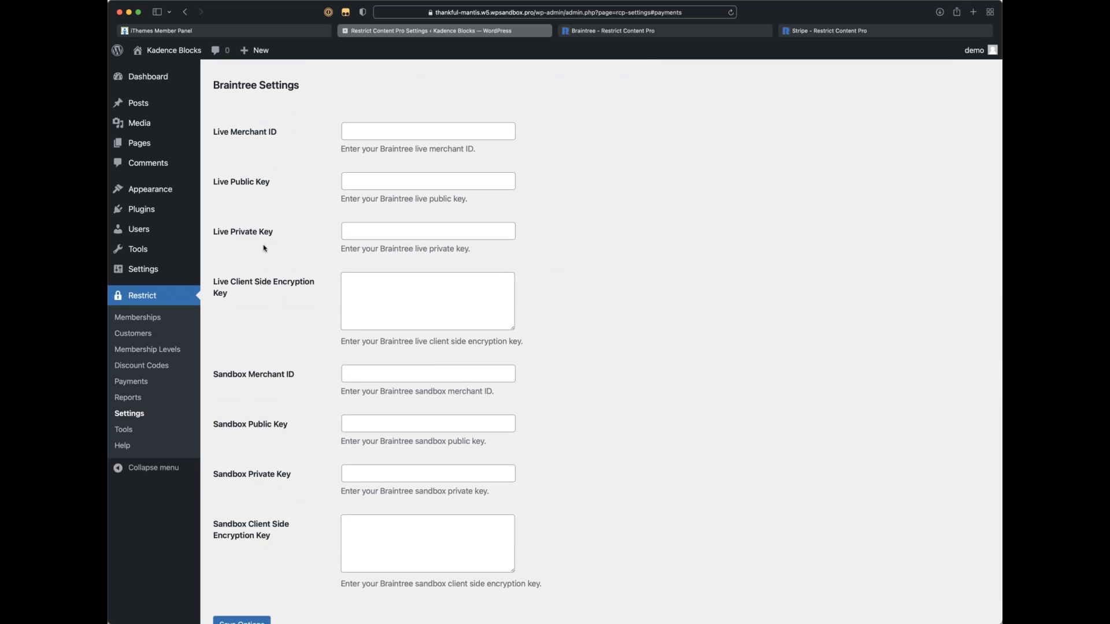
scroll(271, 169, down, 2)
scroll(271, 171, up, 3)
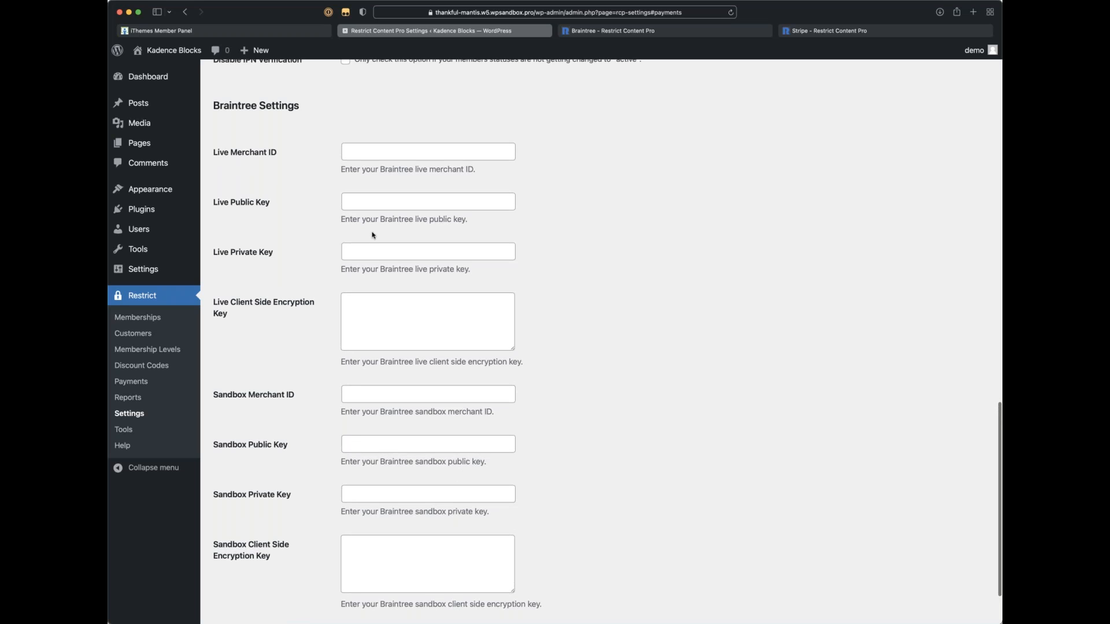
drag(267, 321, 215, 150)
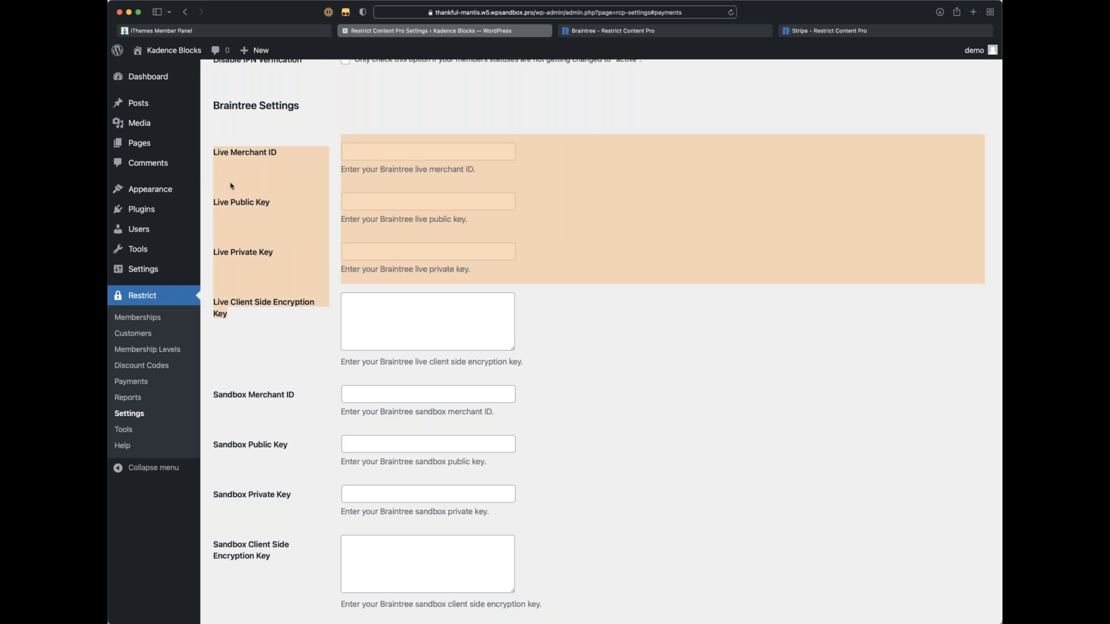
click(256, 244)
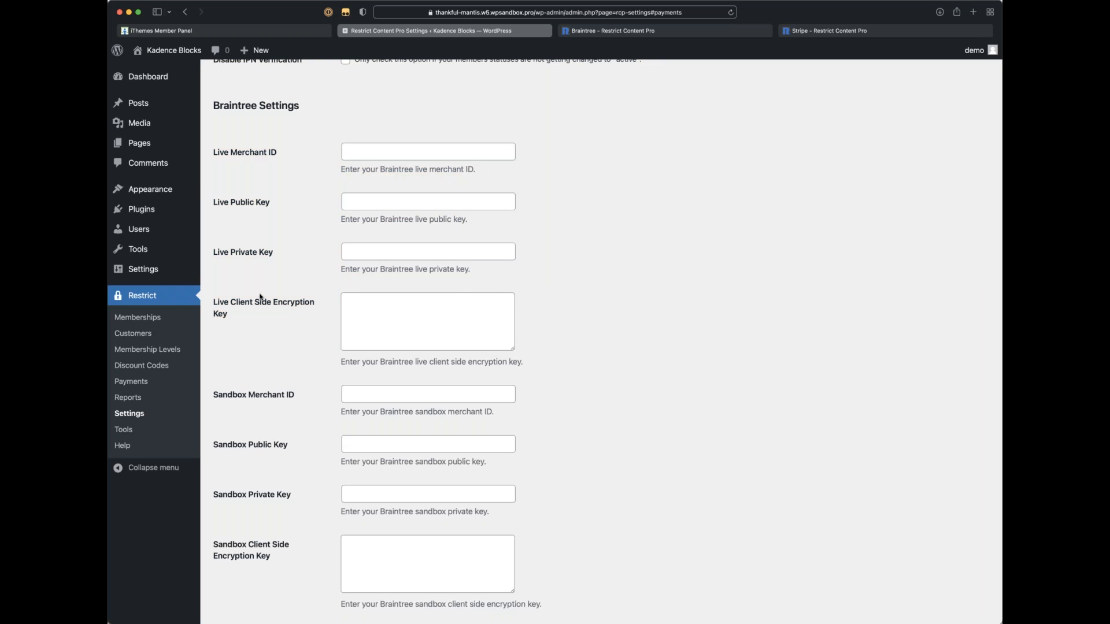
scroll(261, 297, down, 3)
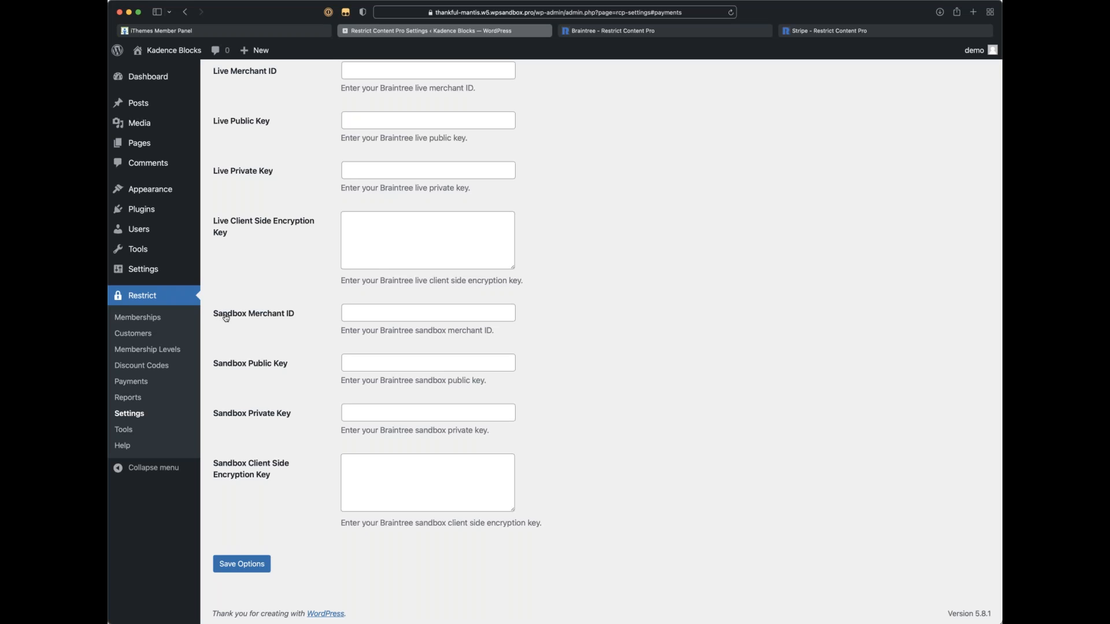
Step: Point out the Sandbox Private Key field, then scroll back to the currency and gateway list
click(249, 411)
click(297, 384)
scroll(302, 367, up, 2)
scroll(301, 350, up, 2)
scroll(304, 334, down, 1)
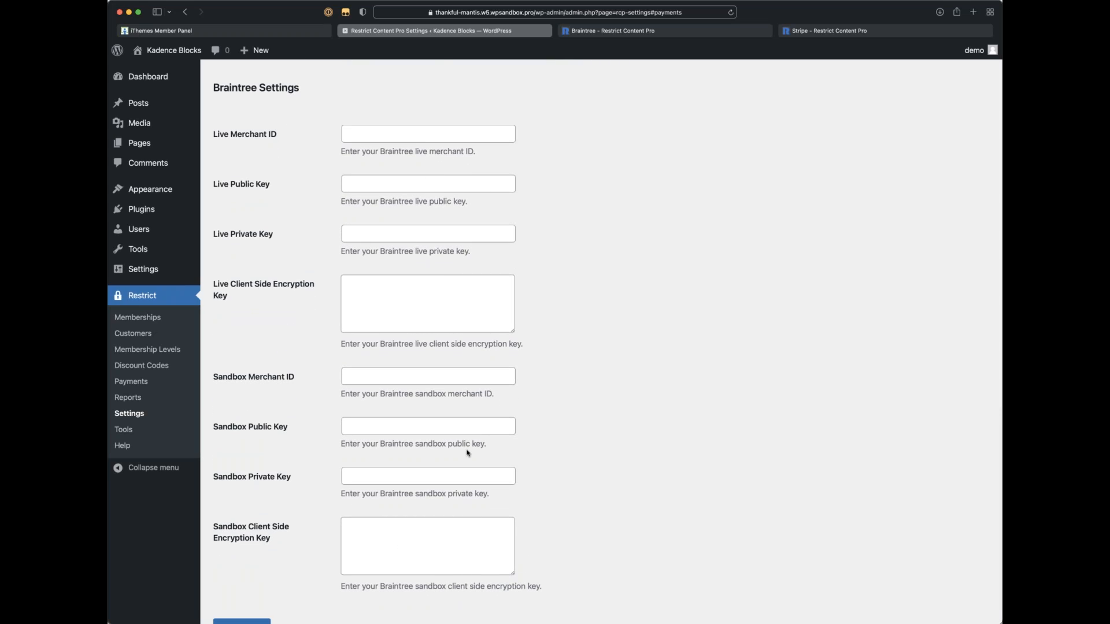
scroll(553, 443, down, 3)
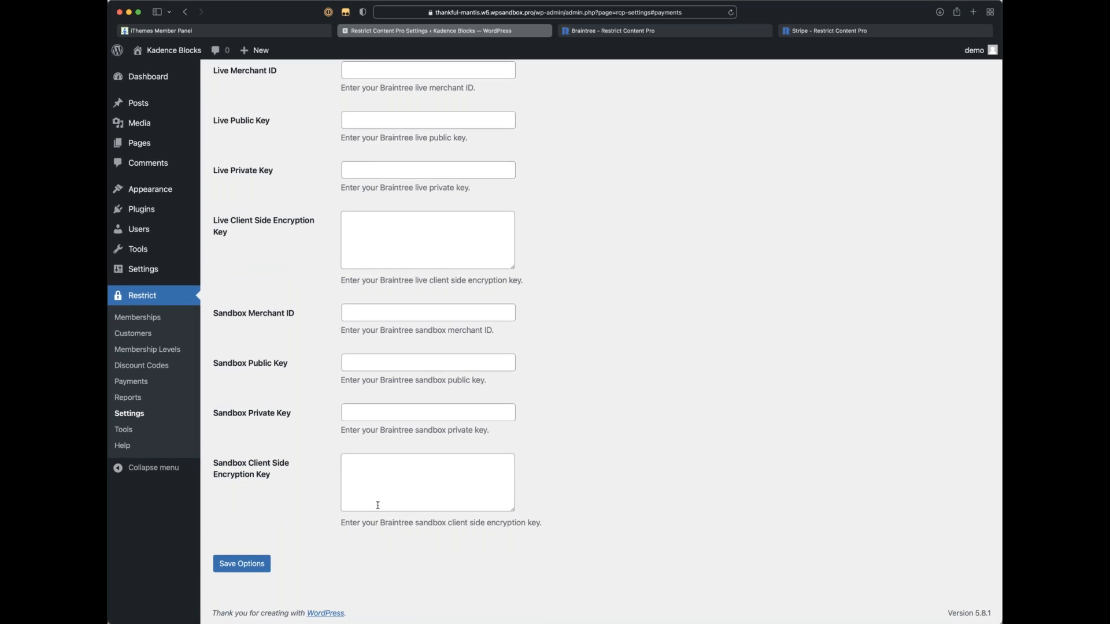
scroll(378, 505, up, 1)
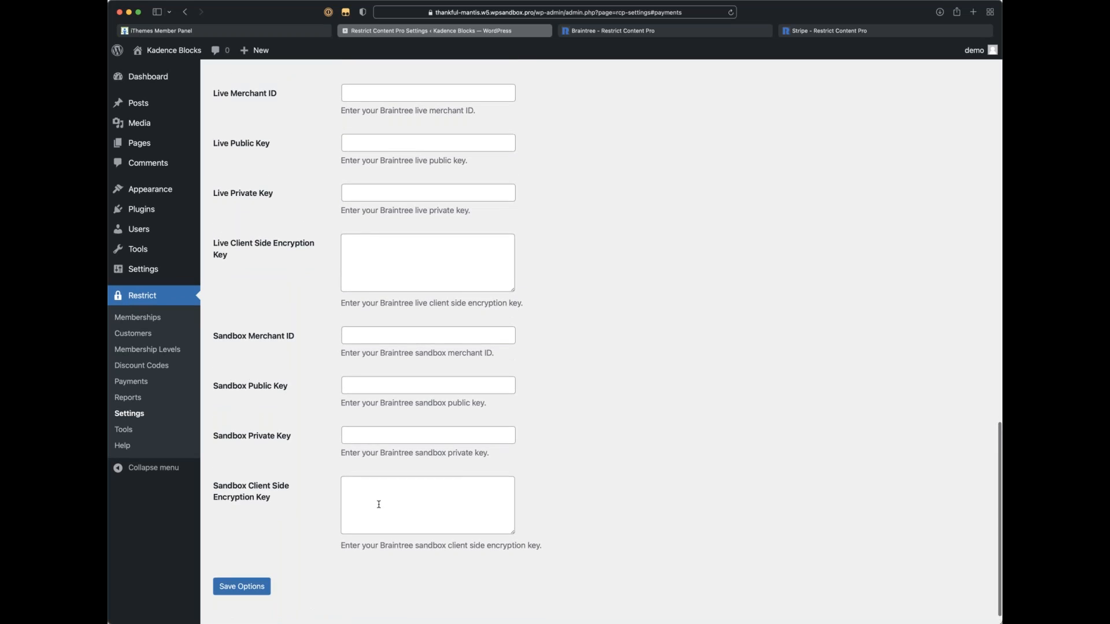
scroll(379, 504, up, 5)
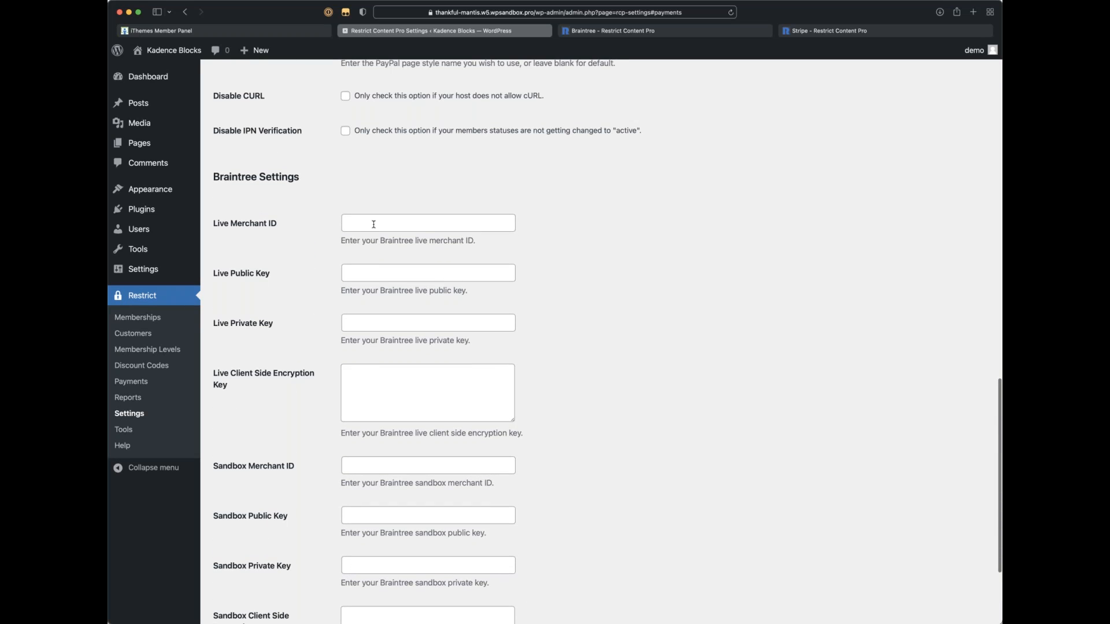
scroll(367, 375, up, 8)
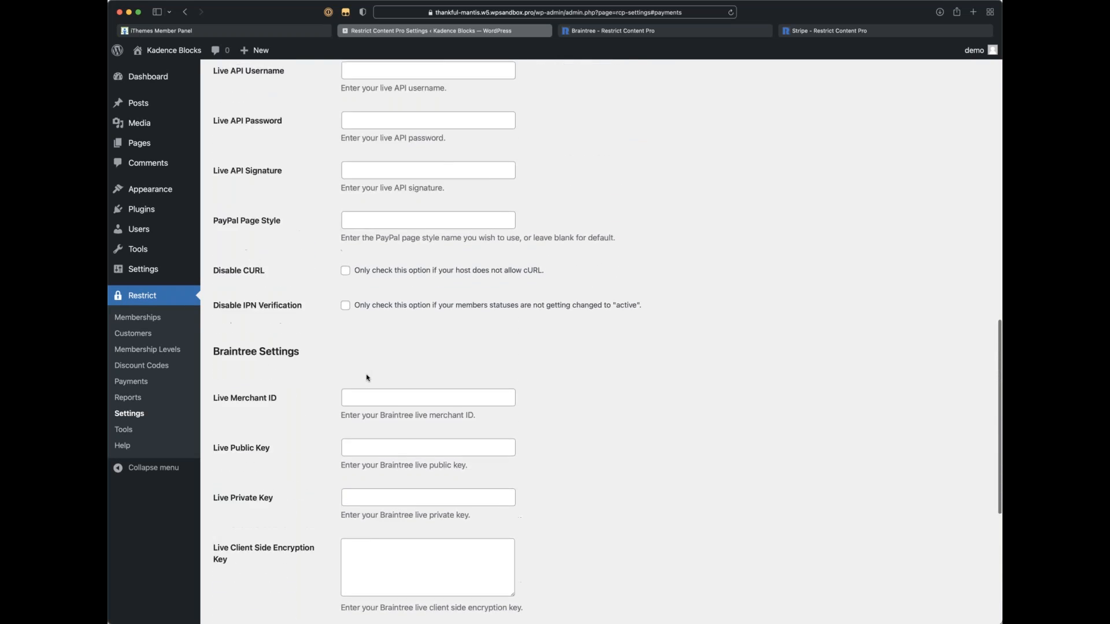
scroll(368, 376, up, 15)
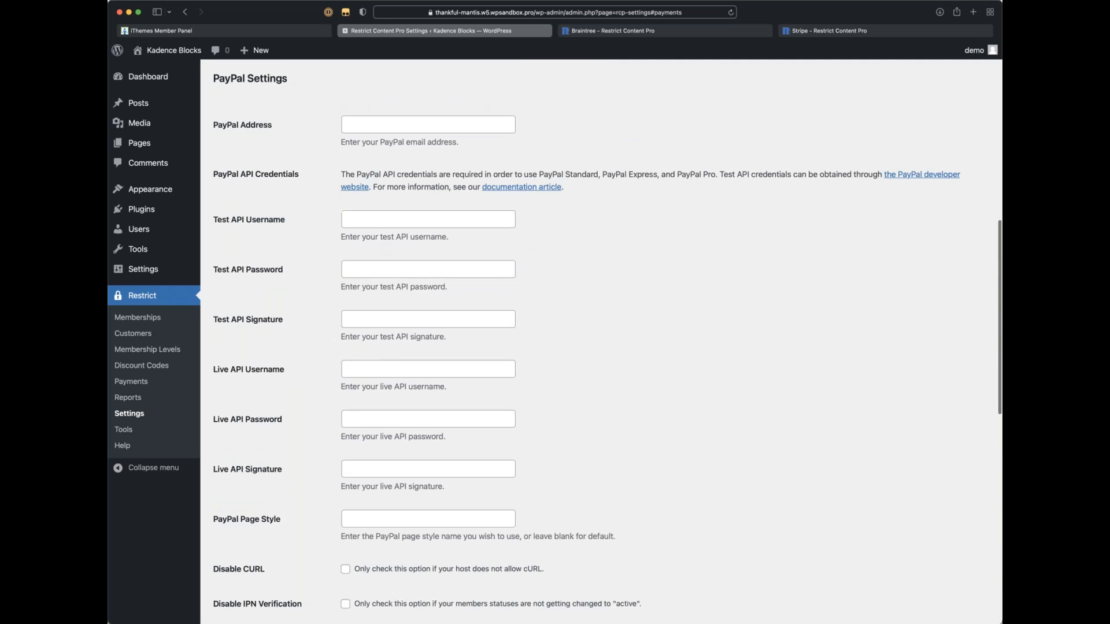
scroll(352, 260, up, 14)
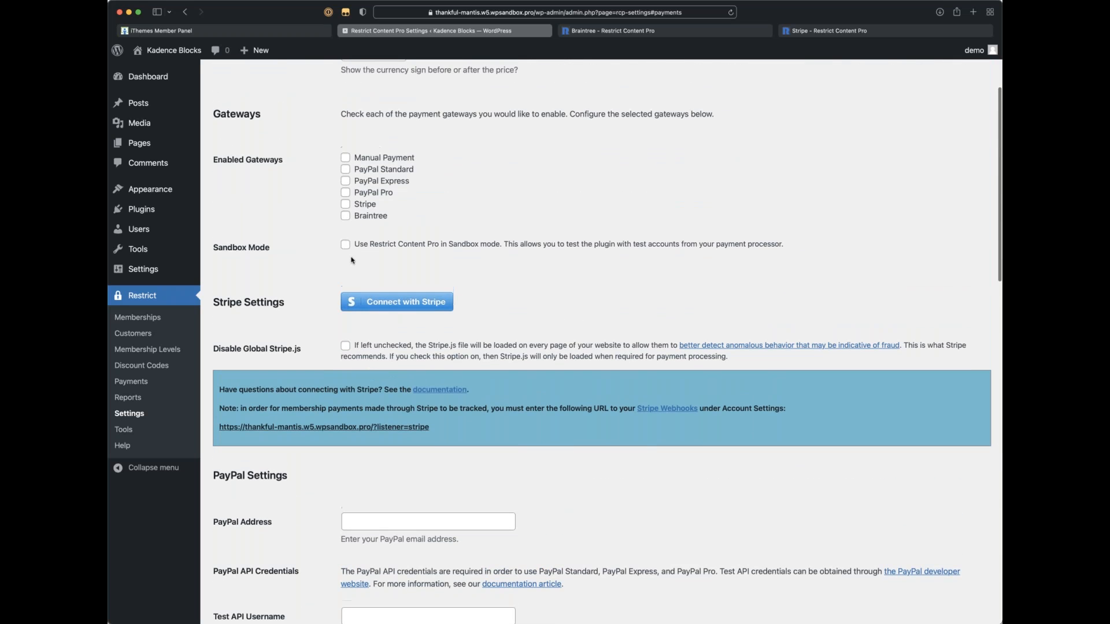
scroll(352, 261, up, 2)
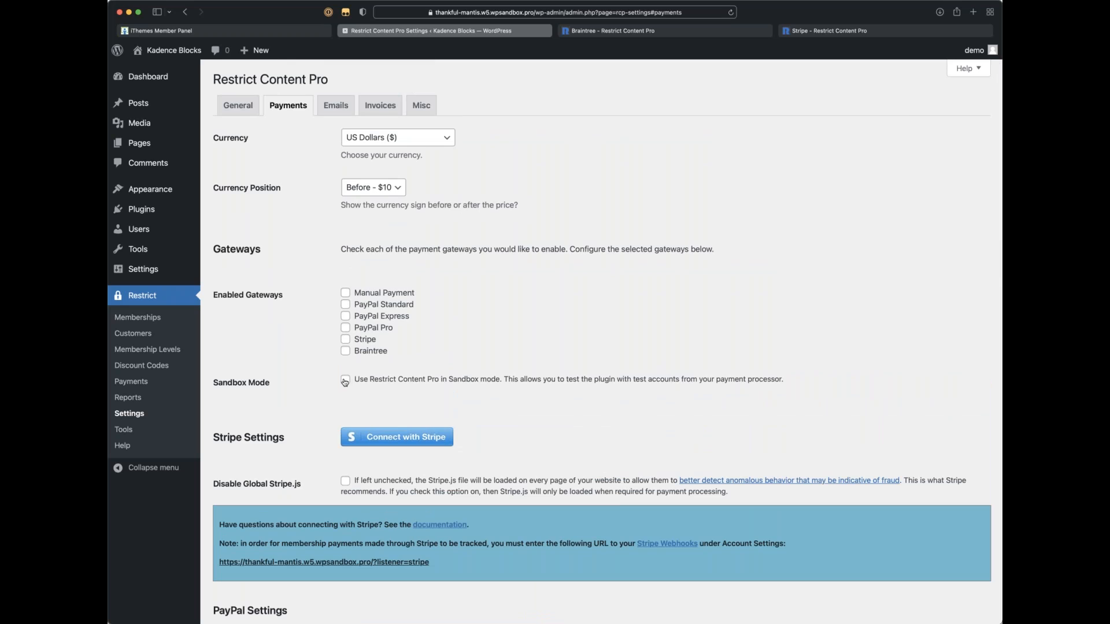
Step: Tick Stripe under Enabled Gateways and turn on Sandbox Mode
click(346, 339)
click(346, 380)
scroll(396, 411, down, 1)
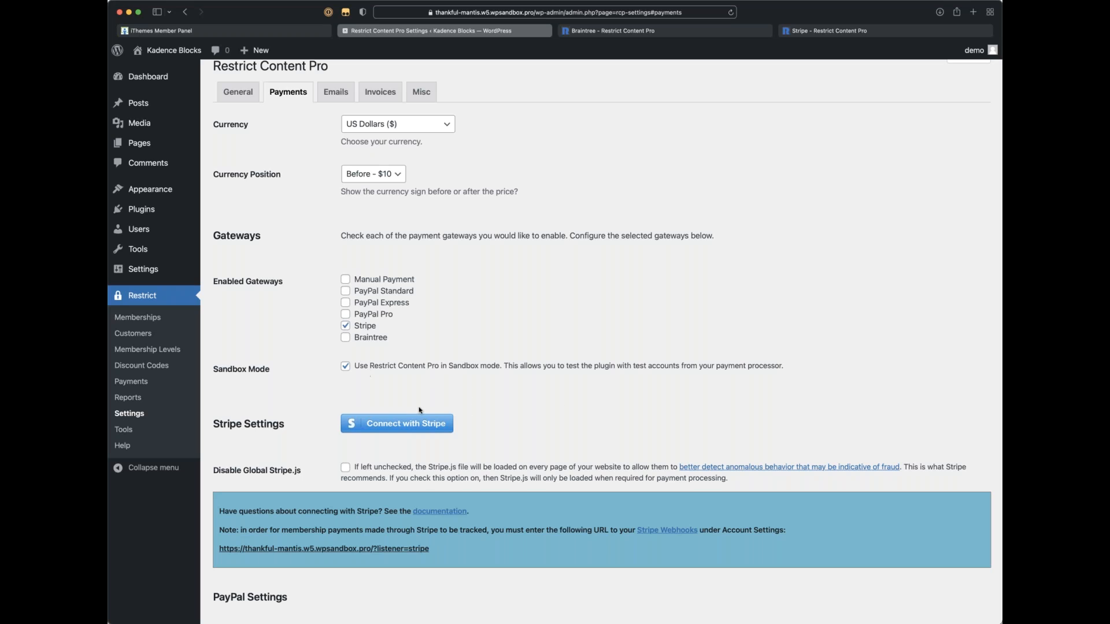
scroll(405, 386, down, 1)
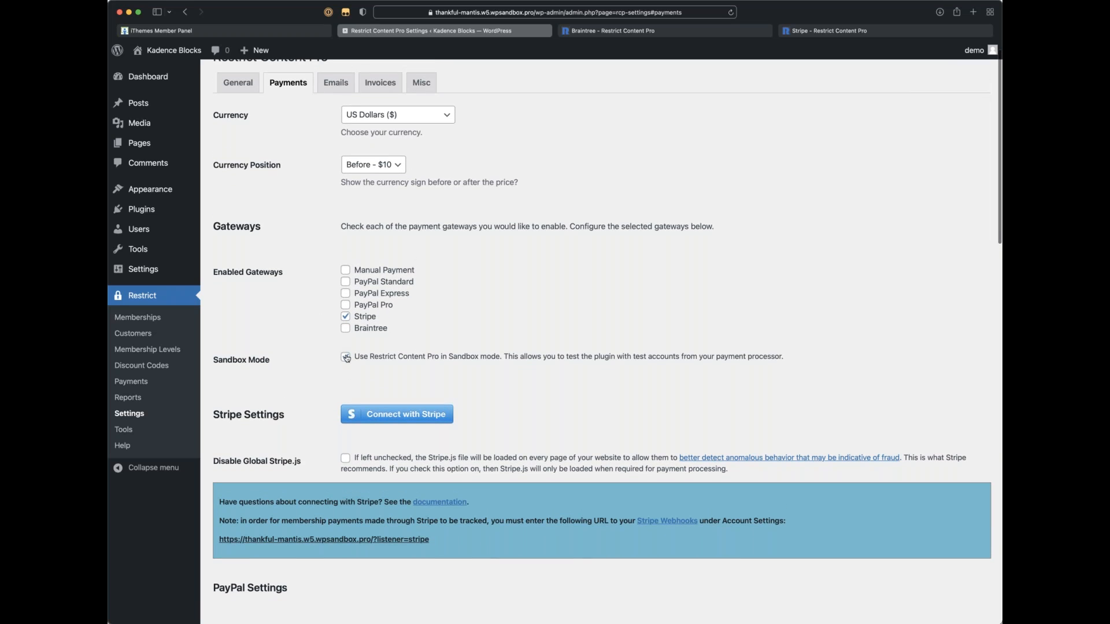
scroll(397, 418, down, 1)
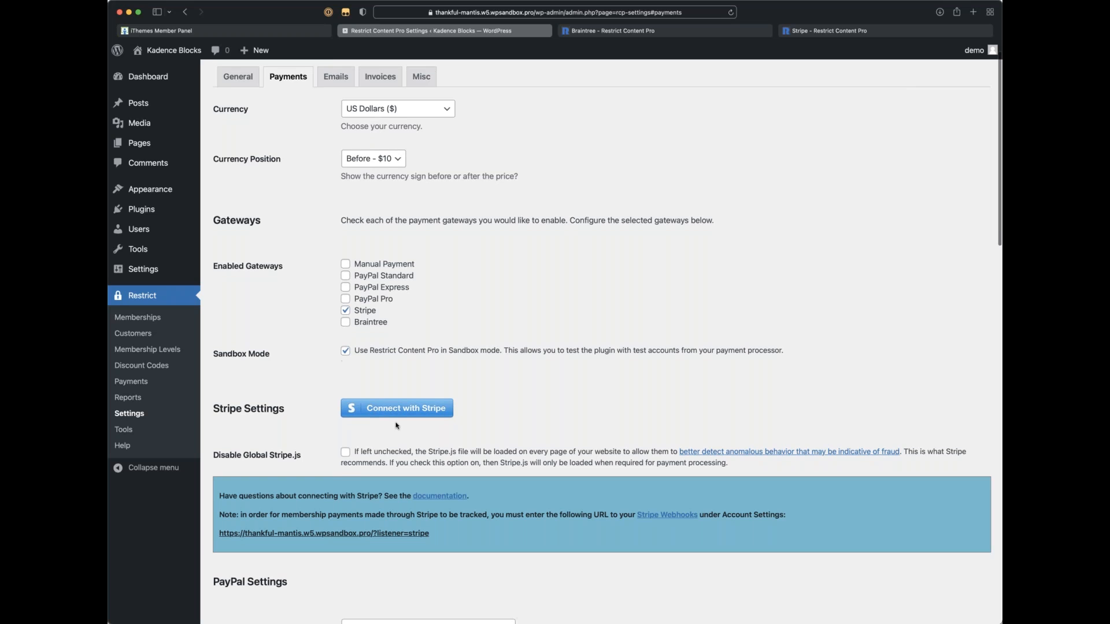
Step: Sign in to Stripe with the saved e-mail and connect the account created Oct 12
click(397, 415)
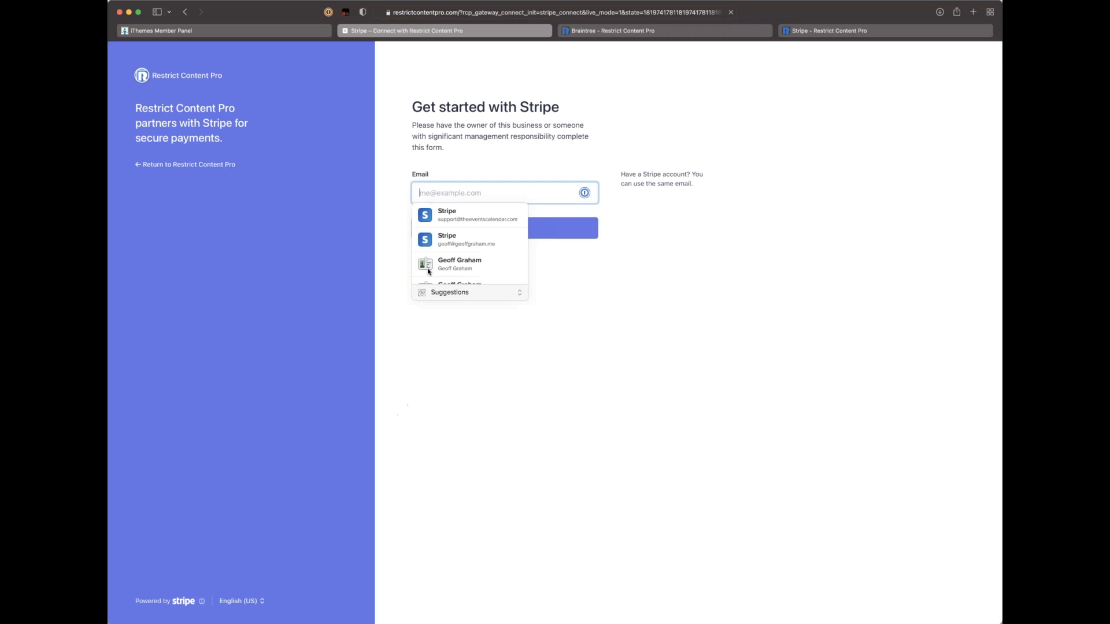
scroll(452, 277, up, 1)
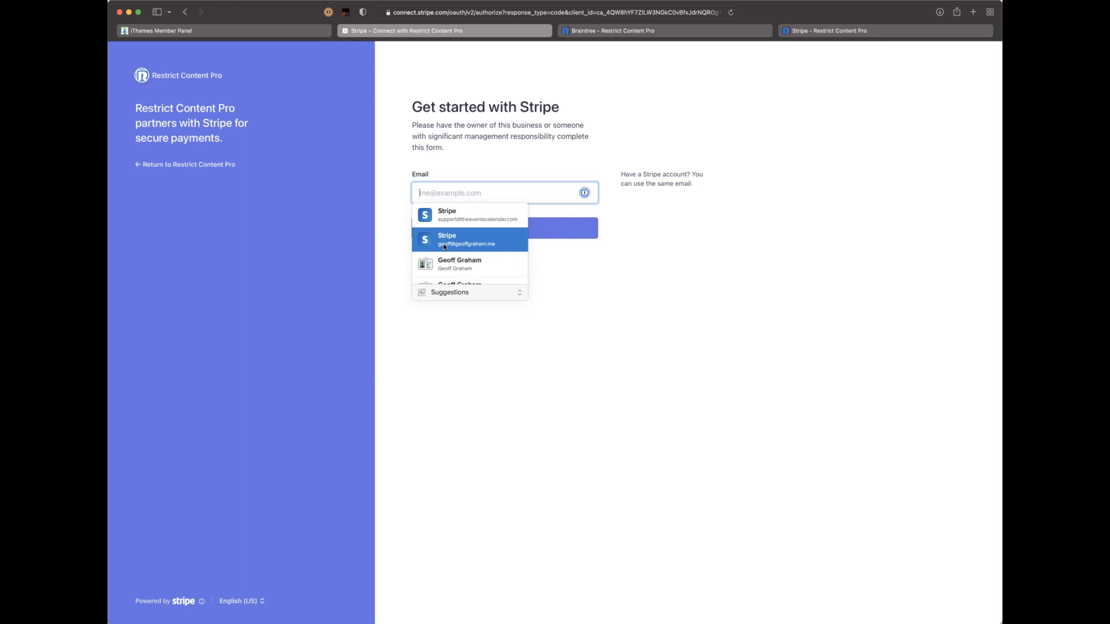
click(446, 246)
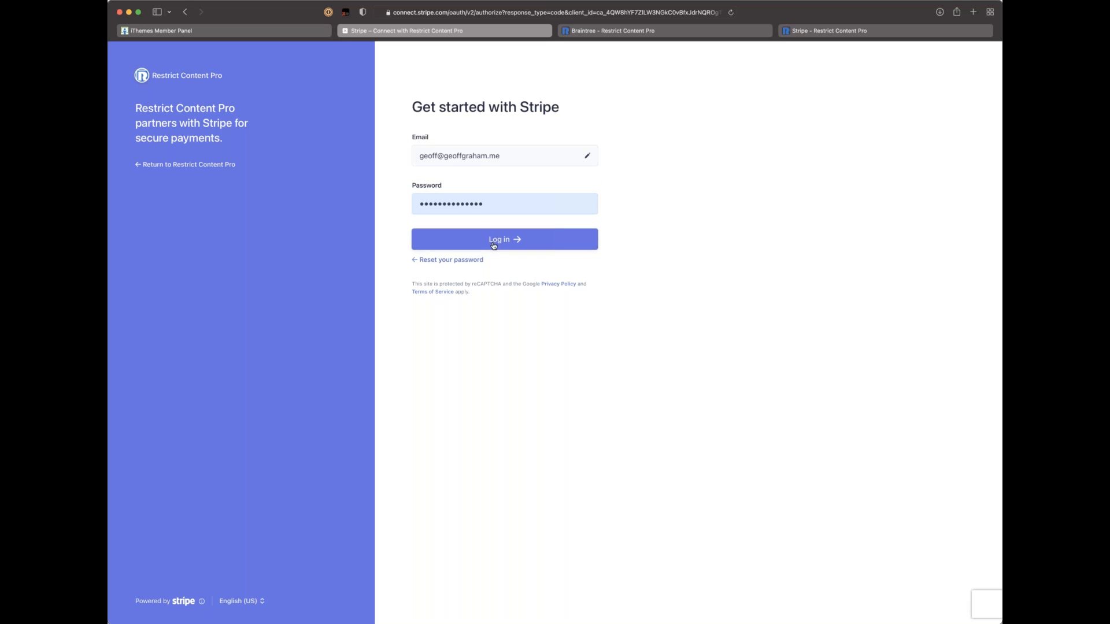
click(502, 243)
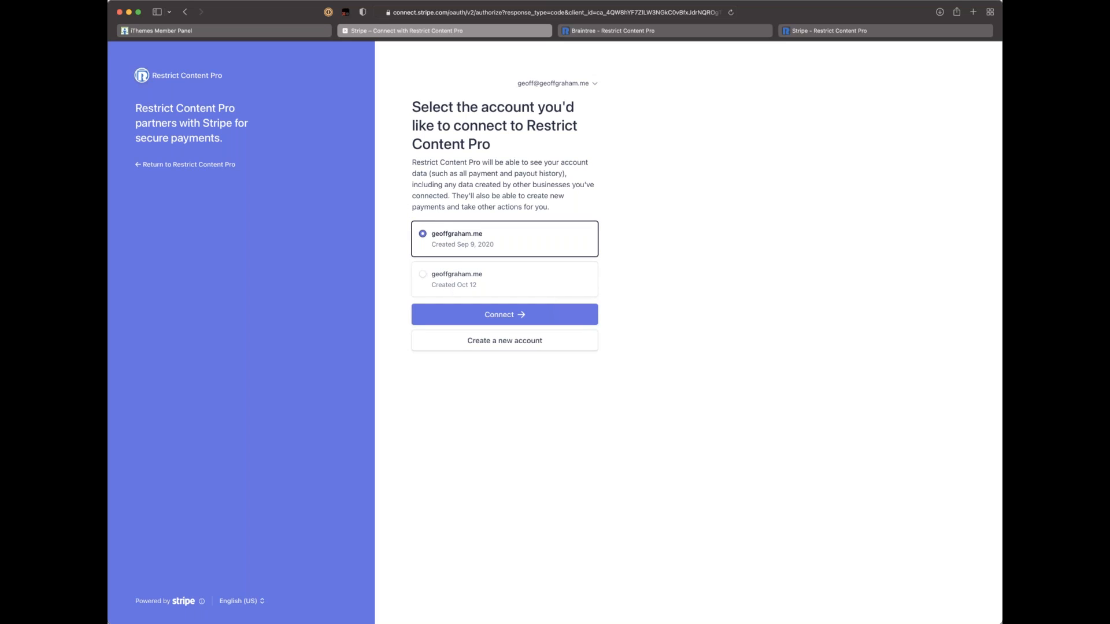
click(453, 287)
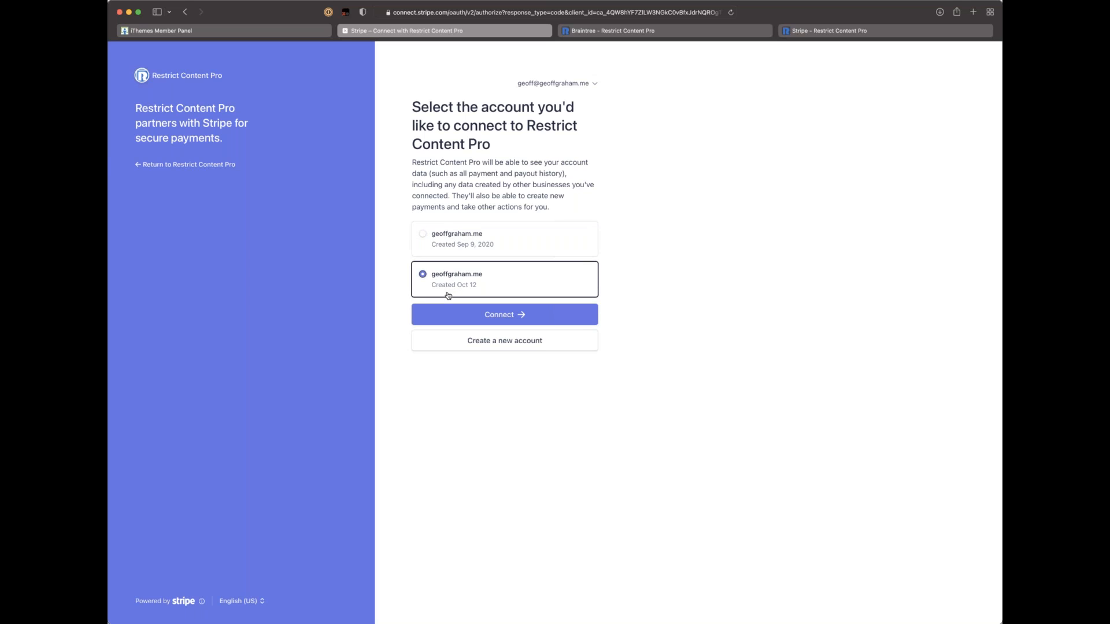
click(495, 317)
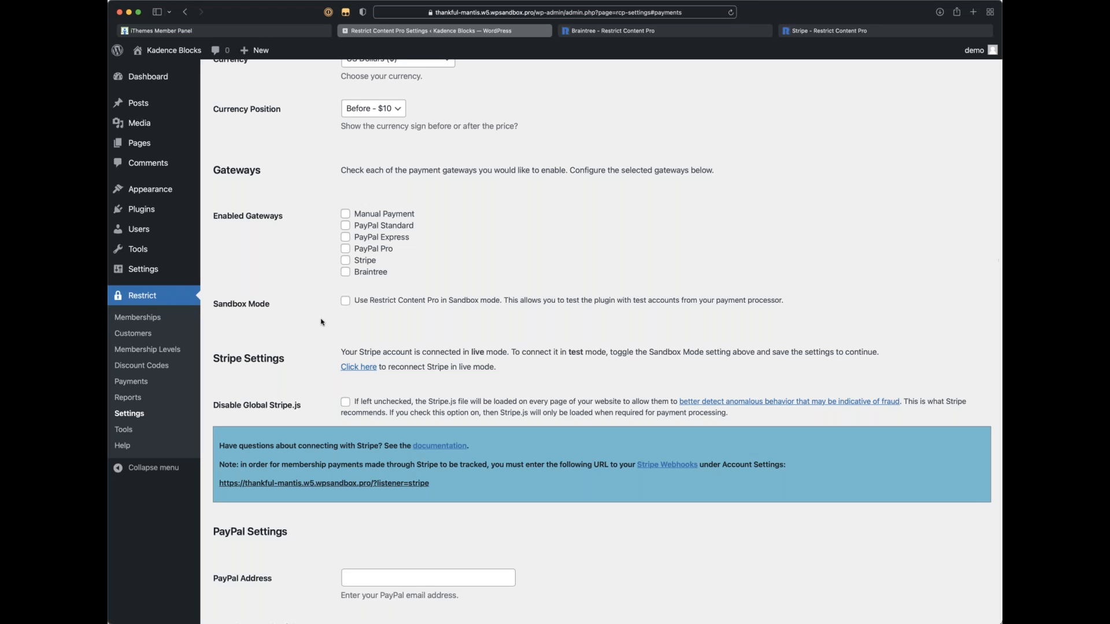
Step: Tick Stripe and Sandbox Mode, note the live-mode connection notice, and save the options
click(345, 280)
click(345, 320)
scroll(346, 321, down, 2)
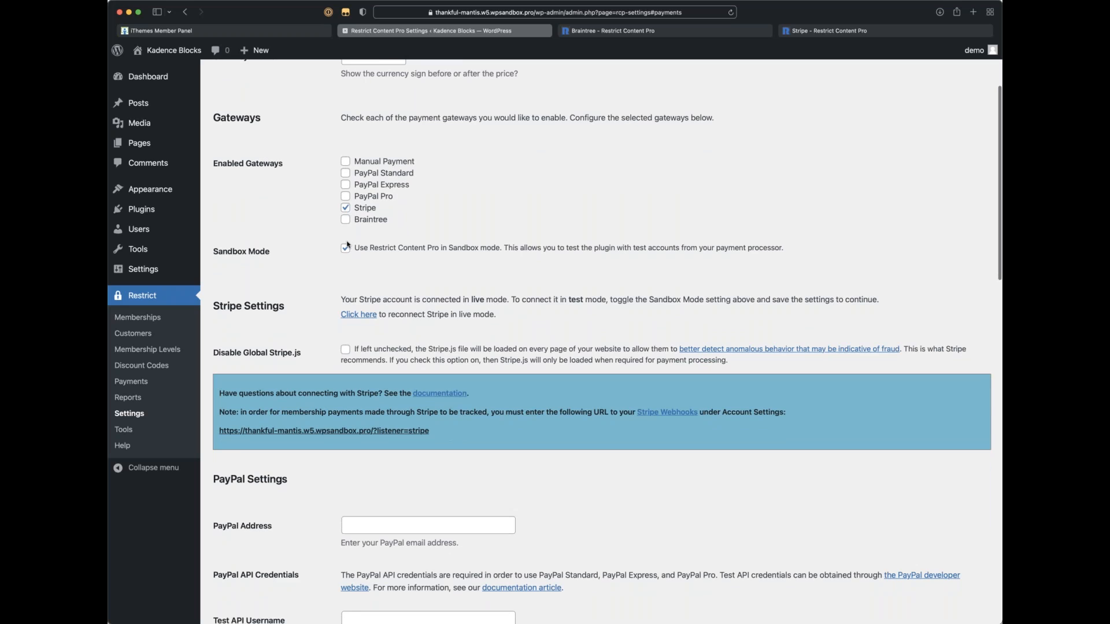
drag(340, 299, 496, 297)
click(500, 319)
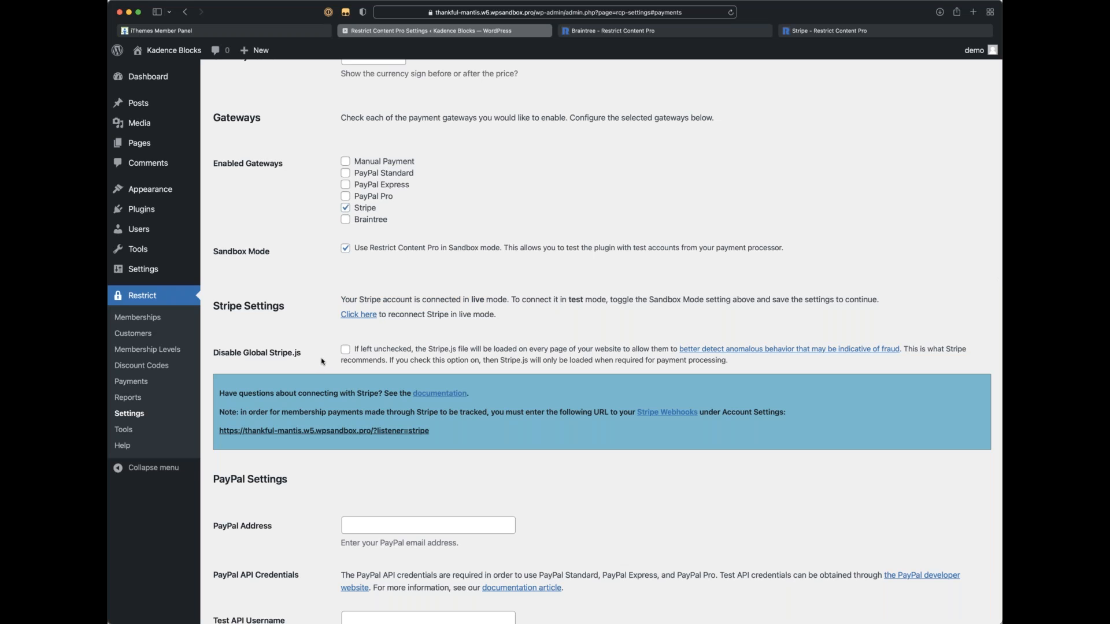
scroll(323, 362, down, 15)
click(253, 564)
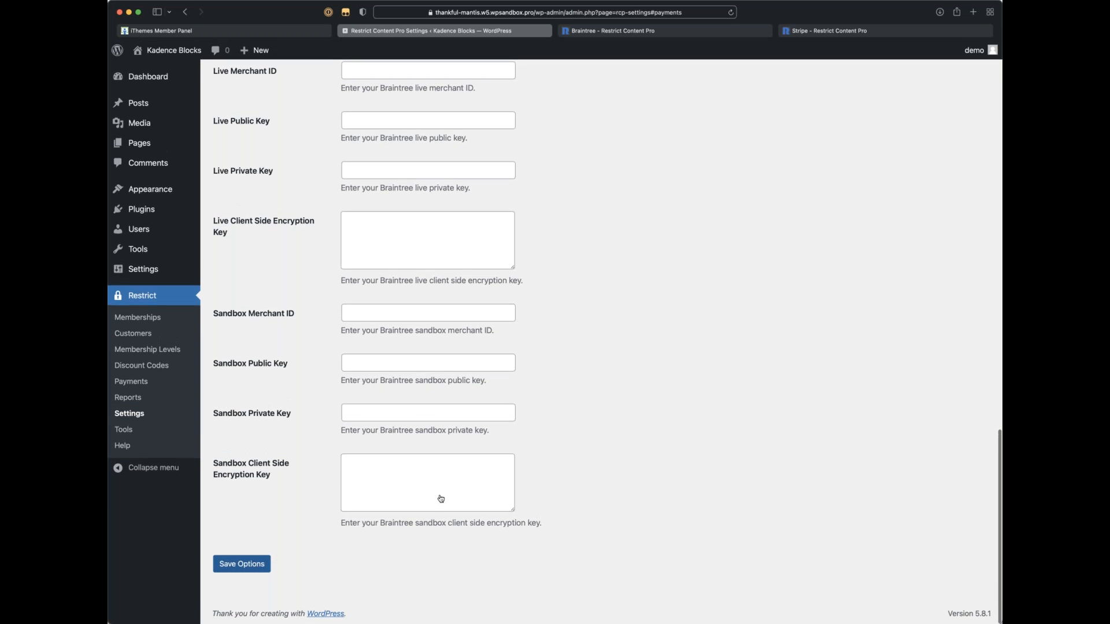
scroll(402, 375, down, 10)
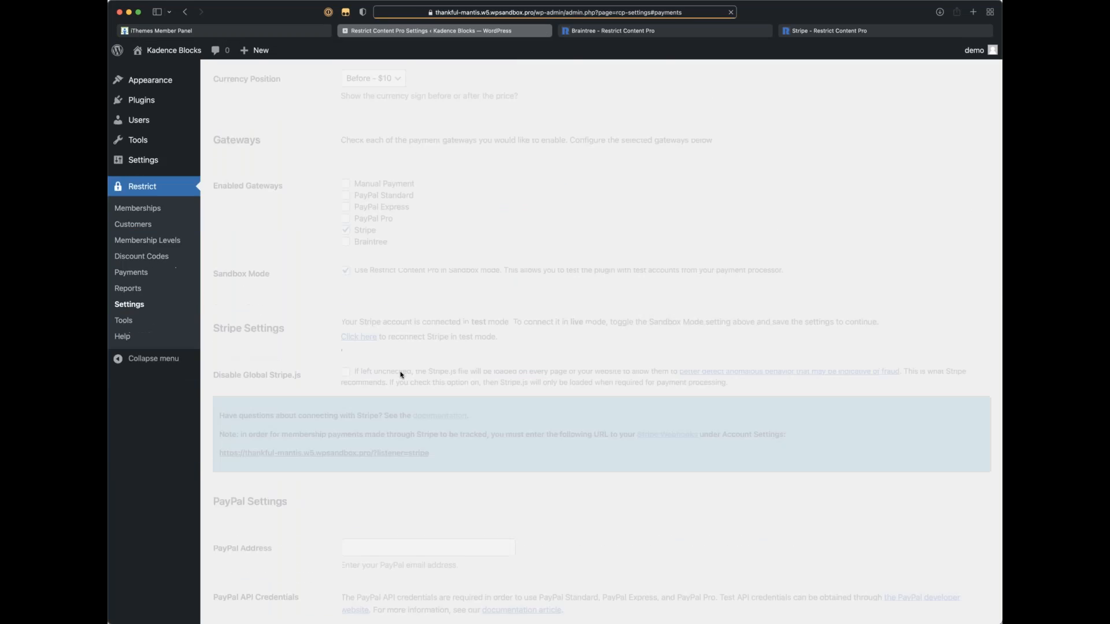
scroll(401, 375, up, 1)
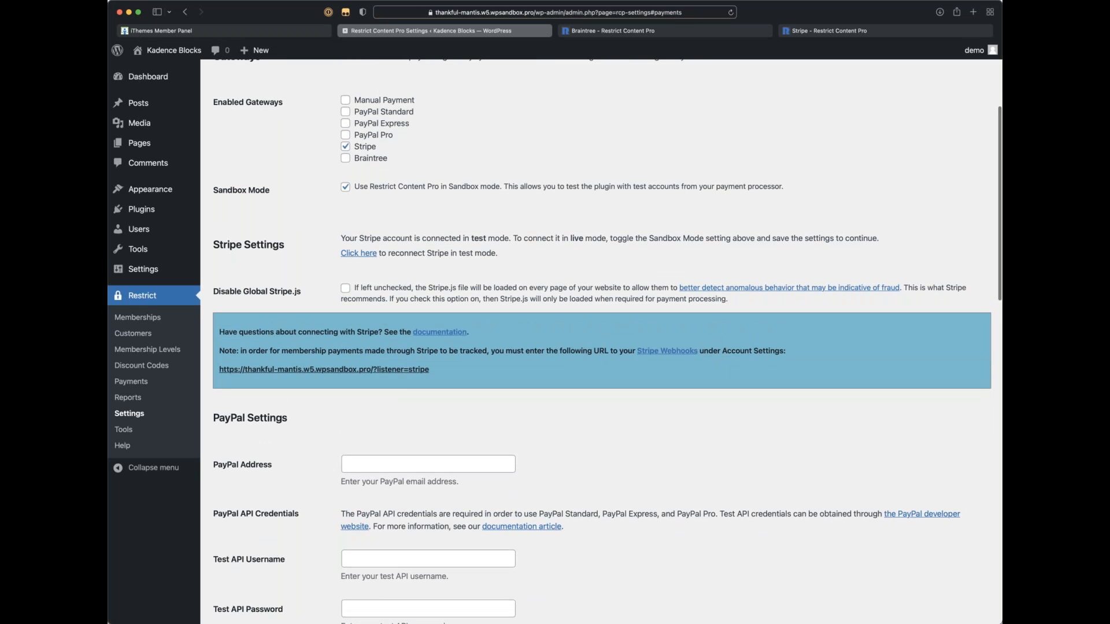
Step: Note the test-mode notice, then reauthorize the Stripe account in test mode via 'Click here'
drag(359, 239, 507, 237)
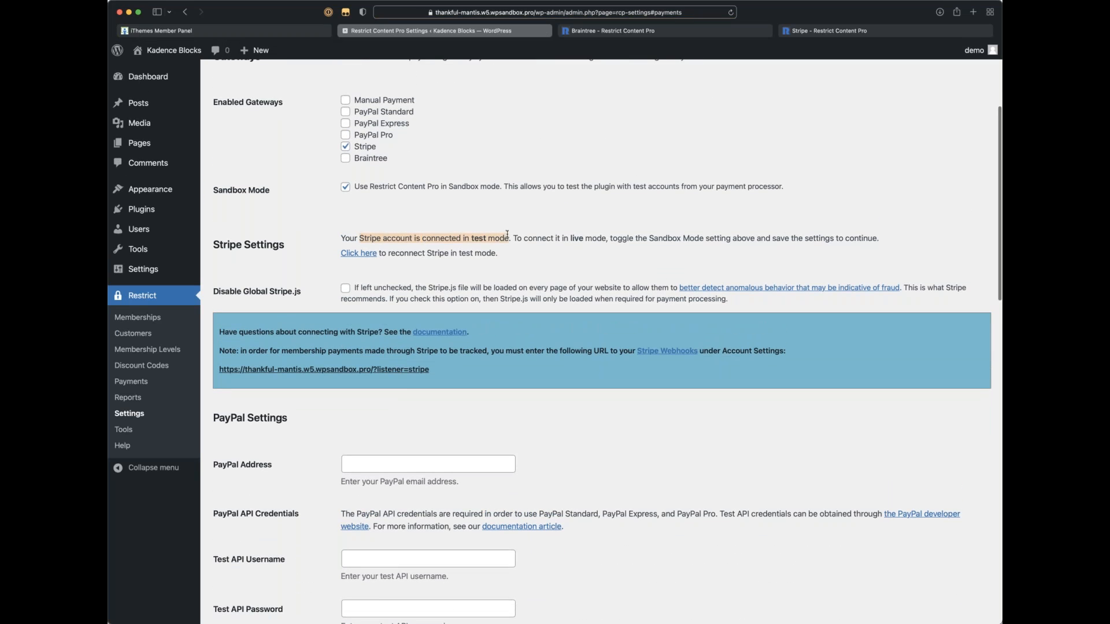
click(518, 264)
scroll(515, 265, up, 1)
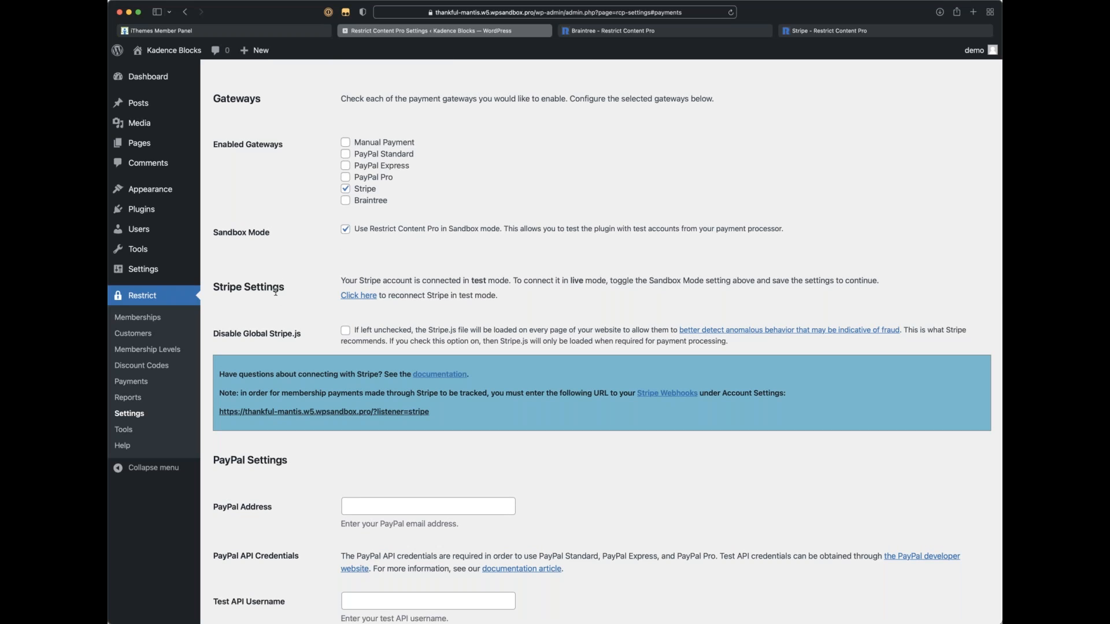
click(359, 297)
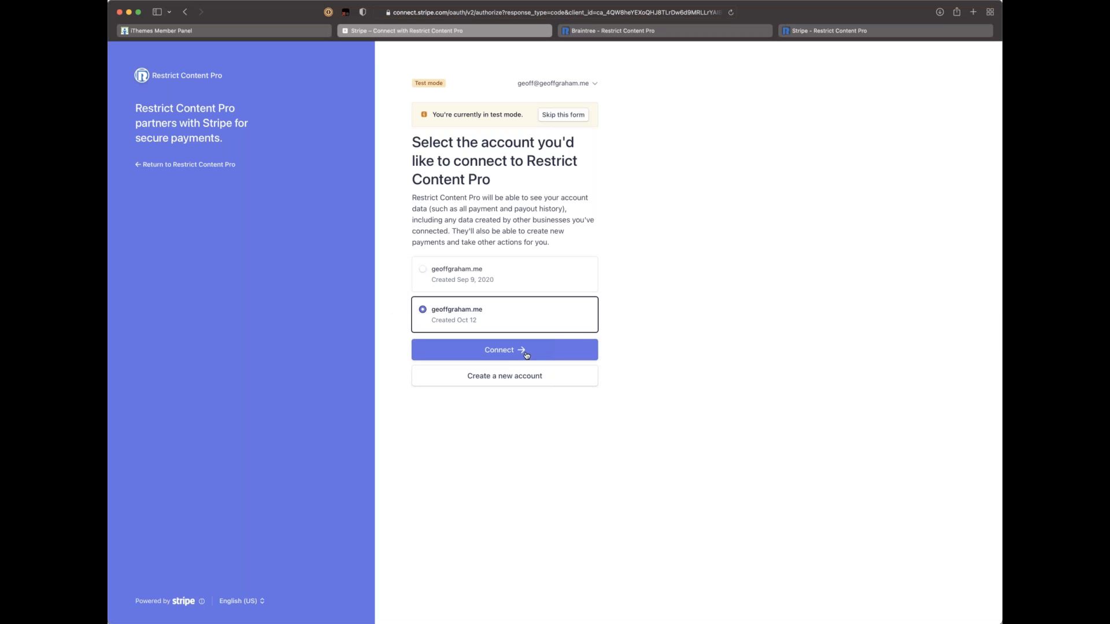
click(520, 349)
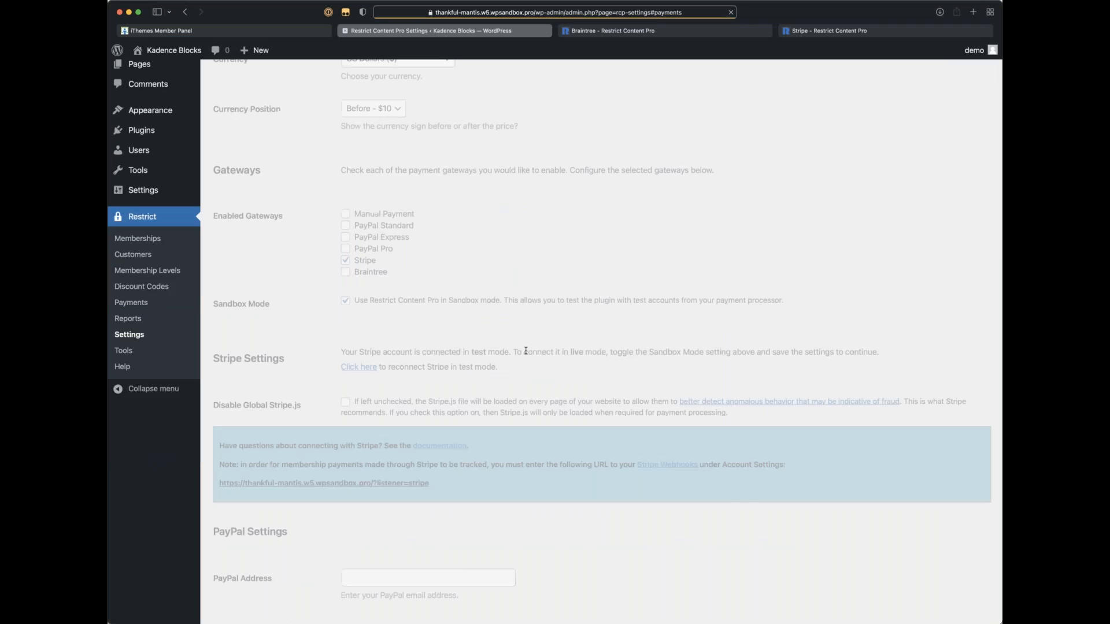
scroll(526, 351, down, 3)
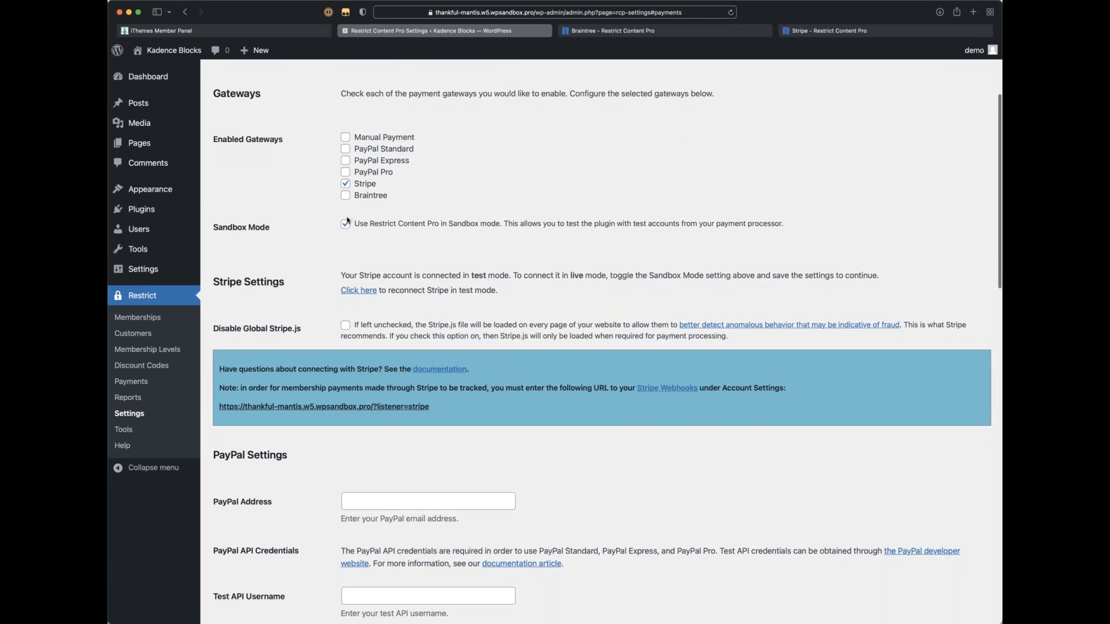
scroll(395, 298, down, 2)
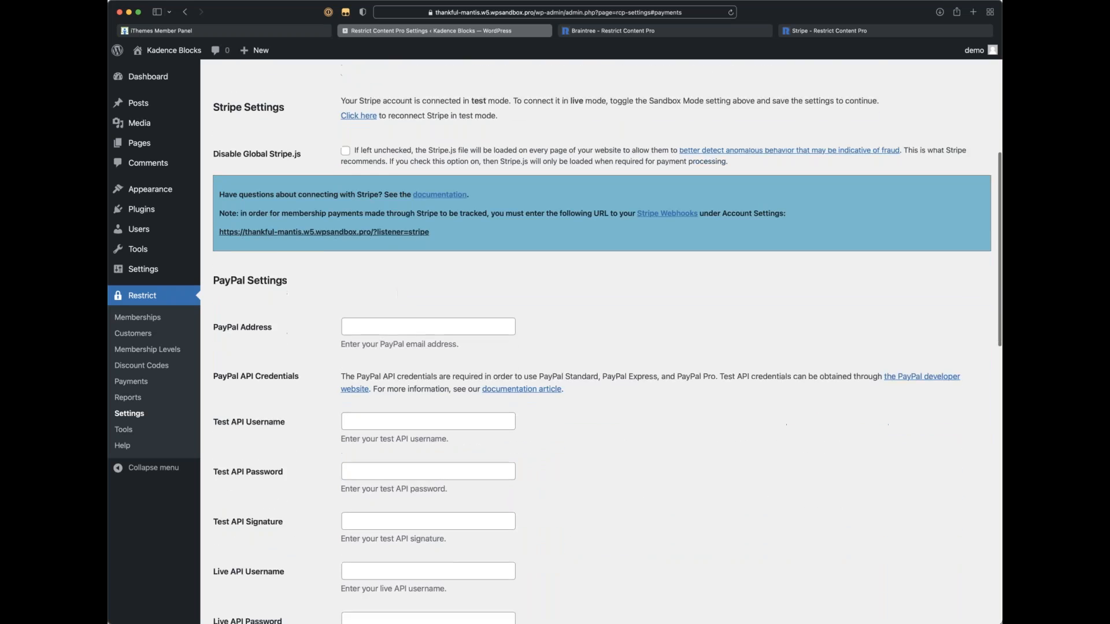
scroll(601, 341, up, 5)
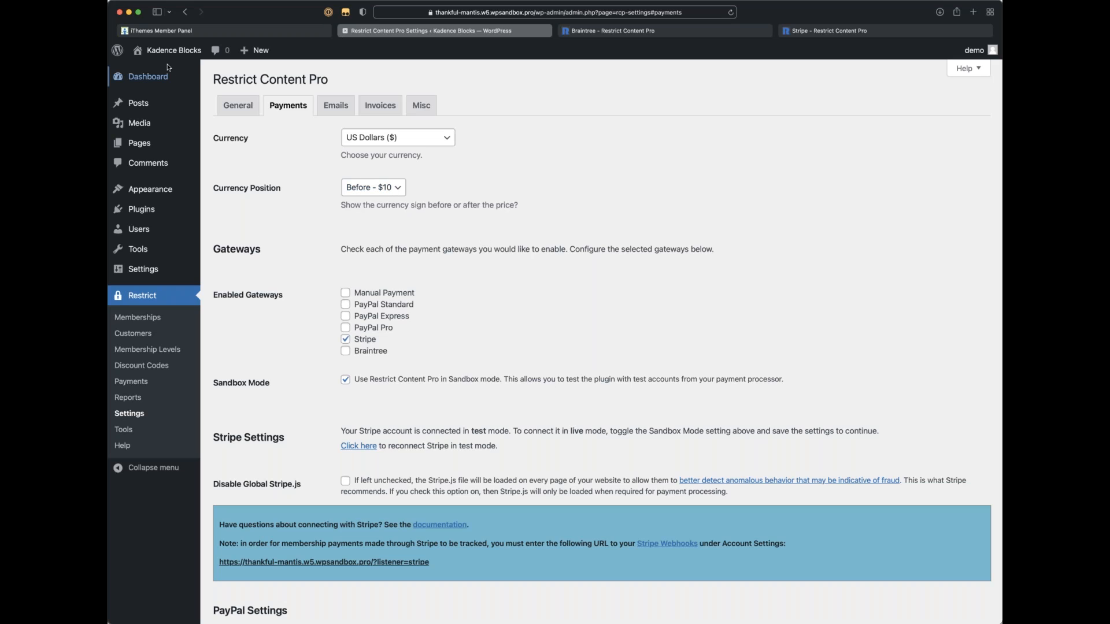
Step: Replace the admin address path with register/ to load the site's Register page
click(466, 14)
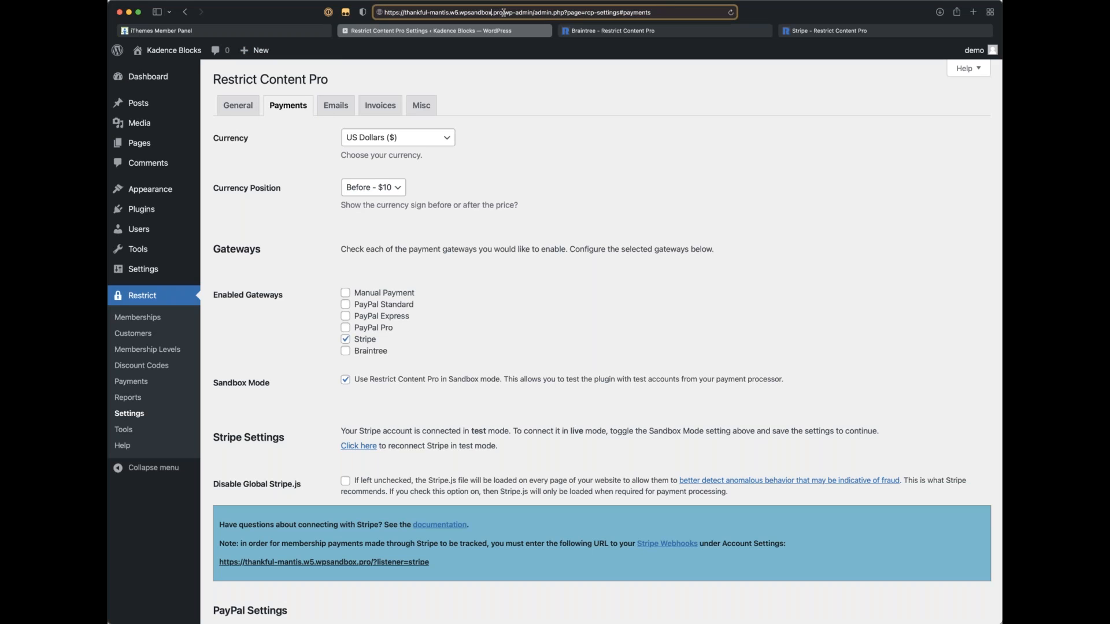
drag(503, 12, 579, 13)
drag(803, 13, 803, 13)
text(register/)
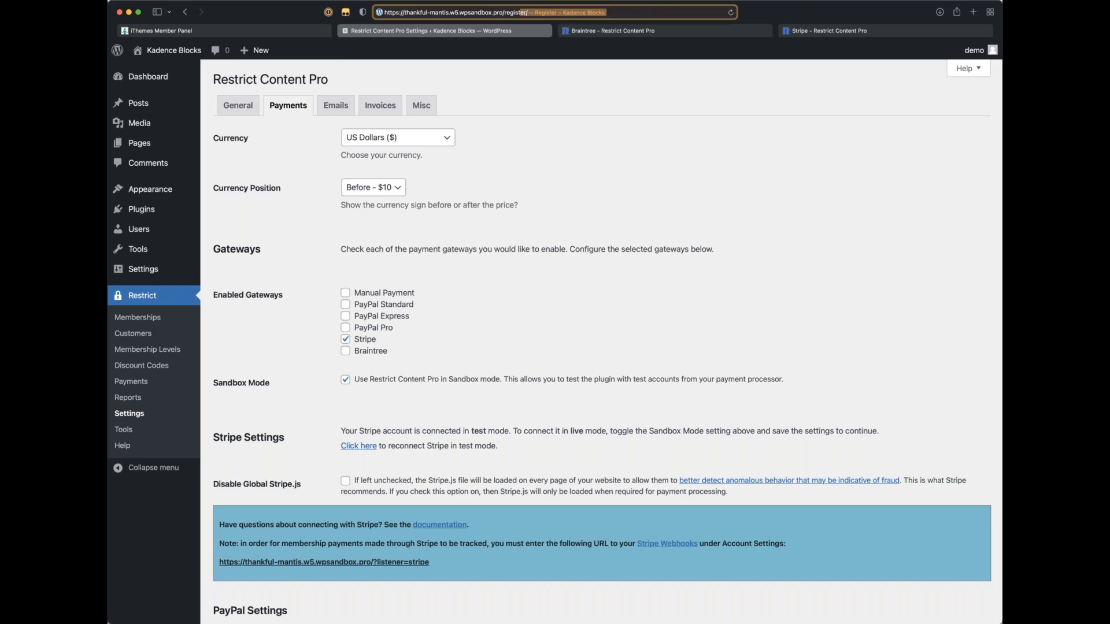
key(Return)
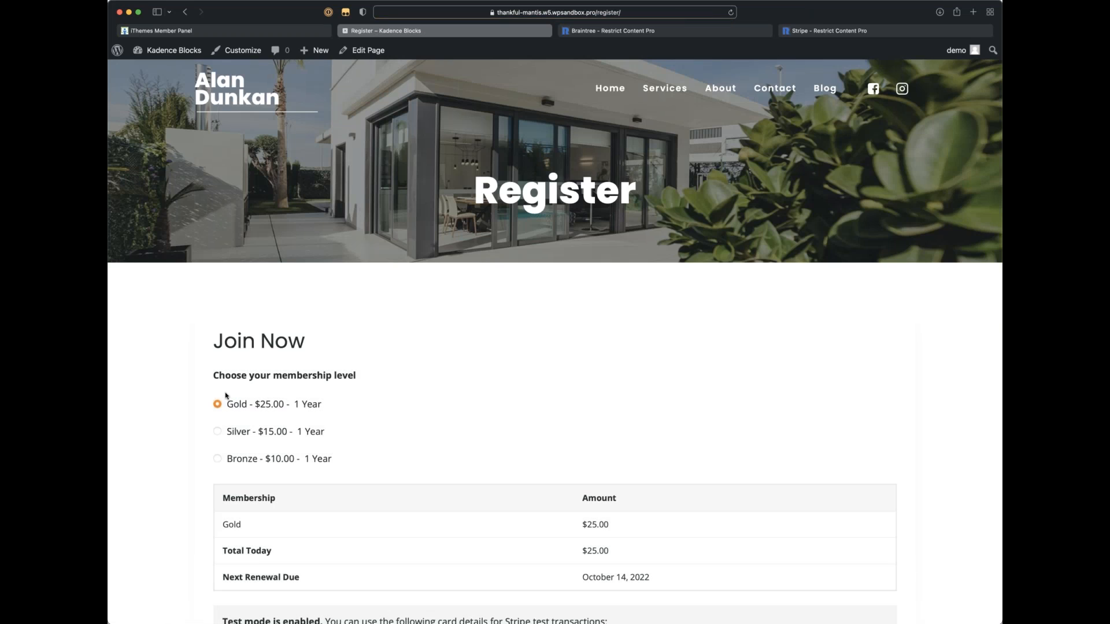
scroll(225, 395, down, 1)
scroll(226, 395, down, 5)
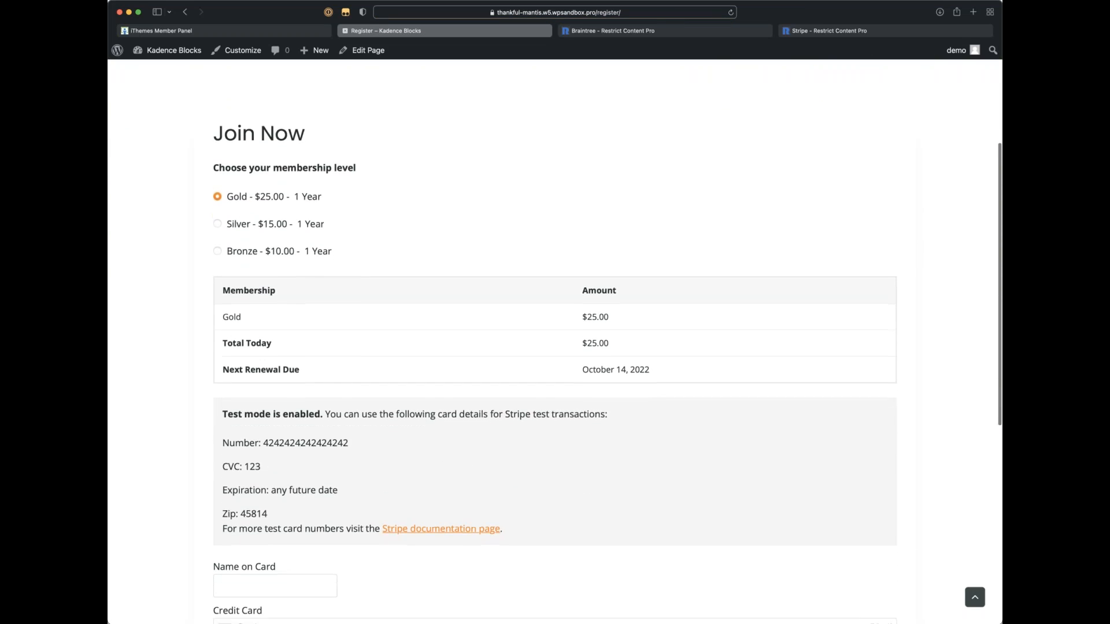
scroll(225, 393, down, 4)
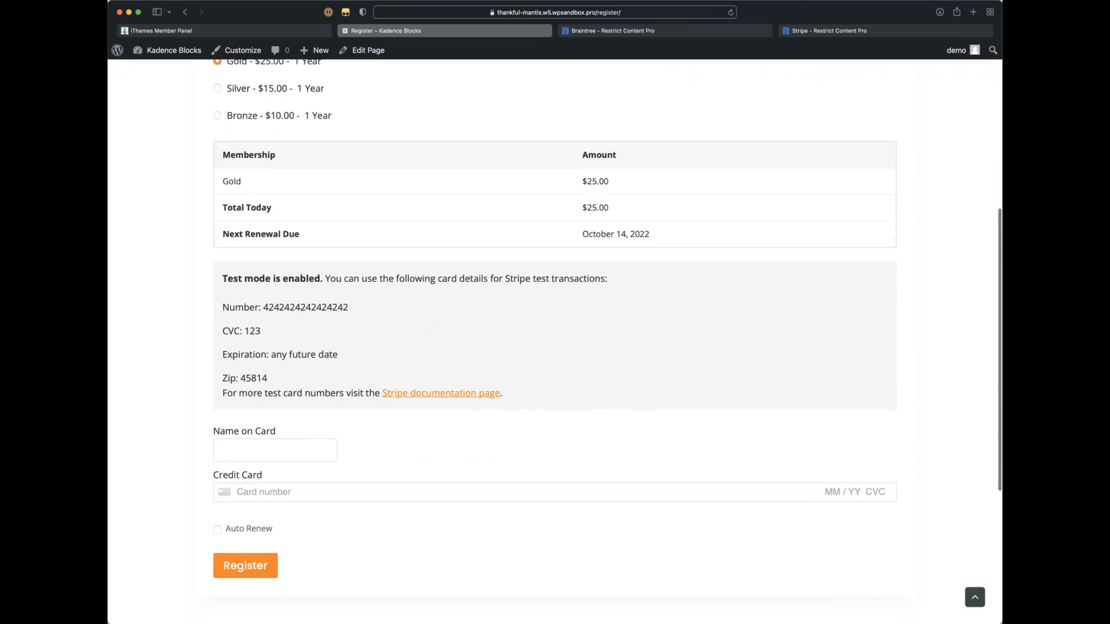
drag(221, 276, 572, 392)
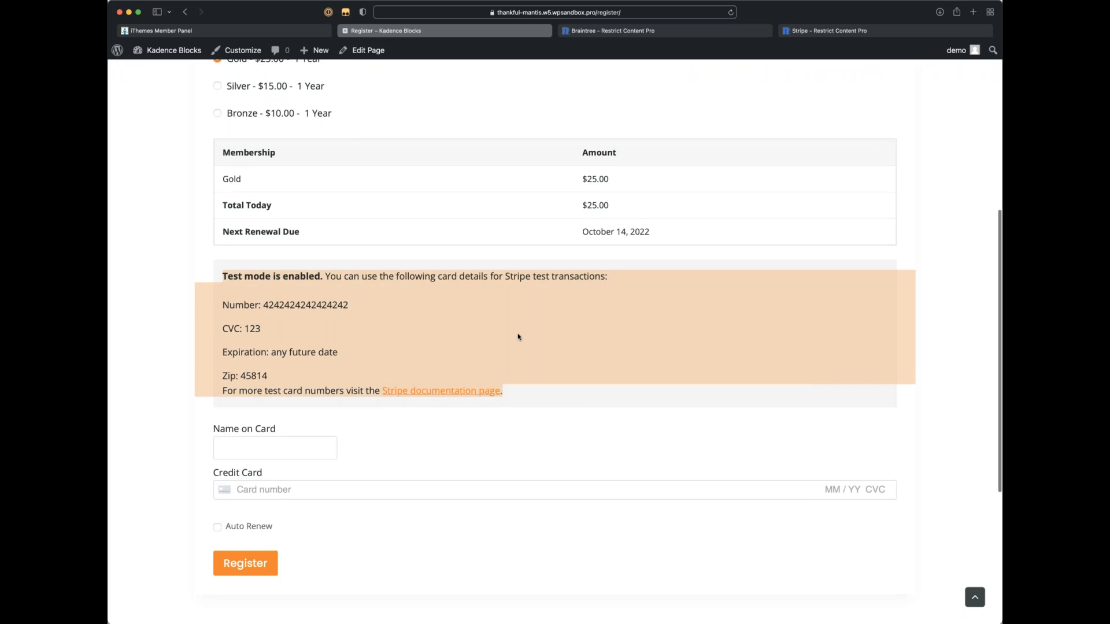
click(278, 292)
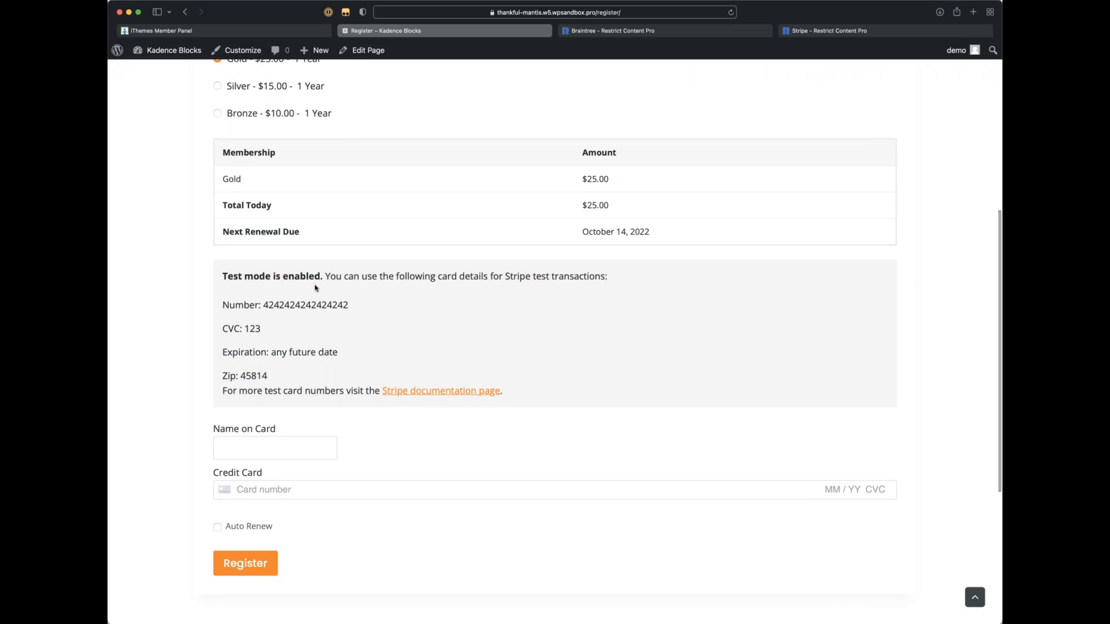
drag(345, 306, 262, 329)
click(264, 310)
click(257, 329)
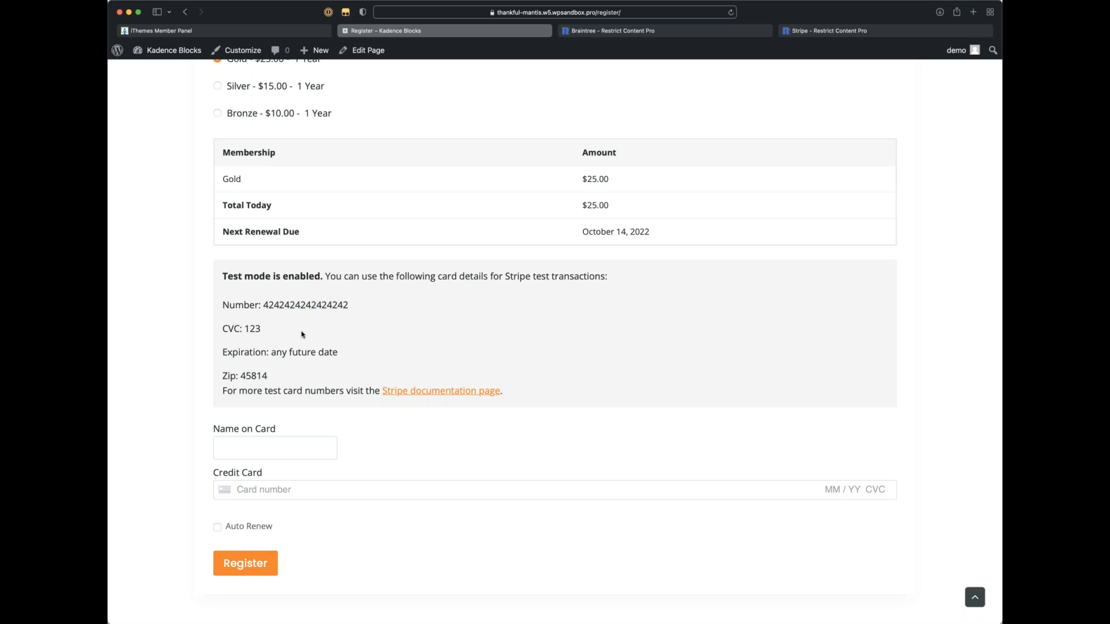
scroll(302, 334, down, 2)
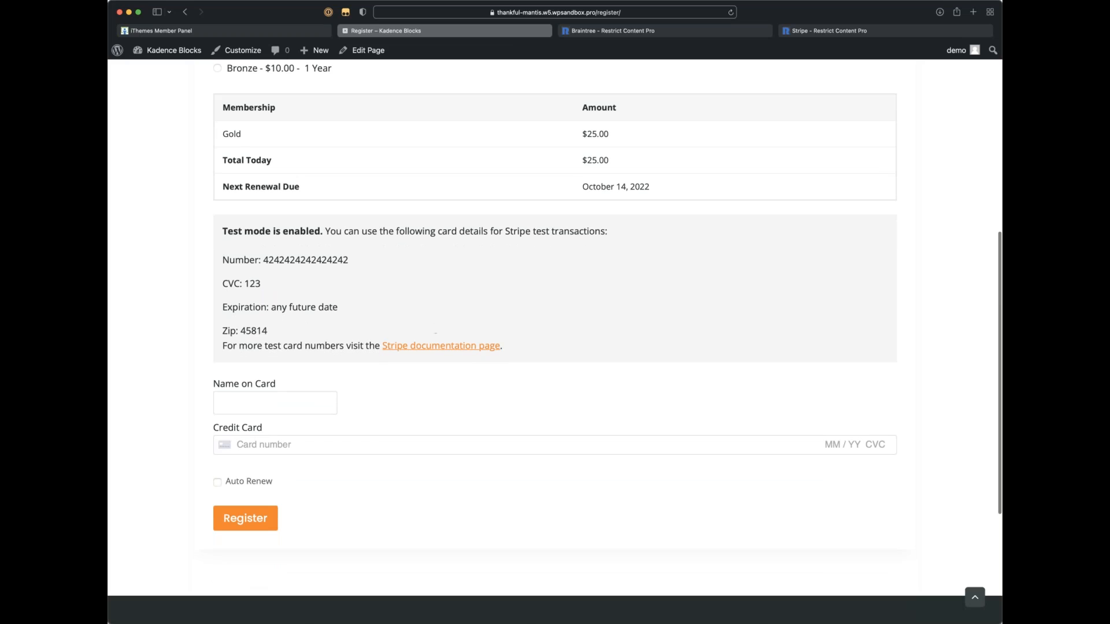
drag(269, 331, 238, 331)
click(343, 322)
scroll(343, 322, down, 2)
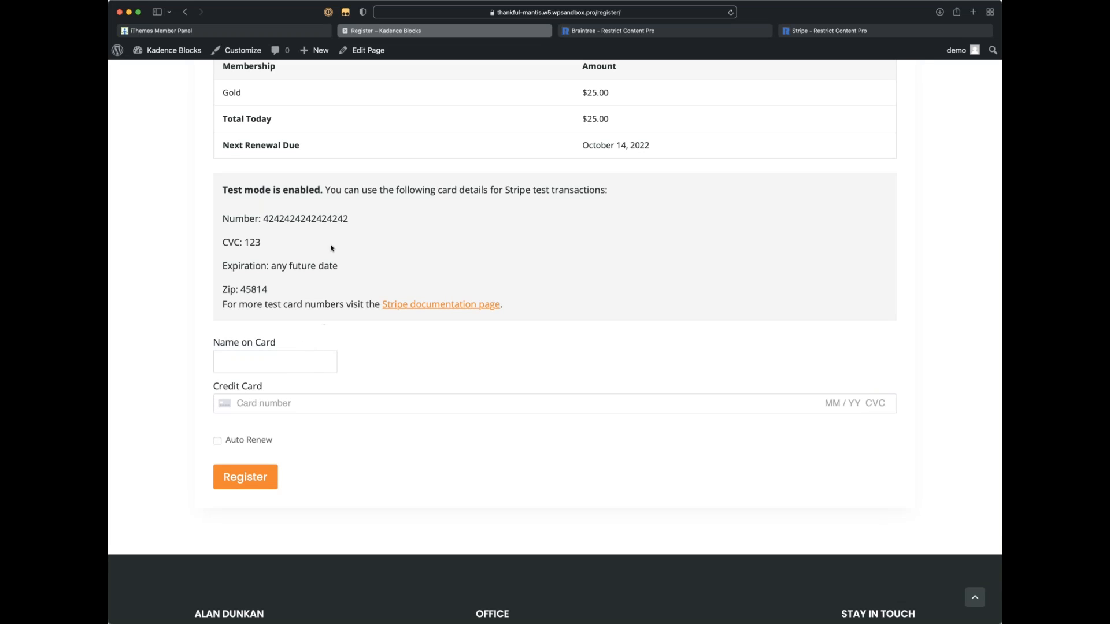
scroll(335, 243, up, 2)
scroll(334, 242, up, 8)
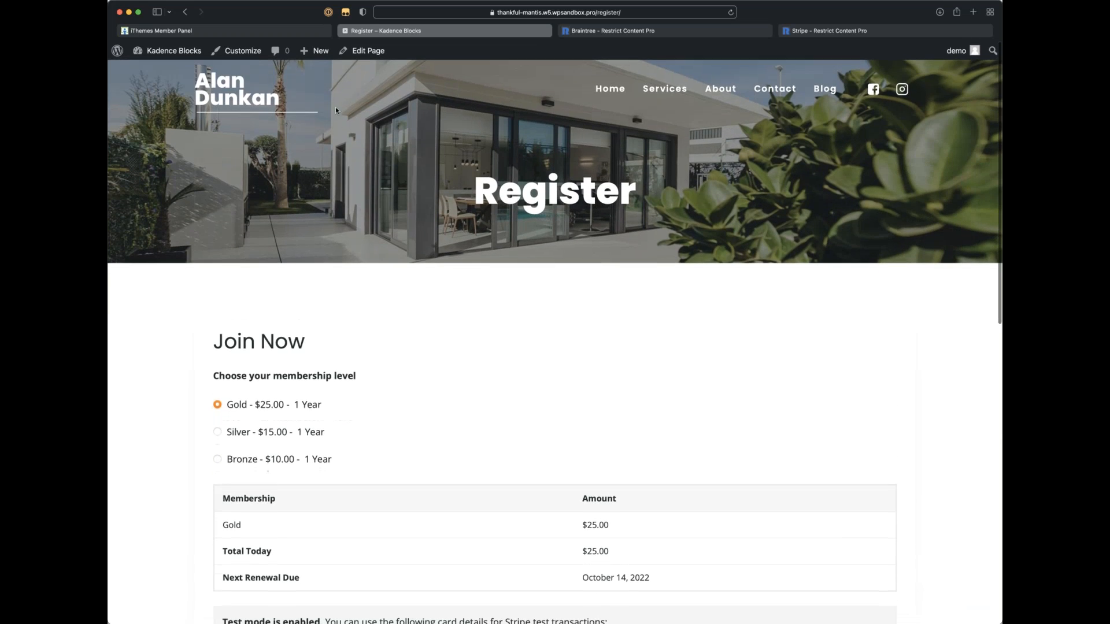
Step: Head back to the site's admin account menu to log out
click(538, 14)
click(774, 453)
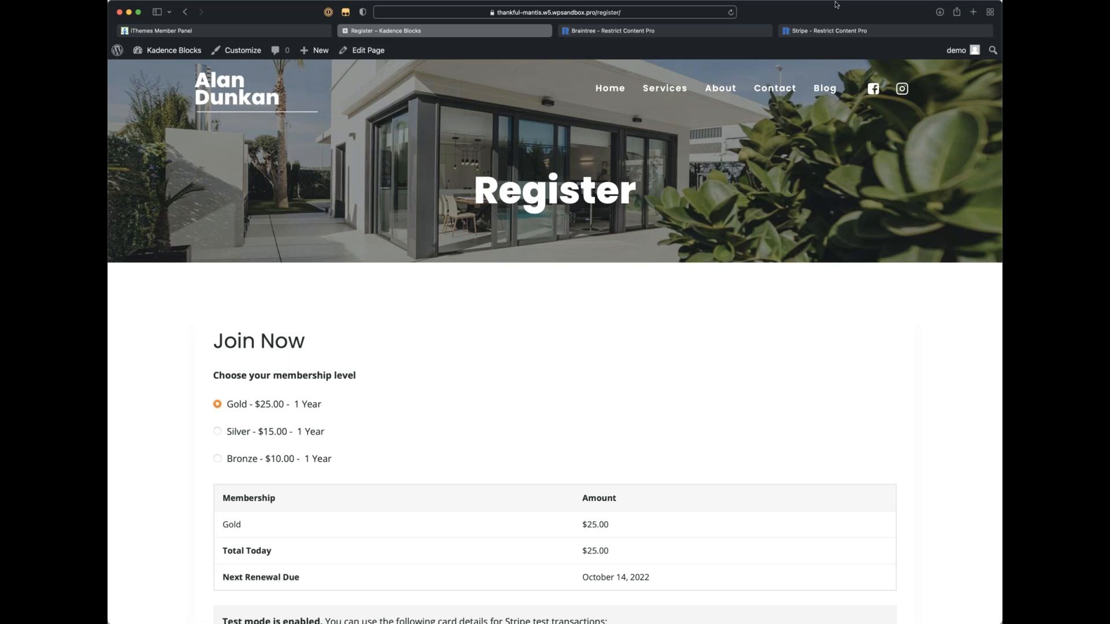
mouse_move(955, 50)
Step: Log out of WordPress and load the site's /register page
click(901, 109)
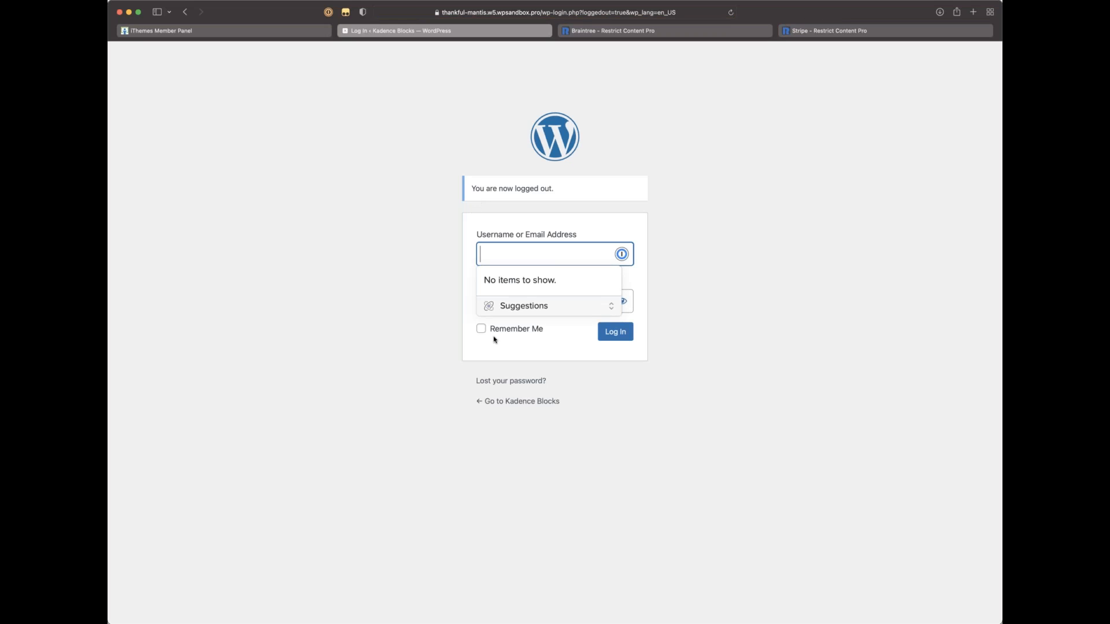
click(512, 401)
key(super+l)
key(Right)
text(re)
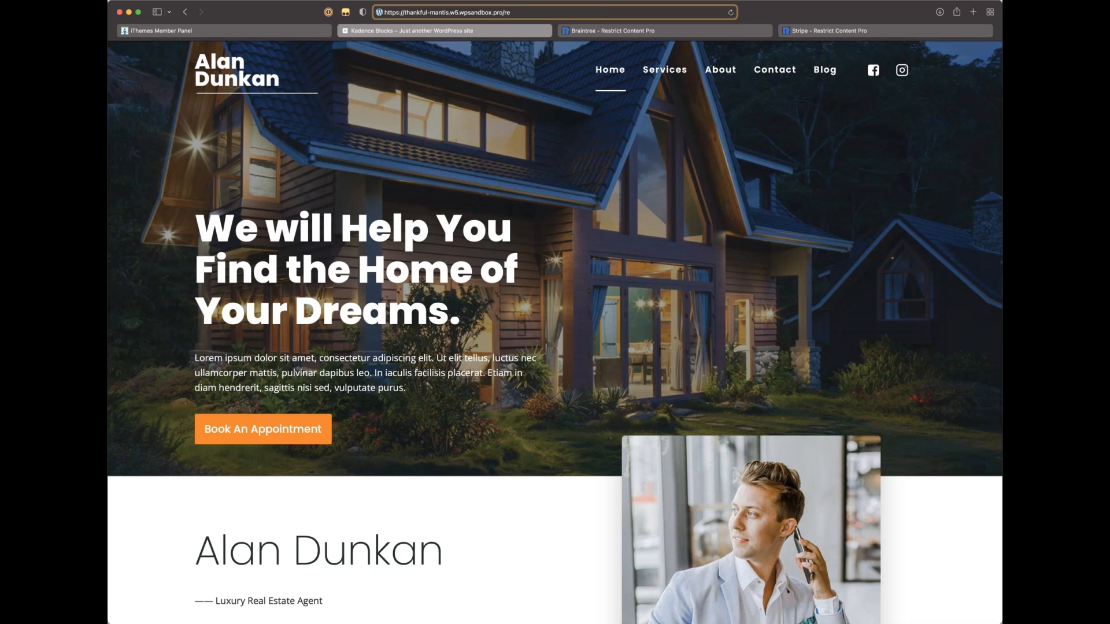
text(gister)
key(Return)
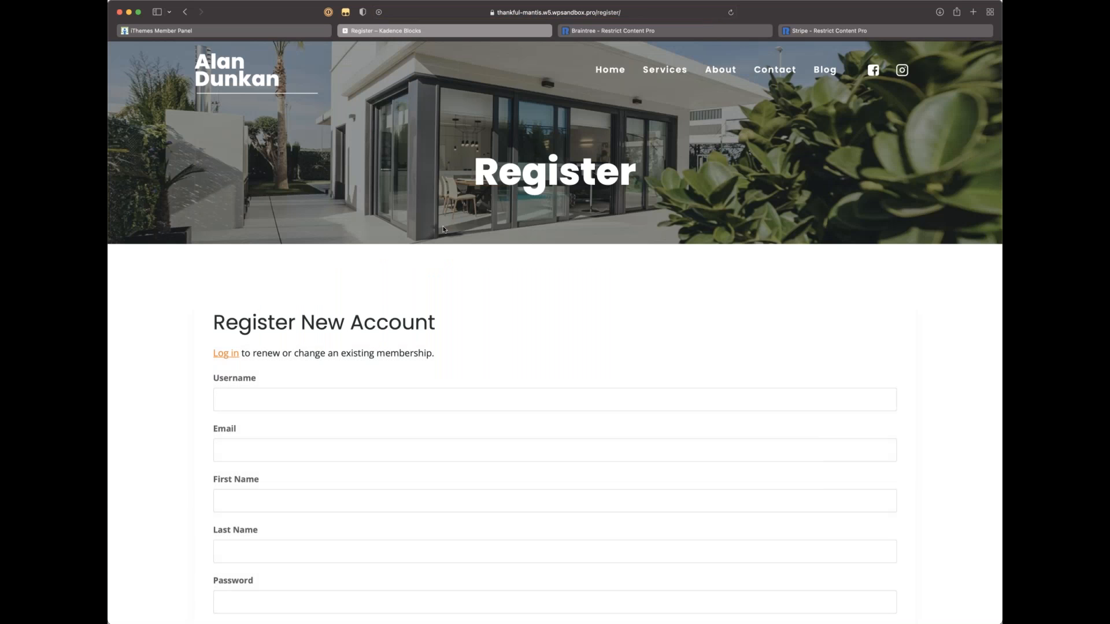
scroll(444, 229, down, 4)
scroll(322, 258, down, 3)
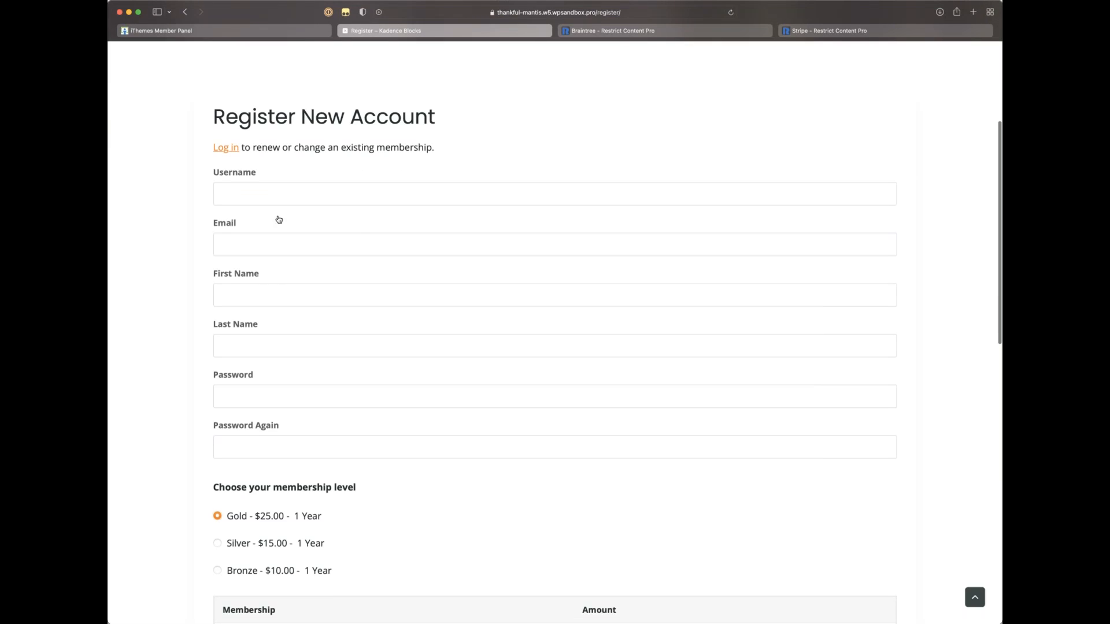
Step: Fill in the new member's username, e-mail, first name and last name
click(280, 191)
click(191, 204)
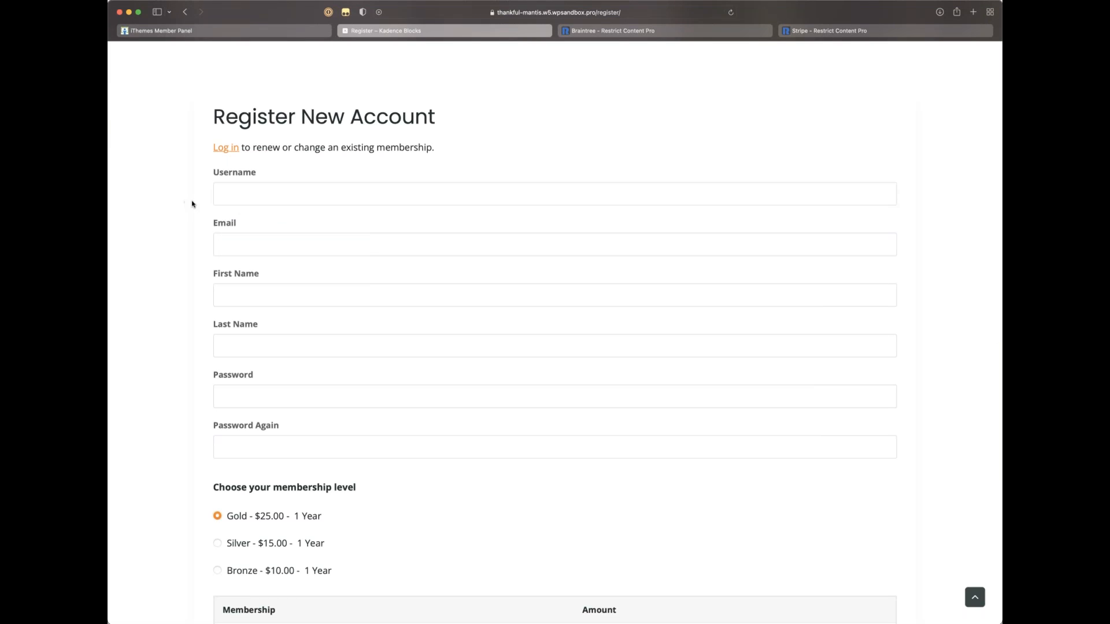
click(243, 195)
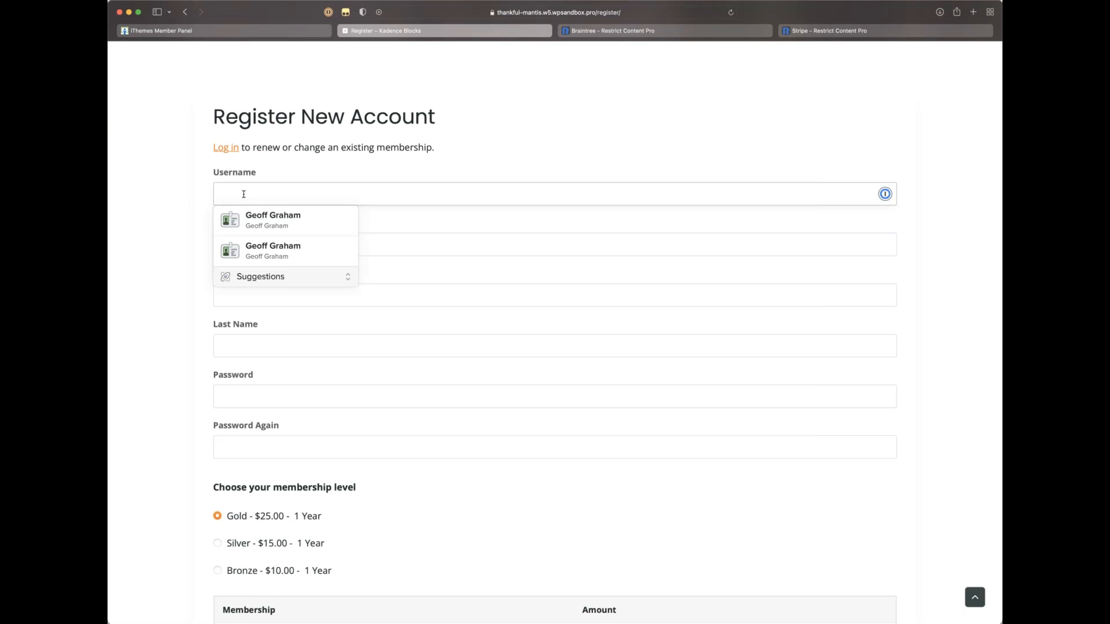
text(geoff)
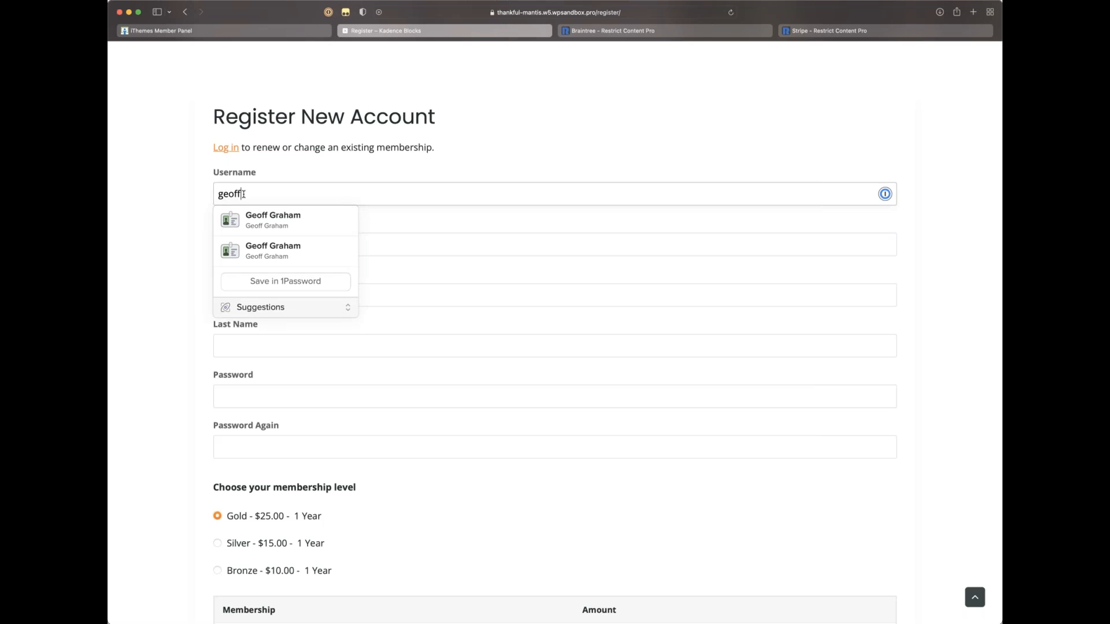
click(143, 216)
click(256, 236)
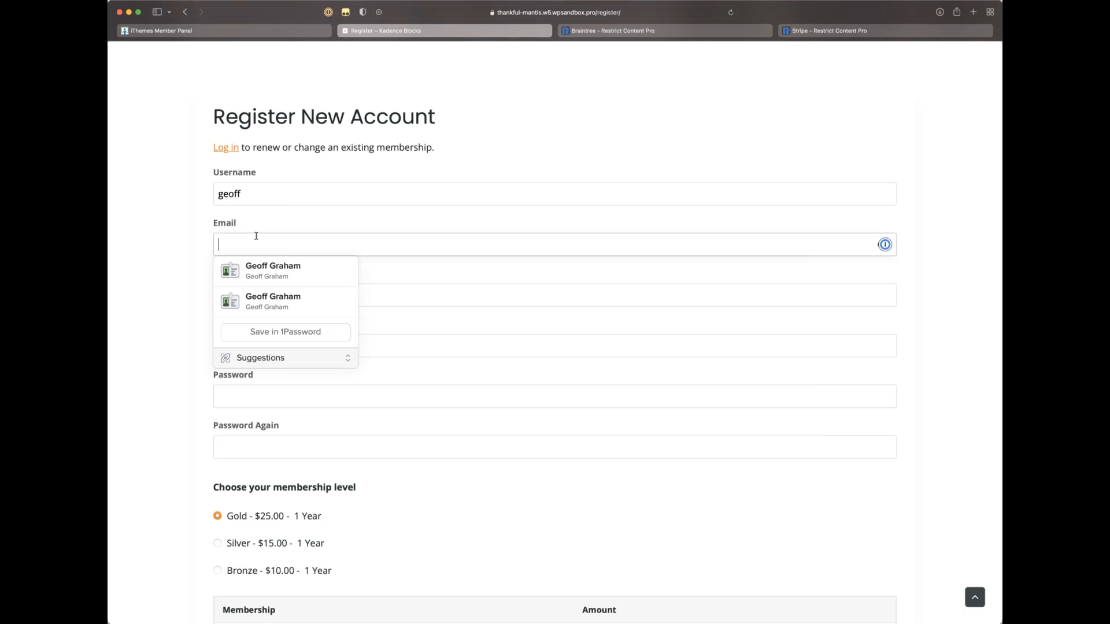
text(geoff@test.com)
click(198, 290)
click(278, 290)
key(Tab)
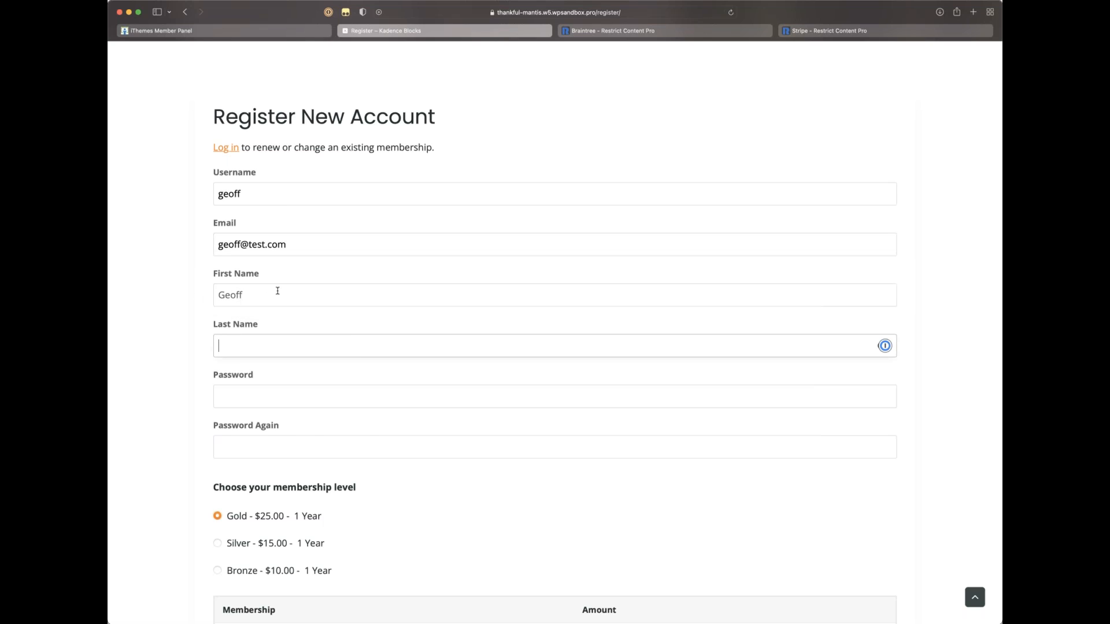
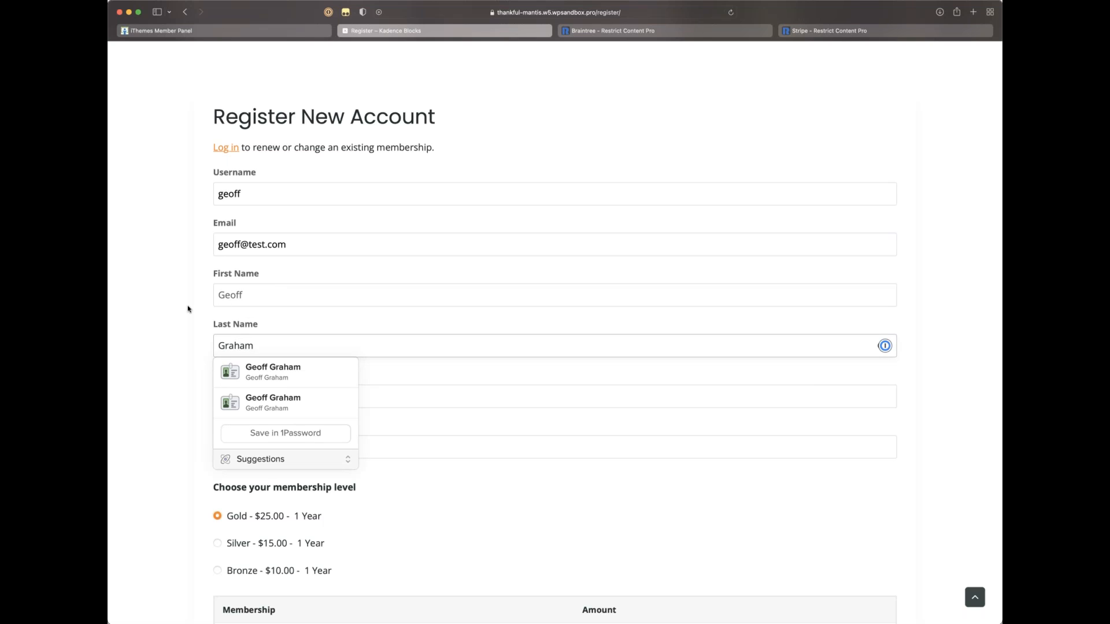
click(189, 309)
scroll(230, 371, down, 1)
Step: Enter the account password in both Password and Password Again fields
click(254, 343)
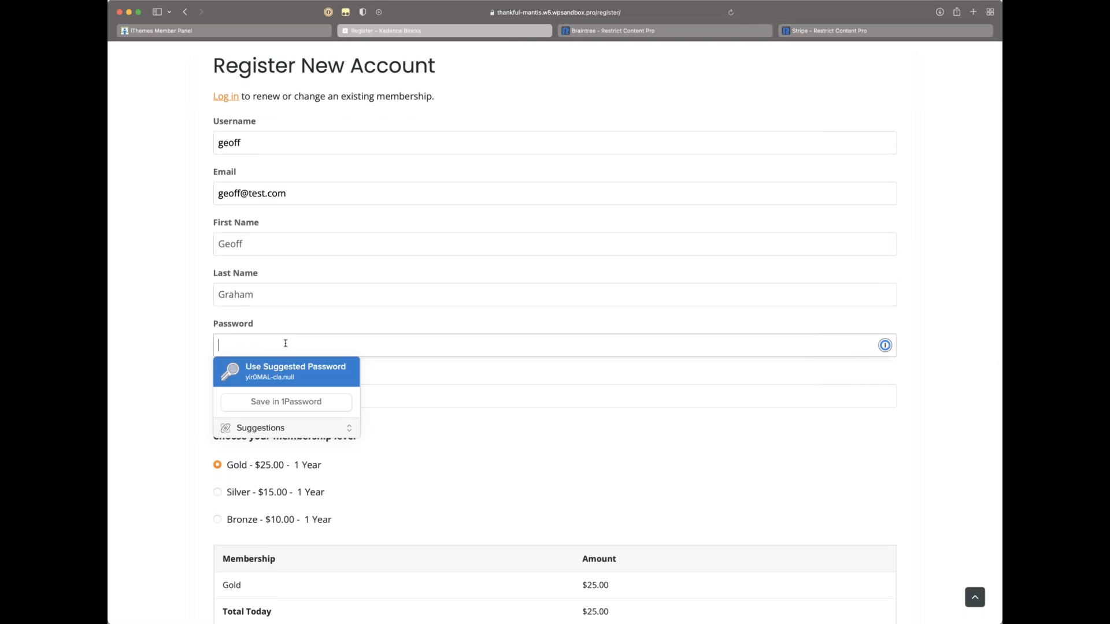
text(••)
key(BackSpace)
text(••••••)
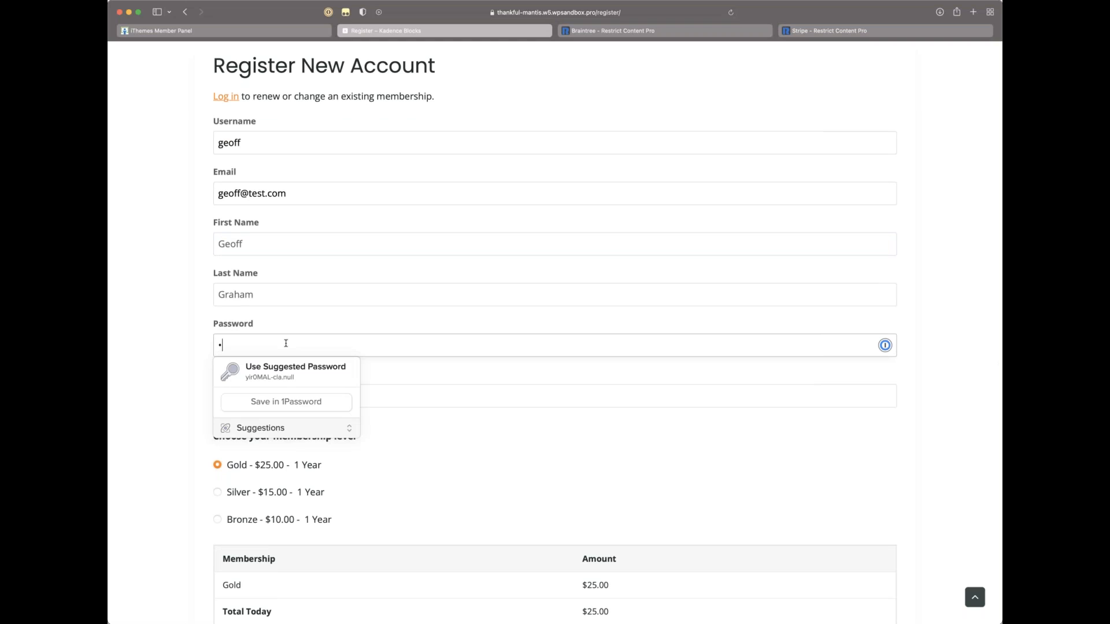
key(super+a)
text(••••••••••)
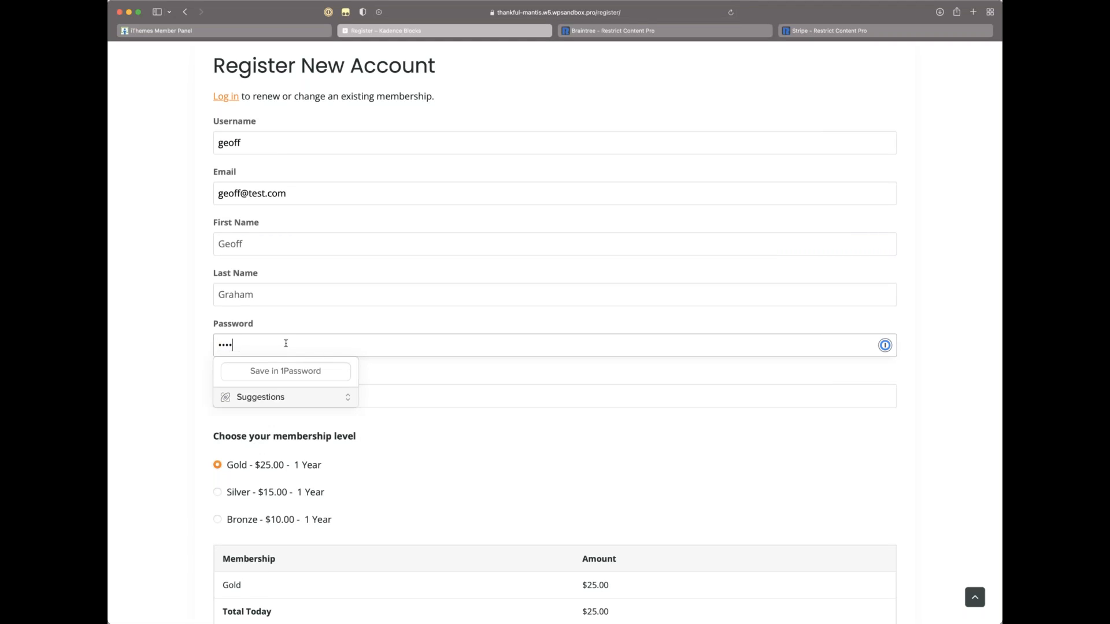
click(211, 400)
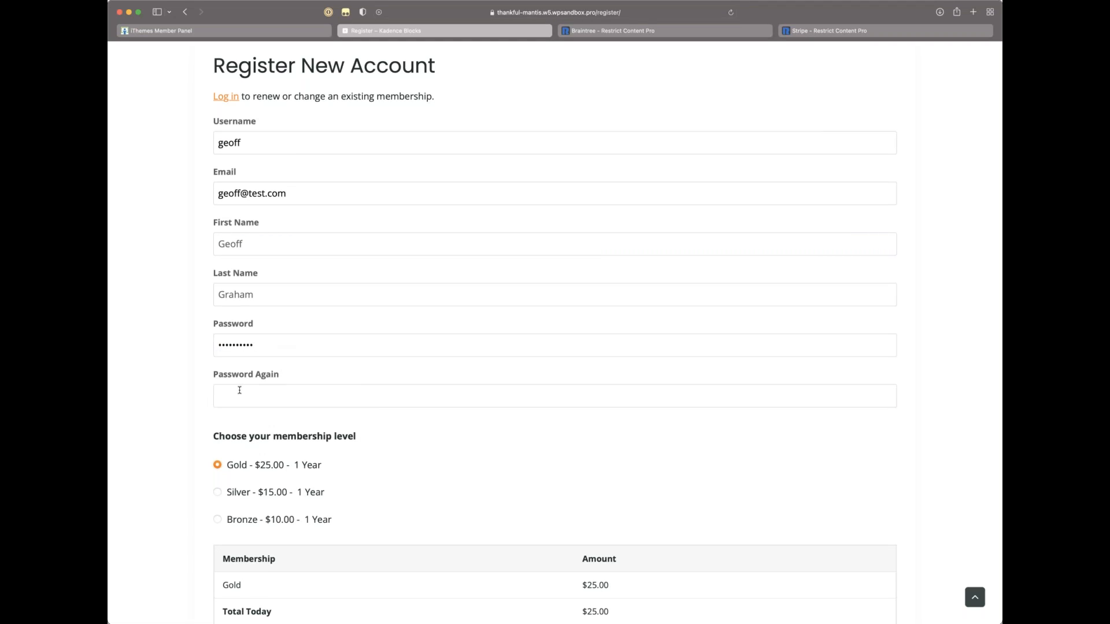
click(238, 391)
text(••••••••••)
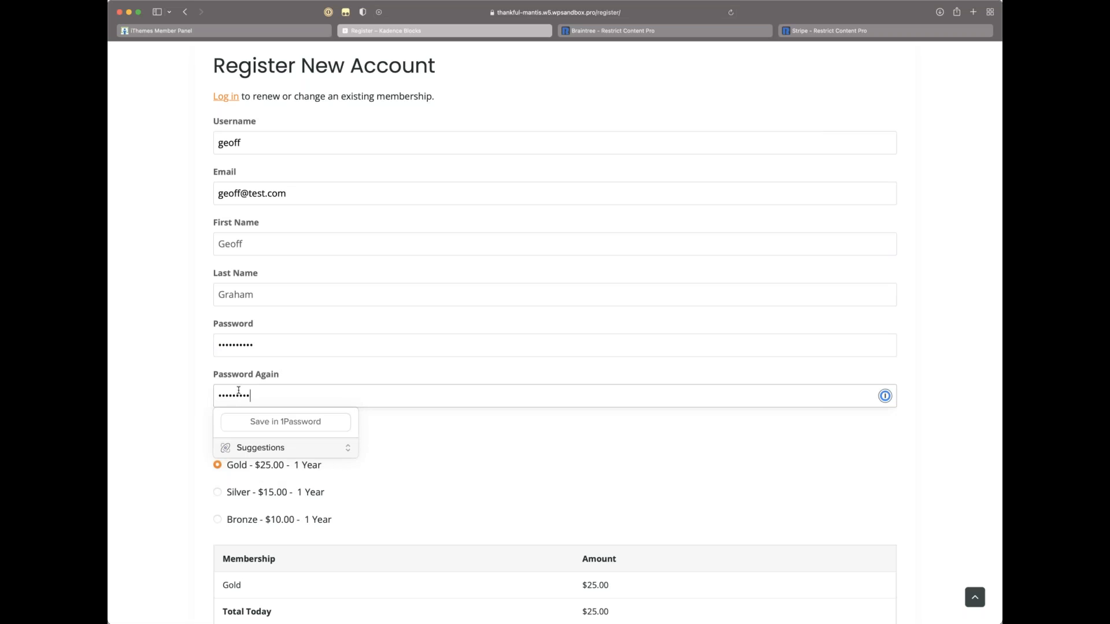
click(180, 400)
scroll(181, 399, down, 5)
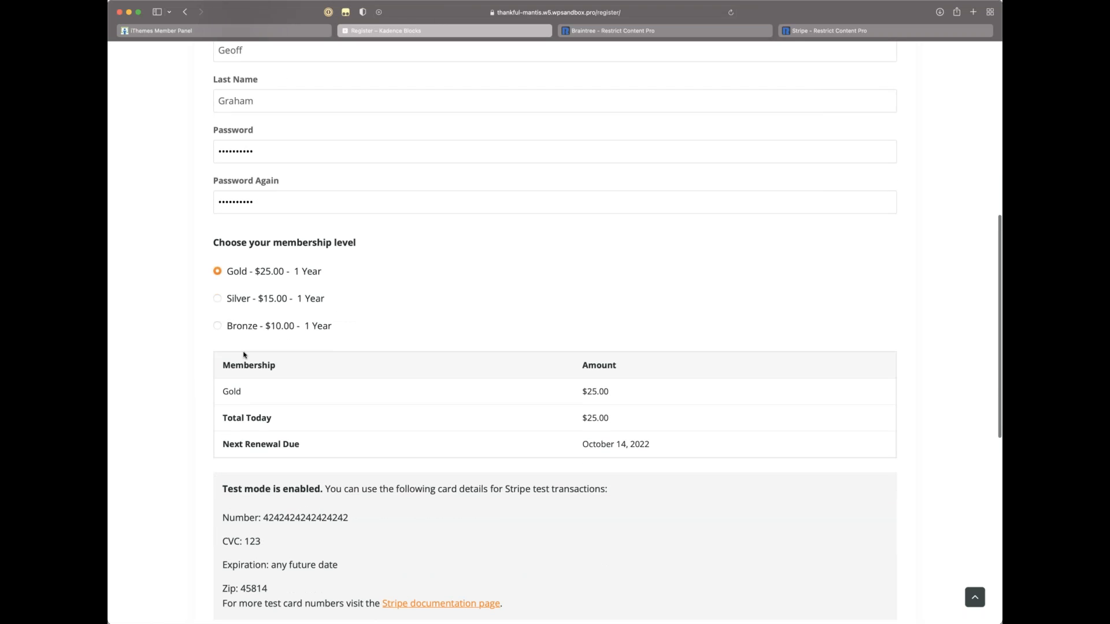
Step: Choose the Silver membership level and check its October 14, 2022 renewal date
click(218, 298)
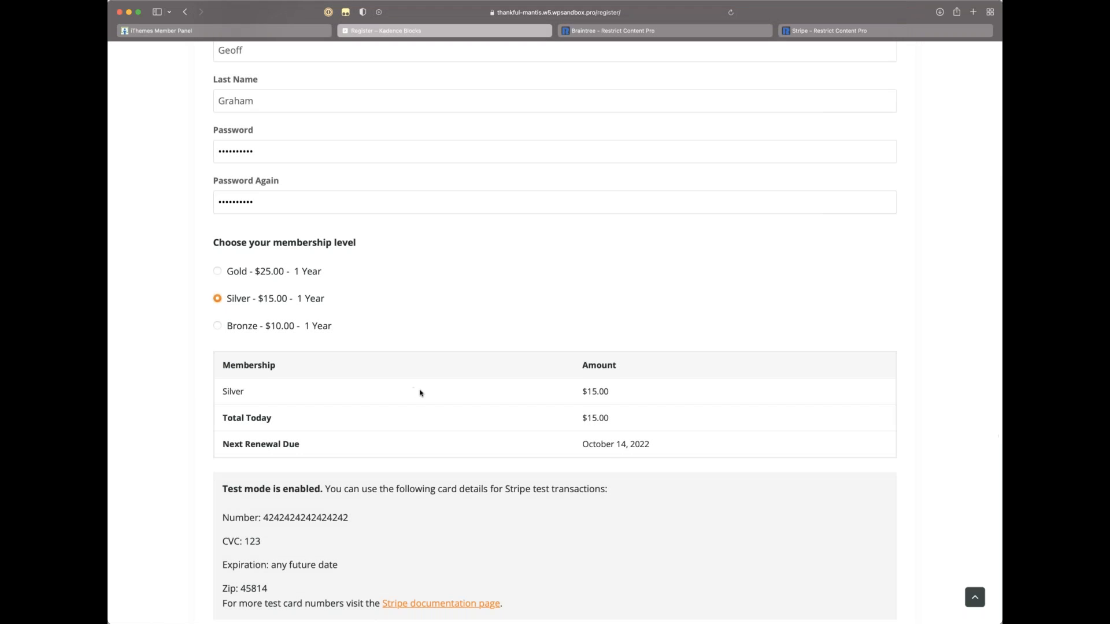
scroll(418, 389, down, 3)
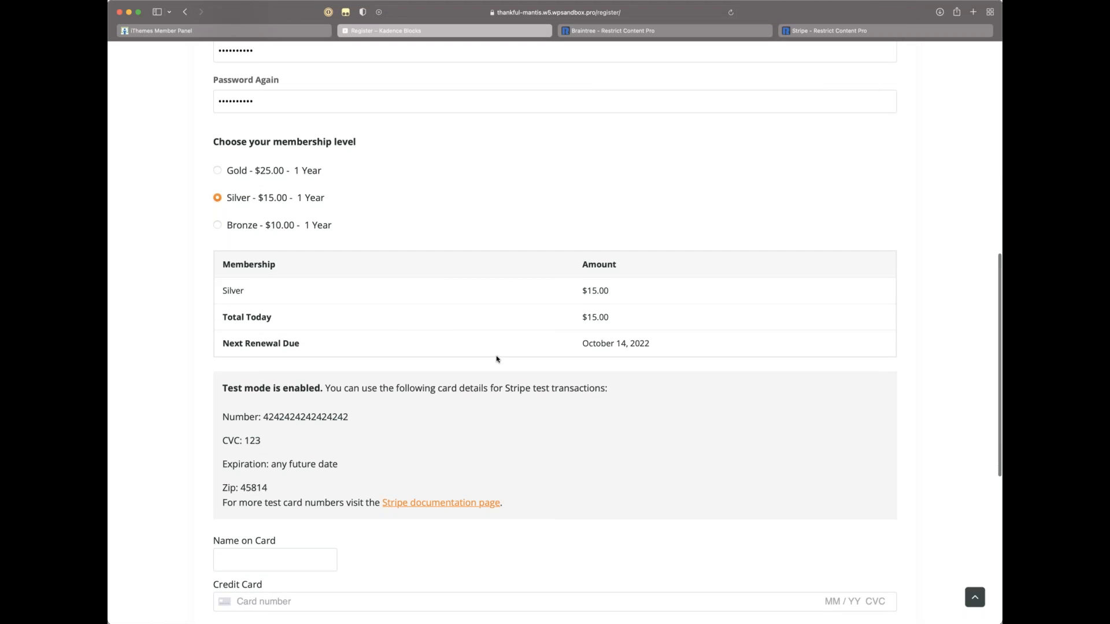
scroll(495, 359, down, 2)
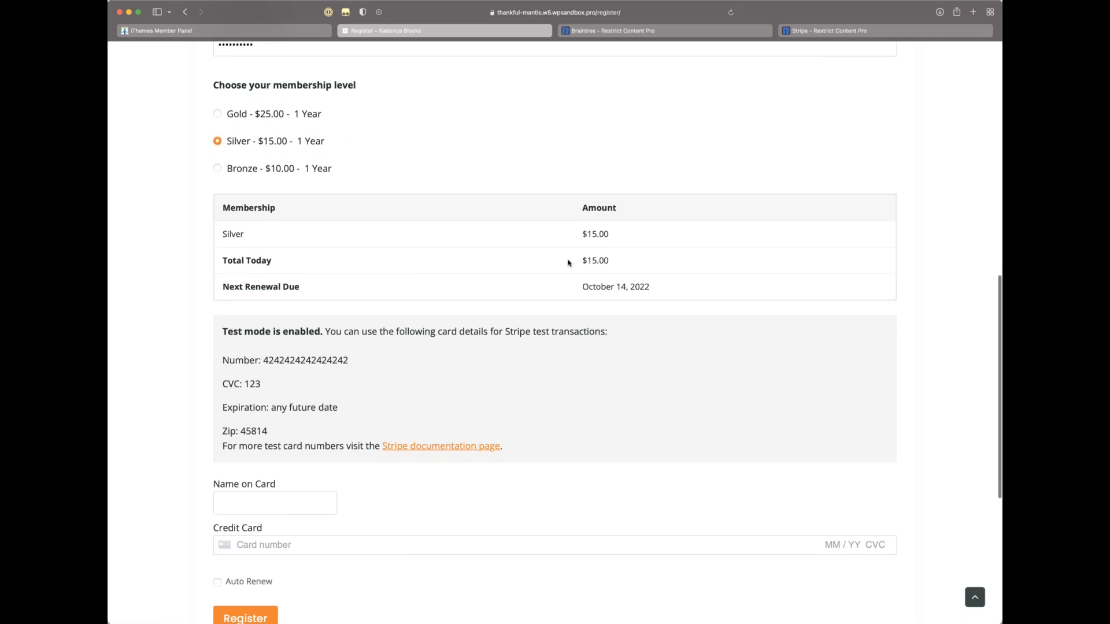
scroll(237, 222, down, 1)
scroll(237, 222, down, 1)
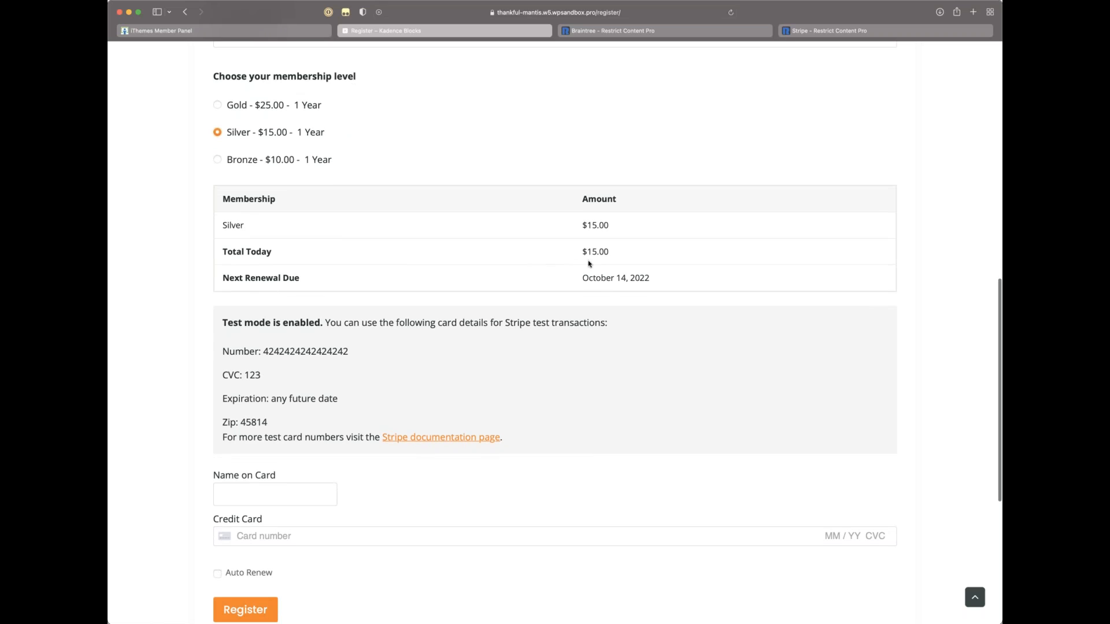
drag(650, 278, 582, 278)
click(563, 305)
scroll(563, 305, down, 5)
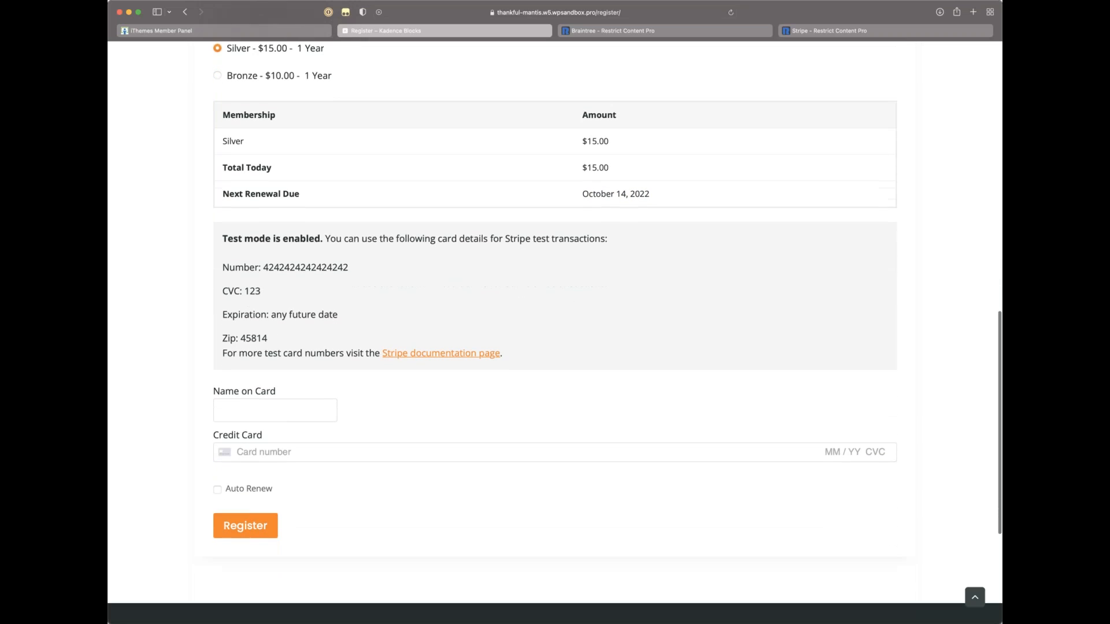
click(271, 416)
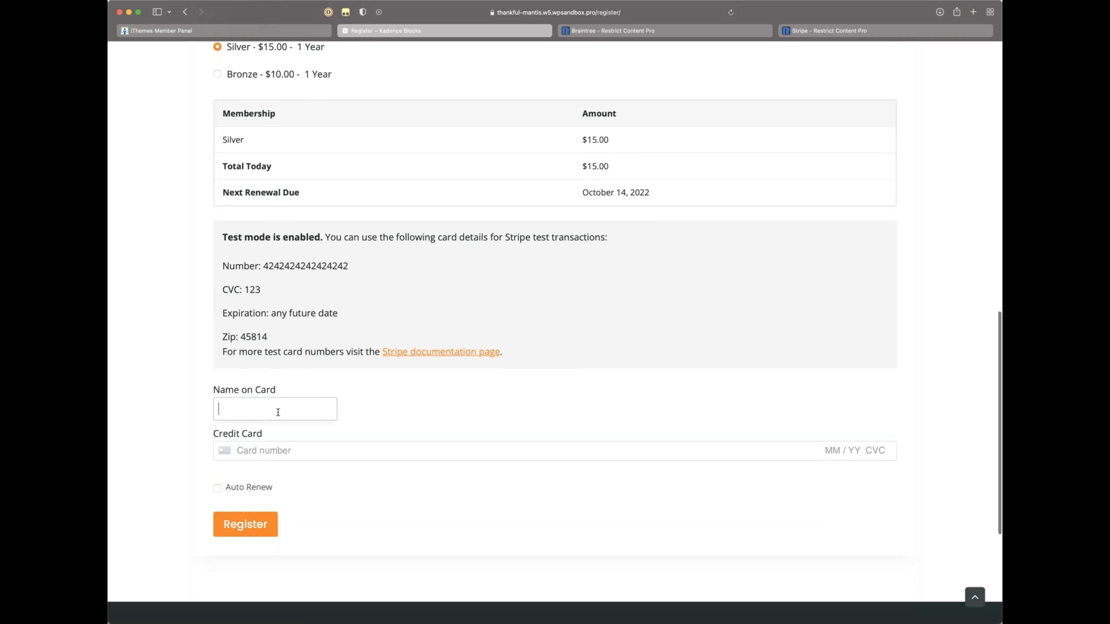
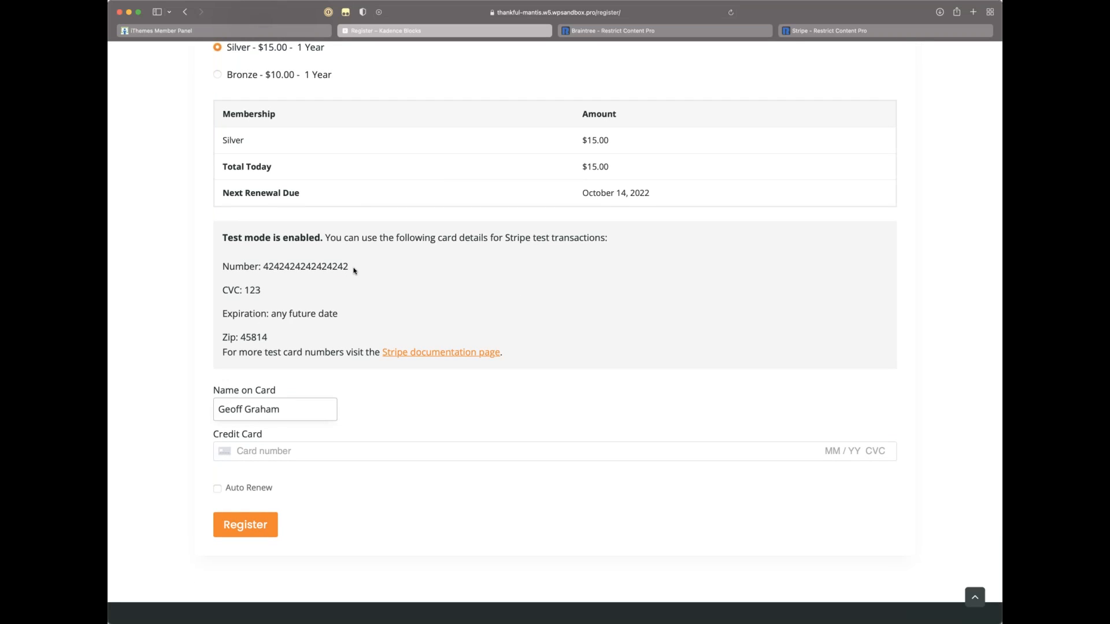
drag(353, 269, 262, 267)
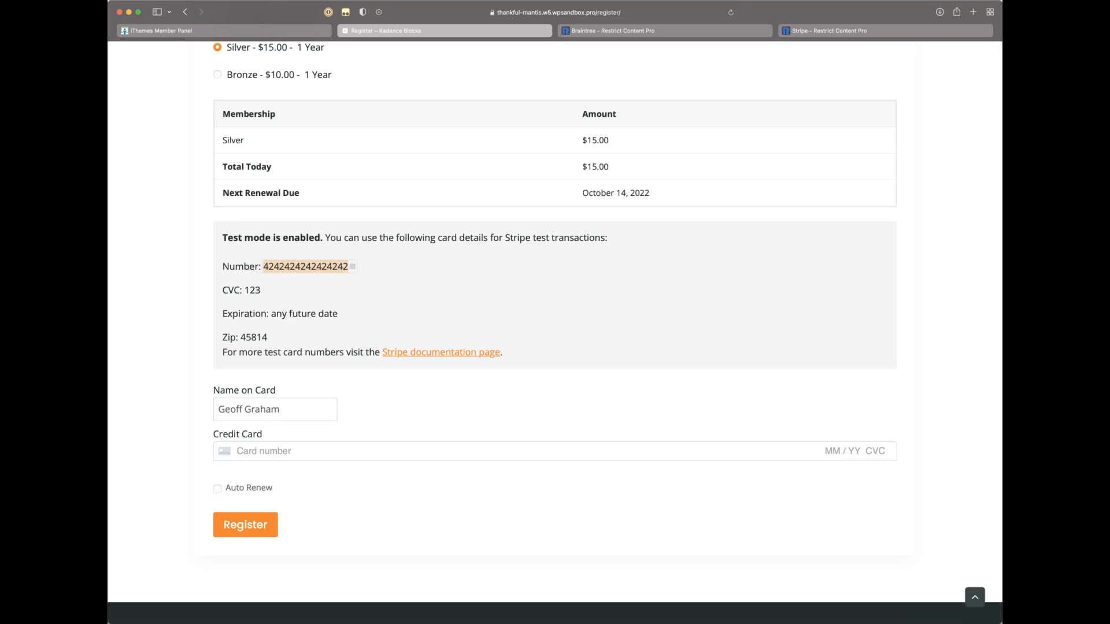
click(264, 449)
key(super+v)
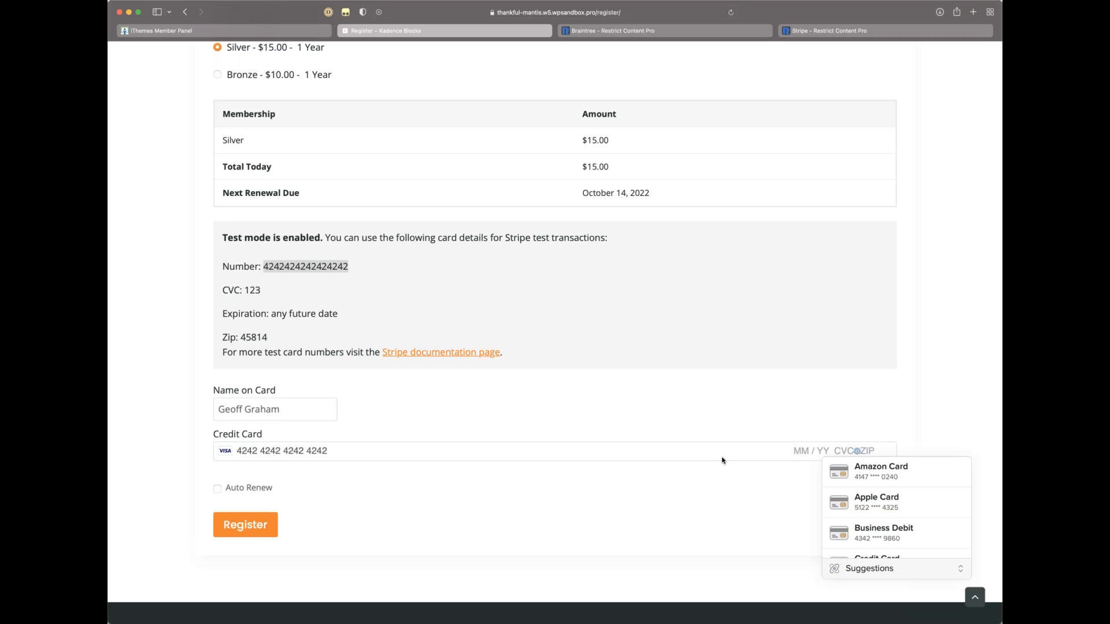
text(12 / )
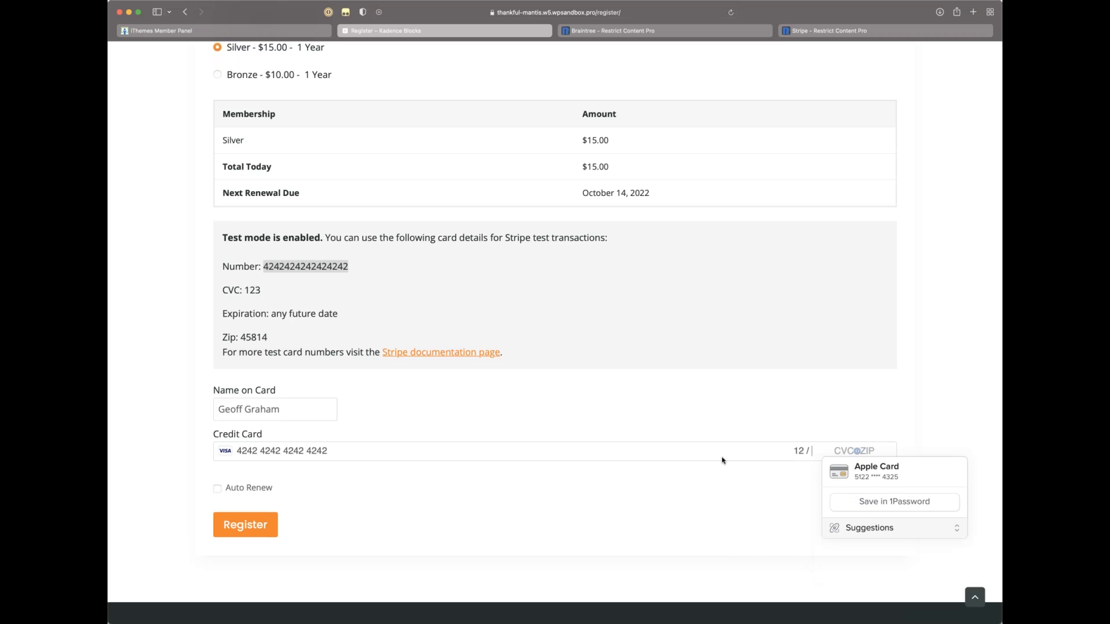
text(24 )
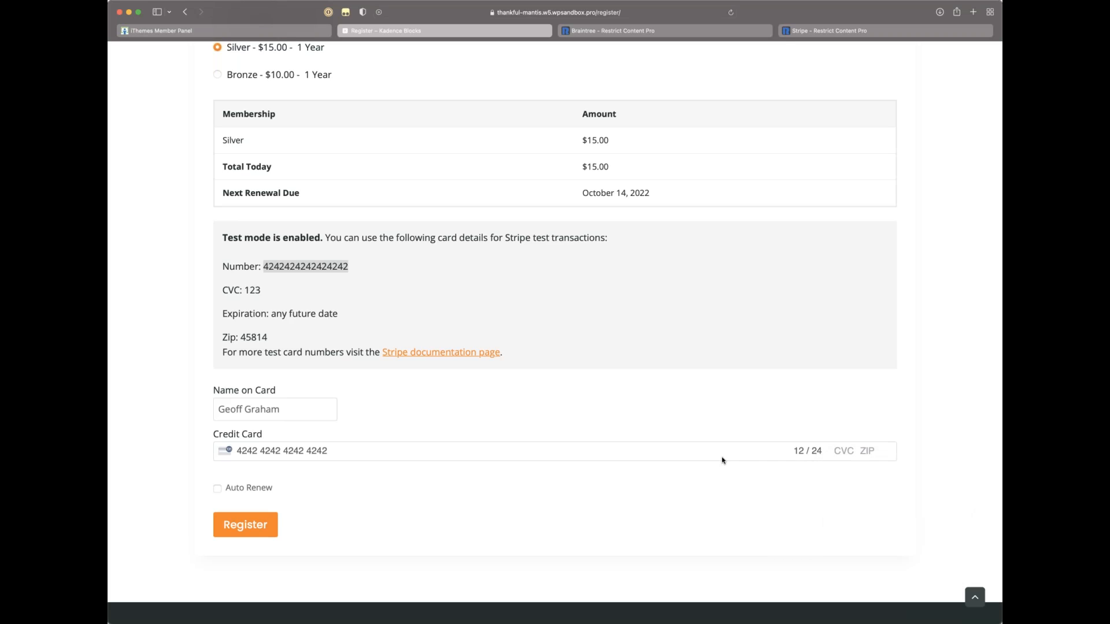
text(123 45814)
click(218, 488)
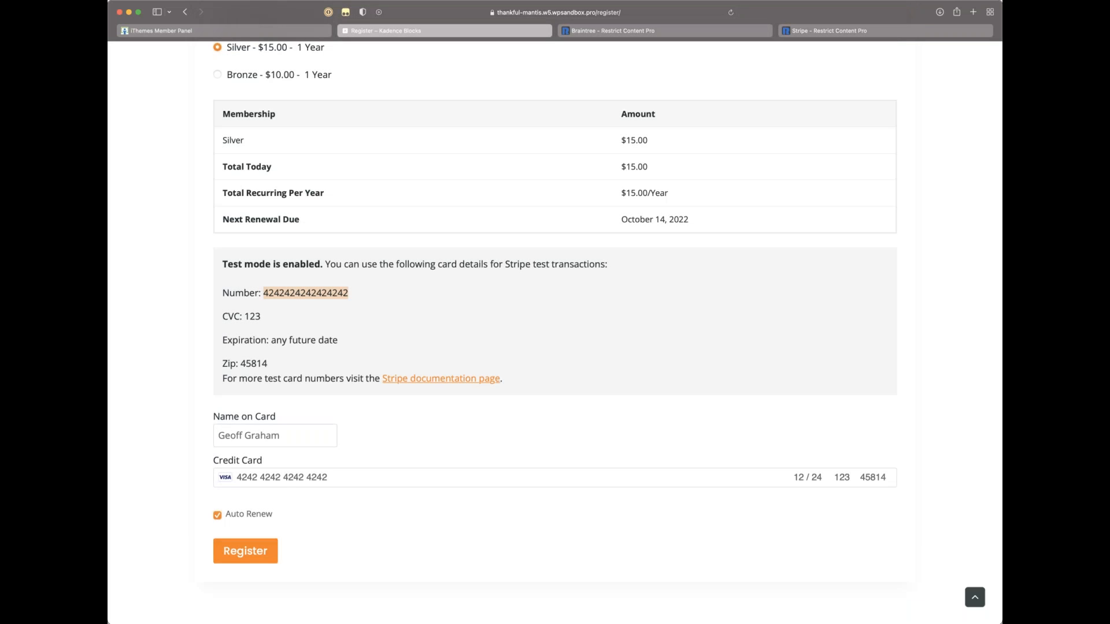
click(361, 524)
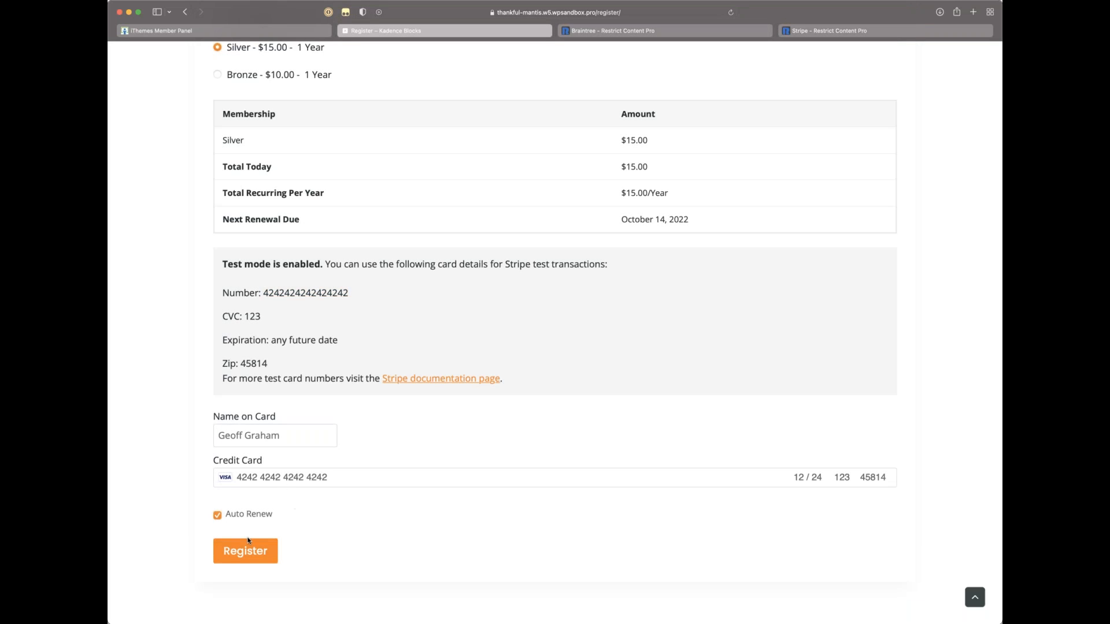
click(247, 555)
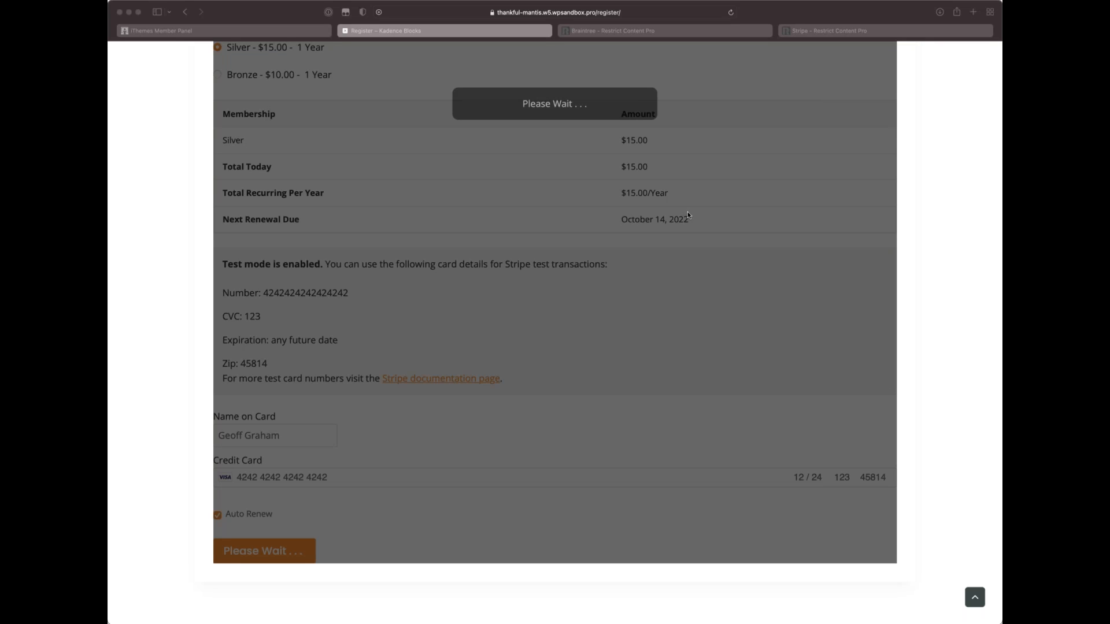
Step: Wait for the Stripe payment to process and view the /register/welcome/ success page
click(589, 347)
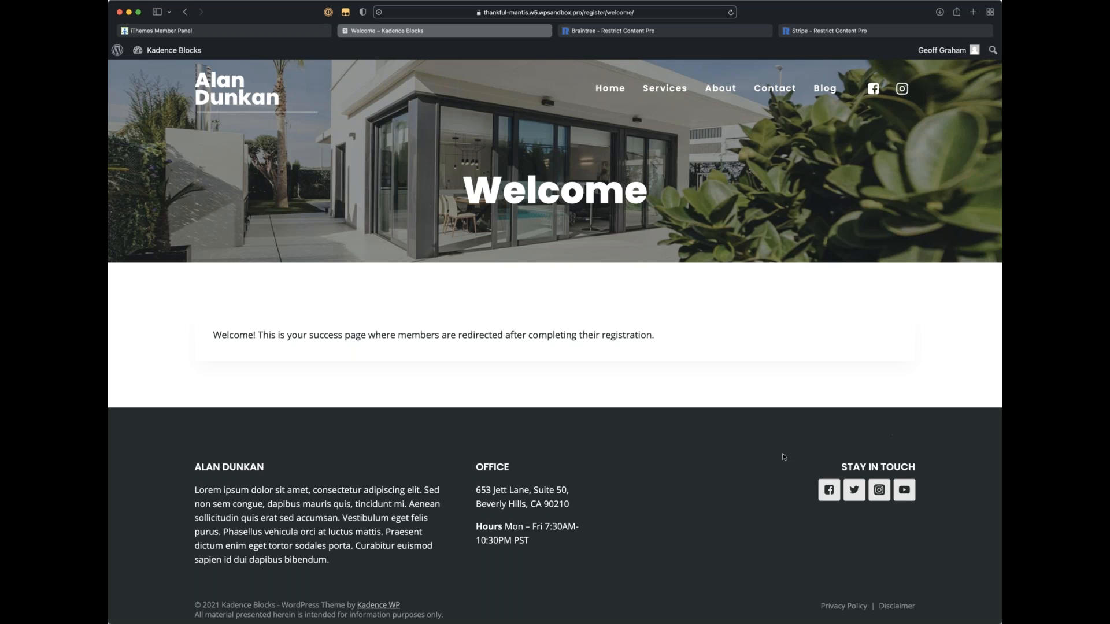
scroll(750, 428, down, 2)
Step: Edit the address from register/welcome/ to revisit the Register page's Gold upgrade offer
click(555, 12)
click(525, 13)
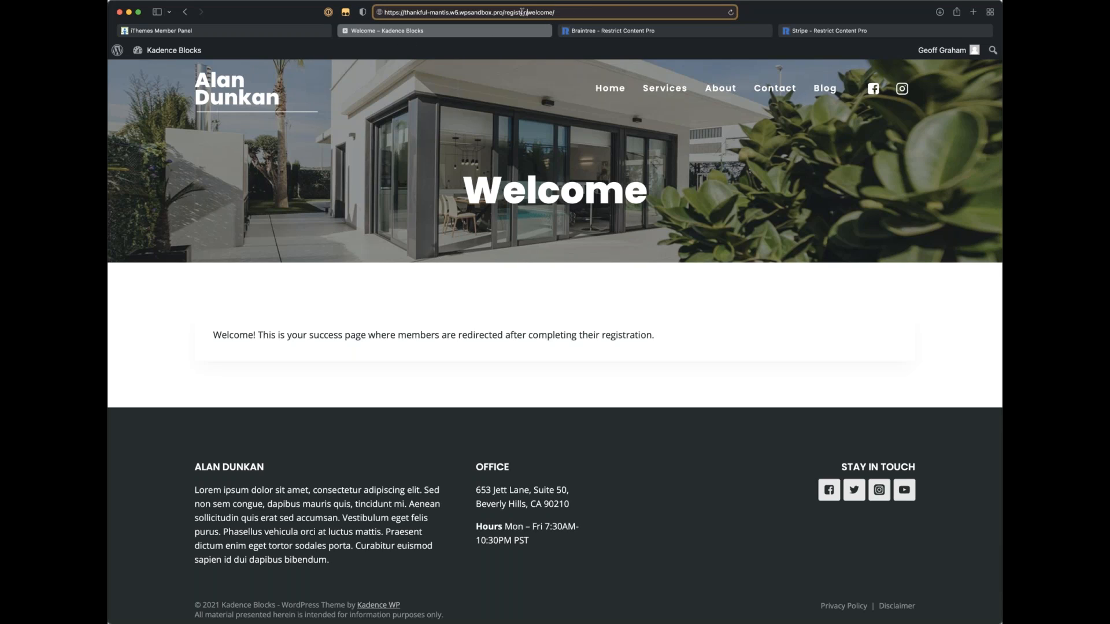
drag(504, 13, 587, 18)
text(r)
key(BackSpace)
text(wp)
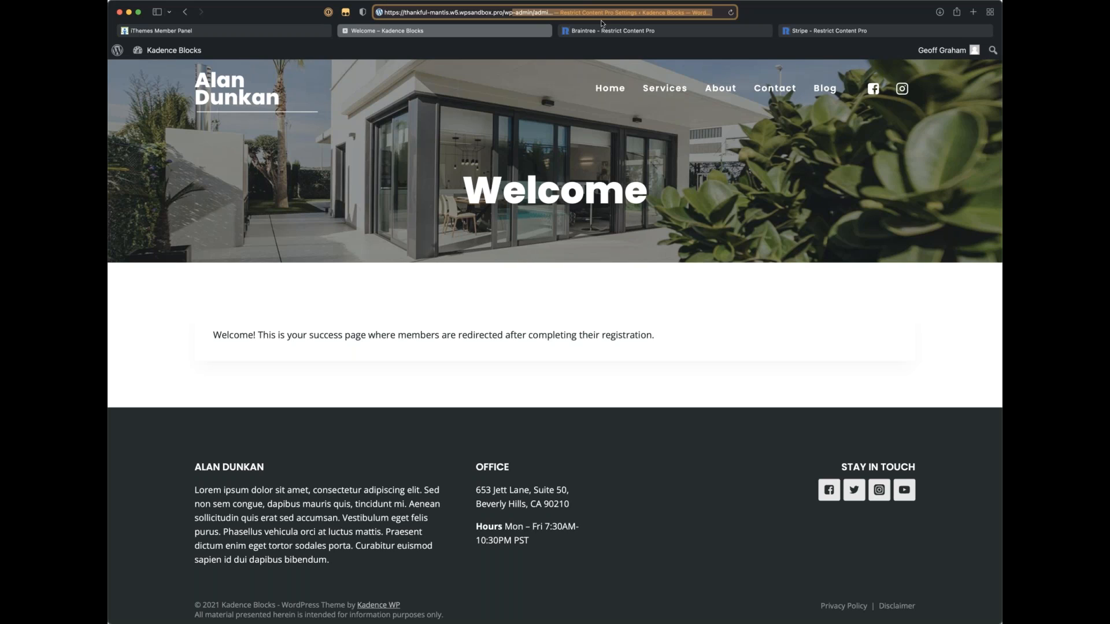
key(BackSpace)
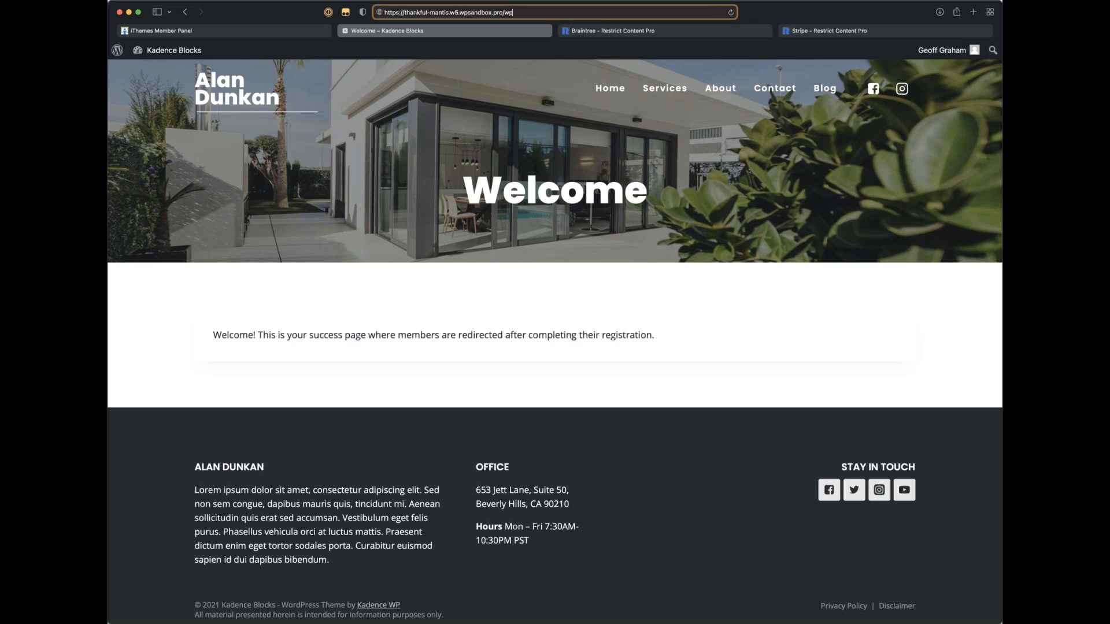
key(super+Tab)
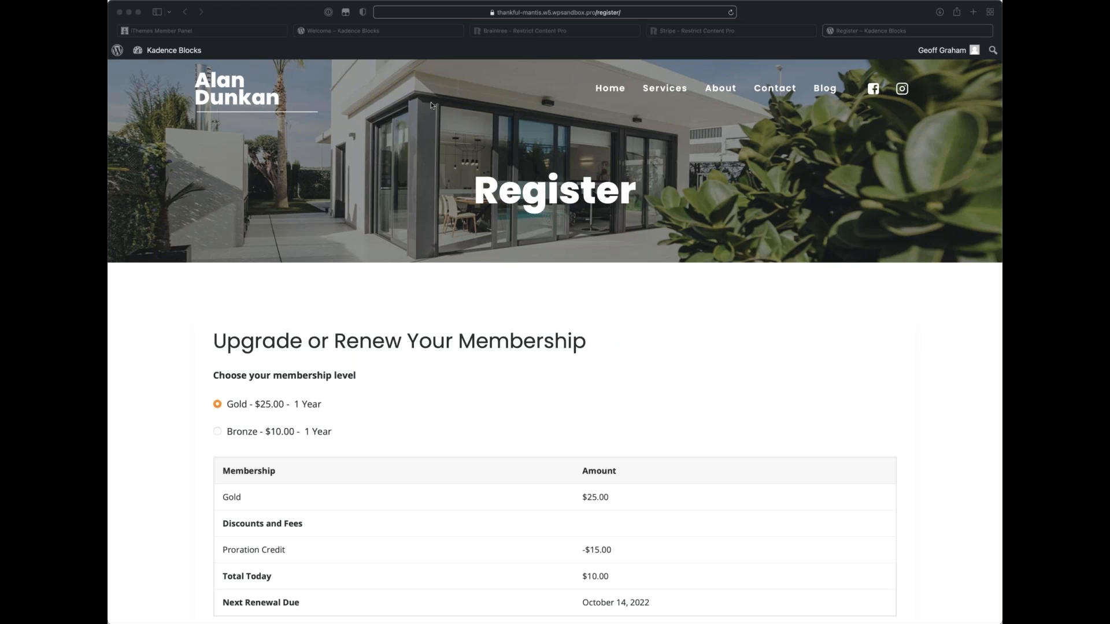
click(905, 62)
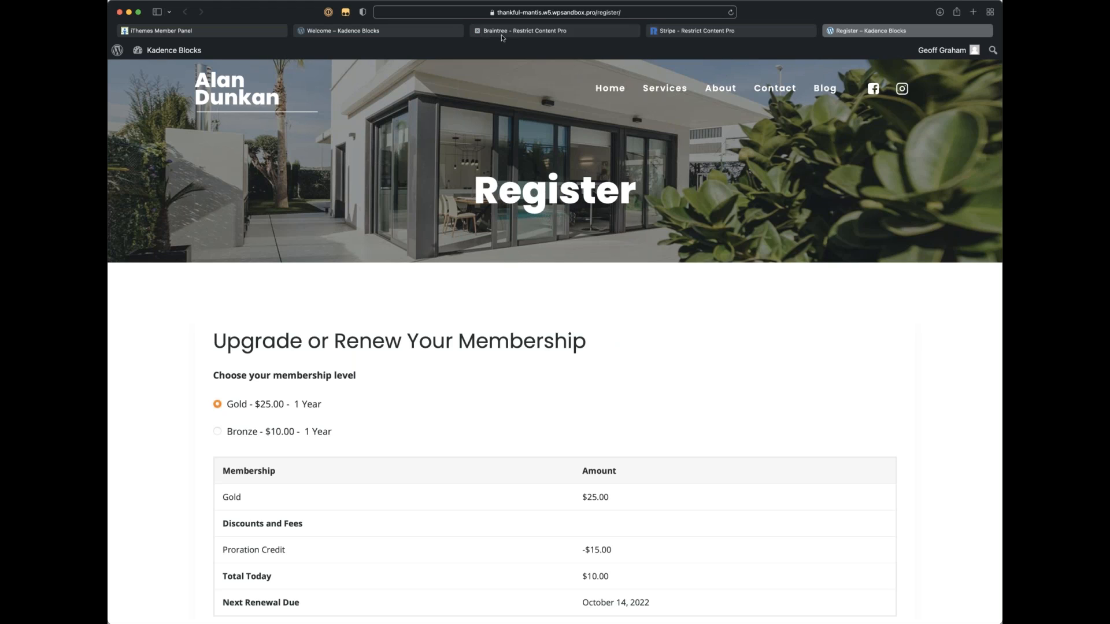
Step: Log the member out and close the WordPress login tab
mouse_move(942, 56)
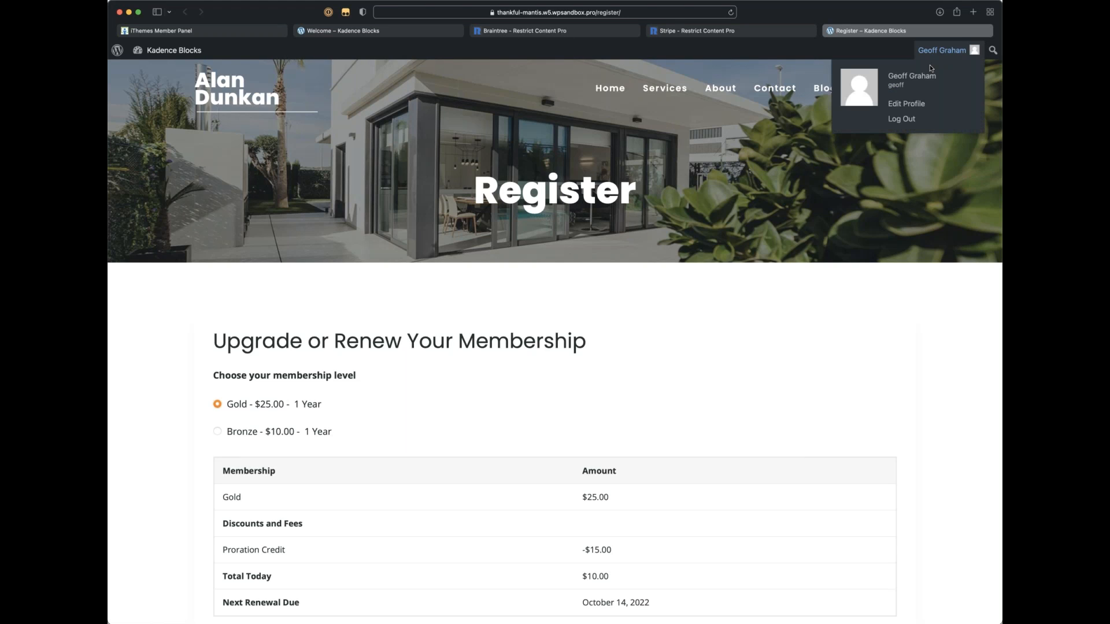
click(901, 119)
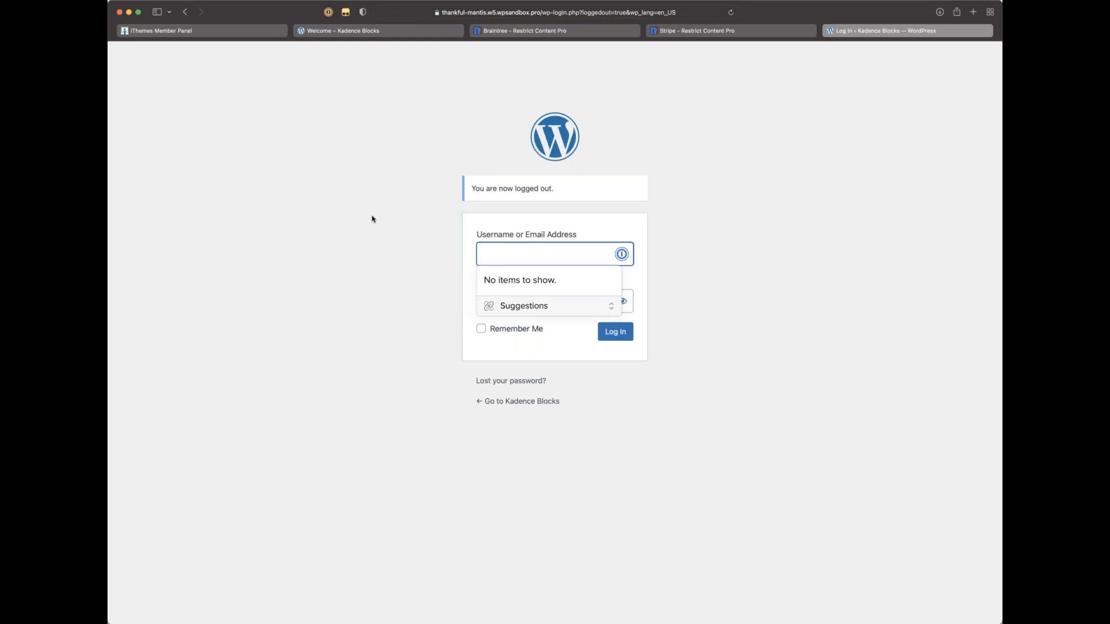
click(418, 265)
click(503, 258)
key(super+Tab)
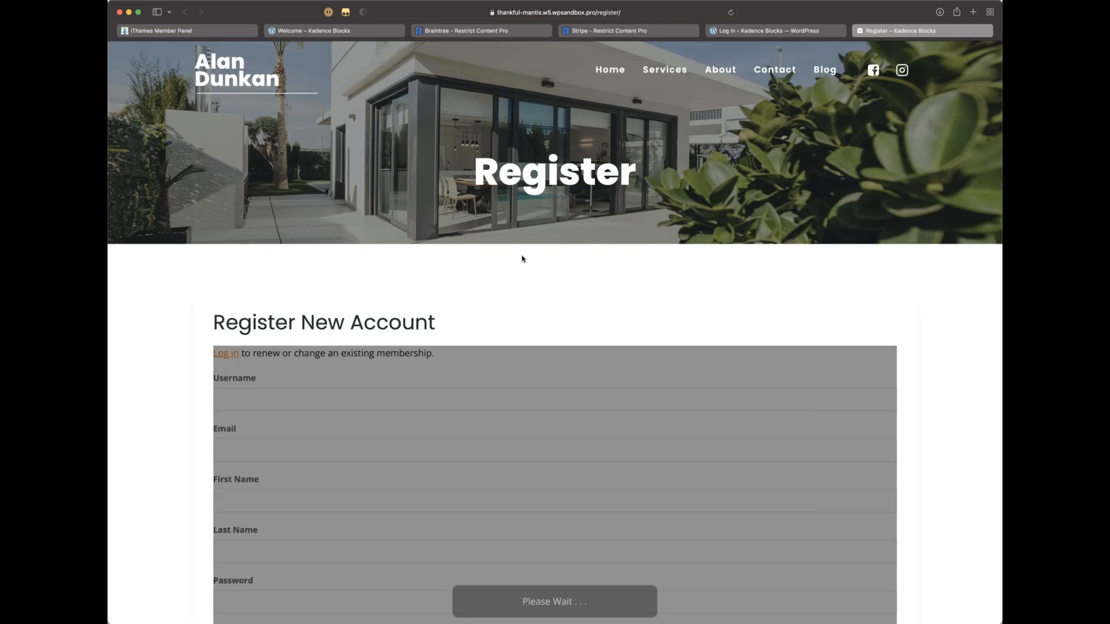
click(797, 32)
key(super+w)
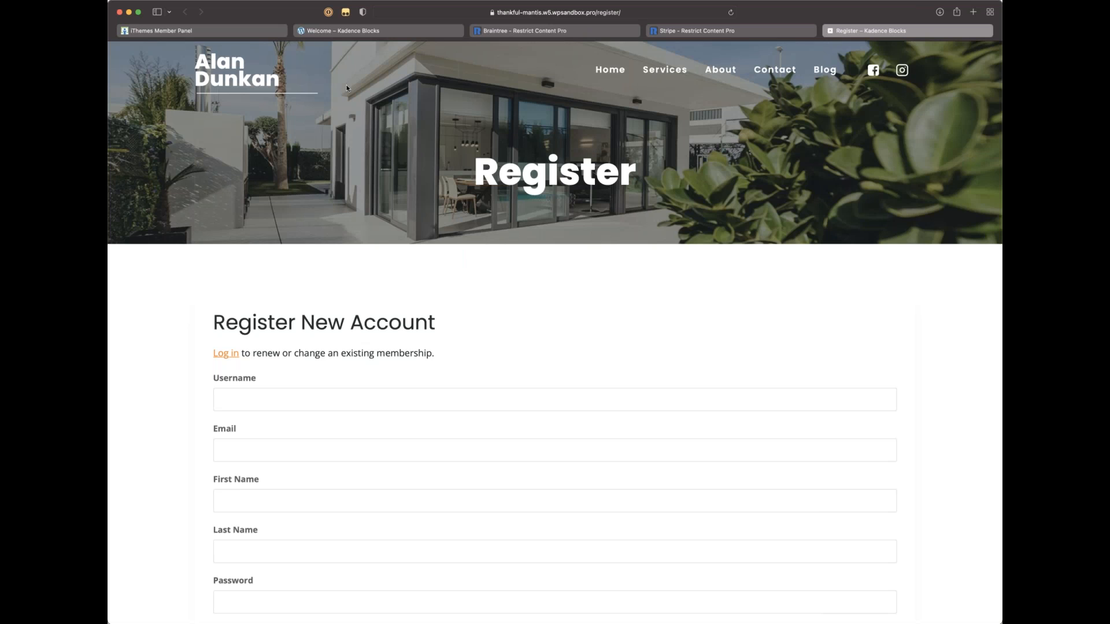
Step: Open a new tab and load wpsandbox.io
key(super+t)
text(wpsand)
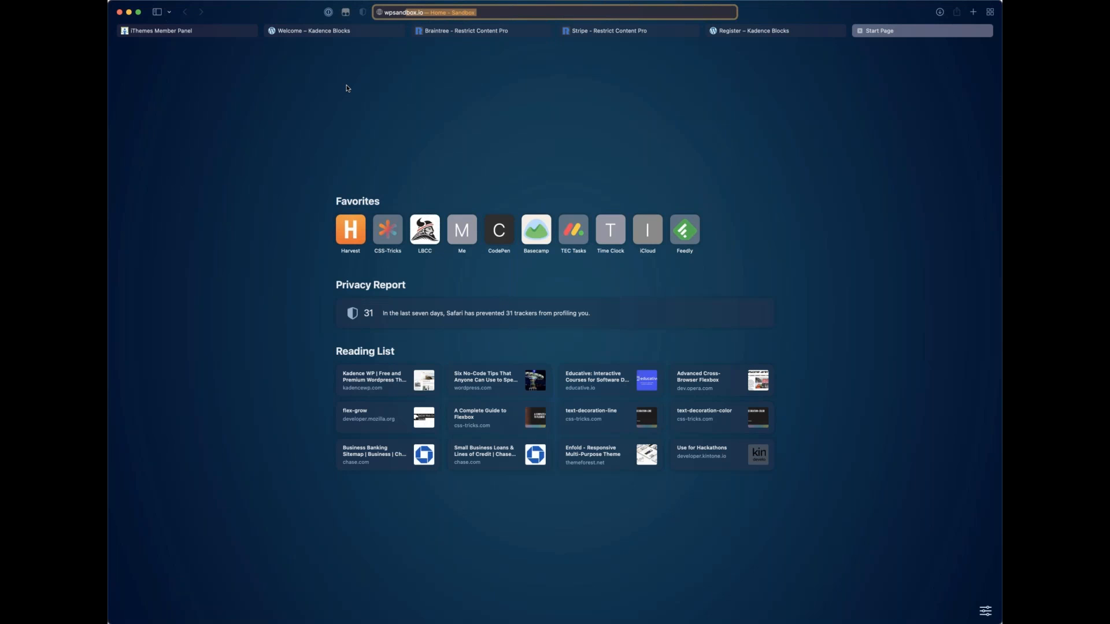
key(Return)
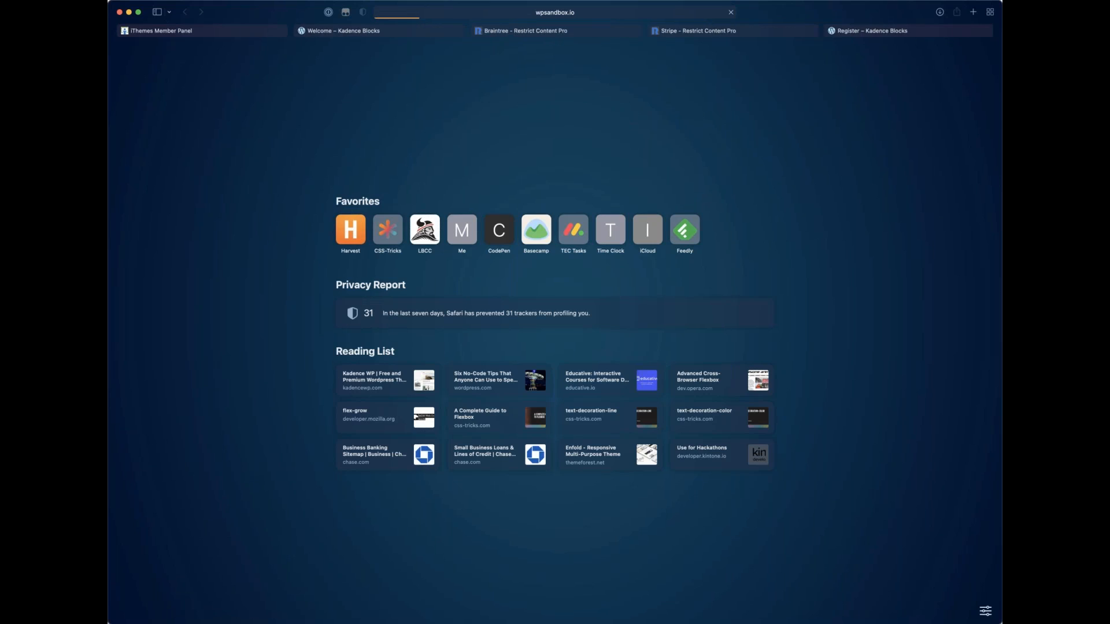
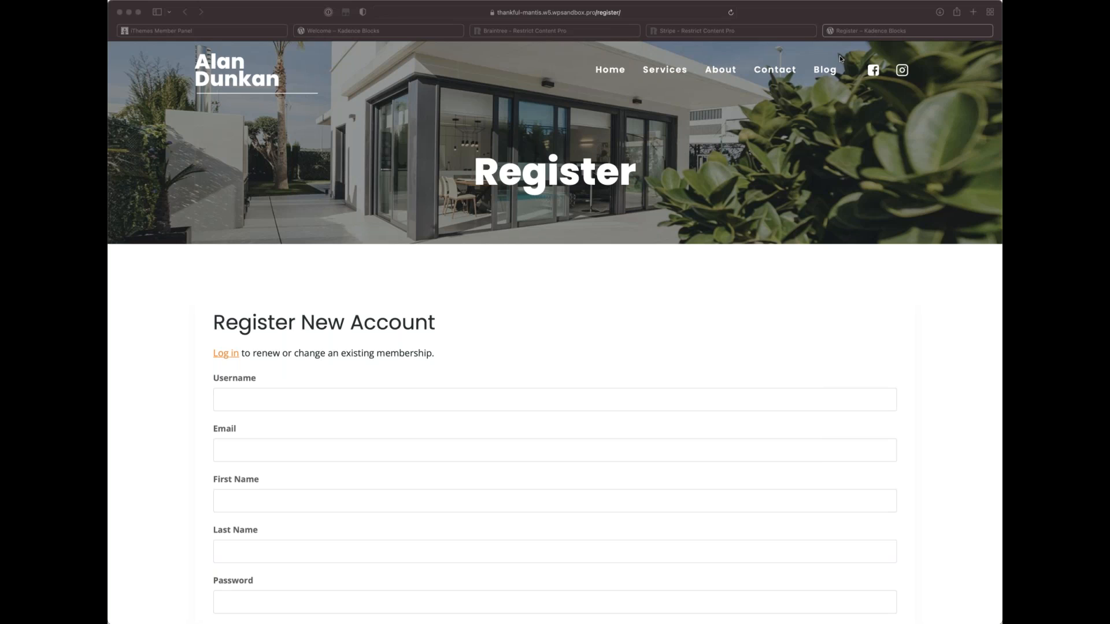
Step: Change the address from /register/ to /wp-admin/ to load the WordPress Dashboard
click(815, 15)
click(562, 13)
text(https://thankful-mantis.w5.wpsandbox.pro/wp-admin/)
key(Return)
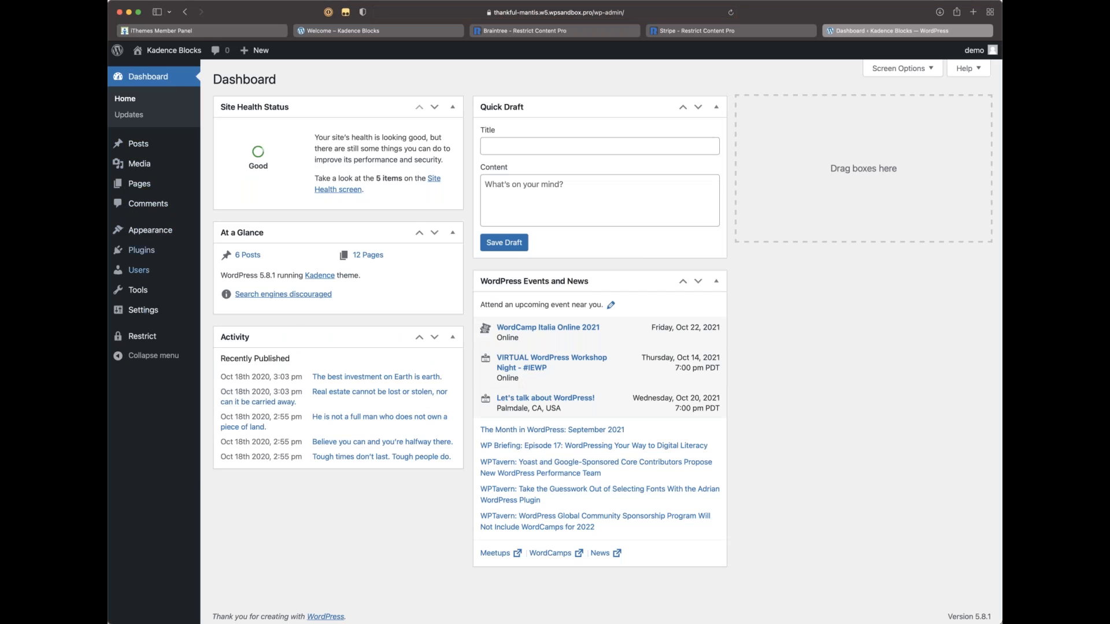
Step: Open Restrict > Payments, listing the Bronze $10.00 and Silver $15.00 Stripe payments
mouse_move(148, 332)
click(228, 402)
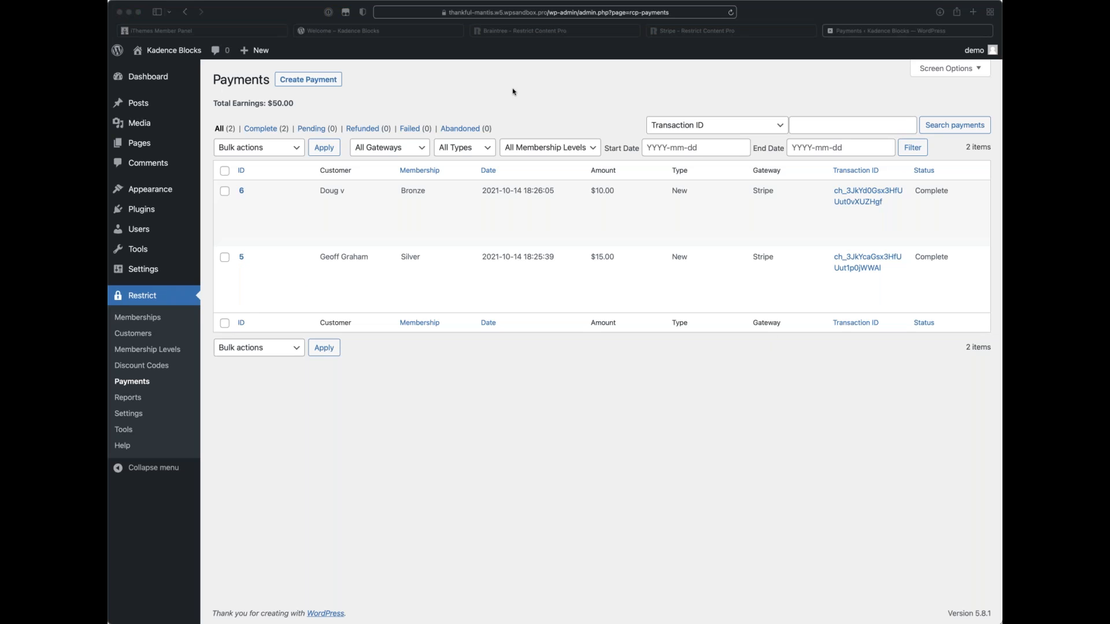
click(362, 41)
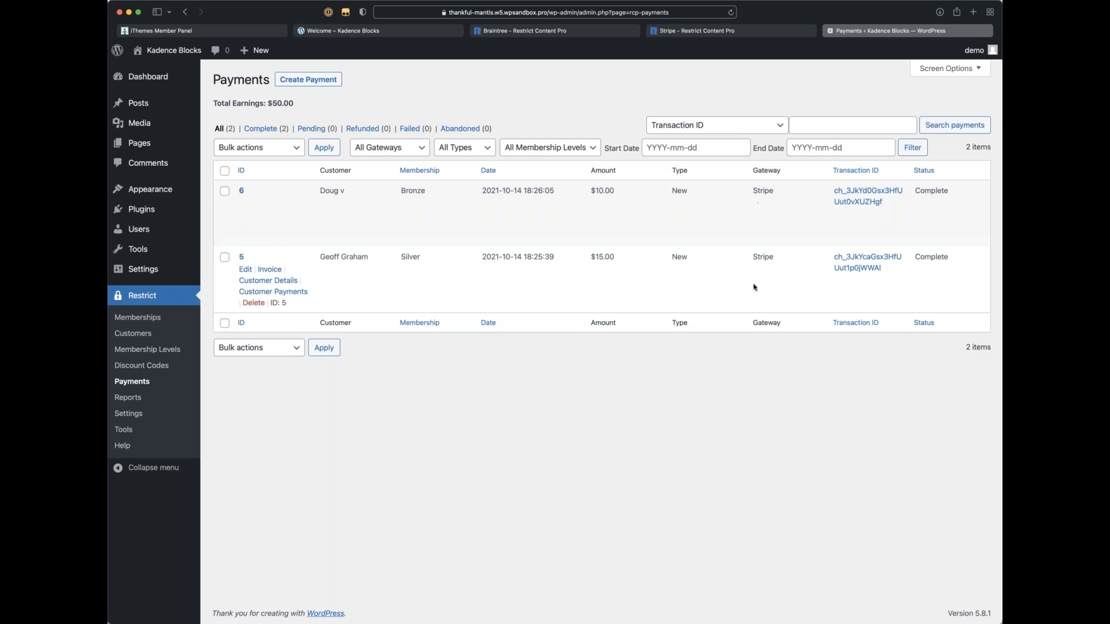
Step: View the earnings report, then open the first customer's page with the active Bronze membership
click(128, 398)
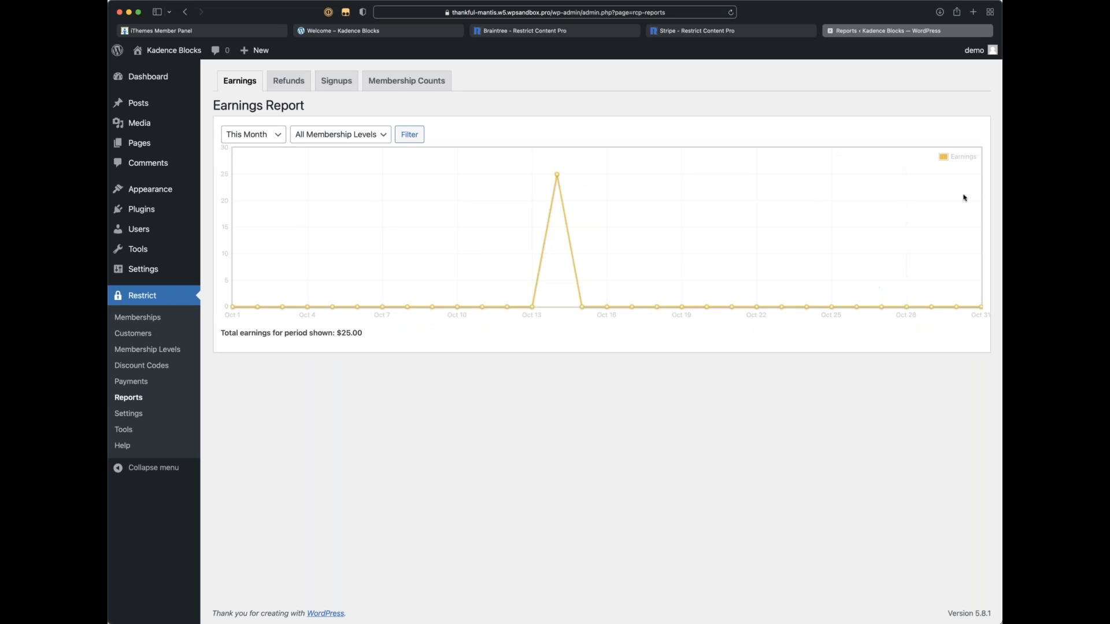
mouse_move(556, 176)
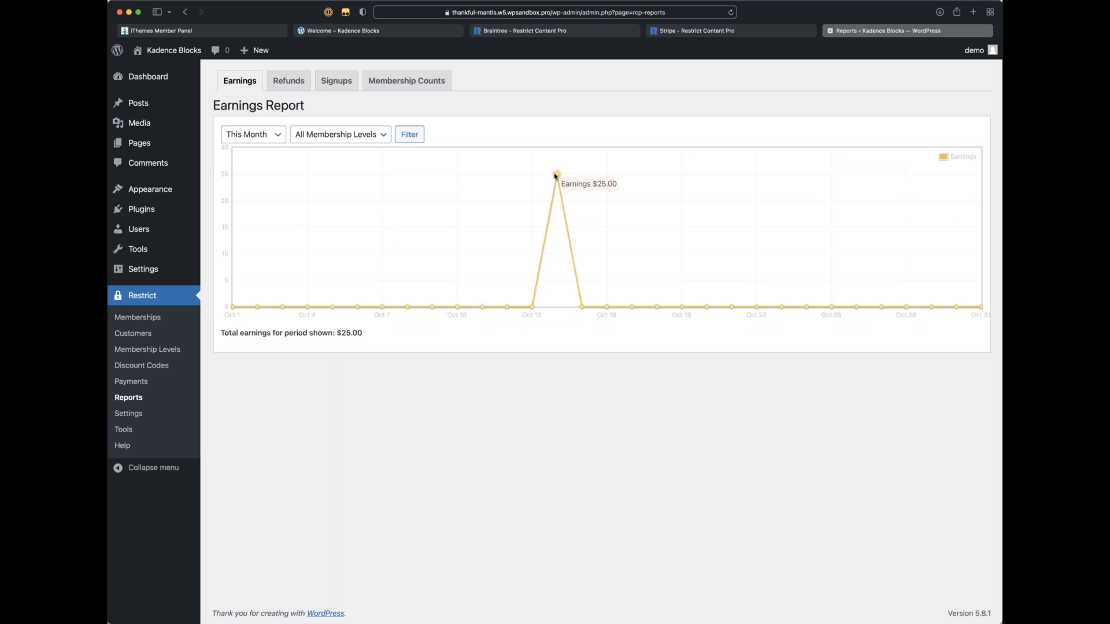
click(134, 334)
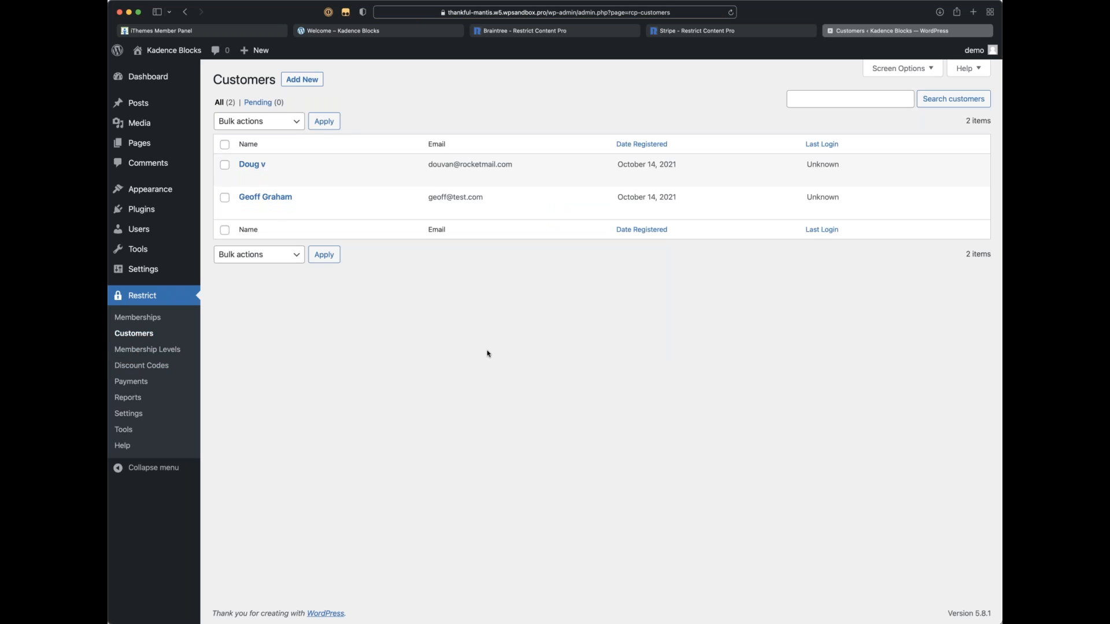
click(268, 257)
click(259, 180)
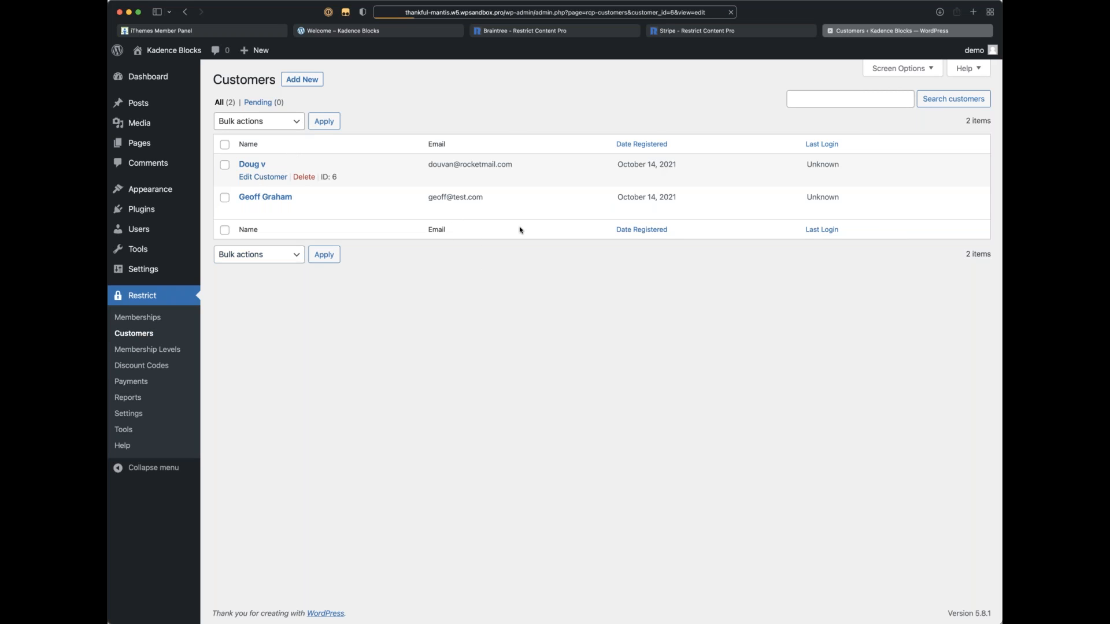
scroll(522, 229, down, 2)
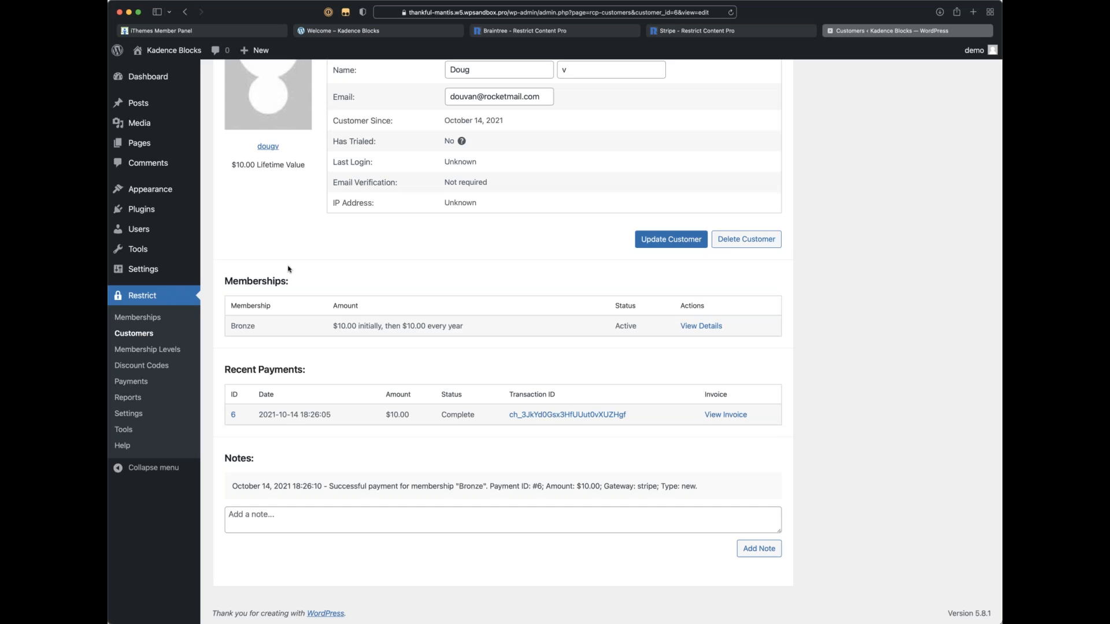
scroll(293, 267, up, 3)
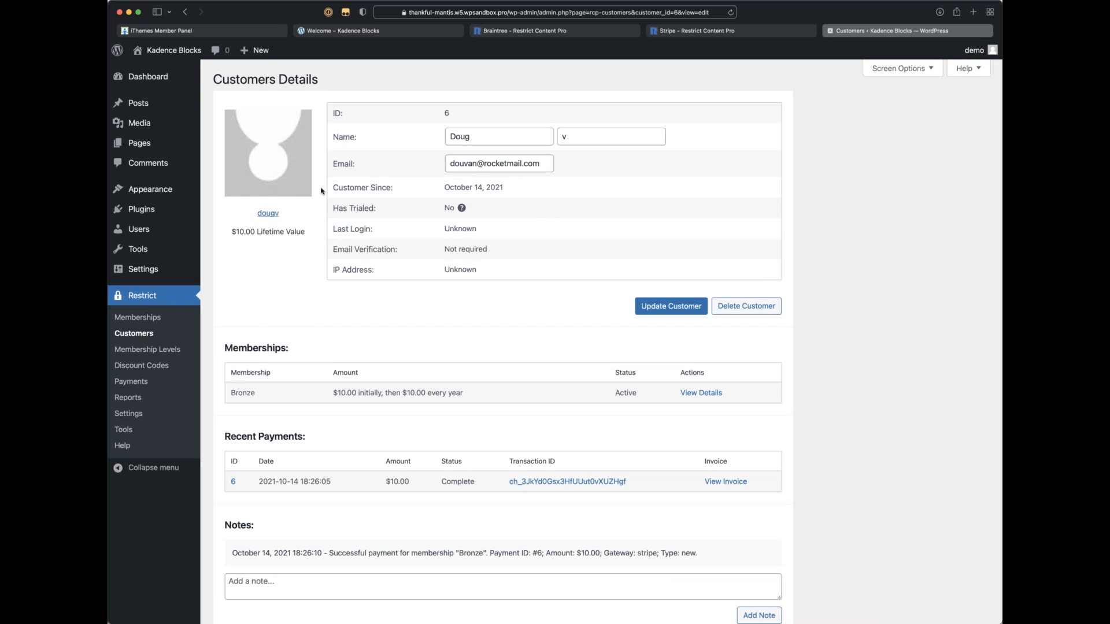
scroll(281, 301, up, 1)
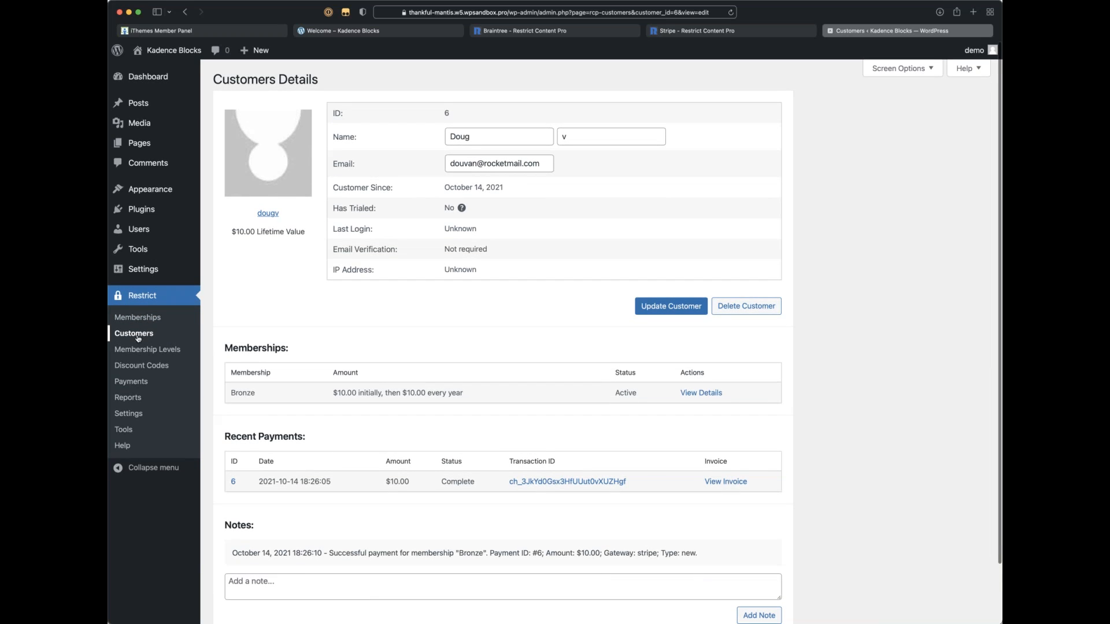
Step: Review the Payments settings' Gateways section, where only Stripe is enabled in sandbox mode
click(152, 317)
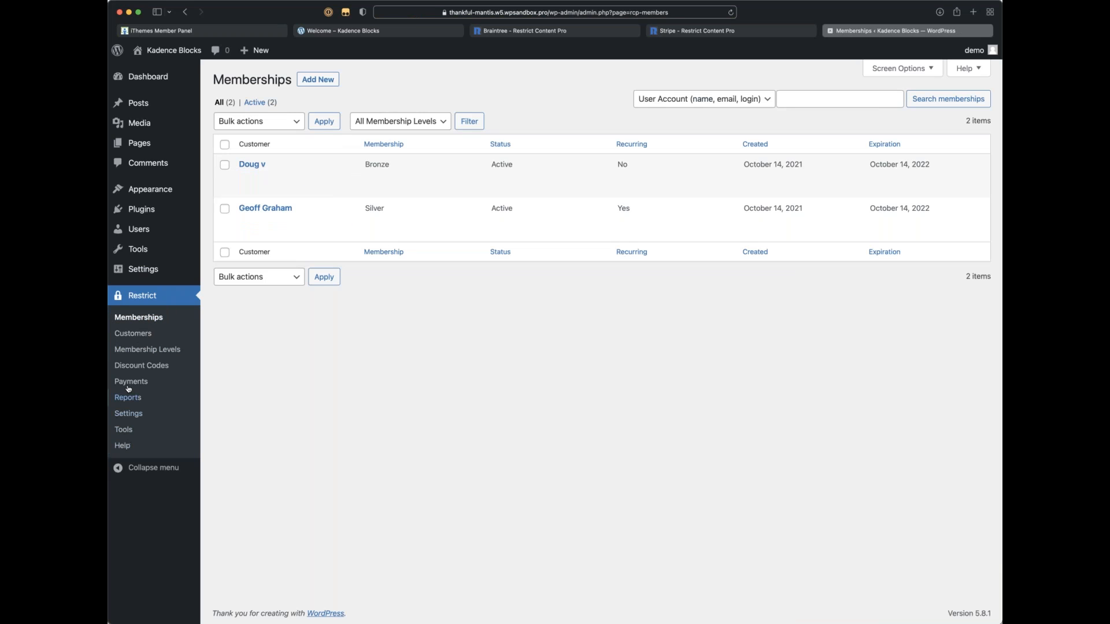
click(128, 381)
click(142, 318)
click(128, 413)
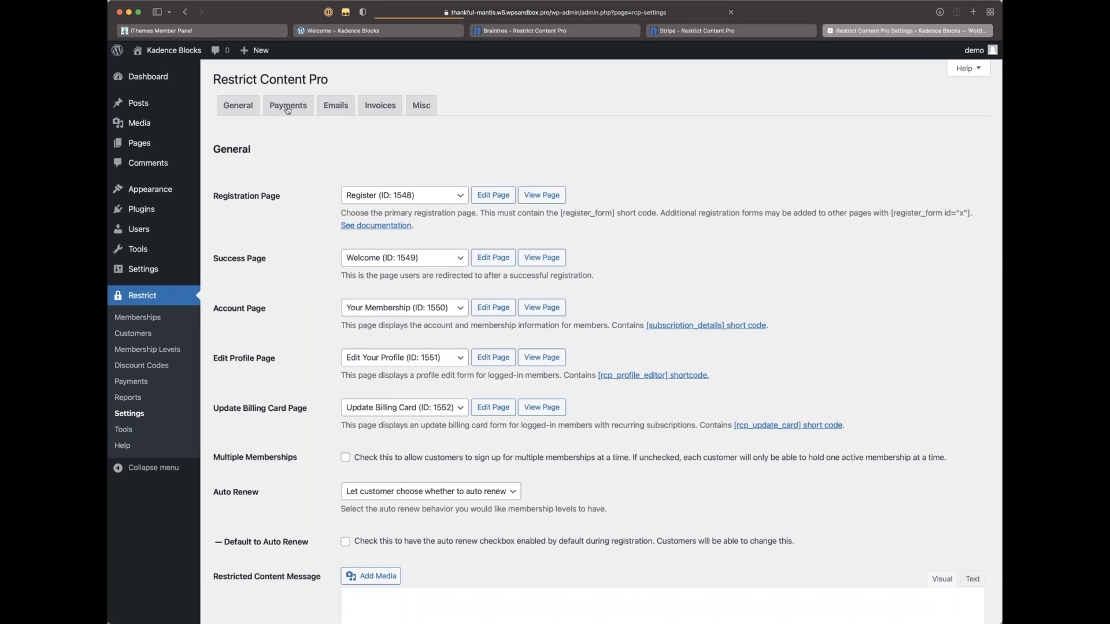
click(288, 105)
scroll(505, 295, down, 3)
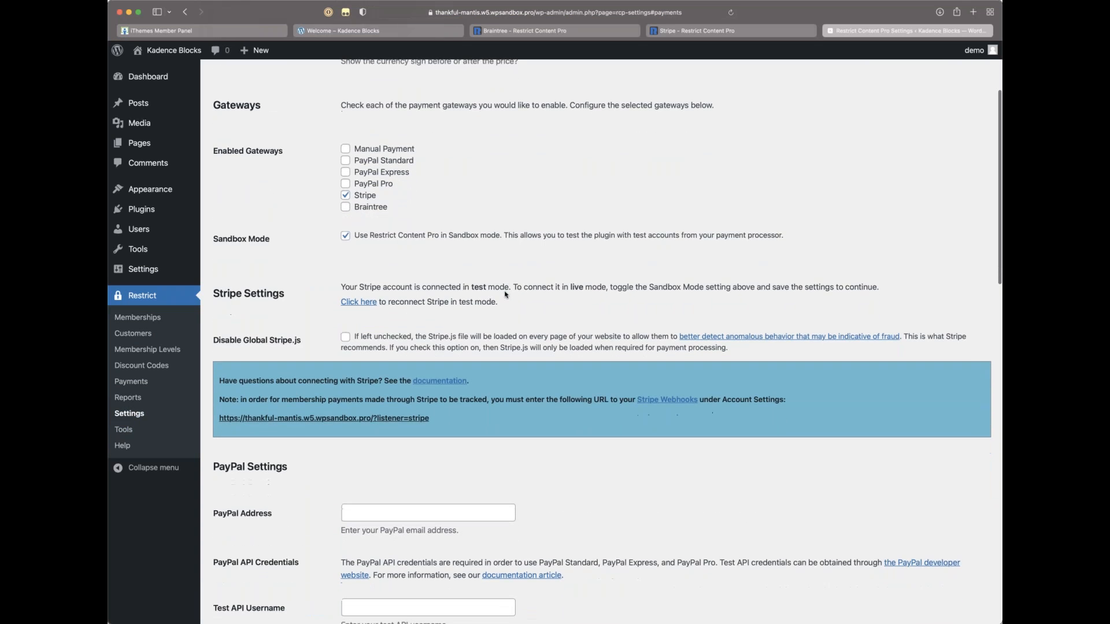
scroll(504, 295, down, 2)
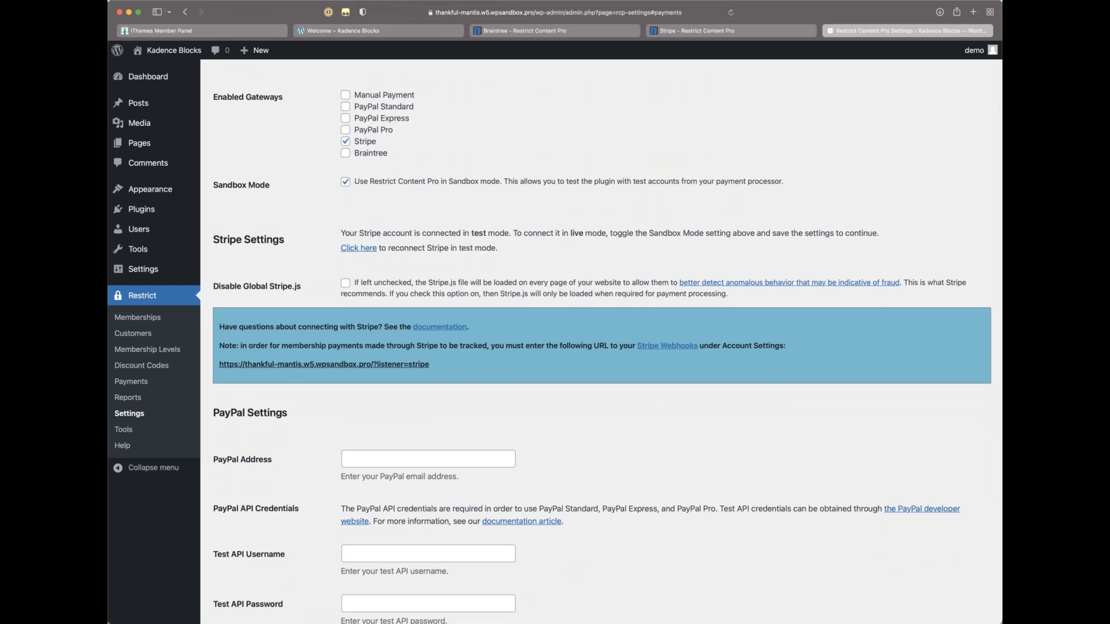
scroll(505, 294, down, 1)
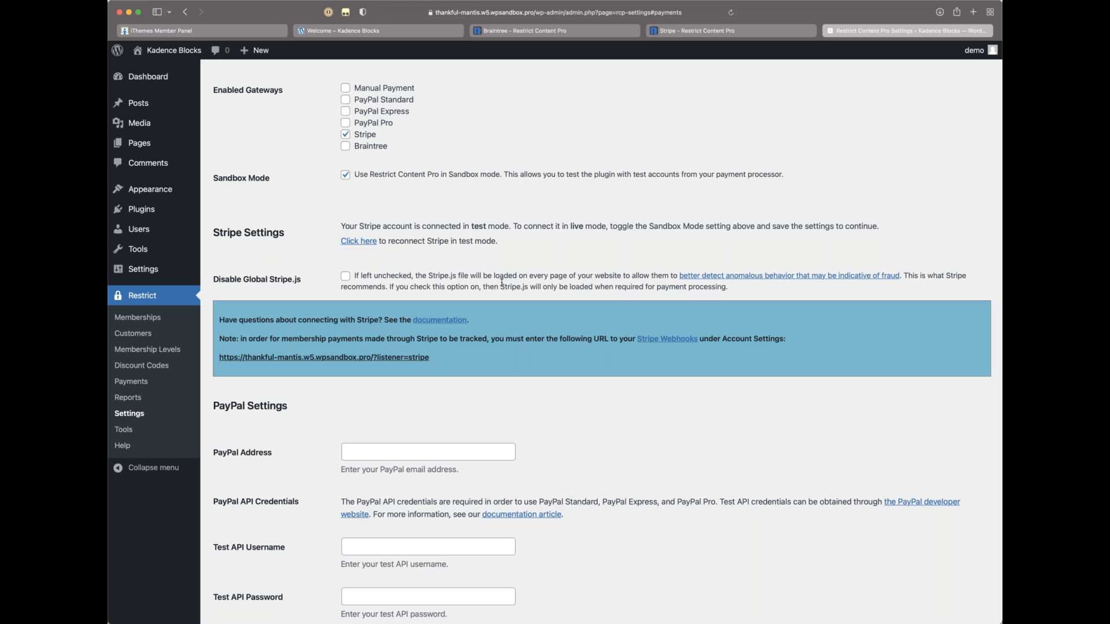
Step: Go to the Stripe website in a new tab
key(super+t)
text(strp)
key(BackSpace)
text(ipe)
key(Return)
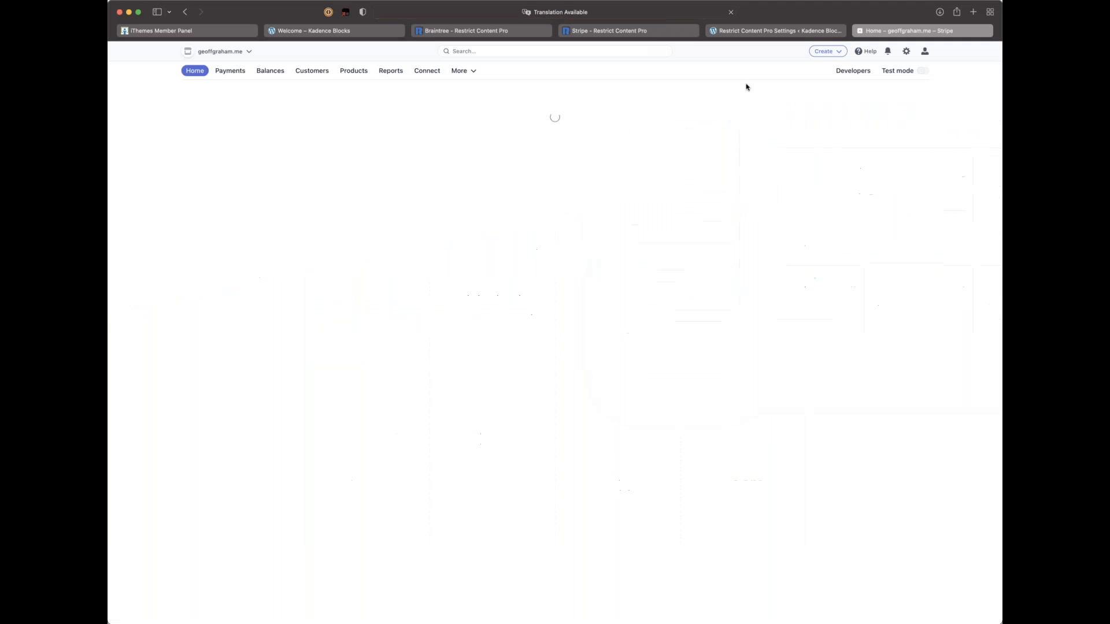
Step: Show Stripe's test-mode payments: Bronze $10.00, Silver $15.00 and Gold $25.00
click(230, 71)
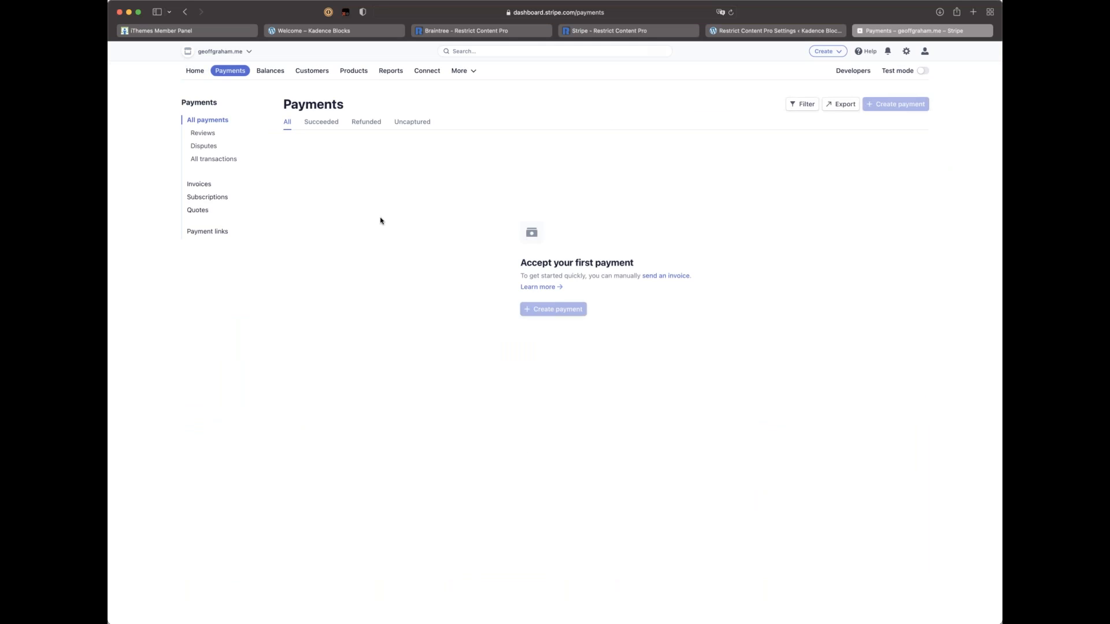
click(919, 70)
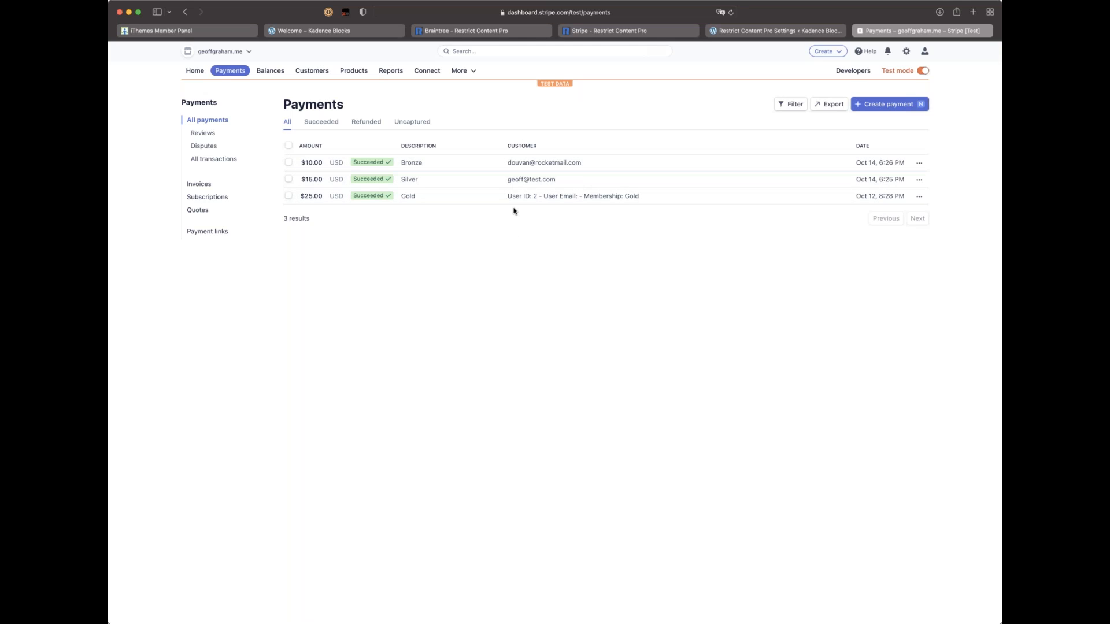
click(921, 71)
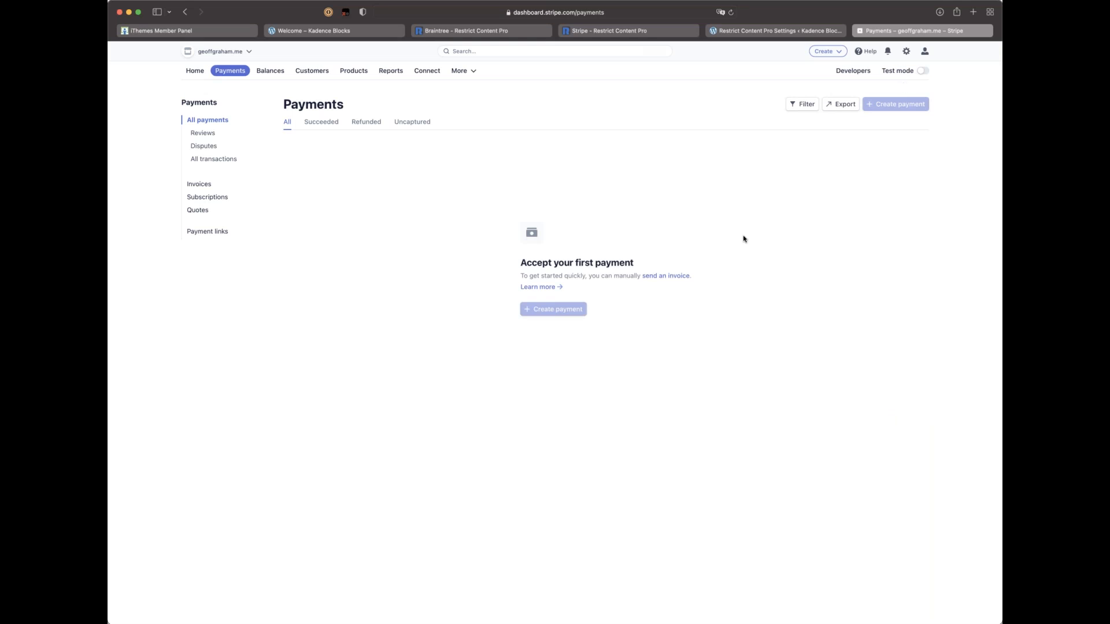
mouse_move(561, 312)
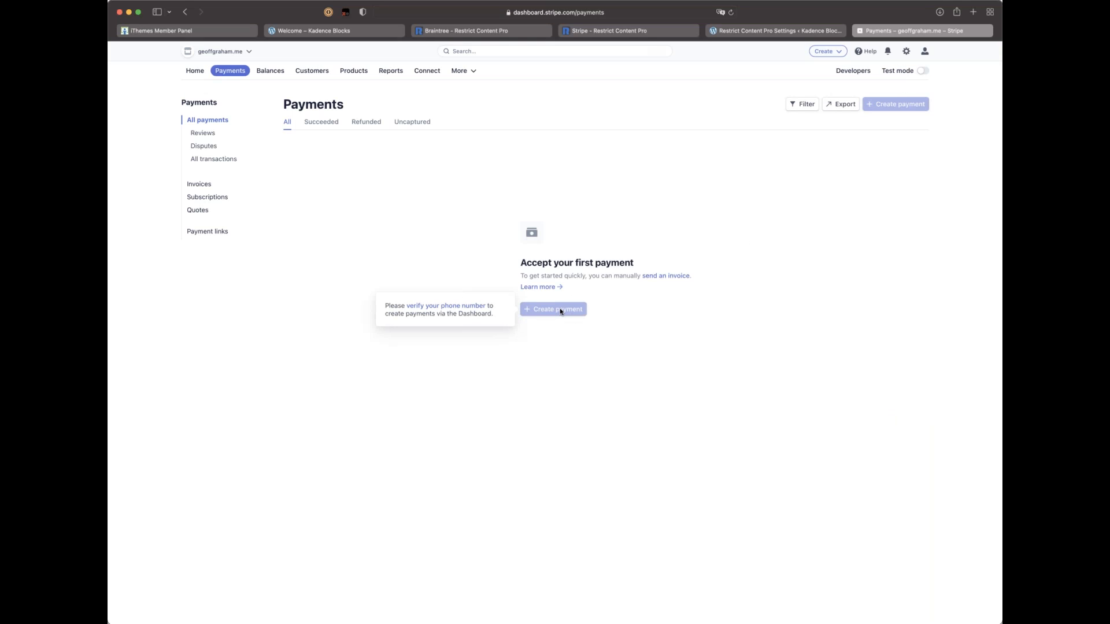
click(922, 71)
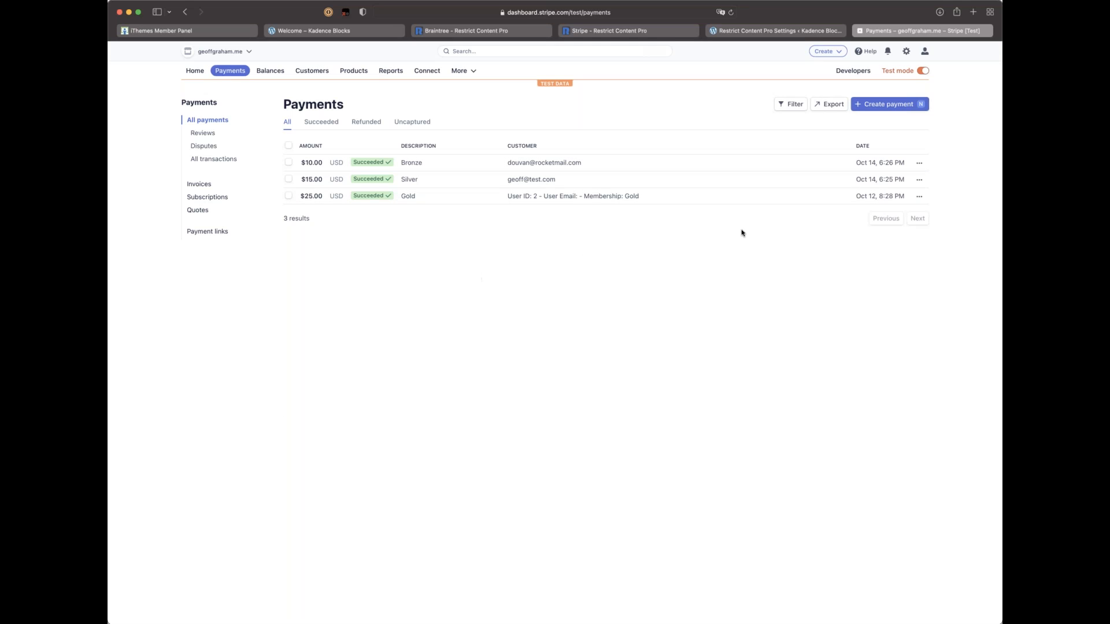
Step: Start a $15.00 test payment and create a new customer from the typed name
click(870, 109)
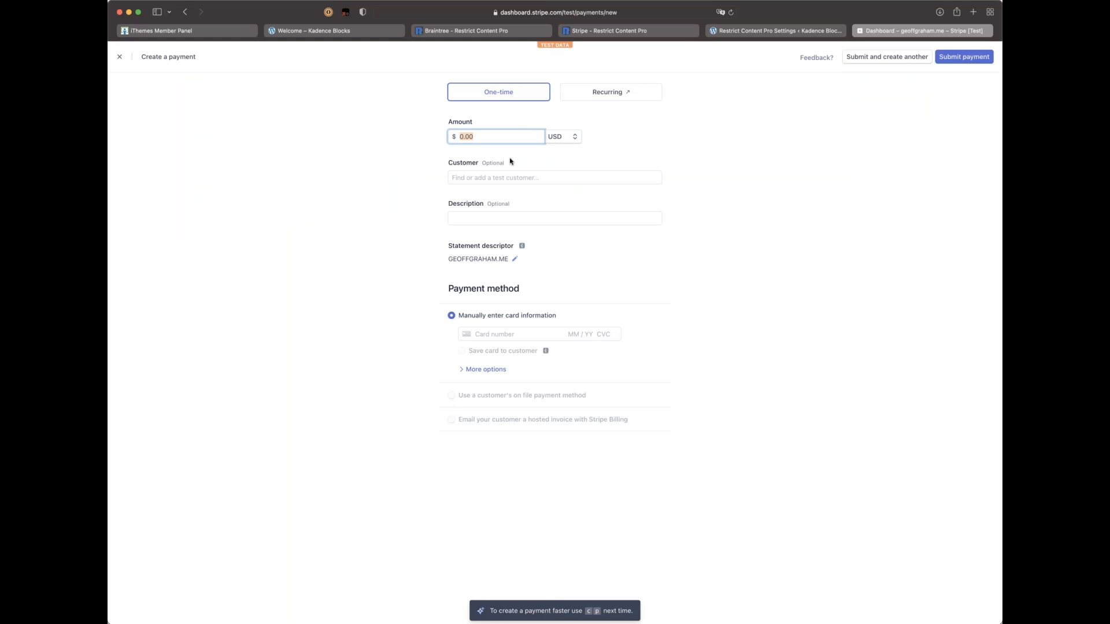
key(BackSpace)
text(15)
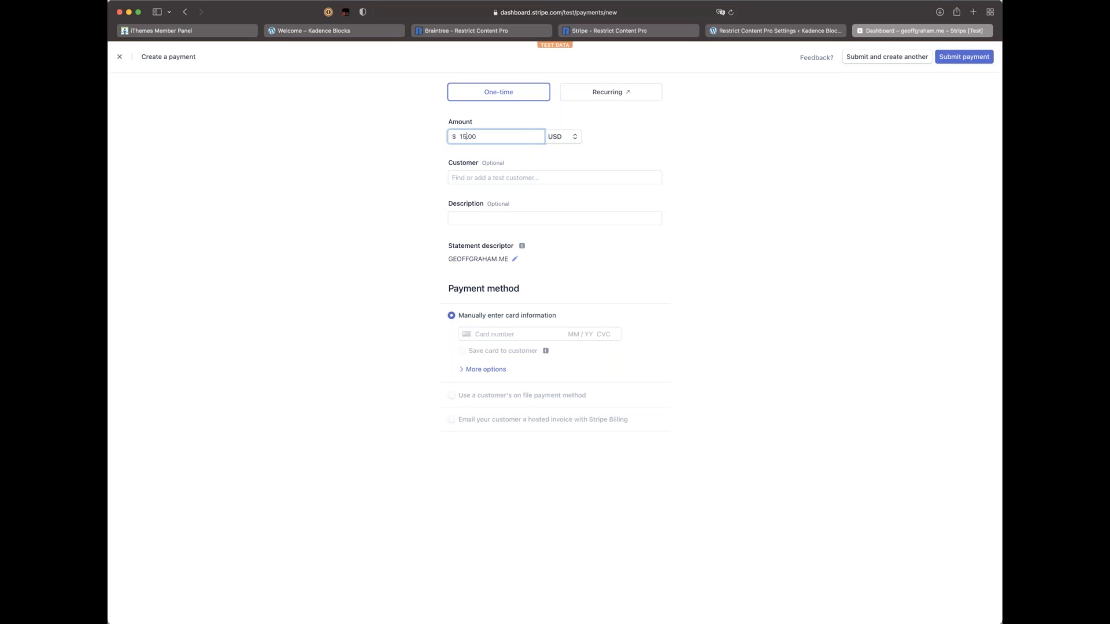
click(501, 177)
text(Fred)
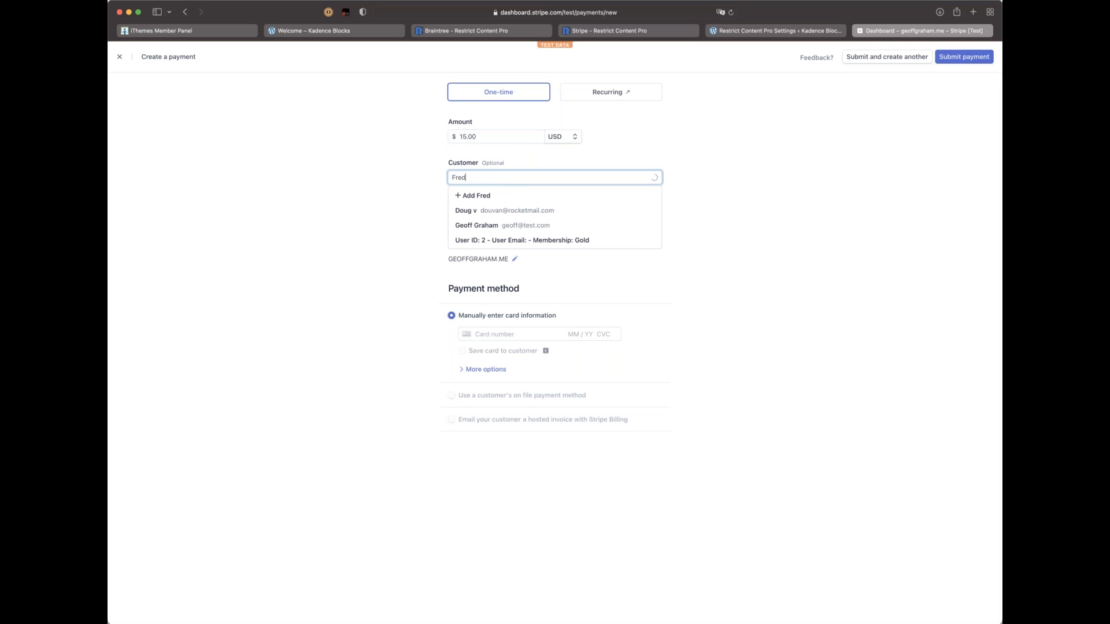
click(377, 204)
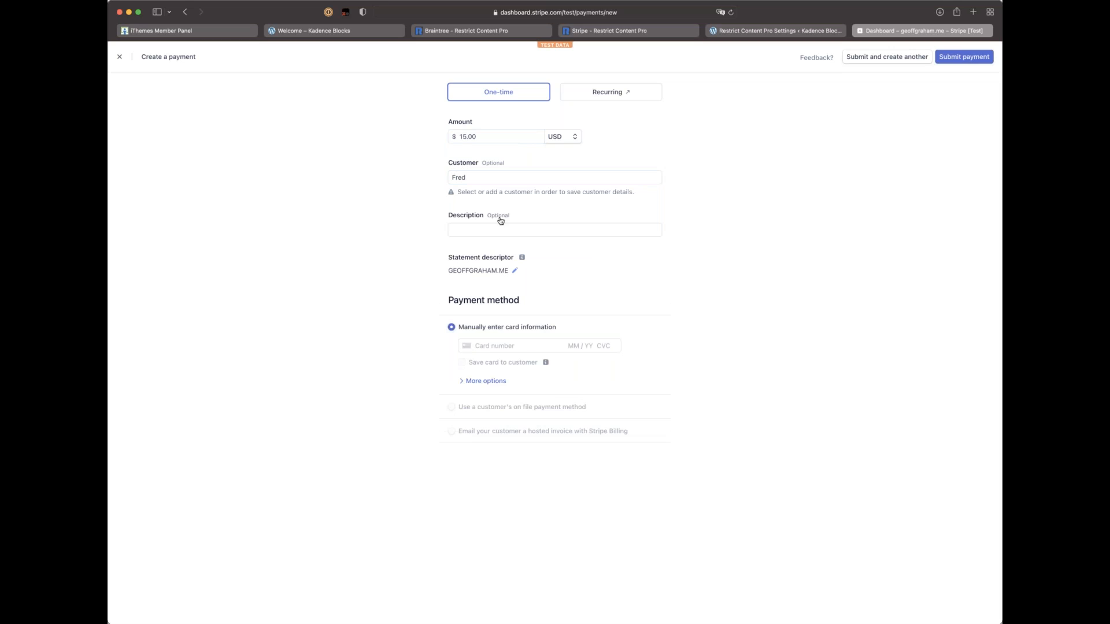
click(494, 179)
text(Flinstone)
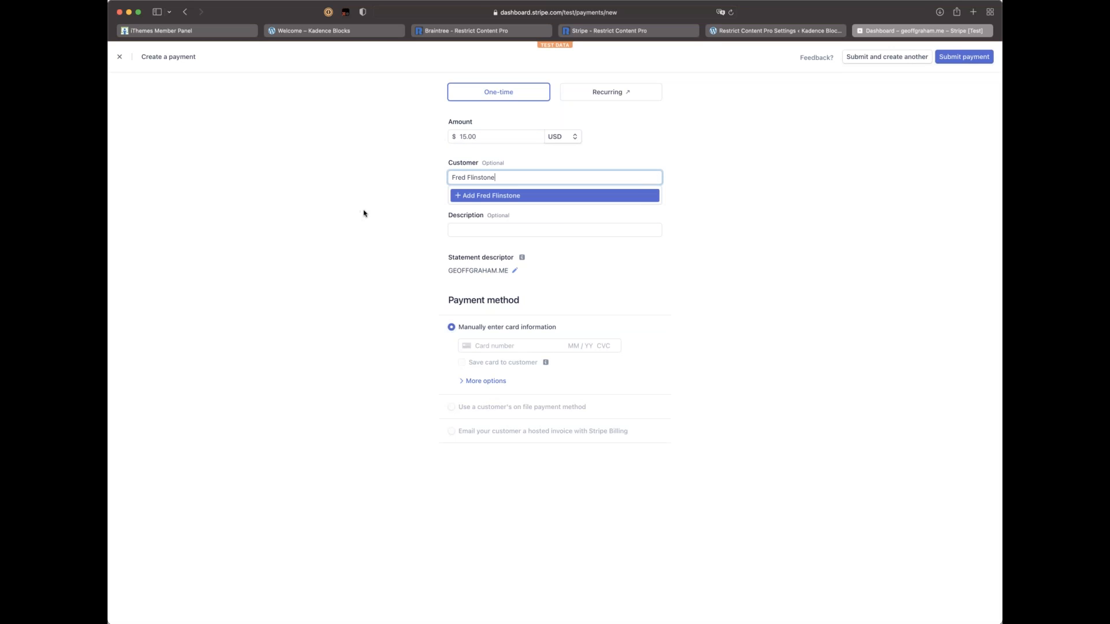
click(496, 196)
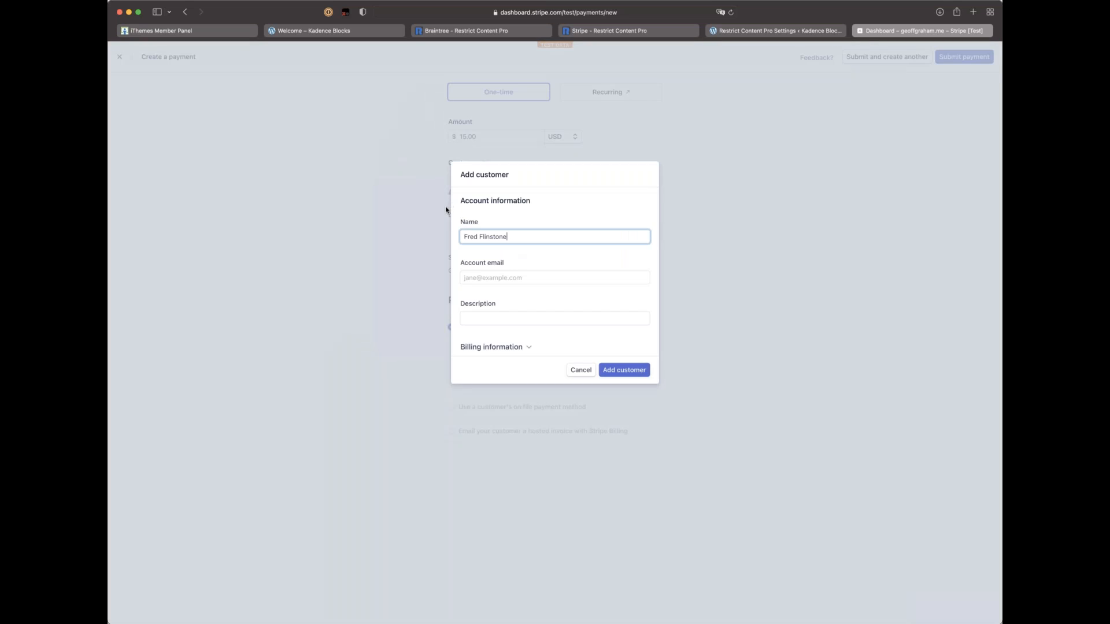
Step: Enter the new customer's e-mail and billing details and attach the customer to the payment
click(487, 278)
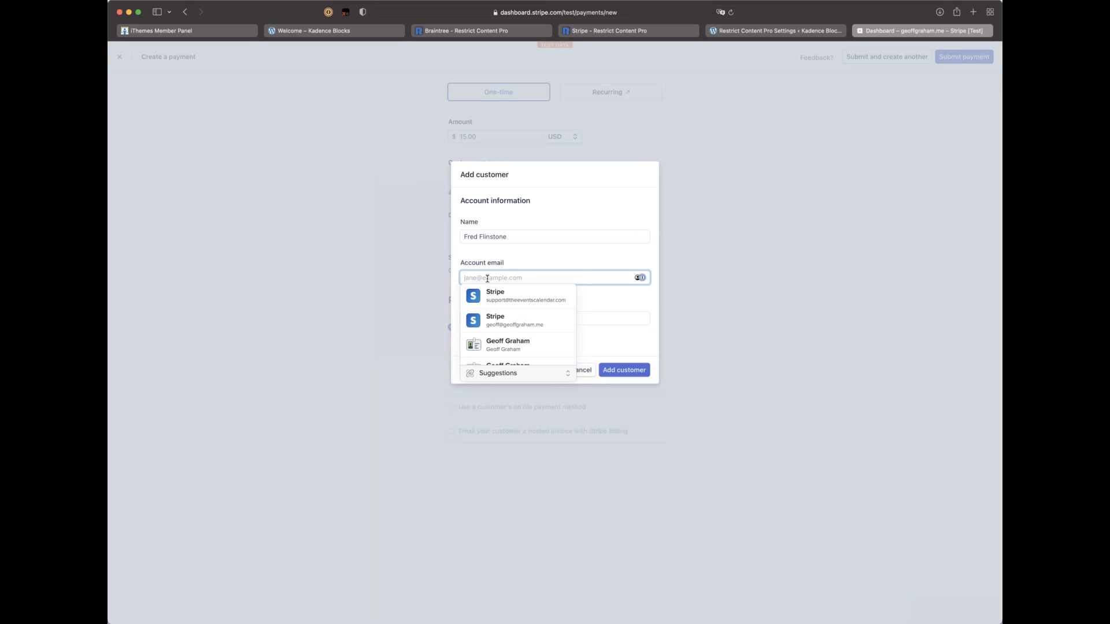
text(frfed@flinstonesexample)
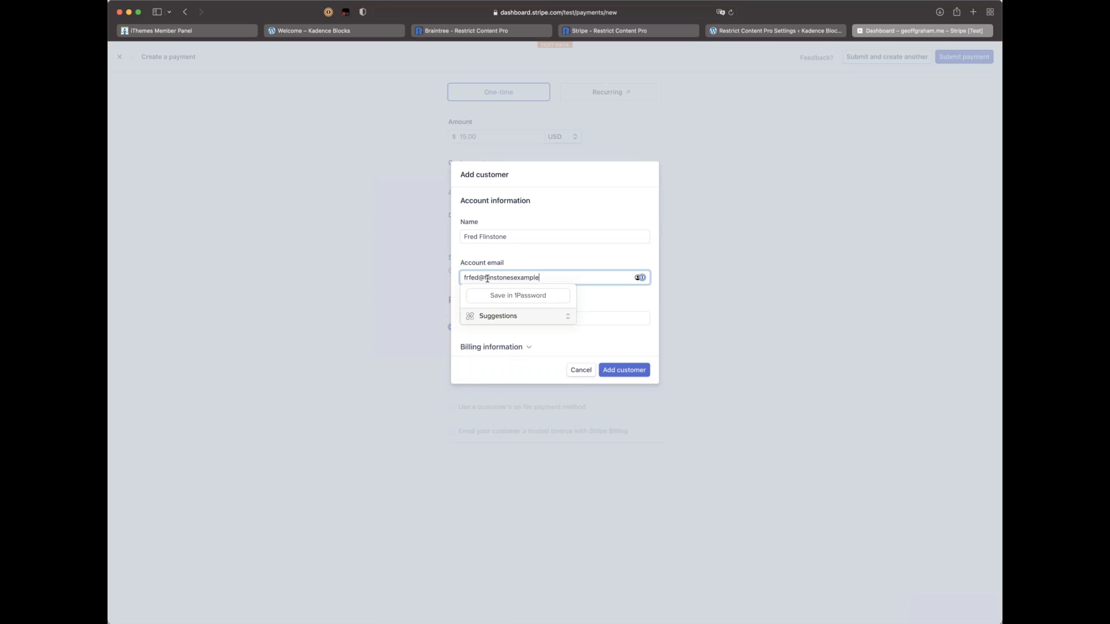
text(s.com)
key(BackSpace)
key(BackSpace)
key(BackSpace)
key(BackSpace)
text(.com)
click(615, 232)
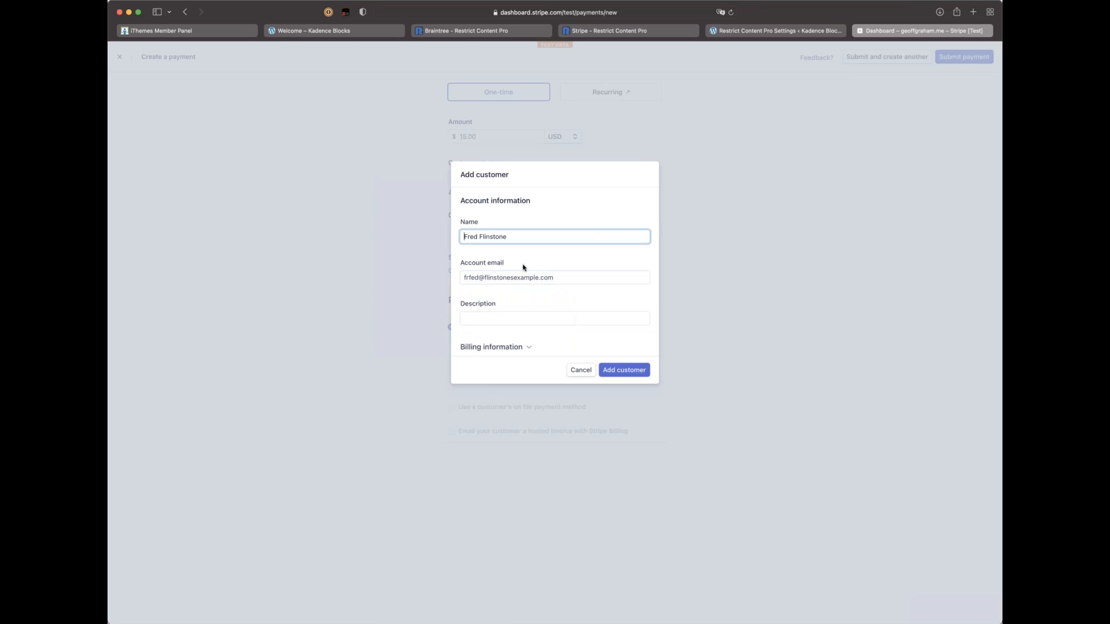
click(472, 278)
key(BackSpace)
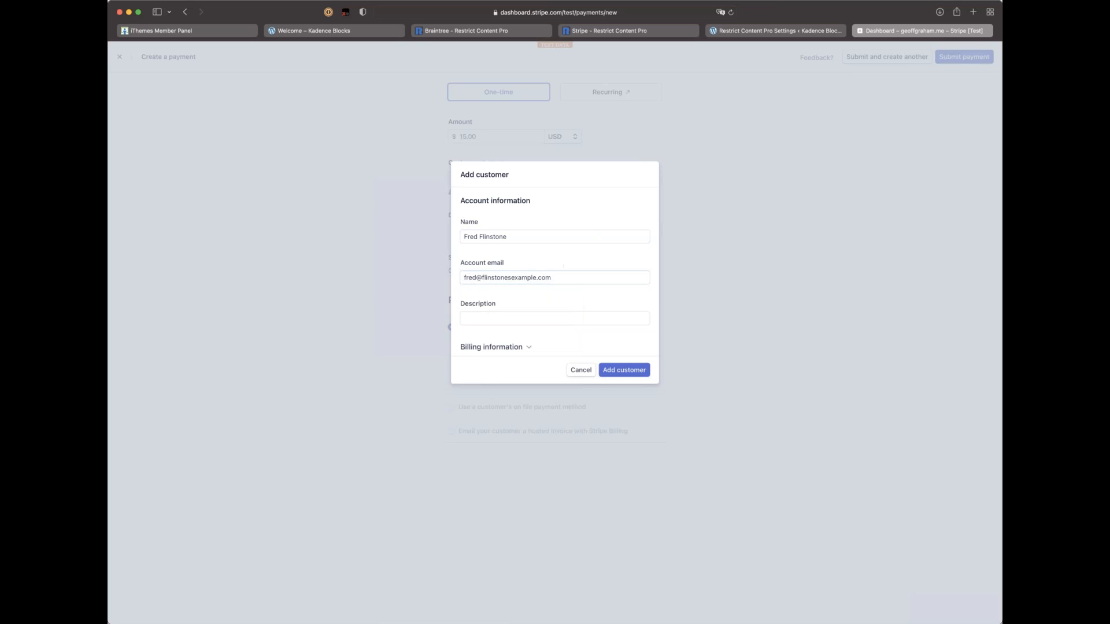
click(507, 348)
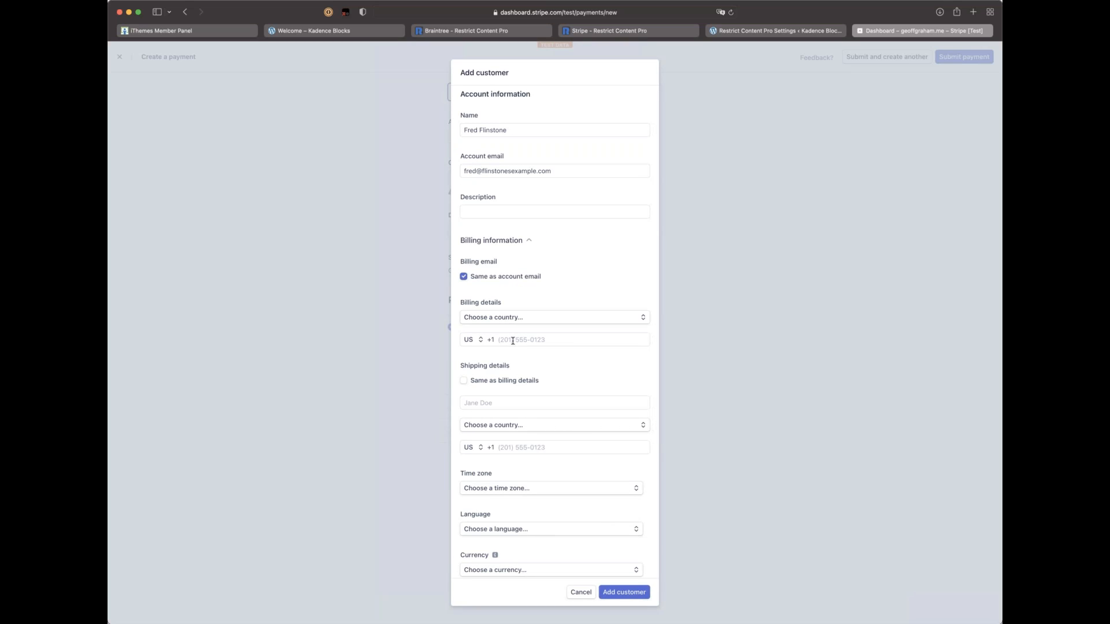
scroll(517, 339, down, 3)
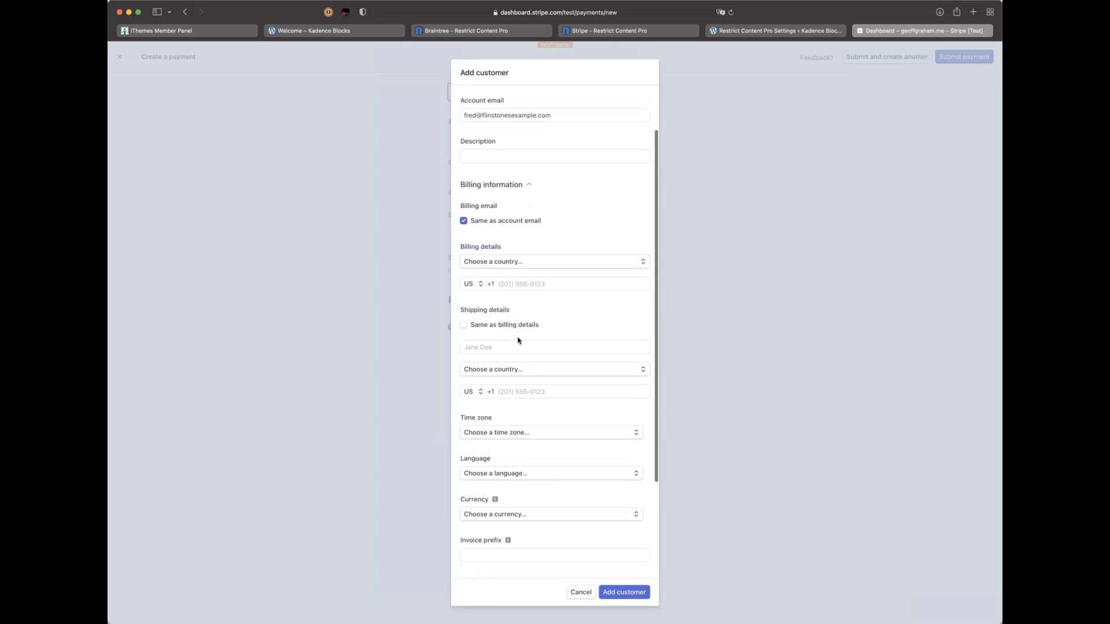
click(624, 591)
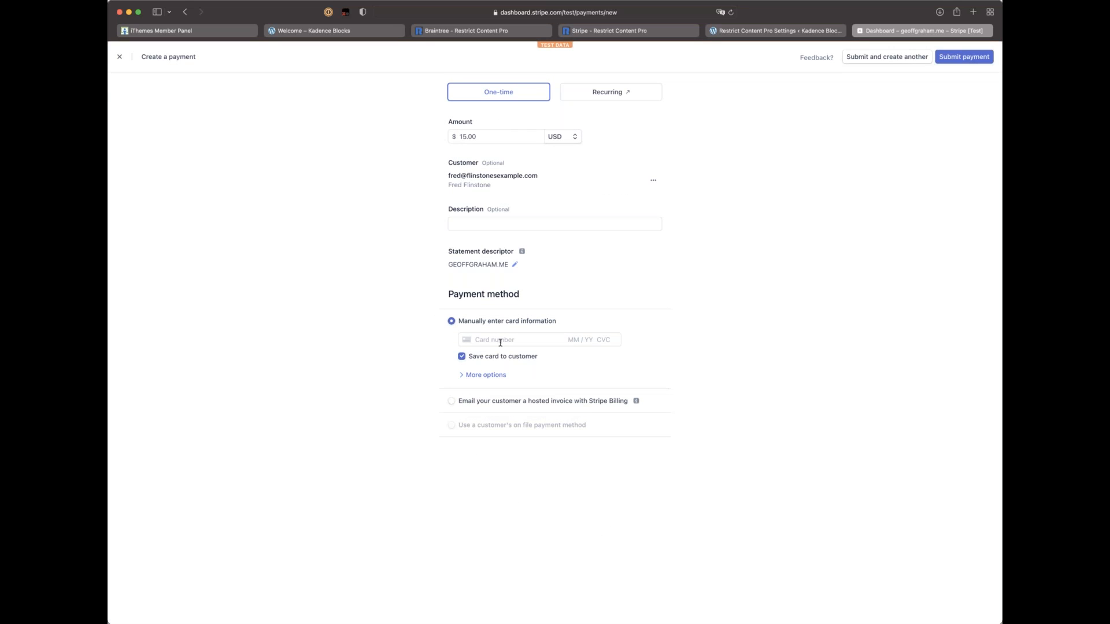
click(501, 341)
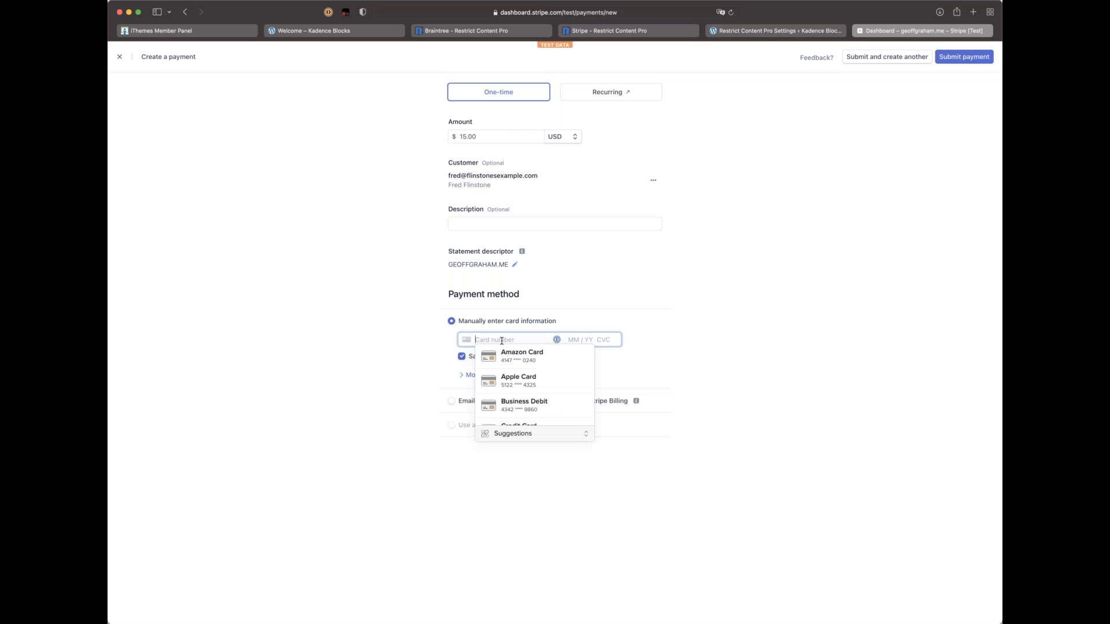
click(763, 31)
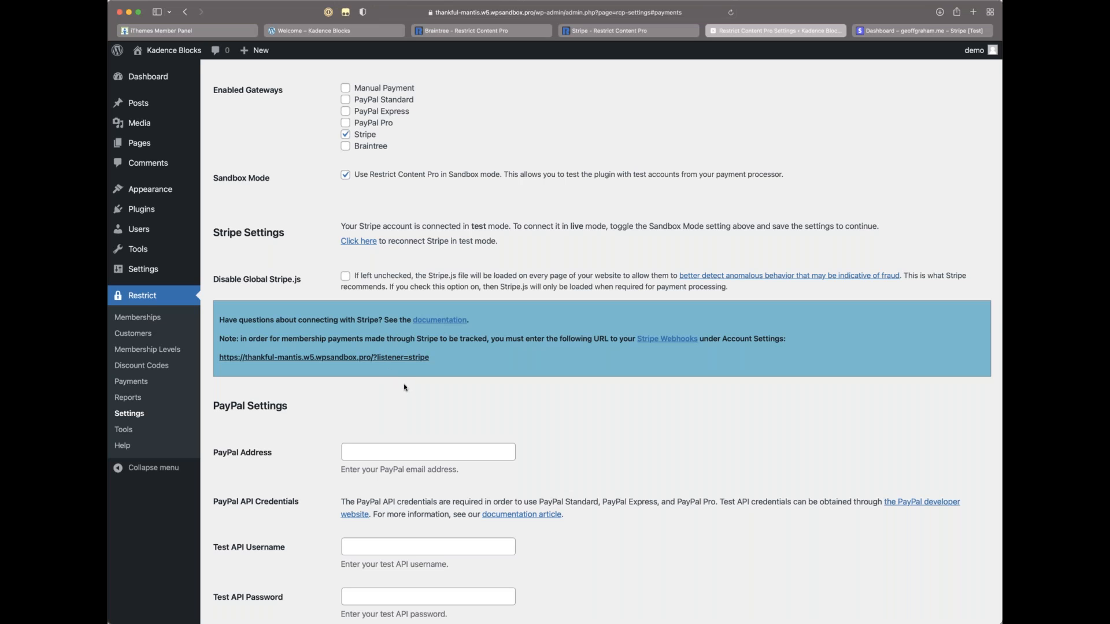
Step: Search the web for 'stripe test card info' in a new tab
scroll(404, 387, down, 3)
scroll(405, 387, up, 6)
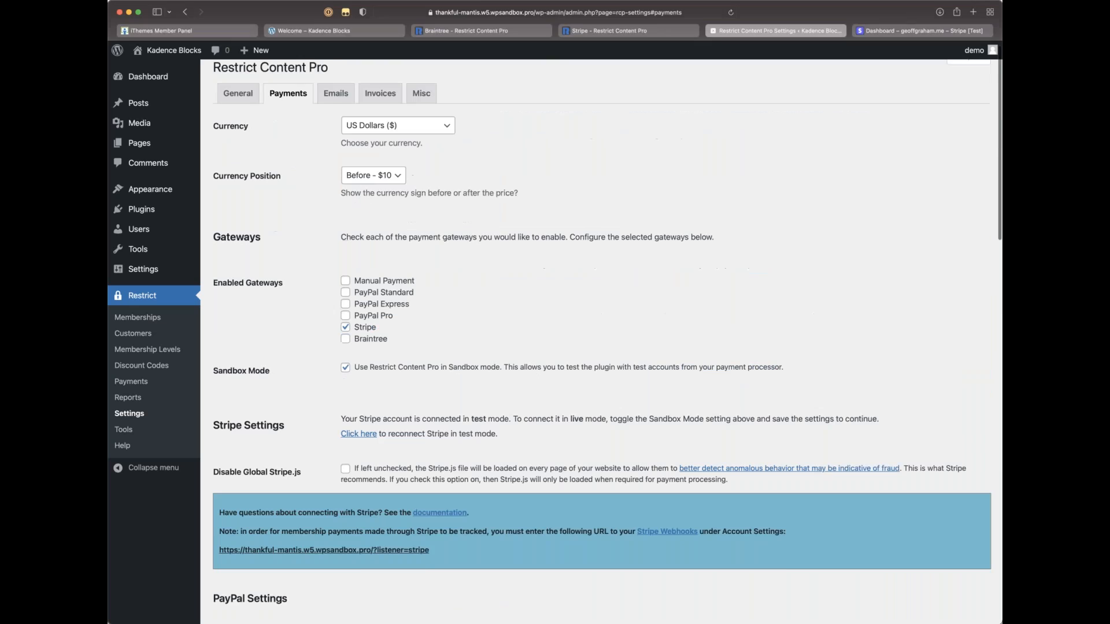
scroll(411, 377, up, 1)
key(super+t)
text(stripe )
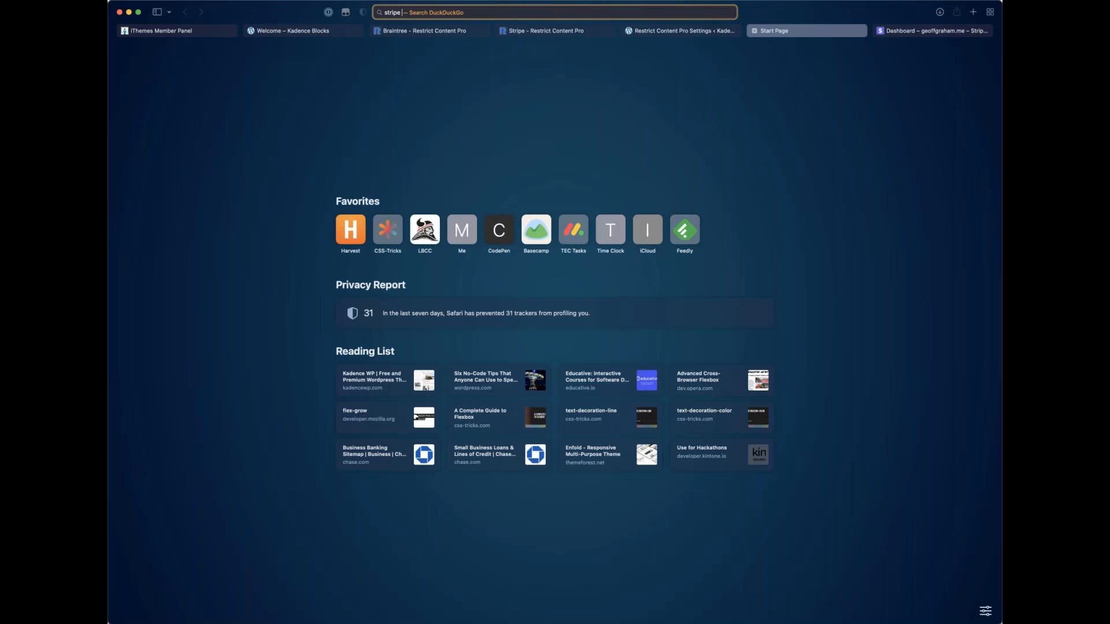
text(test card info)
key(Return)
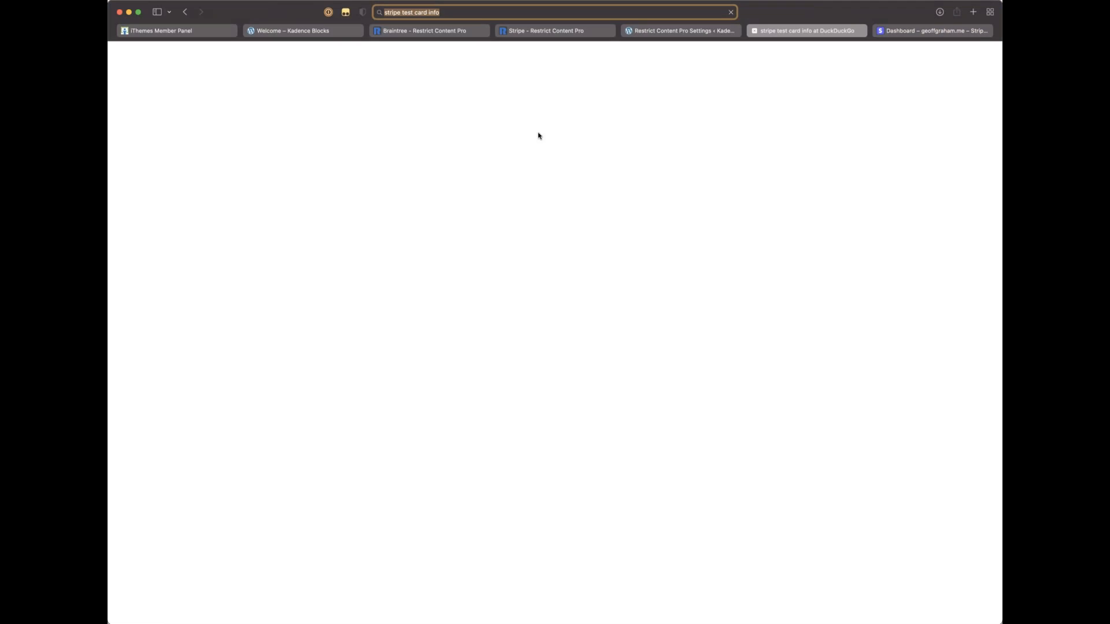
click(267, 173)
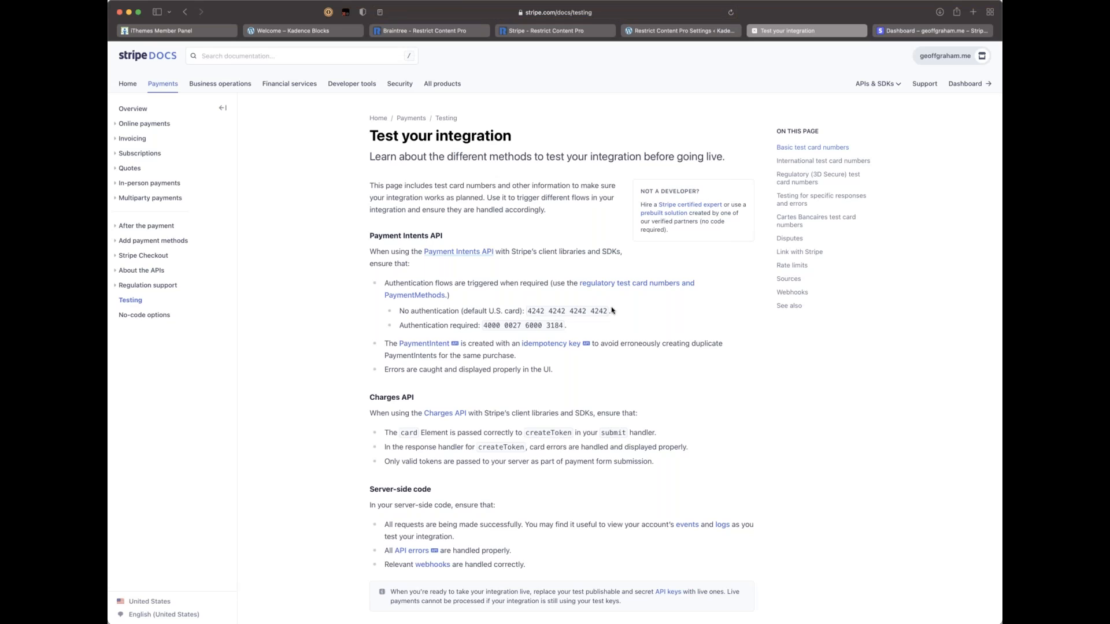
drag(596, 310, 526, 311)
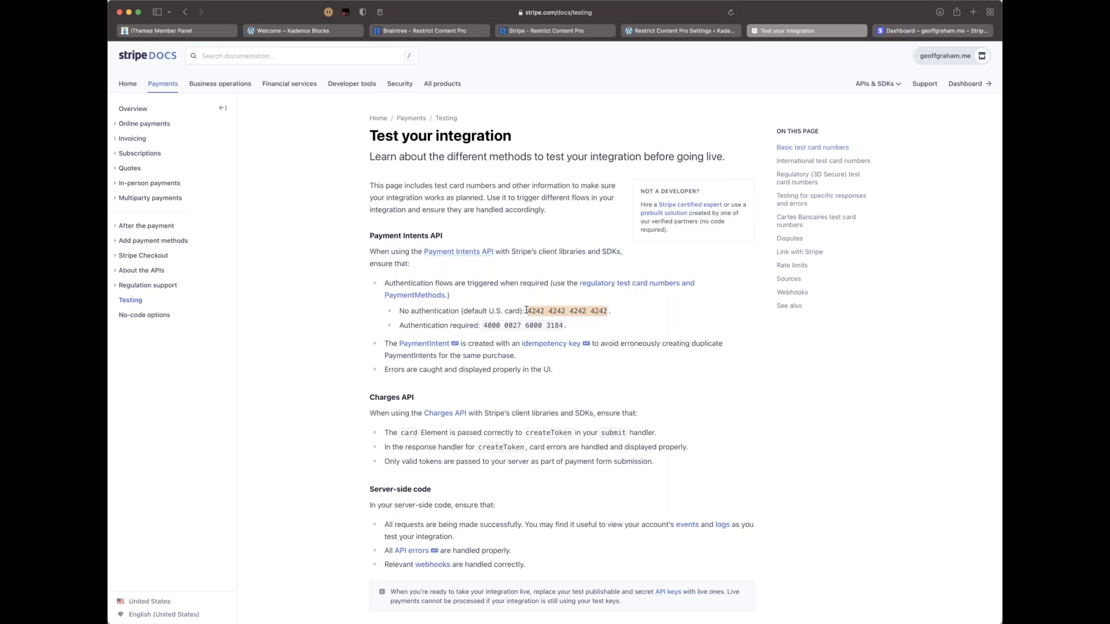
click(681, 30)
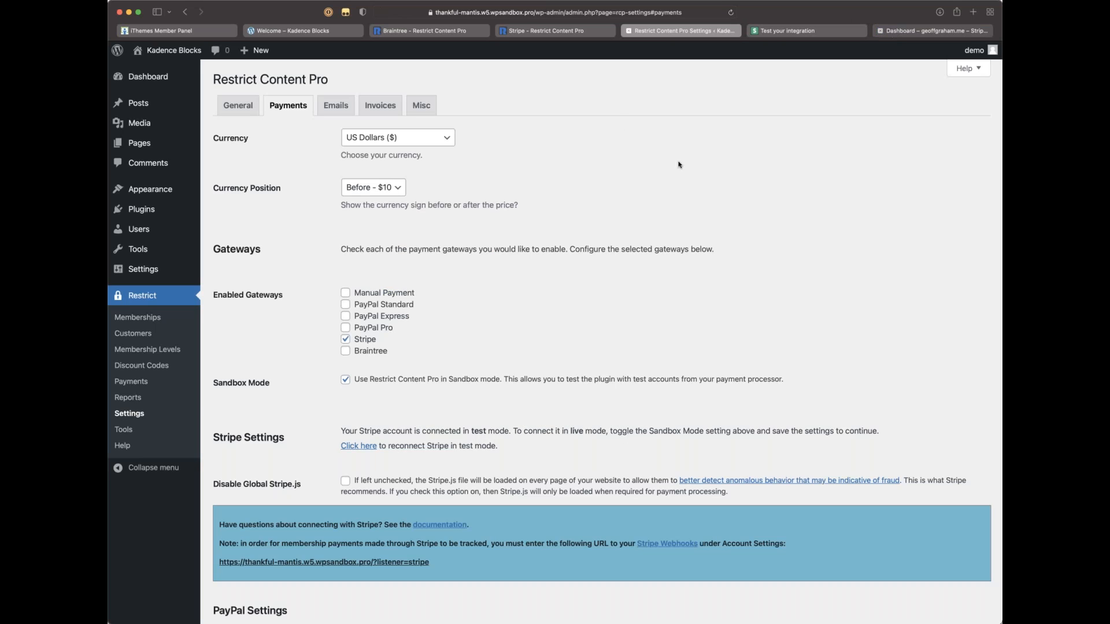
click(883, 32)
click(513, 339)
key(super+v)
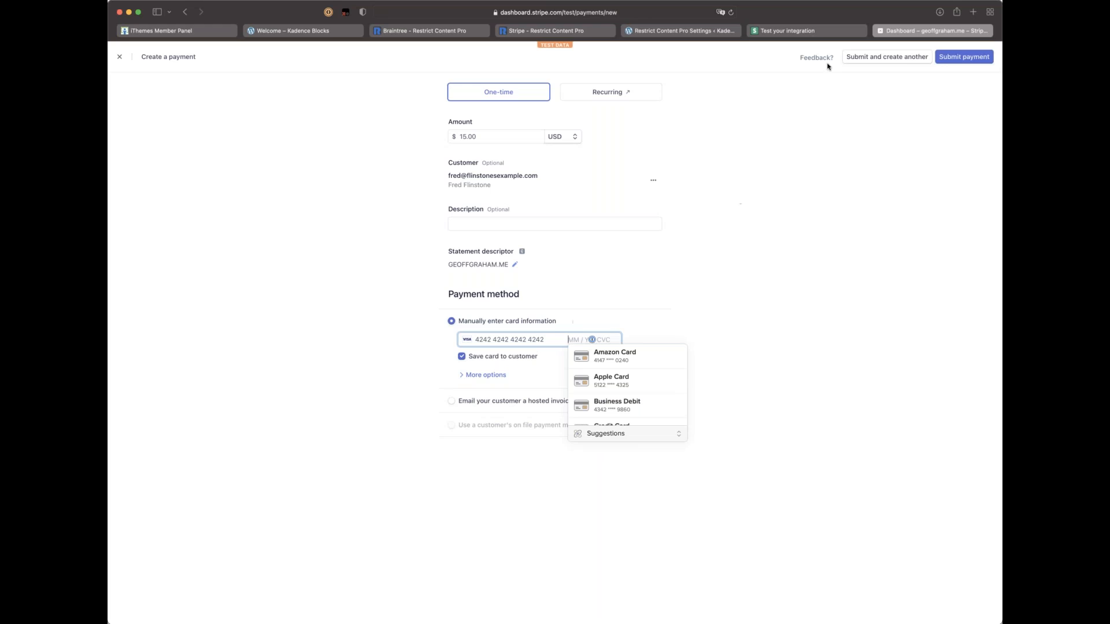
text(12 / 24 )
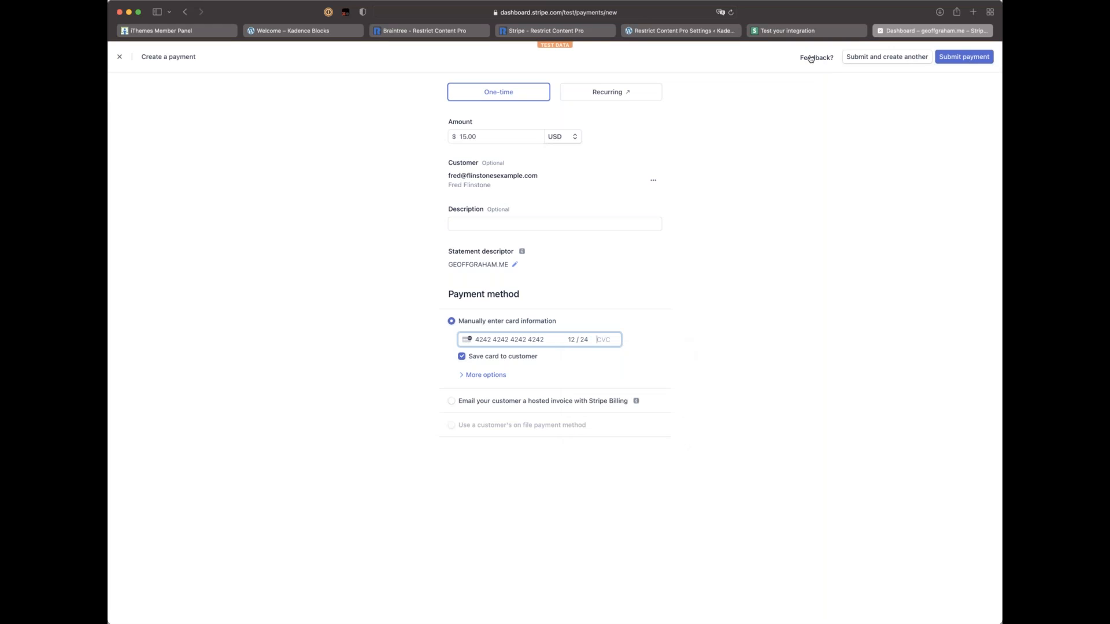
text(123)
click(963, 58)
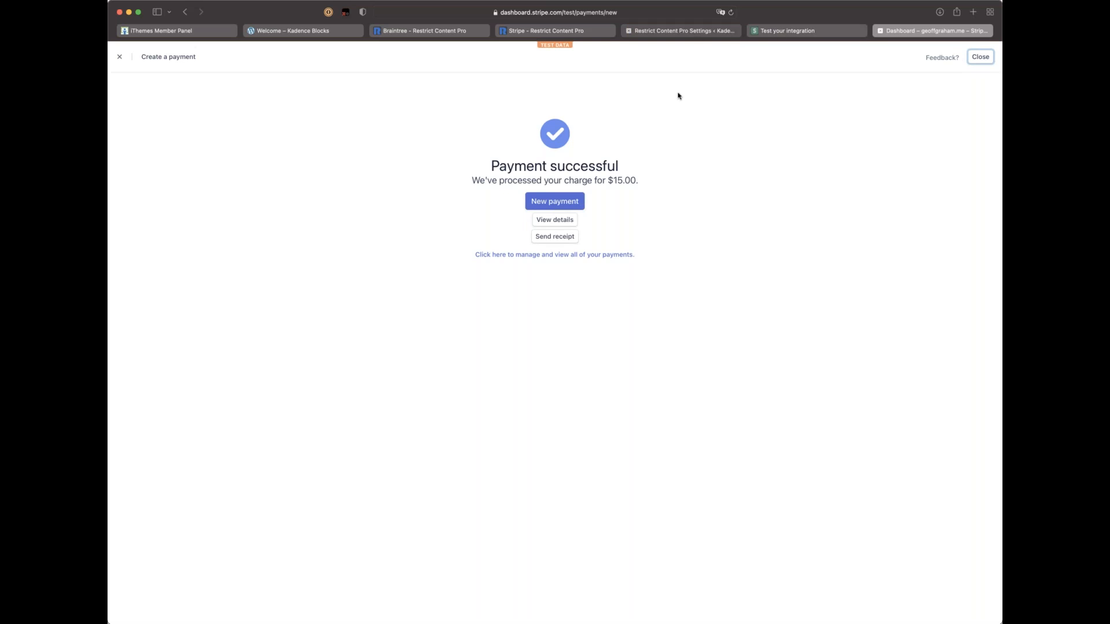
click(543, 29)
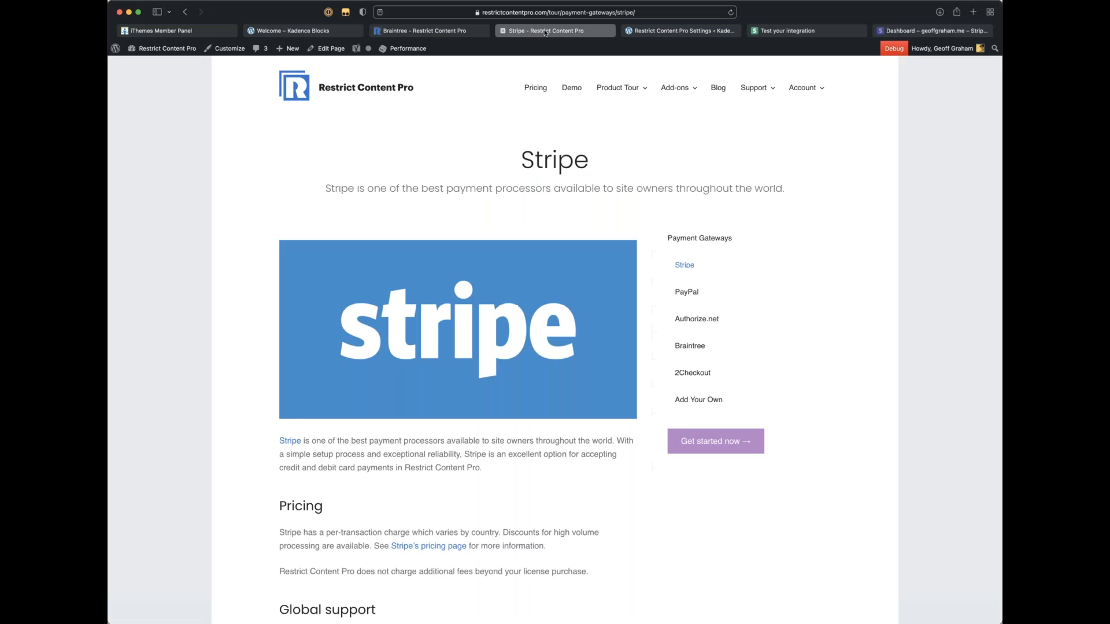
click(677, 29)
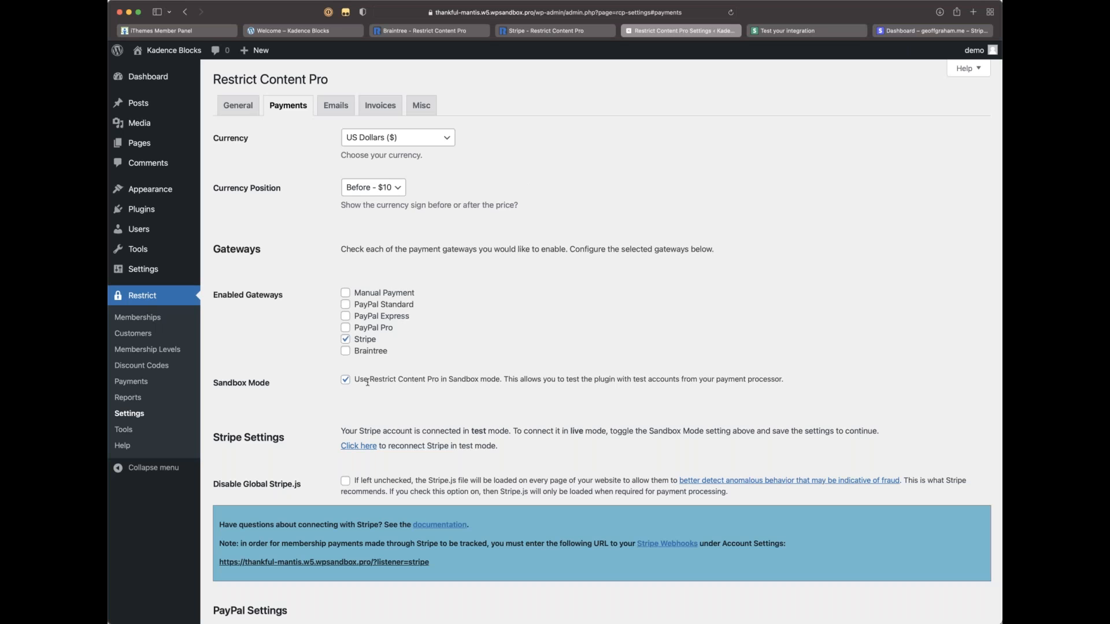
Step: Open Restrict > Payments and reload it to look for the new charge
click(138, 383)
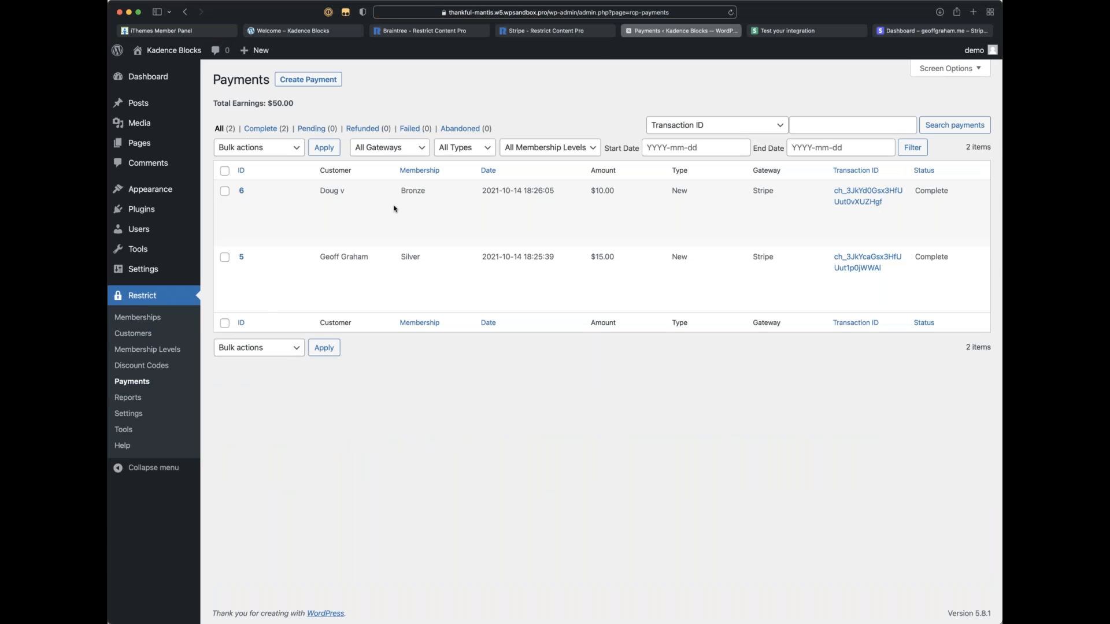
key(super+r)
Step: Open the $15.00 payment's details page in Stripe and scroll through it
click(915, 30)
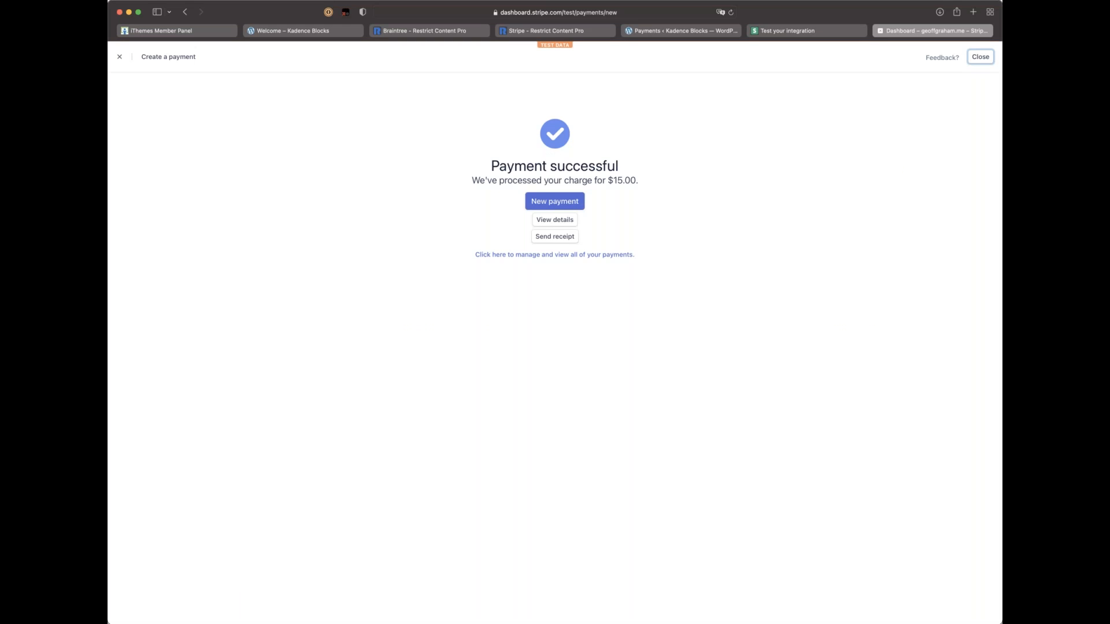
click(543, 220)
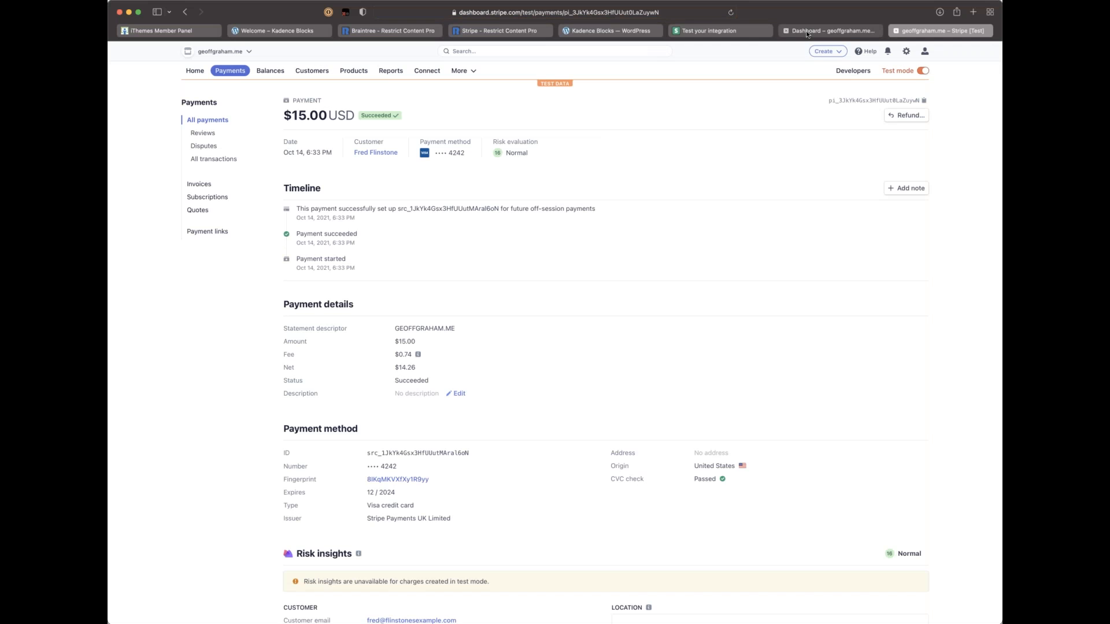
scroll(407, 263, down, 3)
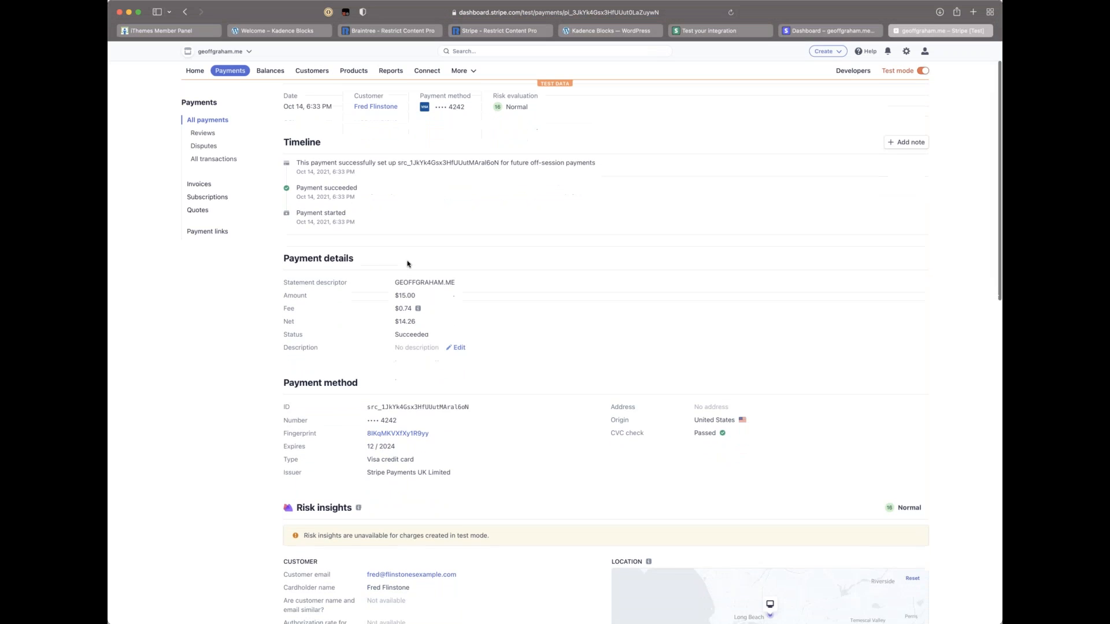
scroll(407, 263, down, 5)
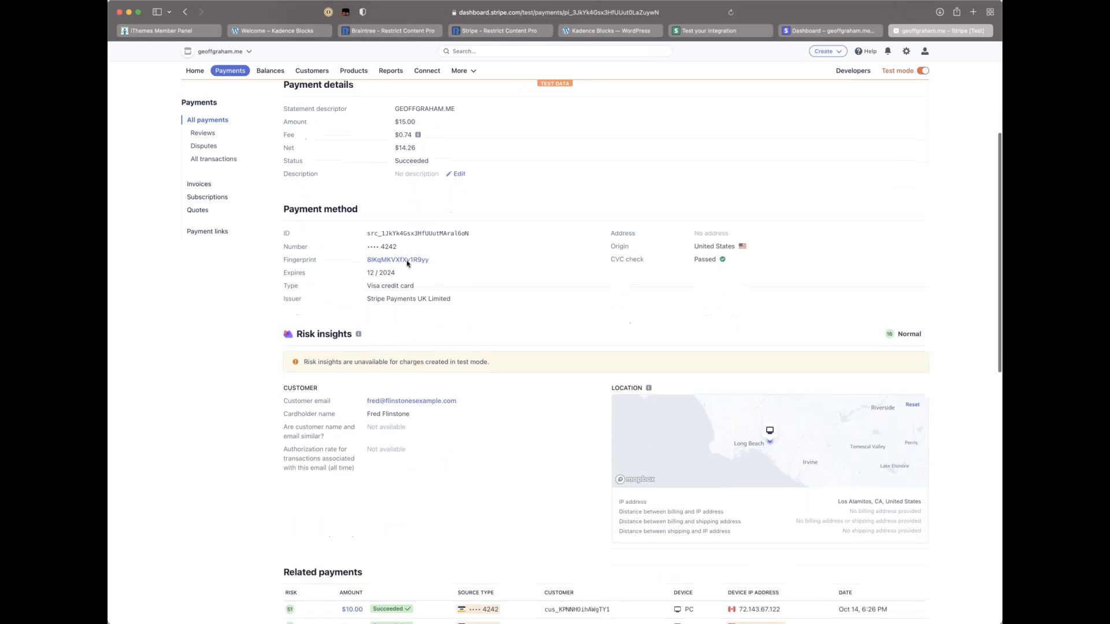
scroll(408, 263, down, 4)
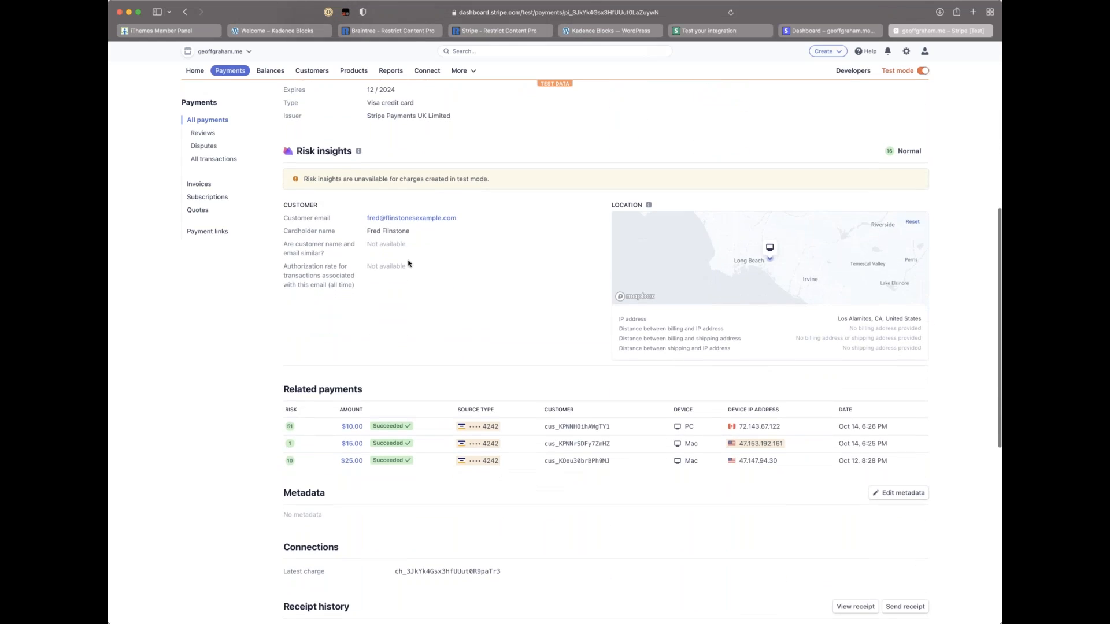
scroll(408, 263, down, 10)
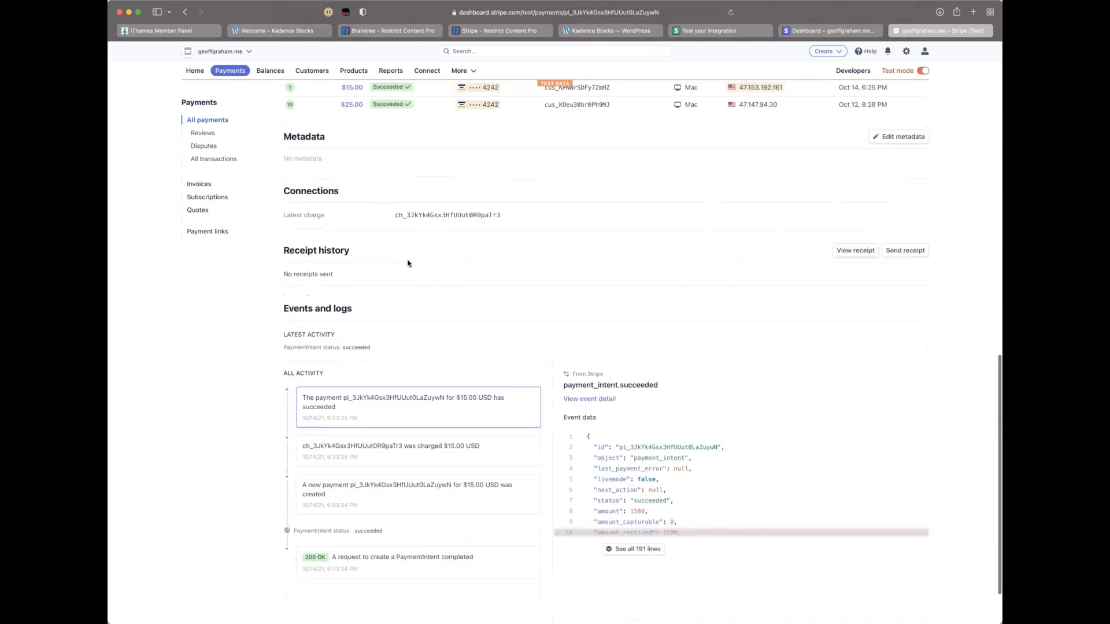
scroll(407, 263, down, 2)
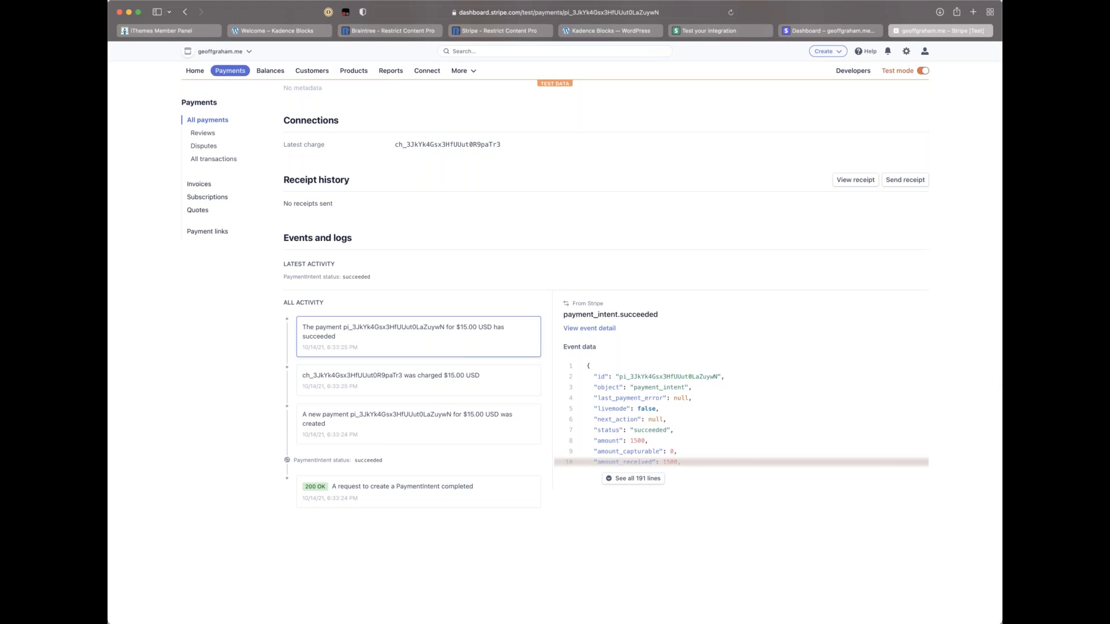
scroll(431, 428, up, 2)
scroll(430, 429, up, 6)
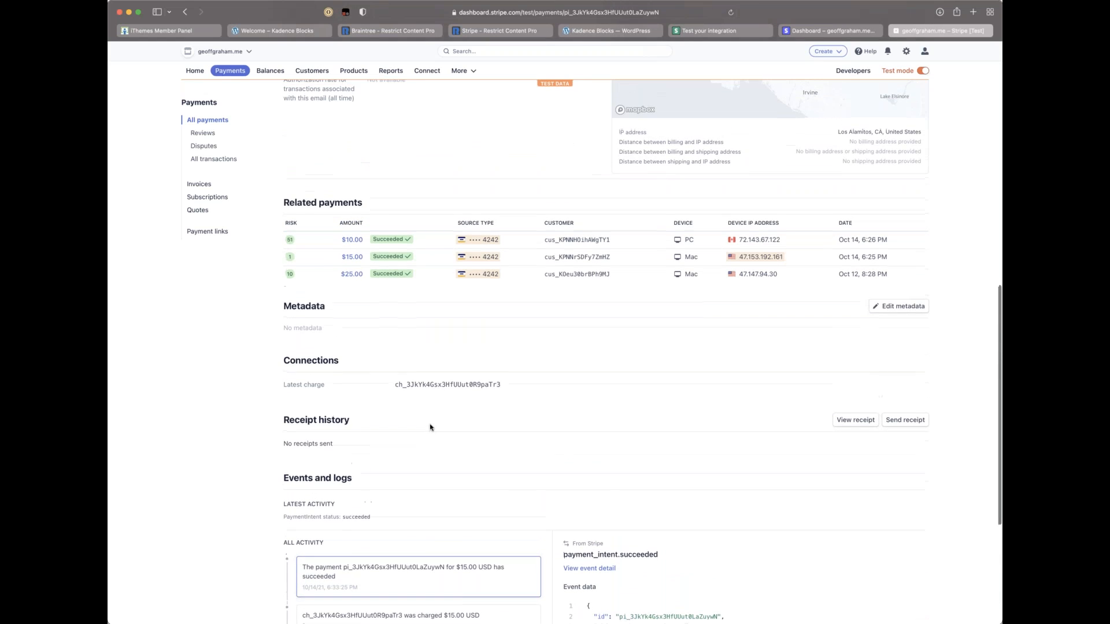
scroll(430, 428, up, 5)
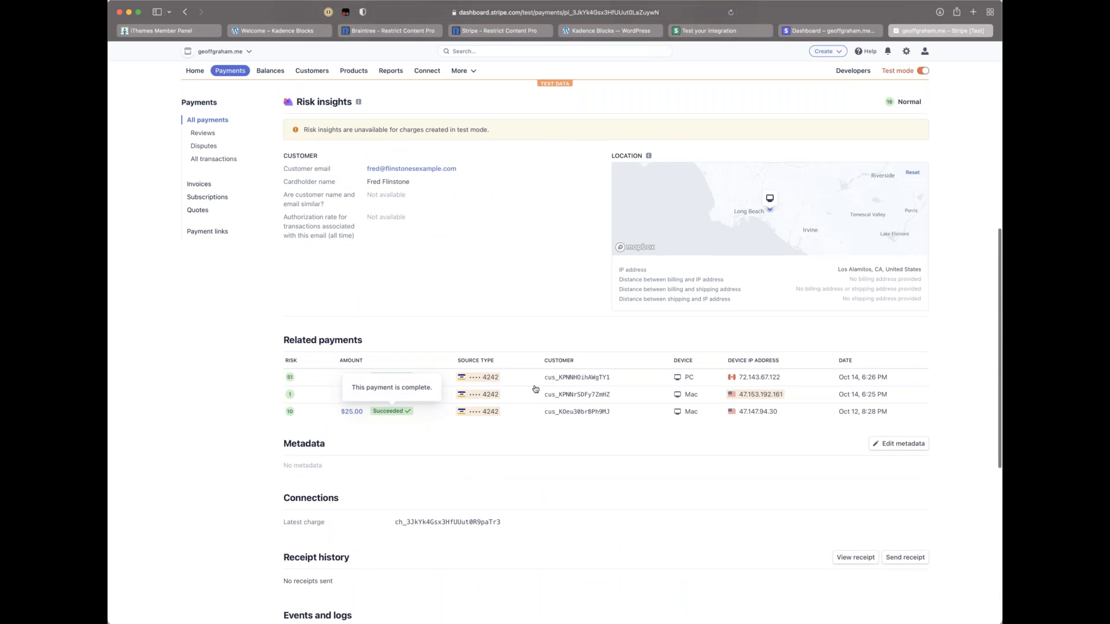
Step: Look over the related $25.00 Gold payment, then return to the $15.00 payment
click(353, 412)
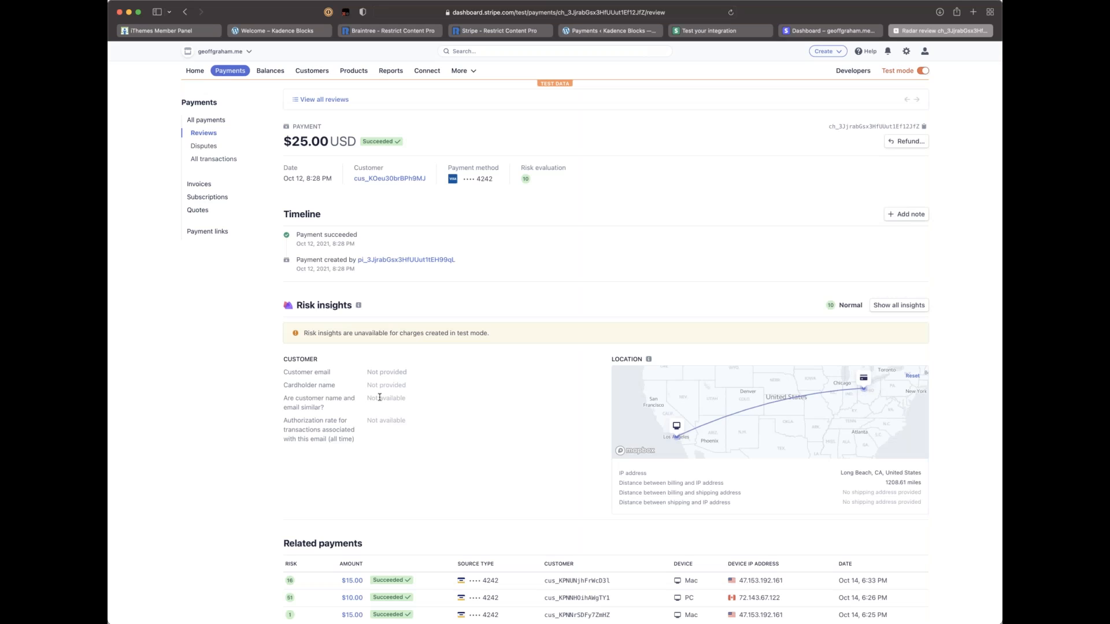
scroll(463, 300, down, 5)
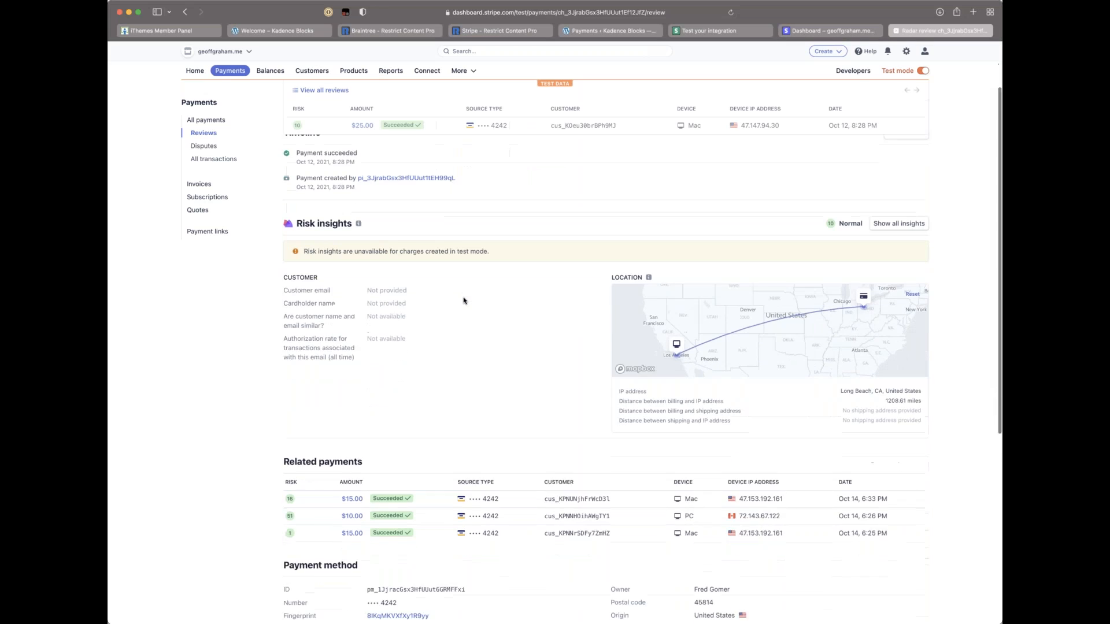
scroll(464, 301, down, 3)
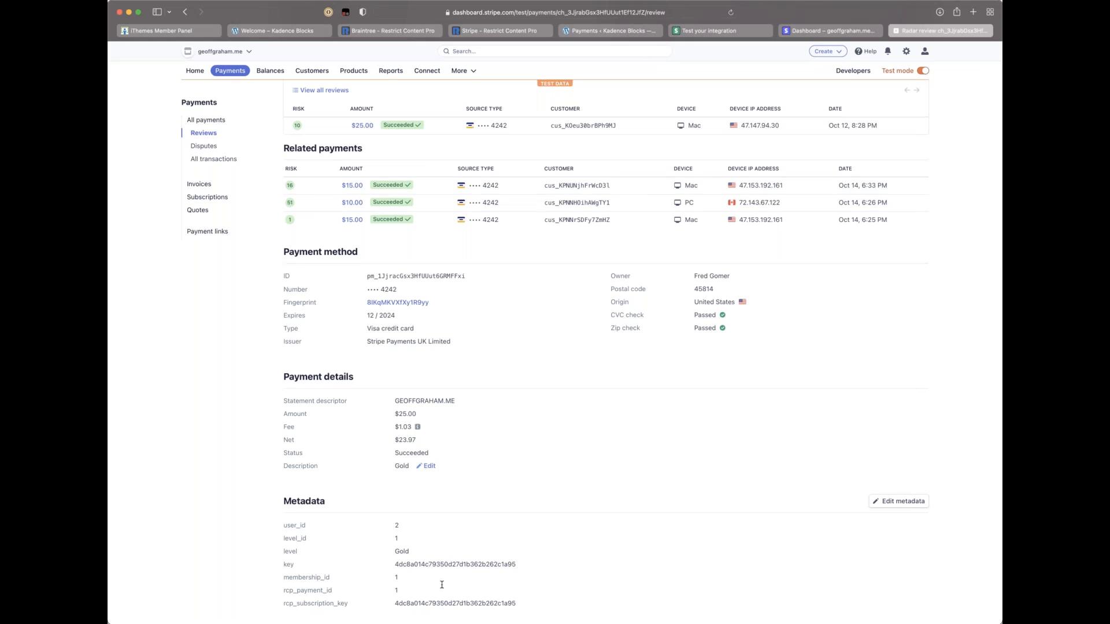
scroll(479, 171, up, 10)
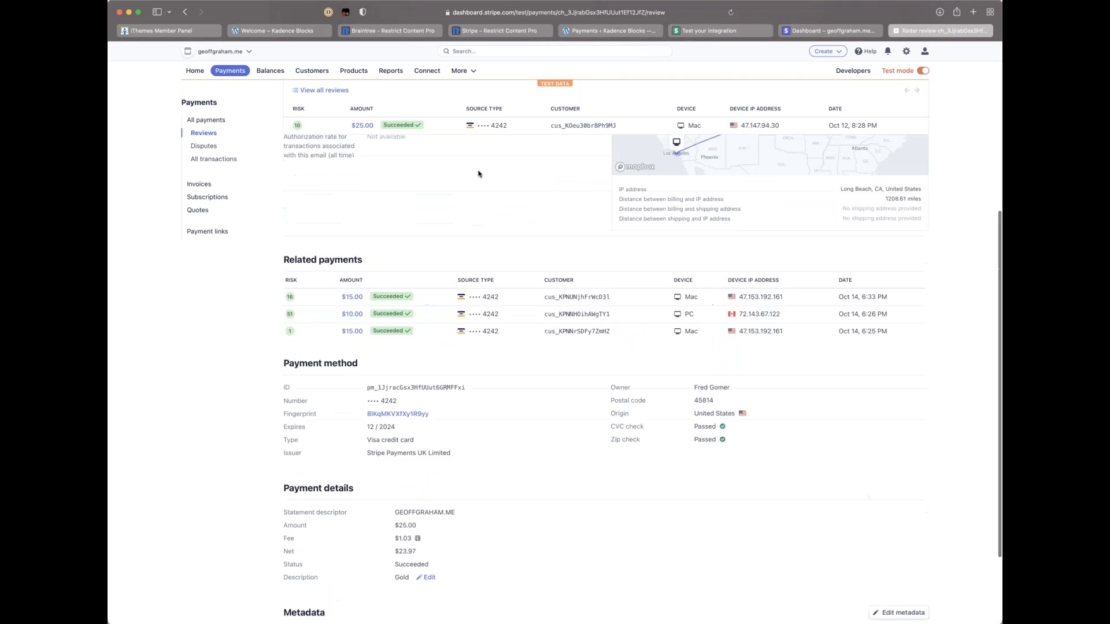
super+click(186, 13)
click(939, 33)
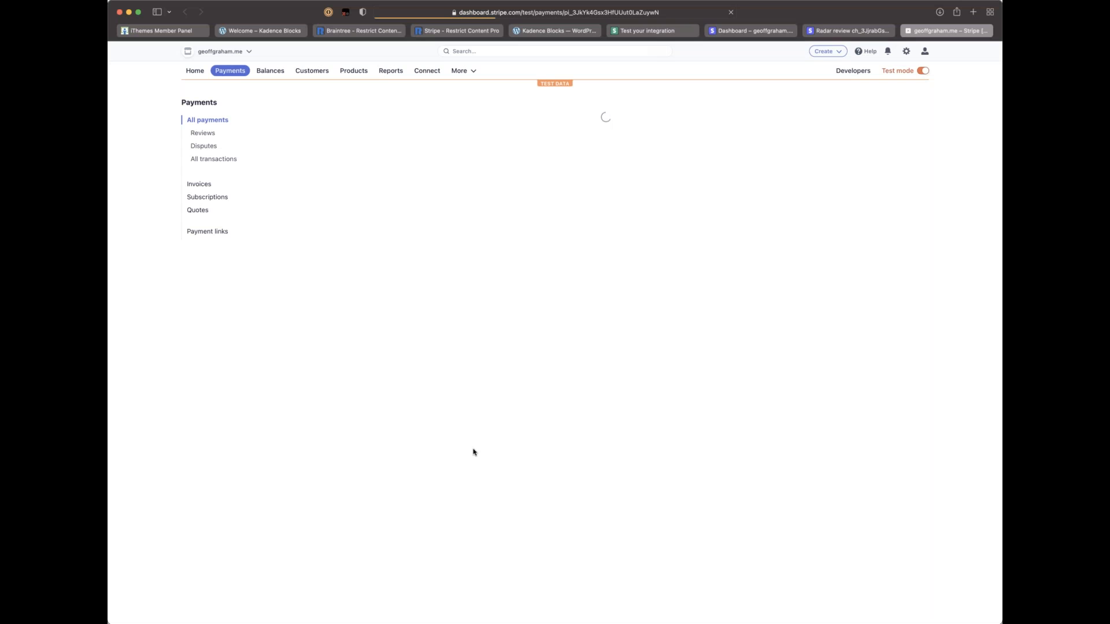
Step: Edit the $15.00 payment's metadata and set key user_id to value 15
scroll(474, 451, down, 20)
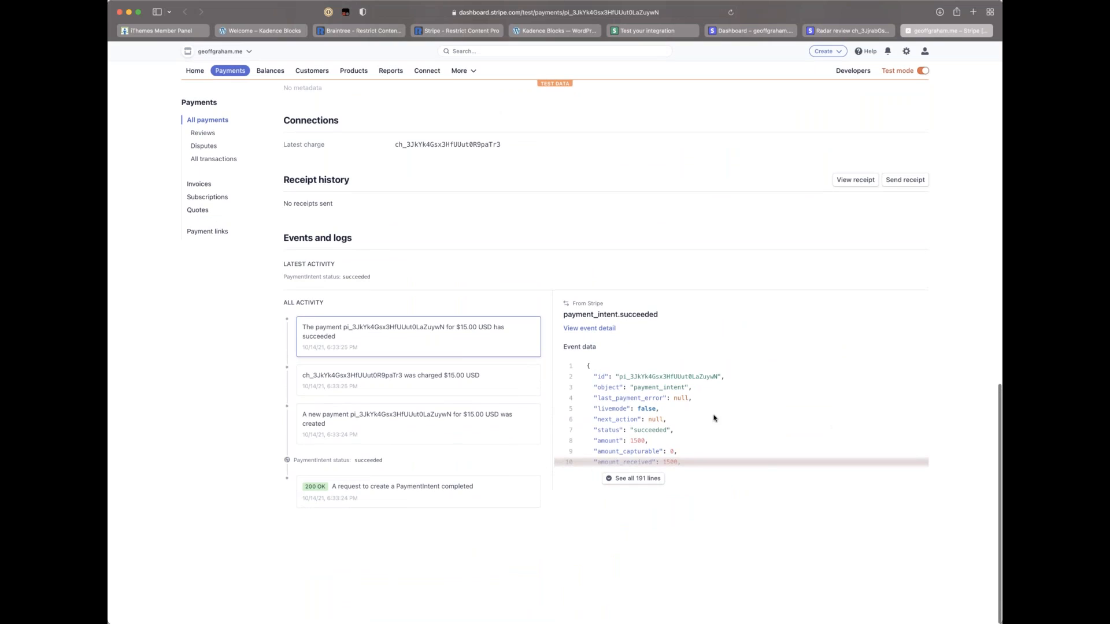
scroll(642, 354, up, 5)
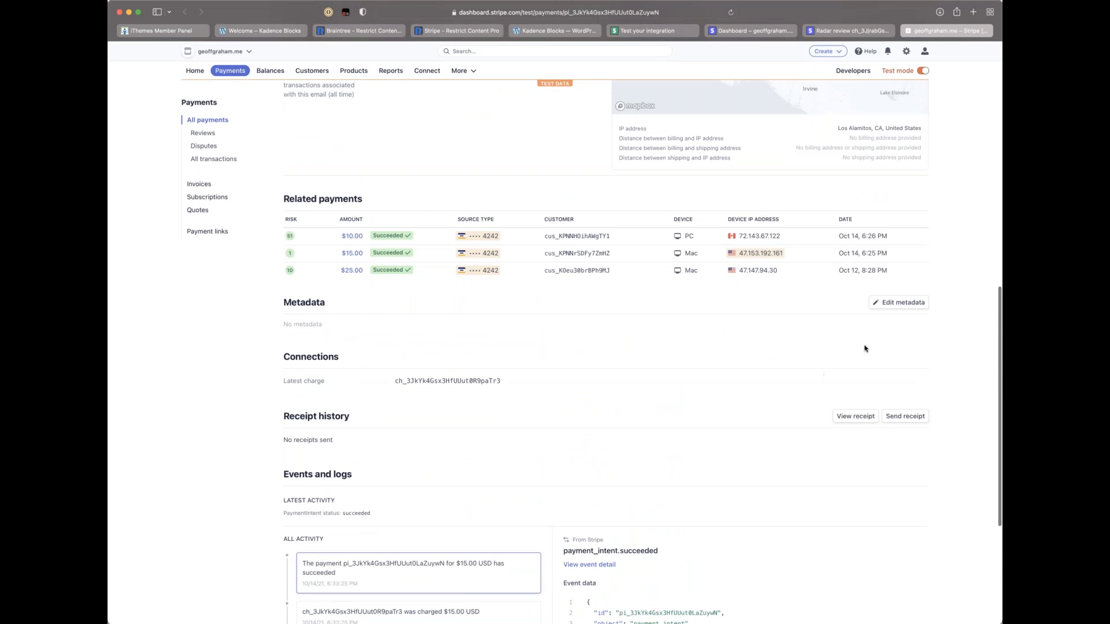
click(908, 303)
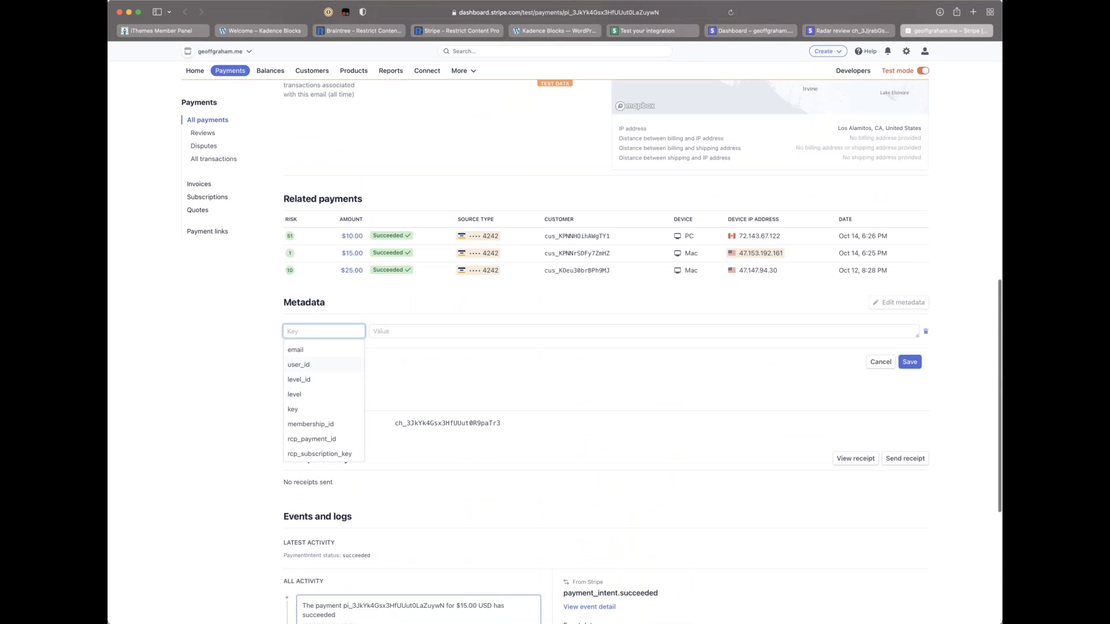
click(306, 365)
click(395, 332)
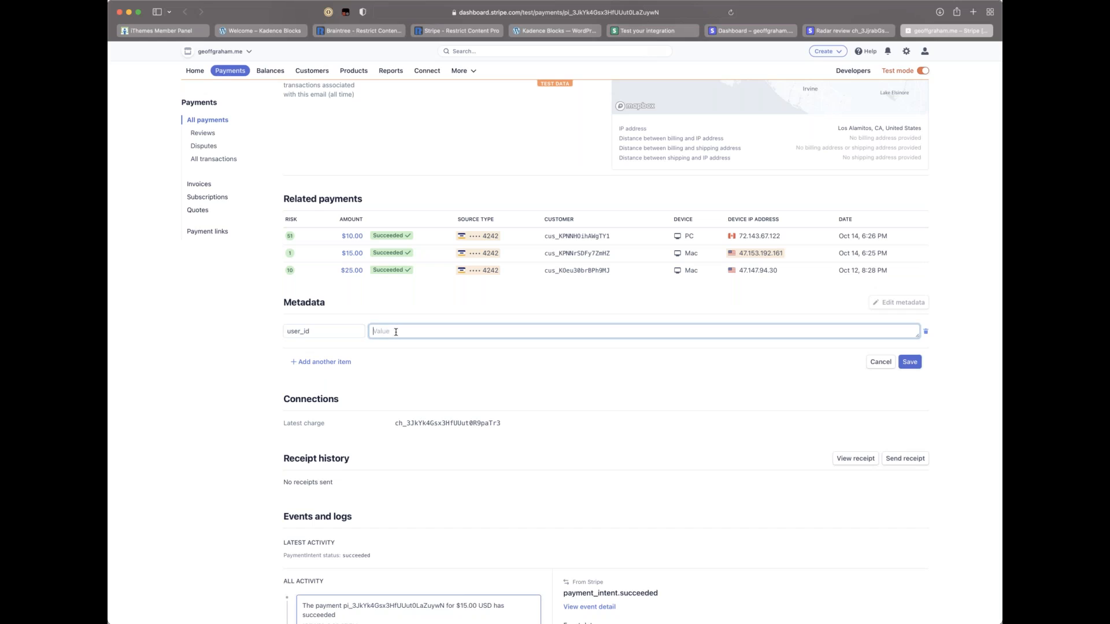
text(7)
key(BackSpace)
text(1)
Step: Add a second metadata row keyed membership_id, checking the membership IDs in Restrict Content Pro
click(314, 362)
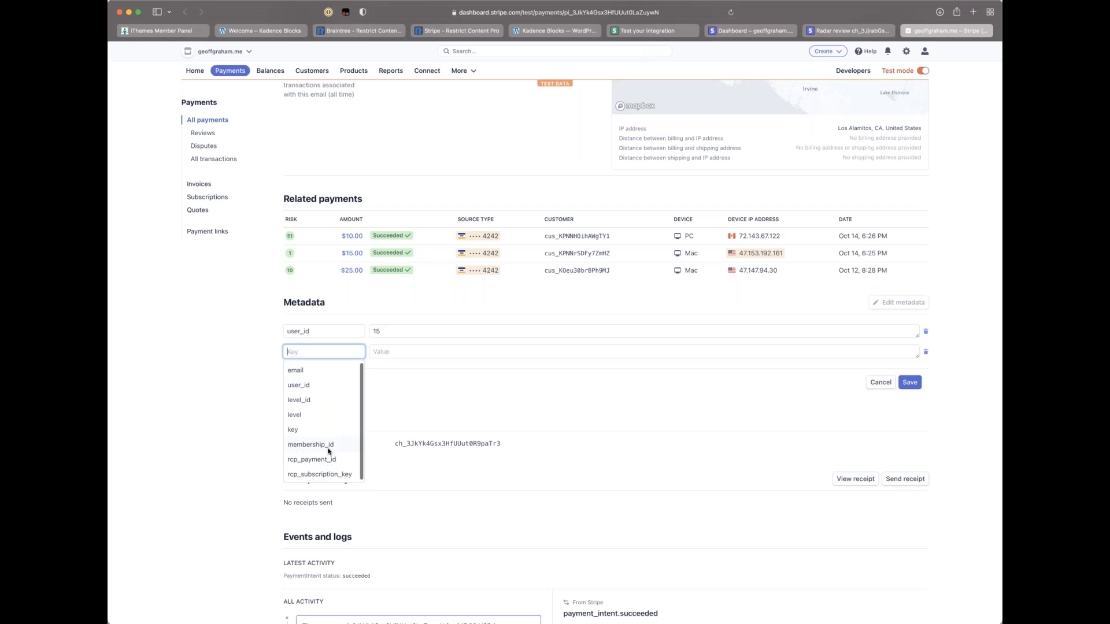
click(311, 444)
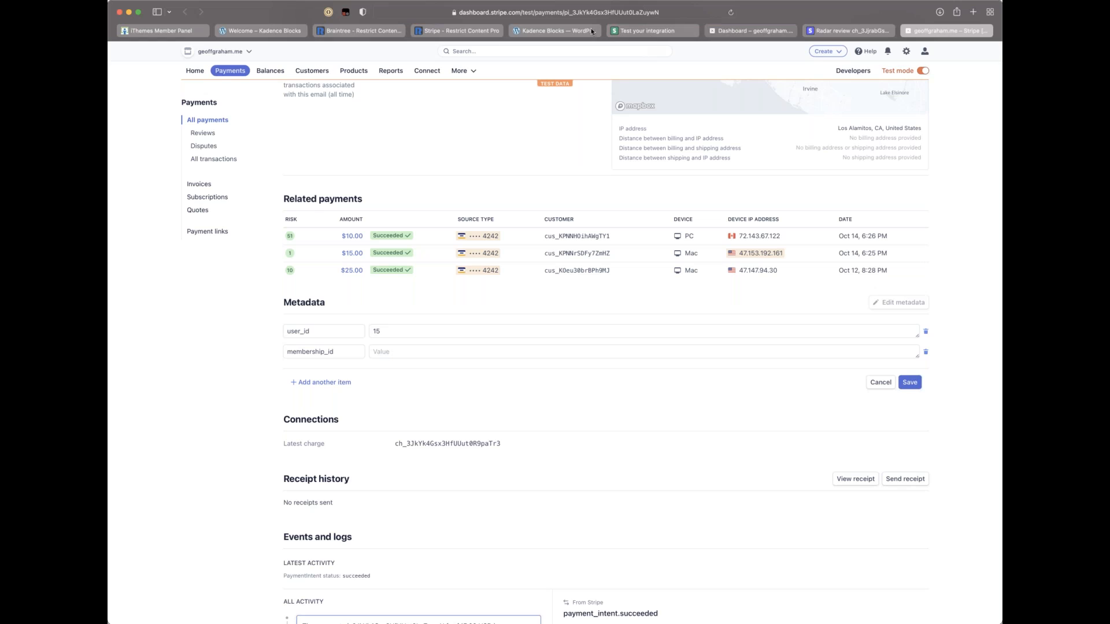
click(560, 30)
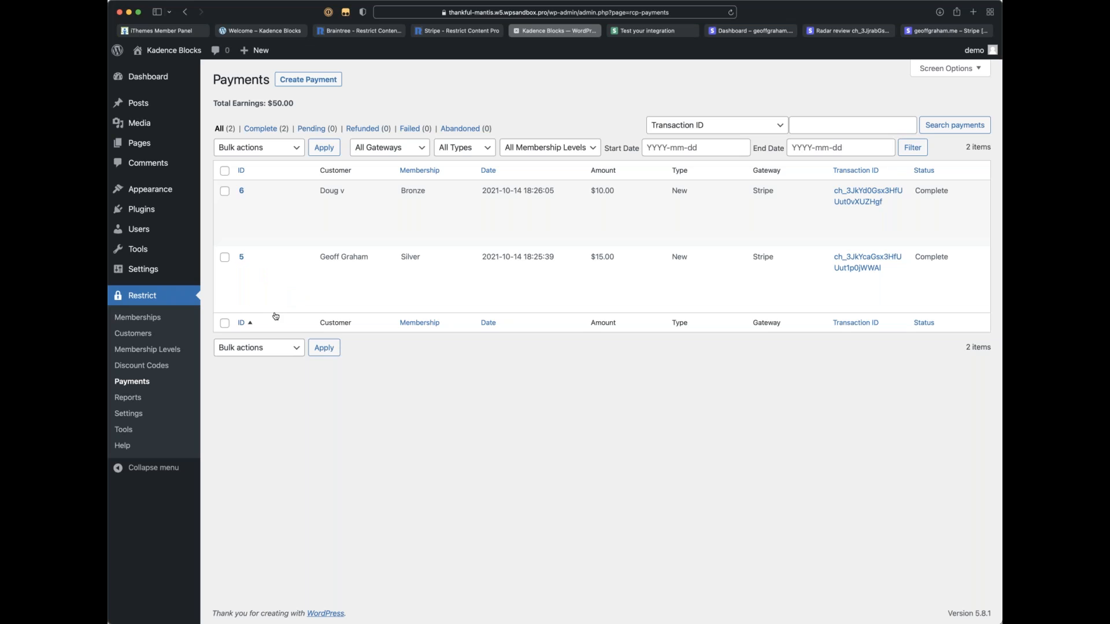
click(125, 318)
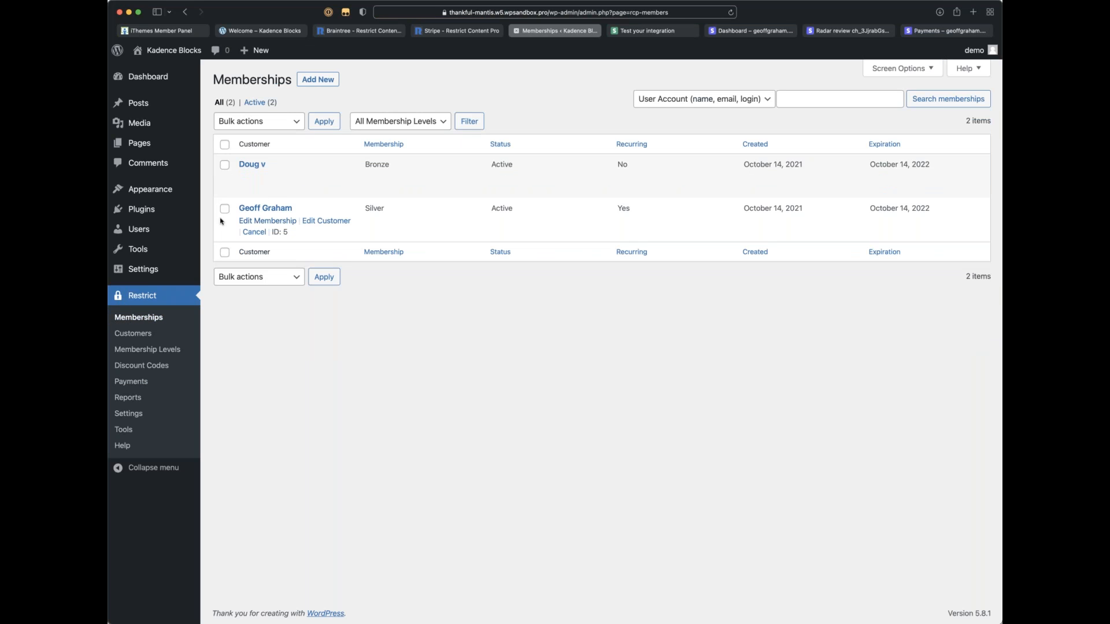
click(137, 349)
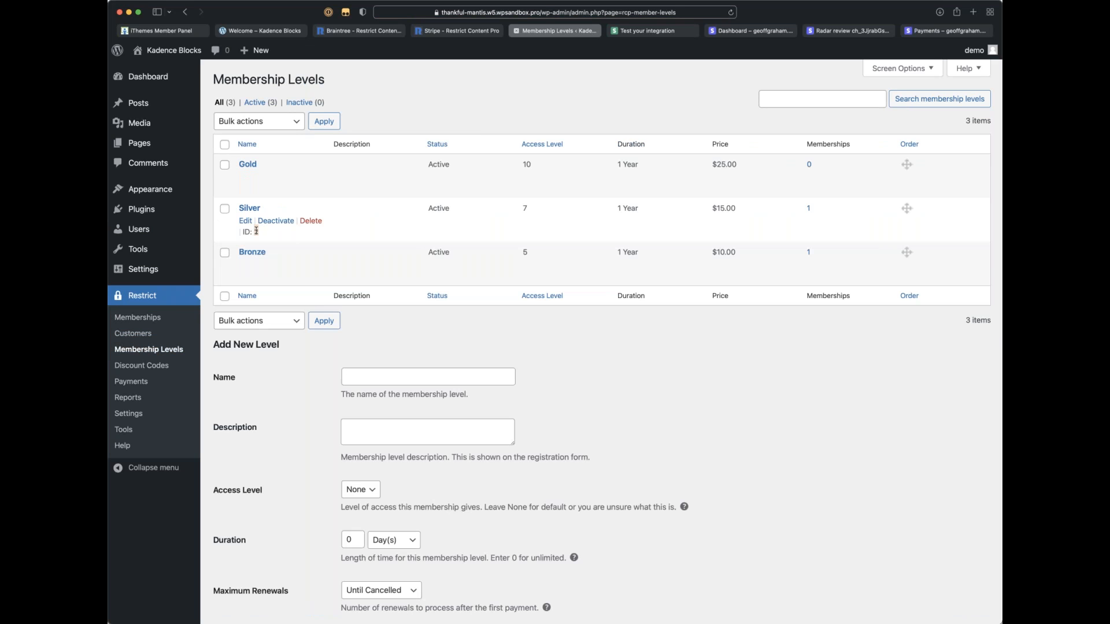
click(663, 32)
click(790, 33)
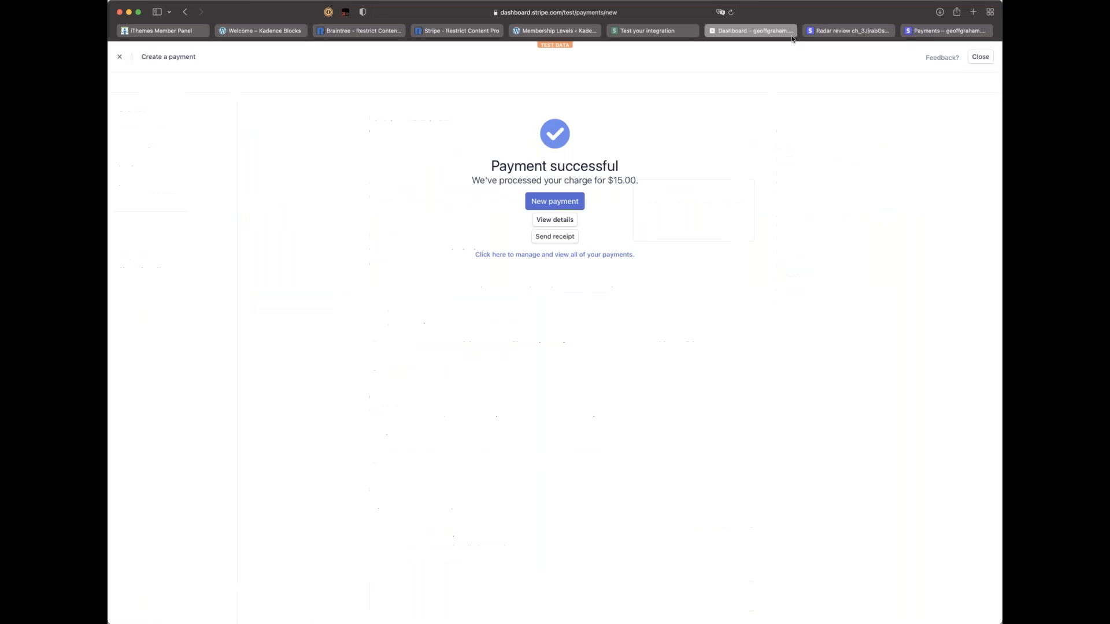
click(837, 32)
click(945, 31)
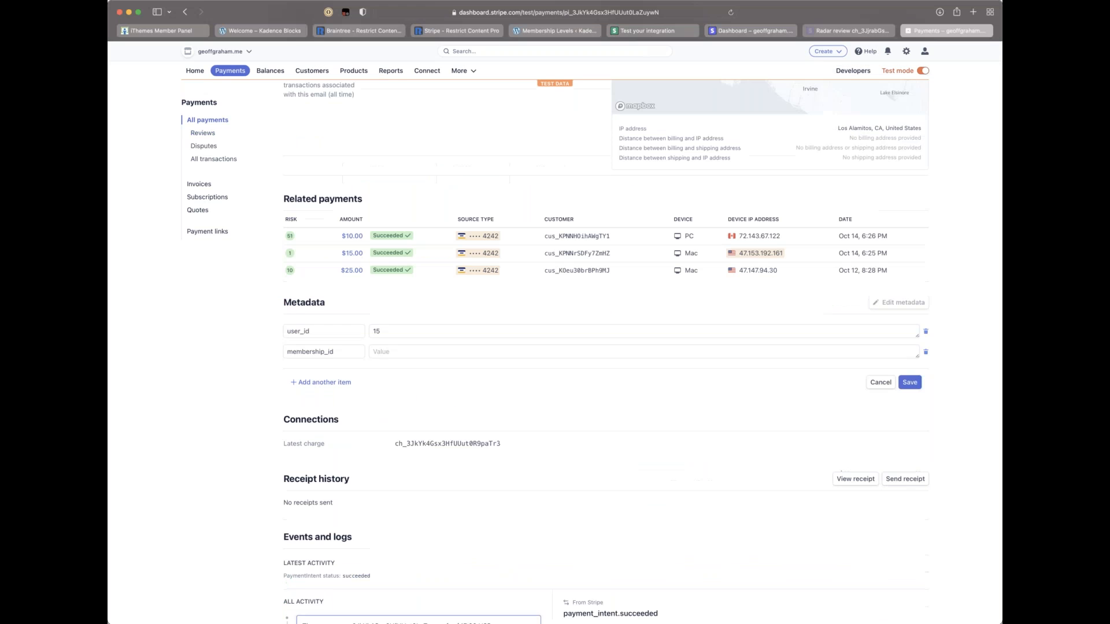
Step: Give membership_id the value 2 and add a third, empty metadata row
click(390, 351)
text(2)
click(306, 382)
scroll(337, 428, down, 1)
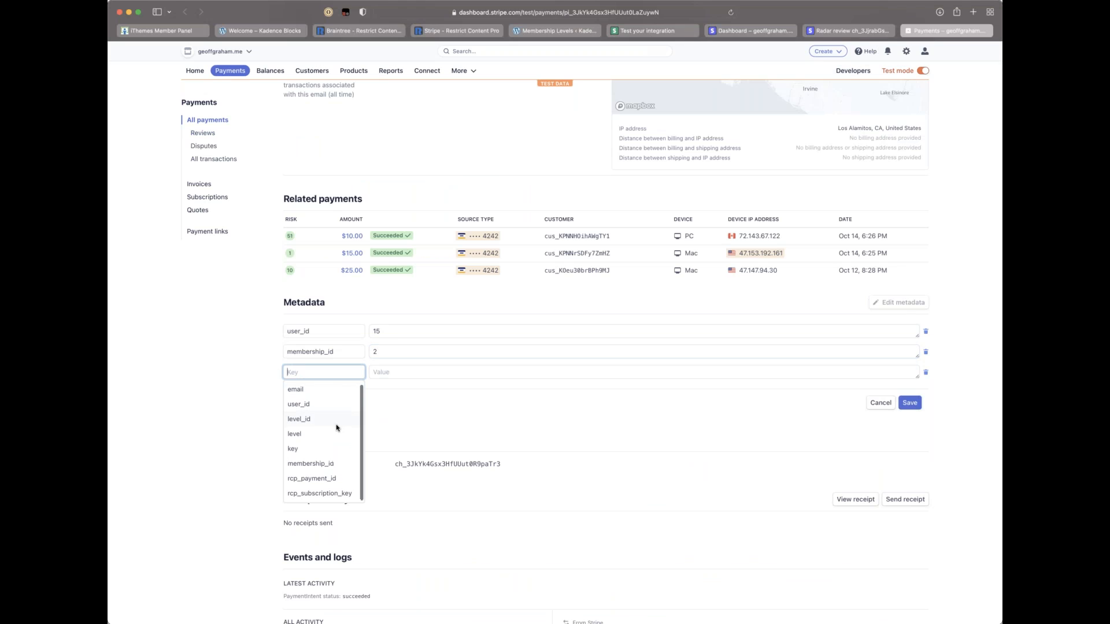
scroll(337, 428, up, 1)
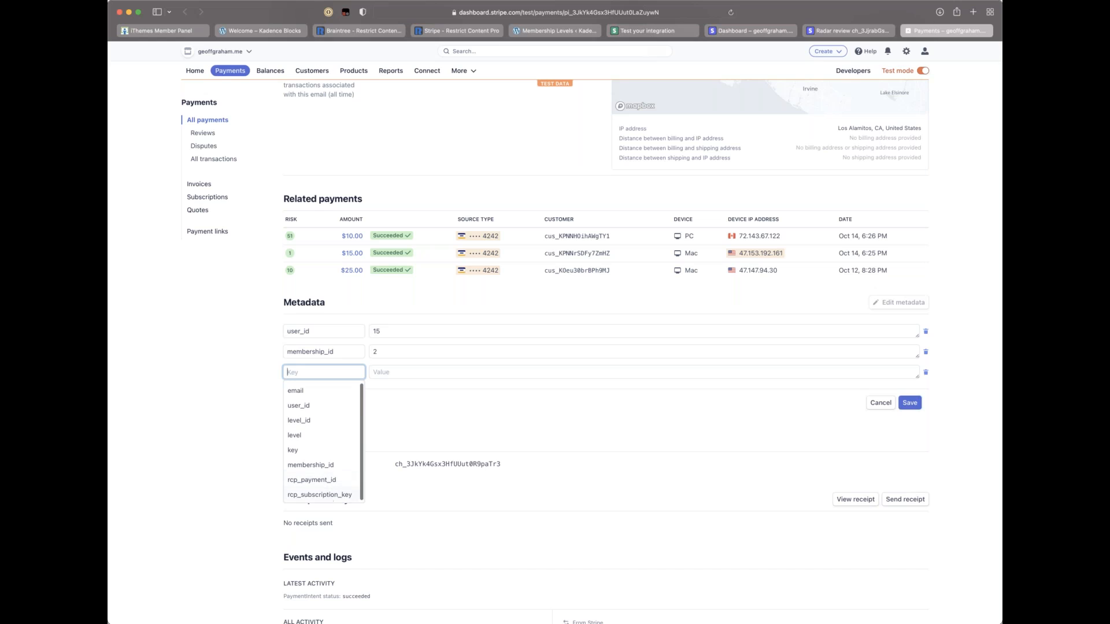
scroll(333, 498, down, 1)
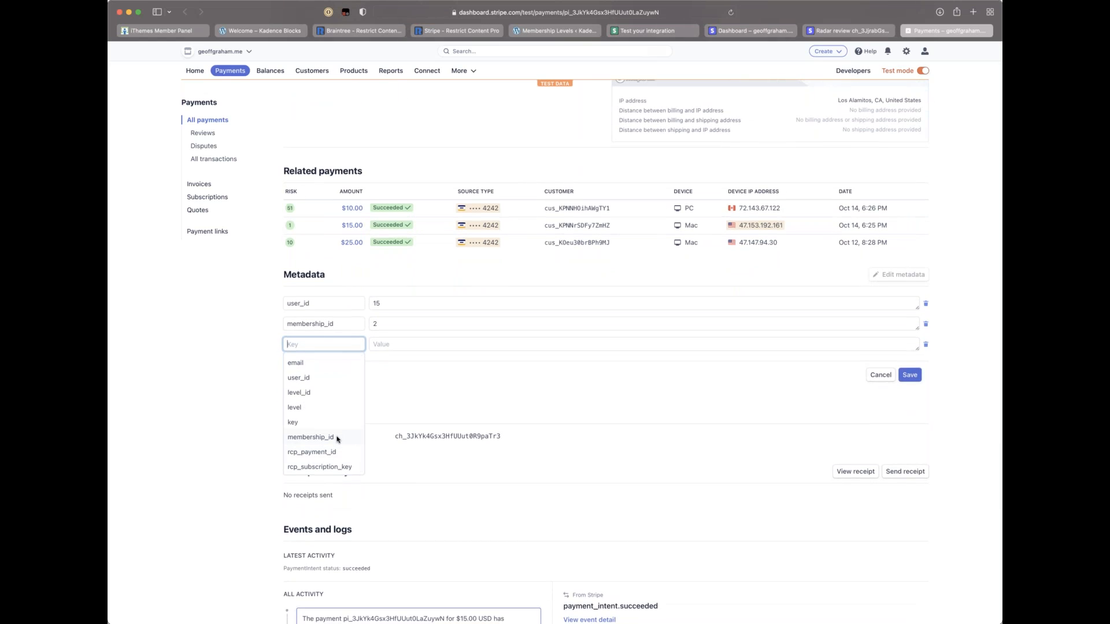
Step: Save the user_id and membership_id metadata and check the Restrict Content Pro customers list
click(911, 374)
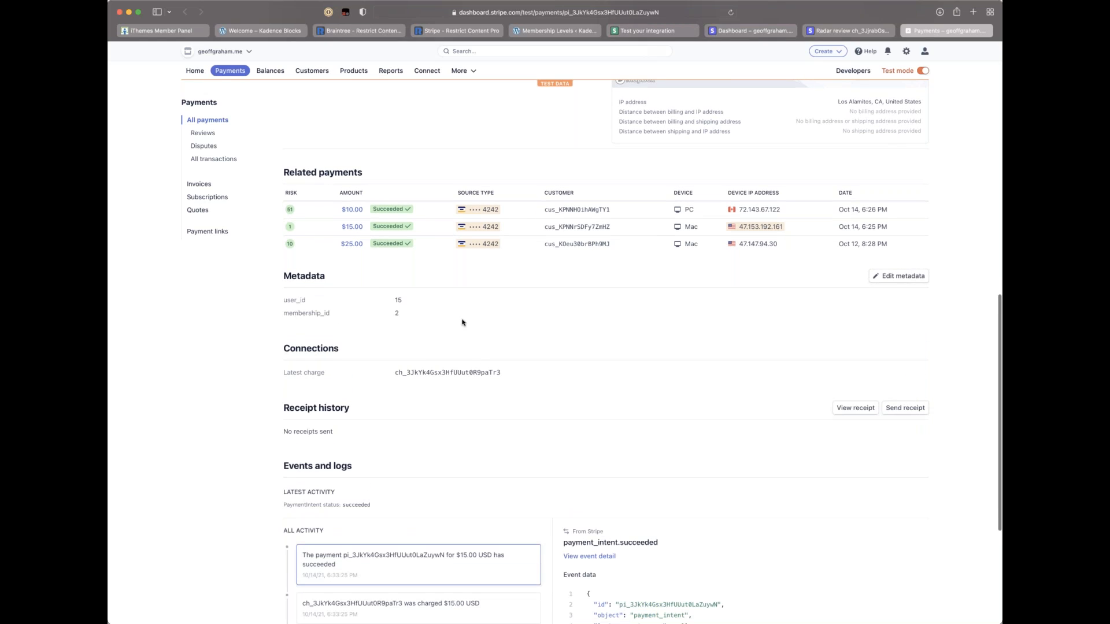
click(548, 30)
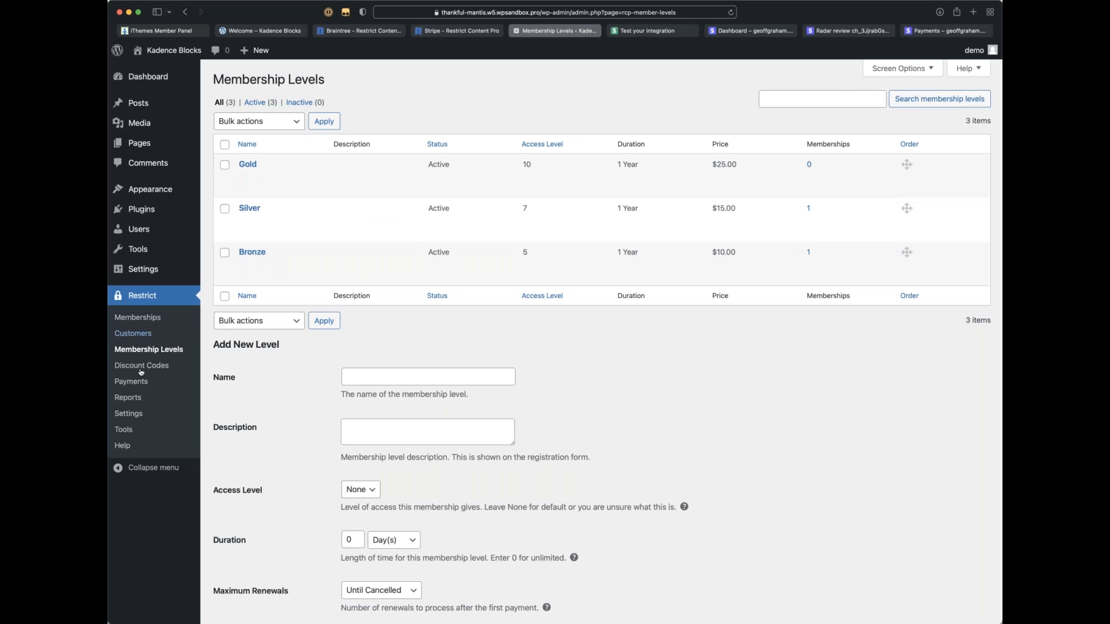
click(139, 334)
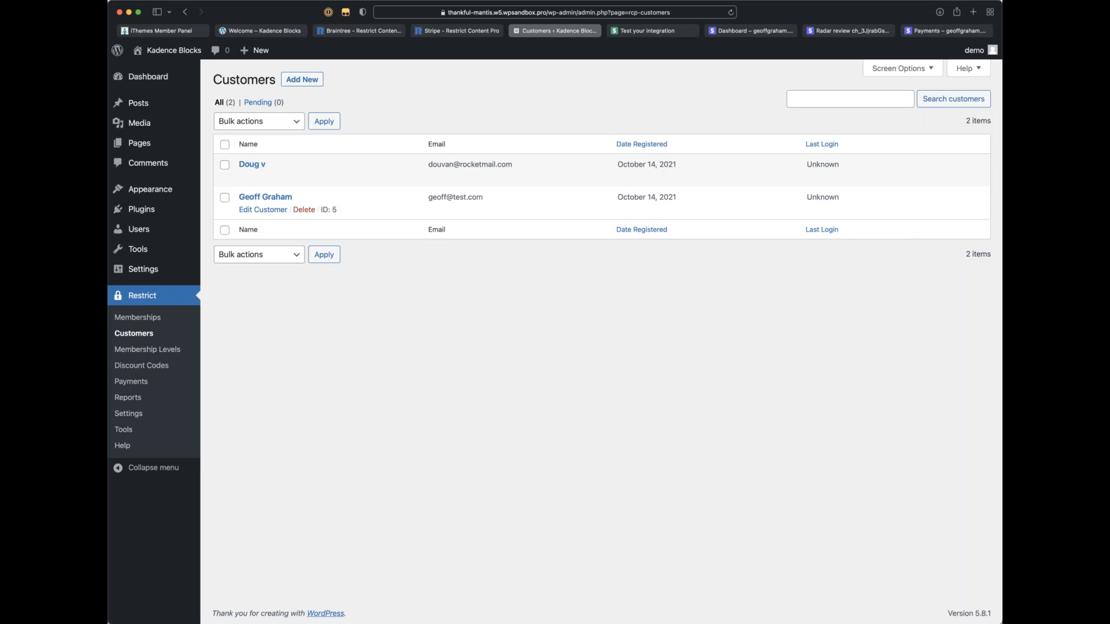
click(922, 33)
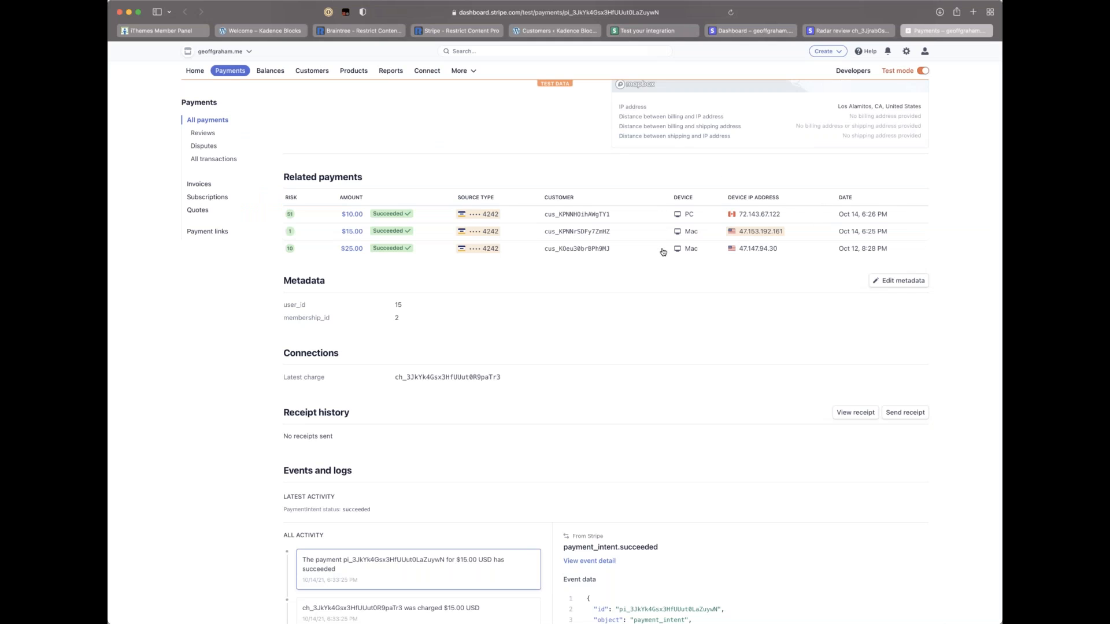
Step: Start a one-time payment from Stripe's Create menu, then close the Stripe dashboard and docs tabs
scroll(686, 222, up, 1)
scroll(684, 215, up, 2)
scroll(683, 216, down, 3)
scroll(336, 491, down, 2)
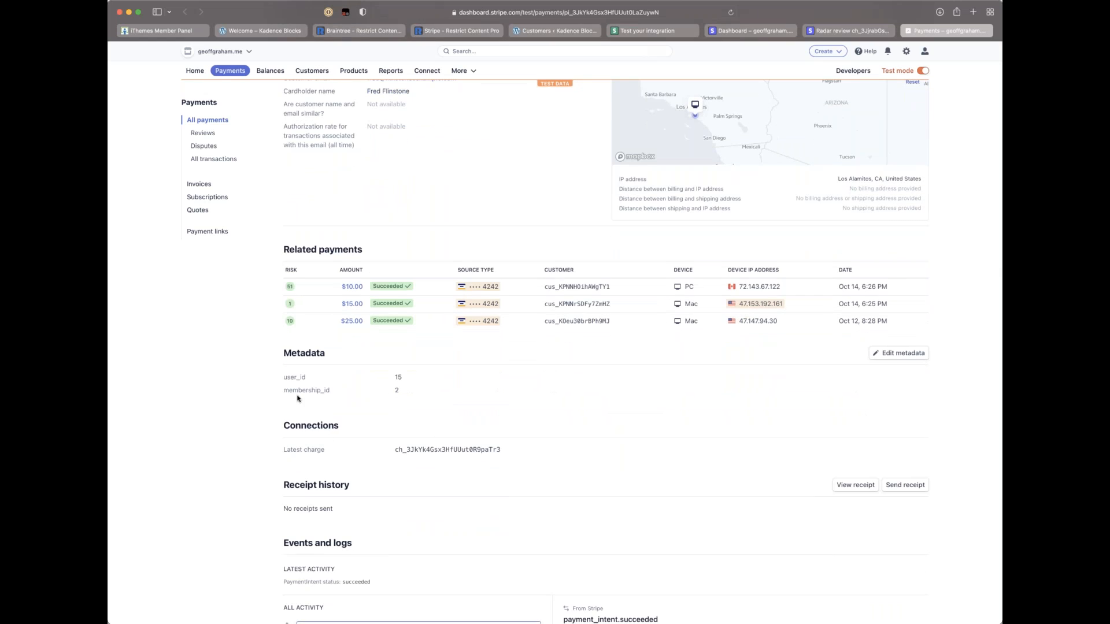
scroll(298, 397, up, 5)
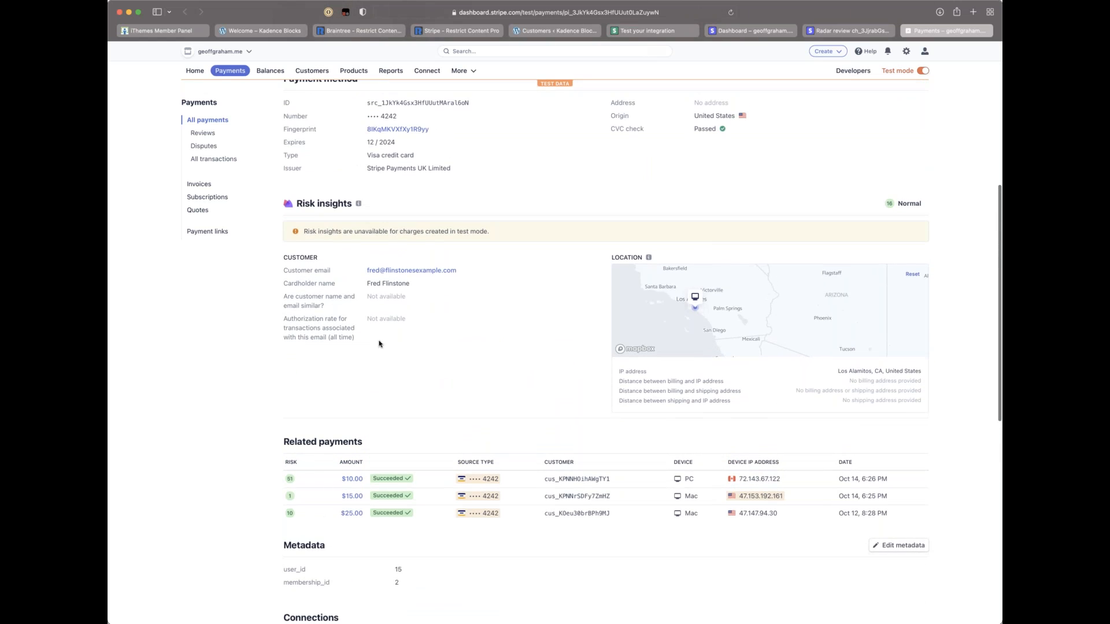
scroll(378, 344, up, 8)
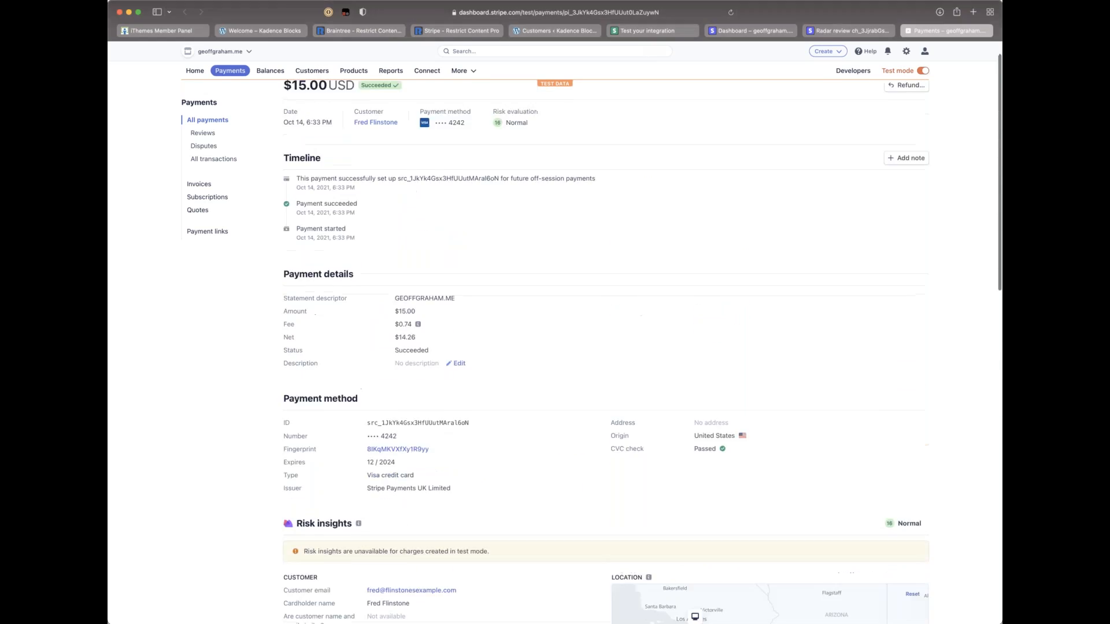
scroll(395, 249, up, 1)
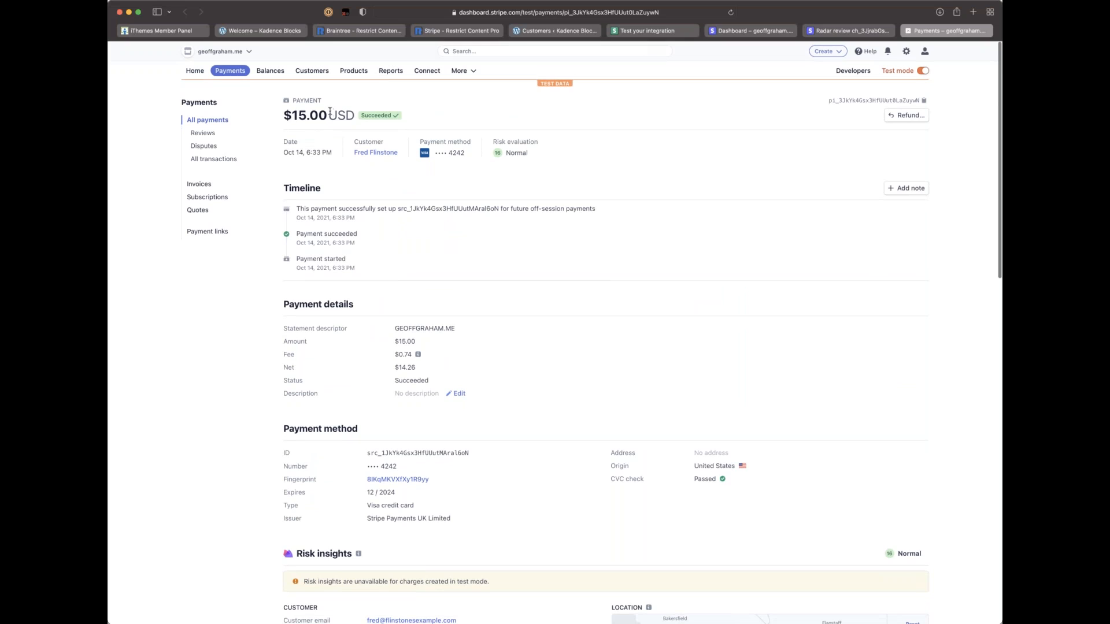
click(841, 52)
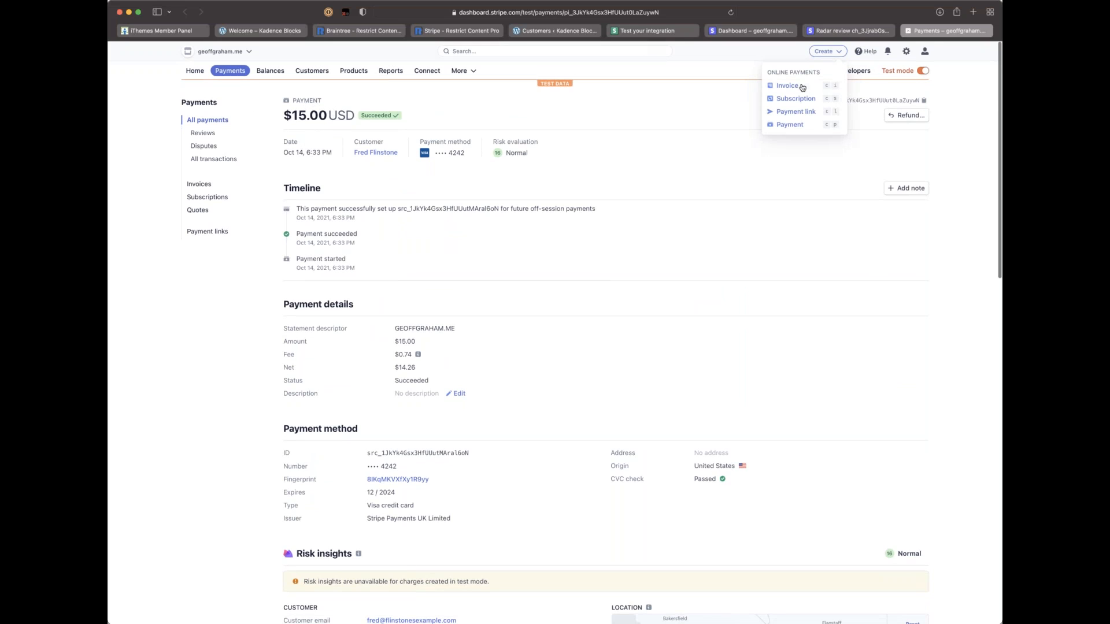
click(790, 125)
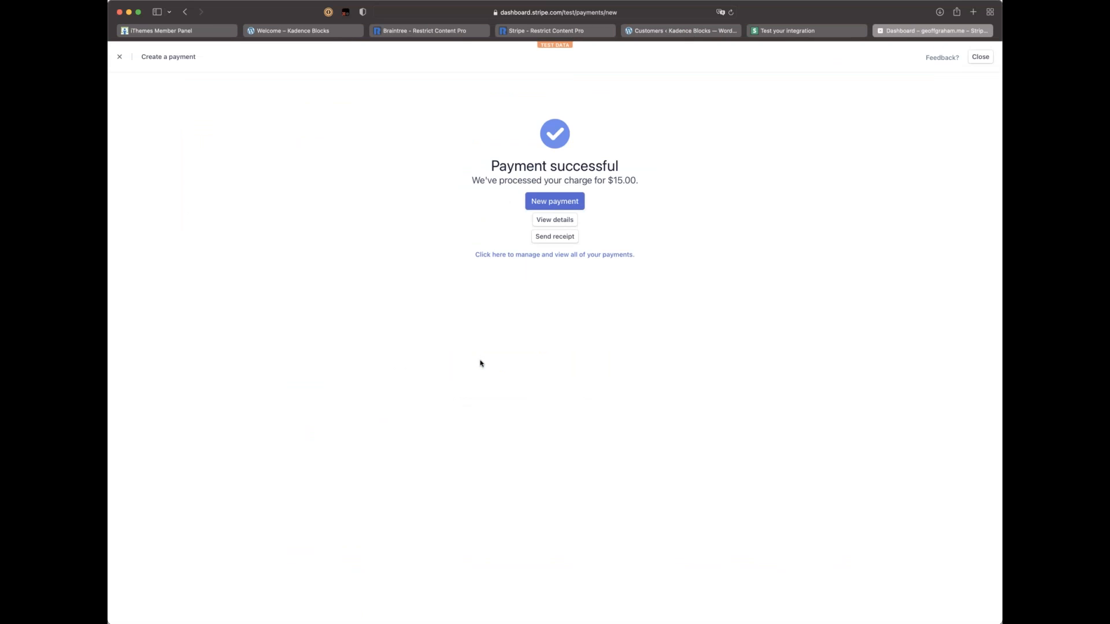
key(super+w)
key(super+w)
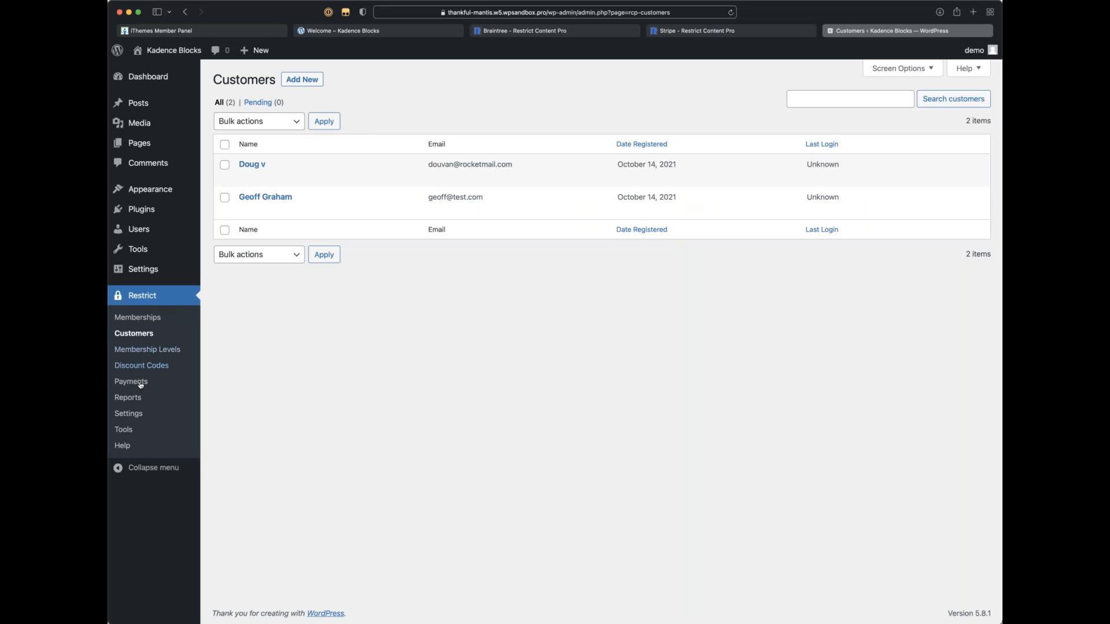
Step: In Payments, start and cancel a manual payment, then open payment 6's Stripe transaction
click(159, 381)
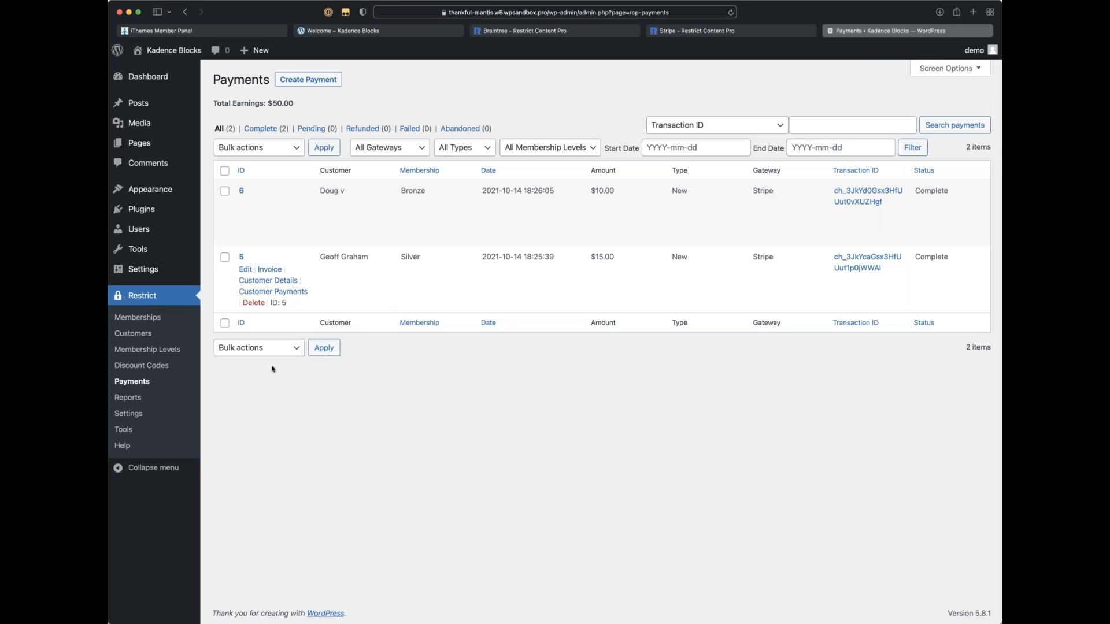
click(322, 83)
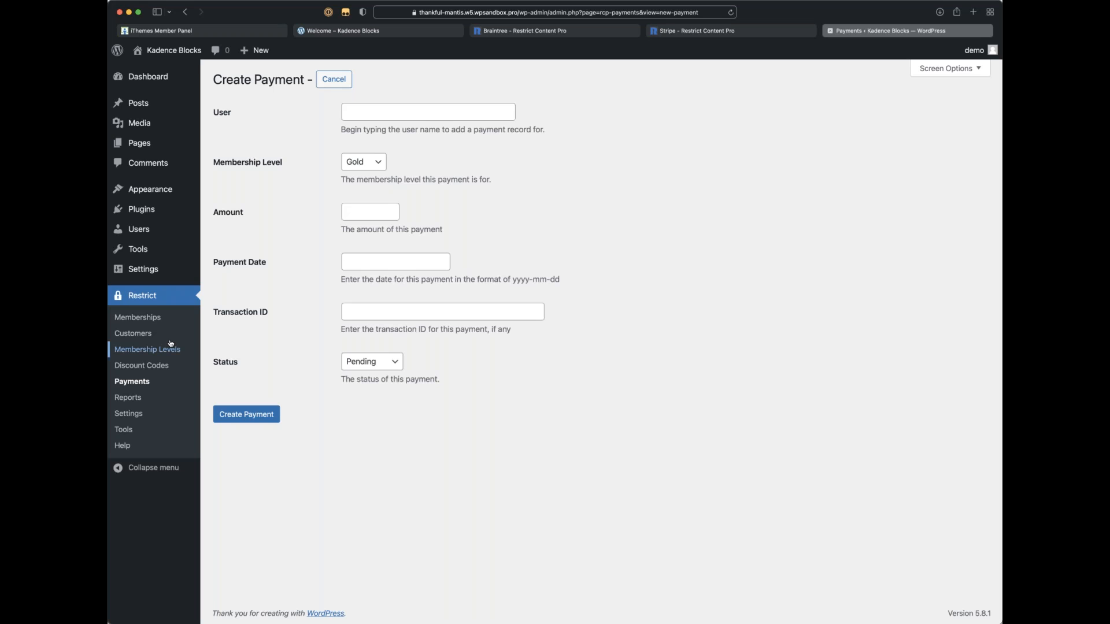
click(154, 381)
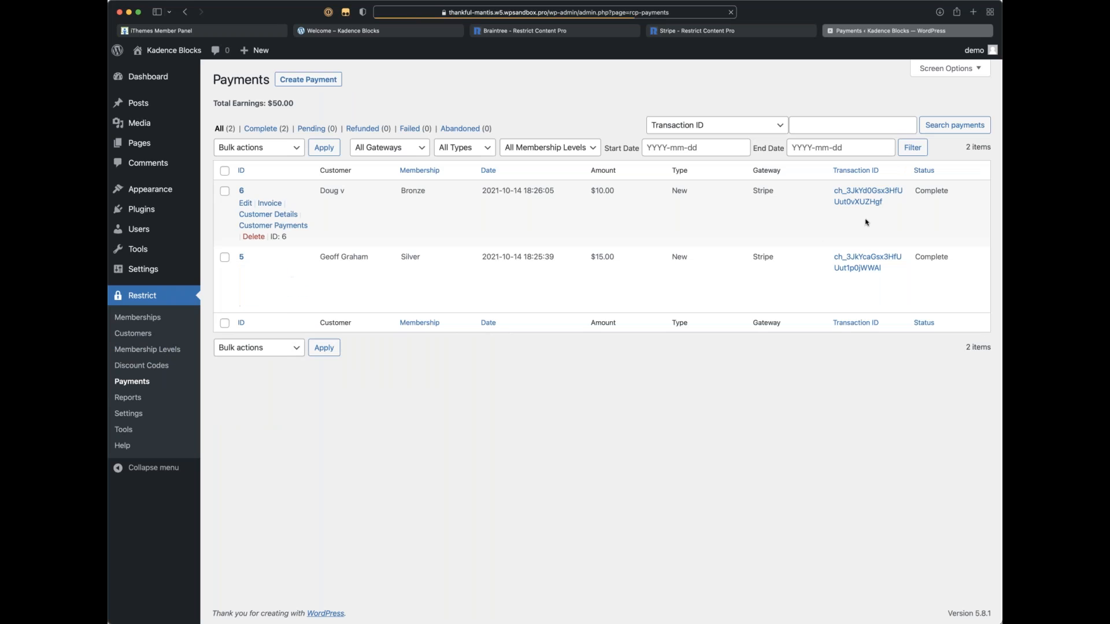
click(861, 202)
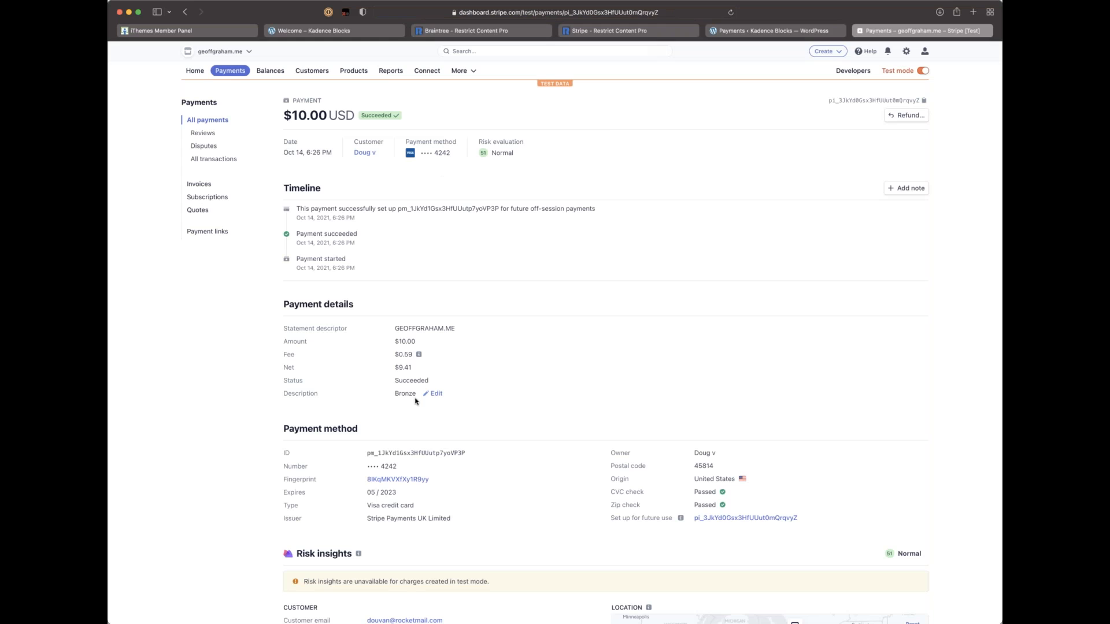
Step: Review the $10.00 payment's metadata (user_id 7, level_id 3, membership_id 6), then close its tab
scroll(416, 400, down, 5)
scroll(420, 399, down, 20)
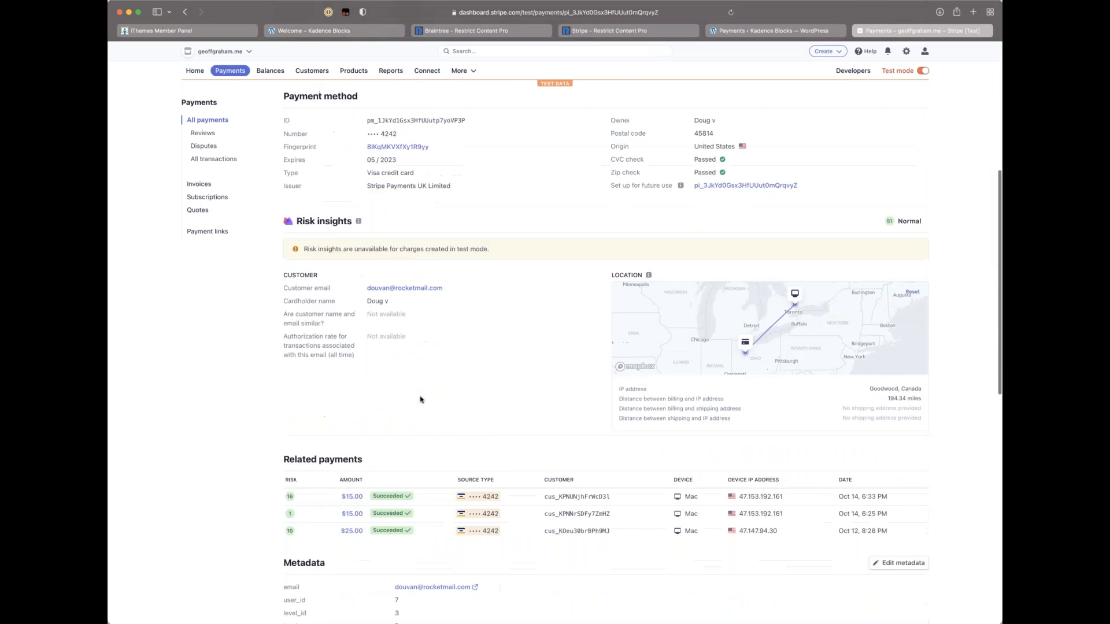
scroll(420, 399, down, 2)
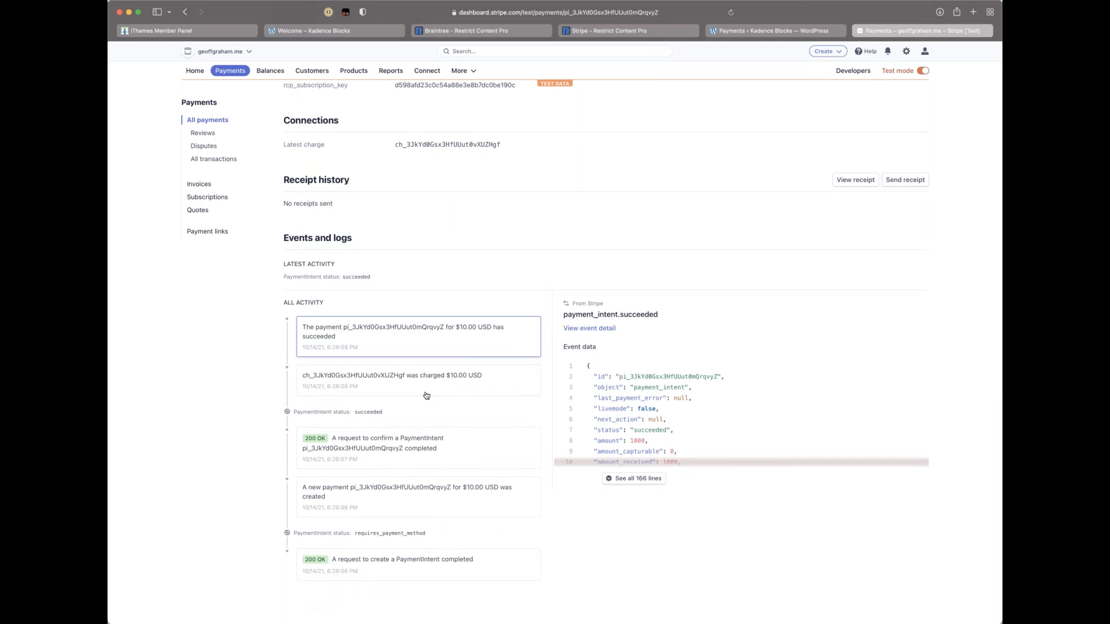
scroll(427, 394, up, 20)
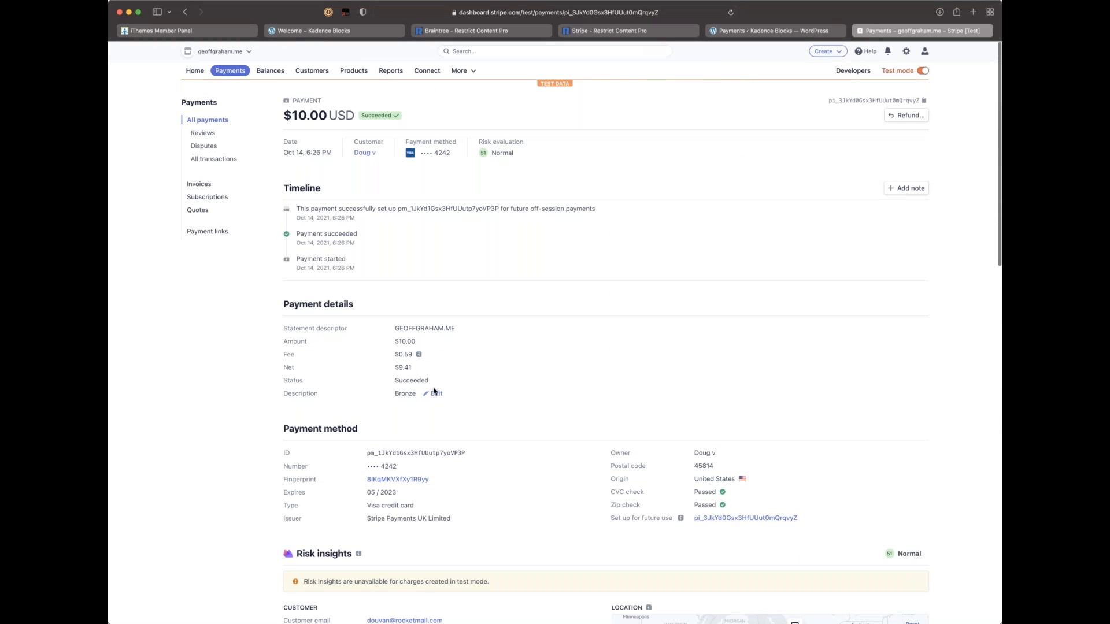
key(super+w)
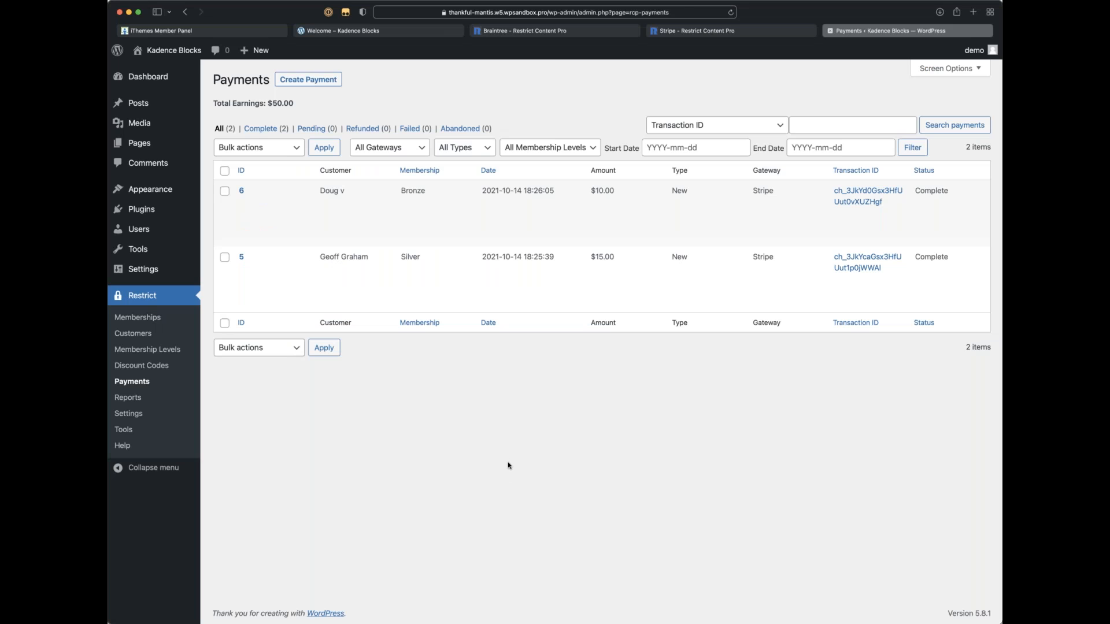
Step: Return to Restrict Content Pro Settings and view the General tab's page assignments
click(132, 413)
scroll(306, 414, down, 3)
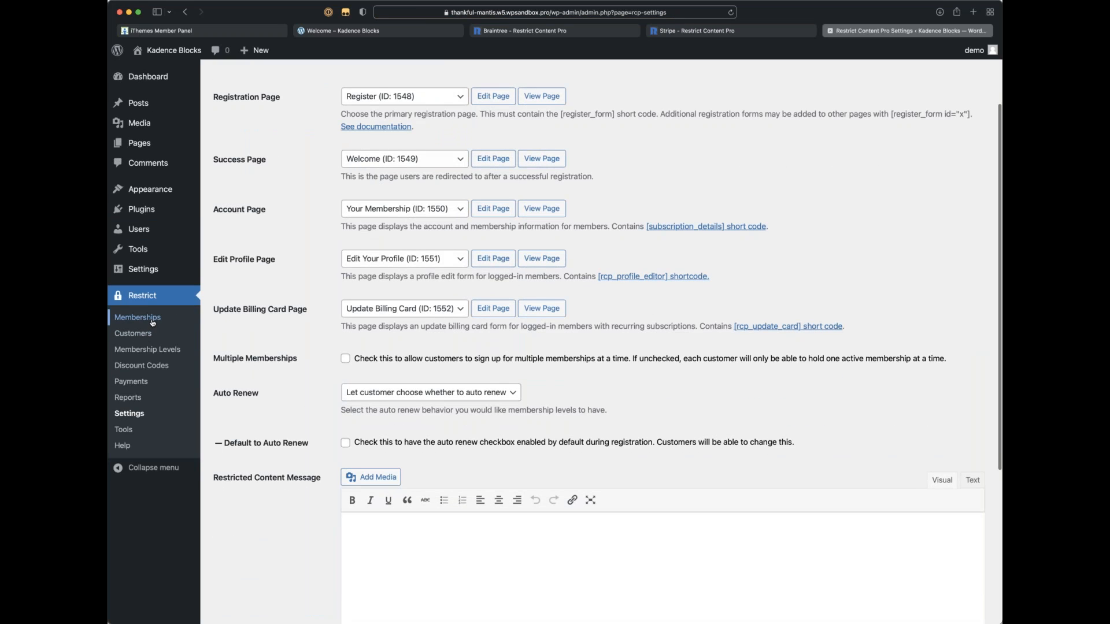
scroll(161, 326, up, 3)
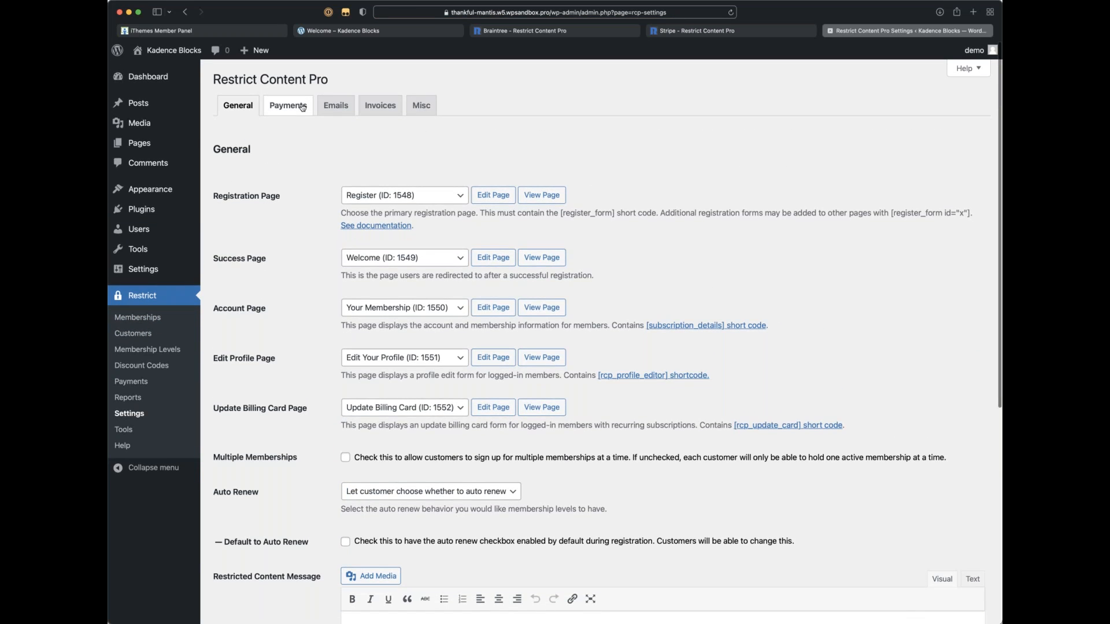
Step: Open the Payments settings tab and review the Gateways, PayPal and Braintree Settings sections
click(302, 106)
scroll(375, 328, down, 2)
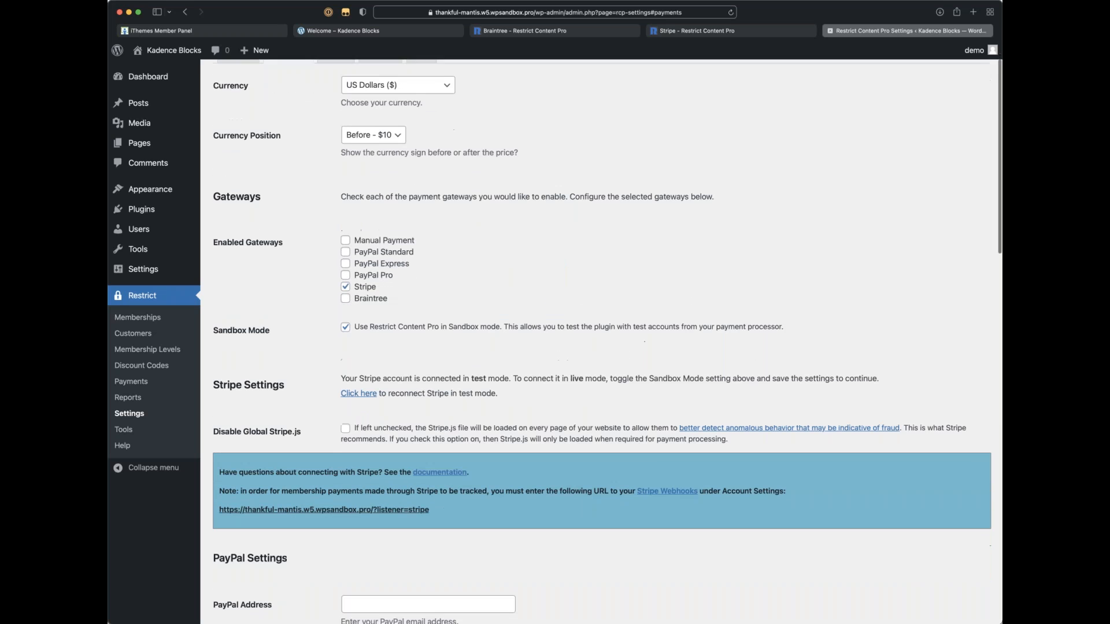
scroll(374, 327, down, 3)
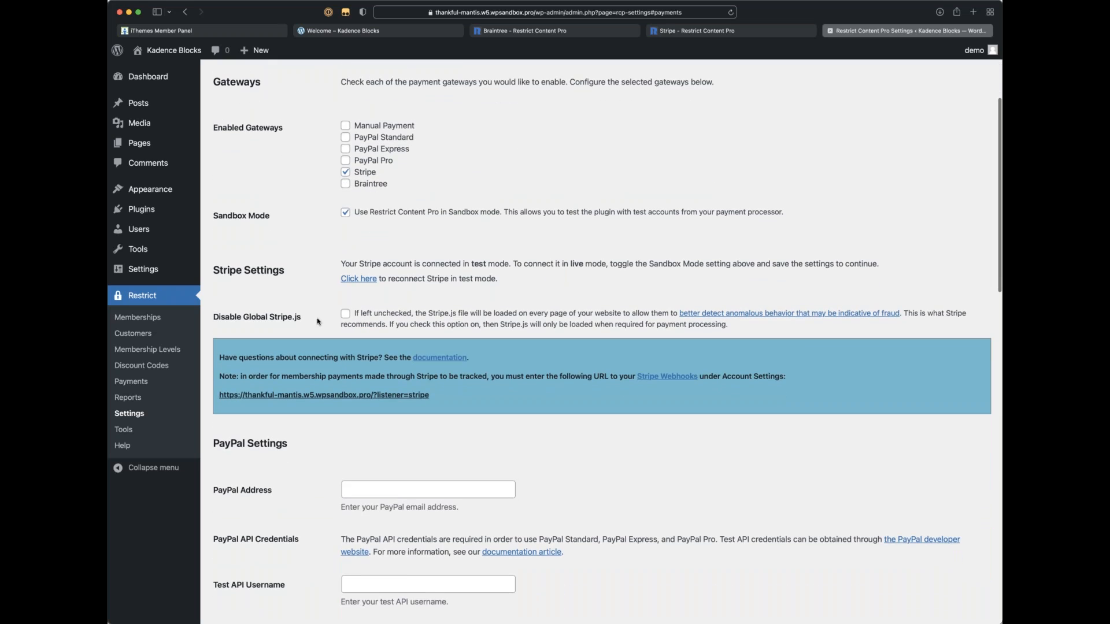
scroll(355, 368, down, 3)
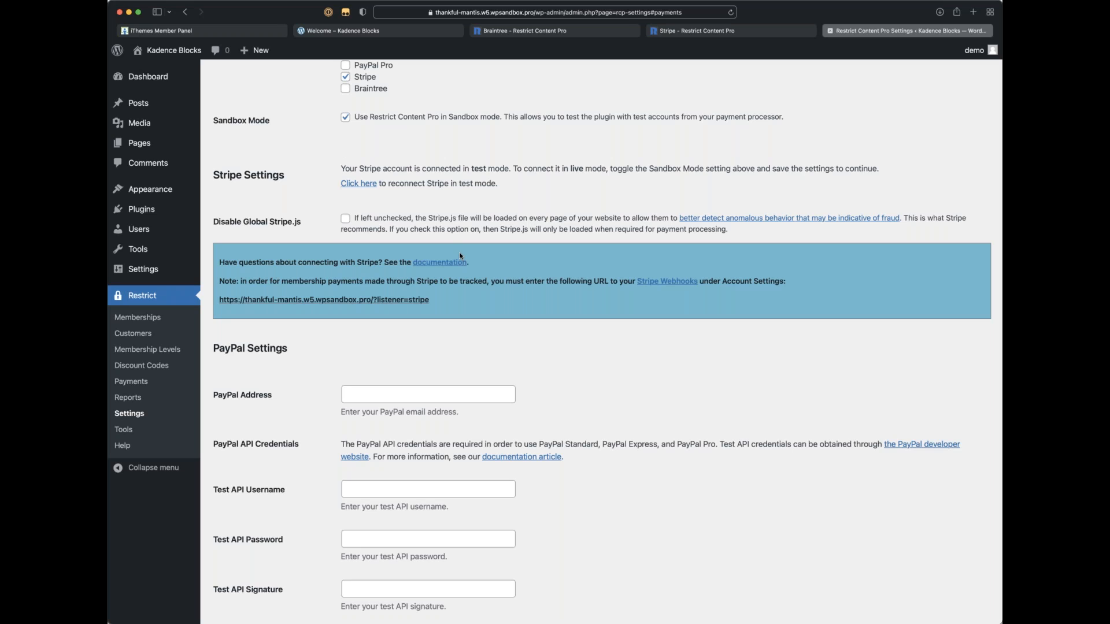
scroll(462, 257, down, 2)
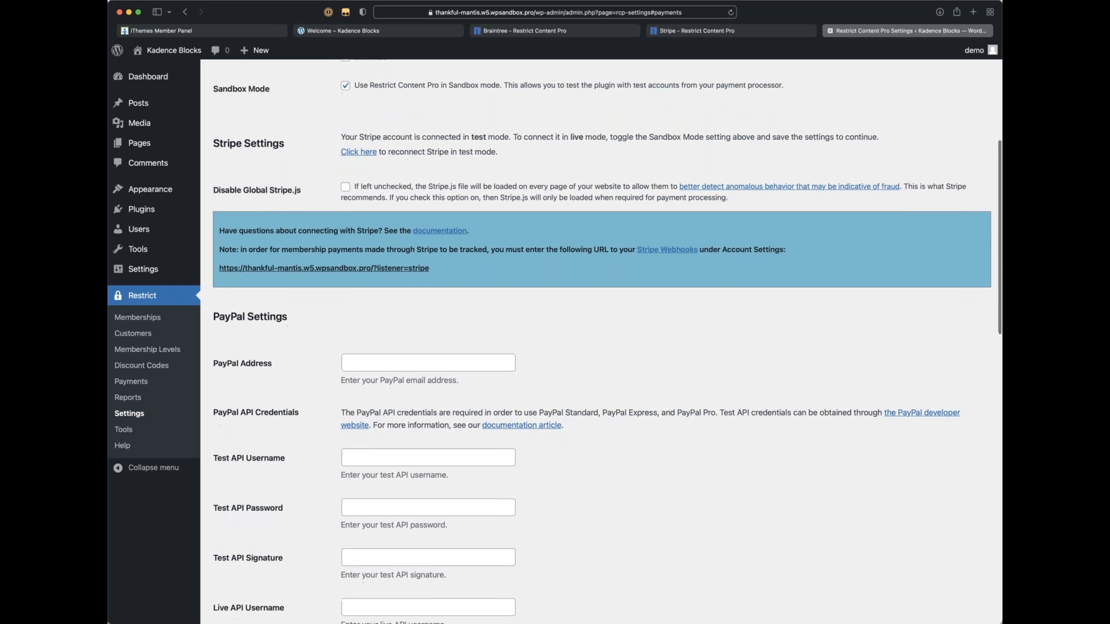
scroll(459, 256, up, 5)
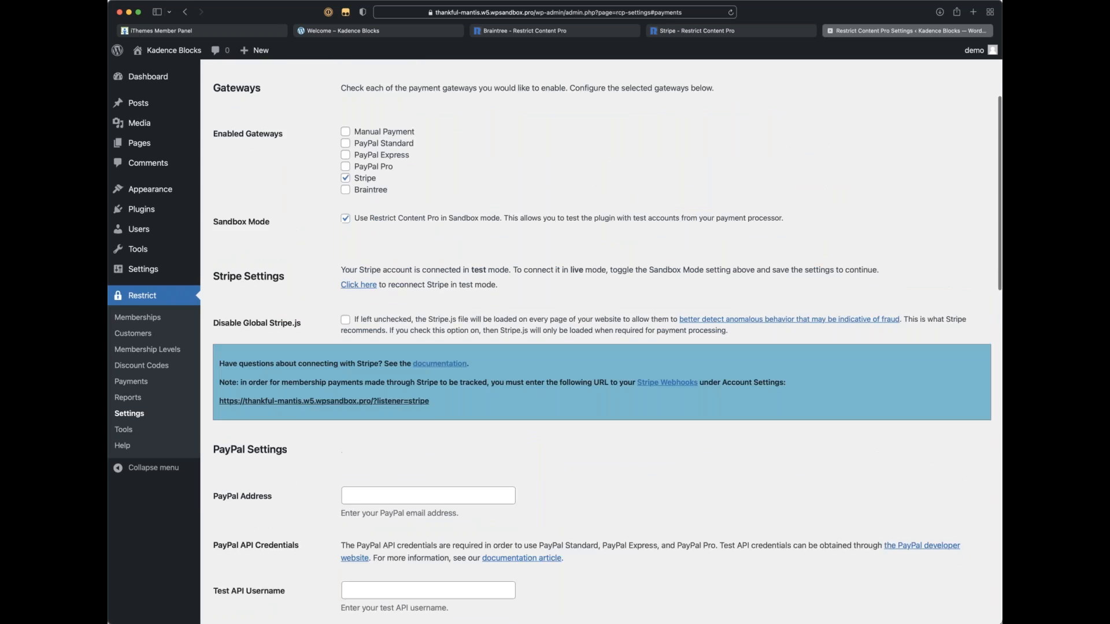
scroll(459, 257, up, 2)
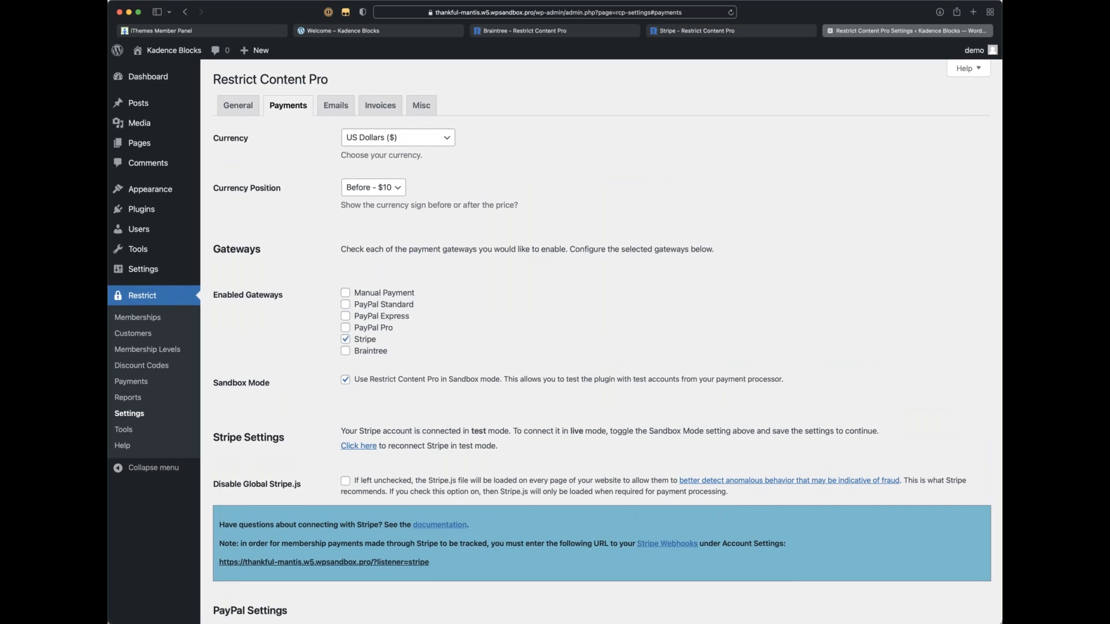
scroll(511, 272, down, 10)
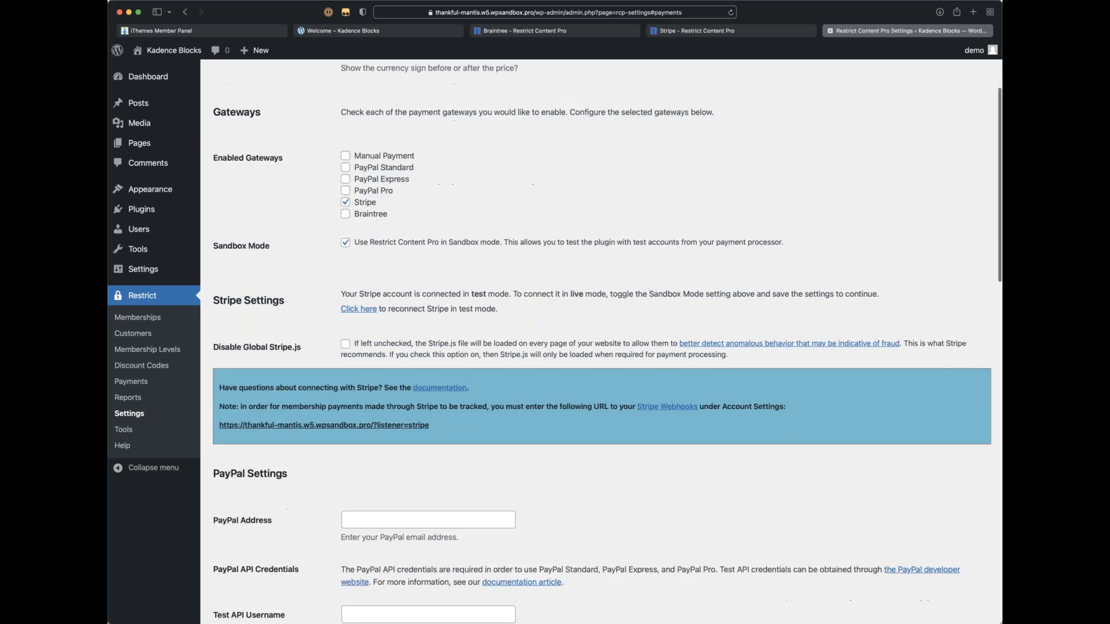
scroll(505, 275, down, 10)
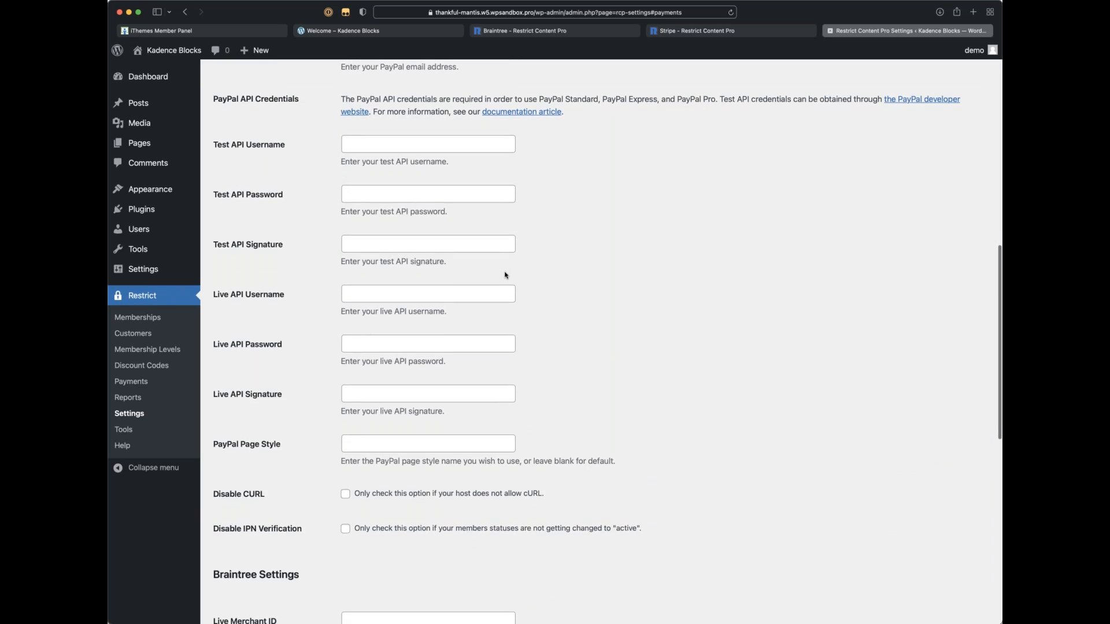
scroll(601, 341, down, 1)
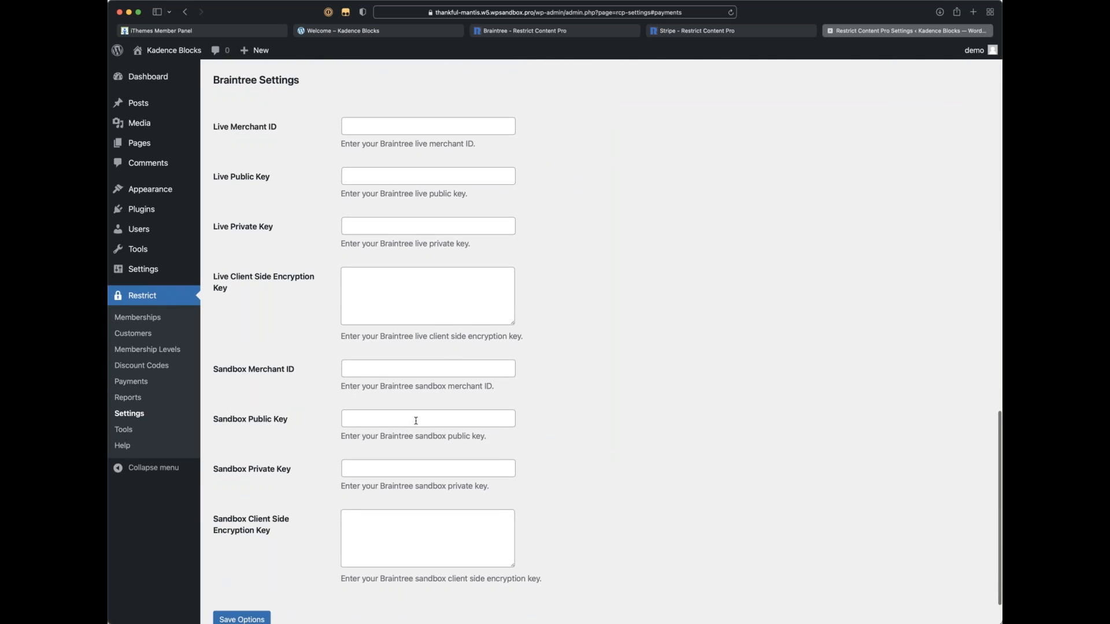
scroll(416, 421, up, 20)
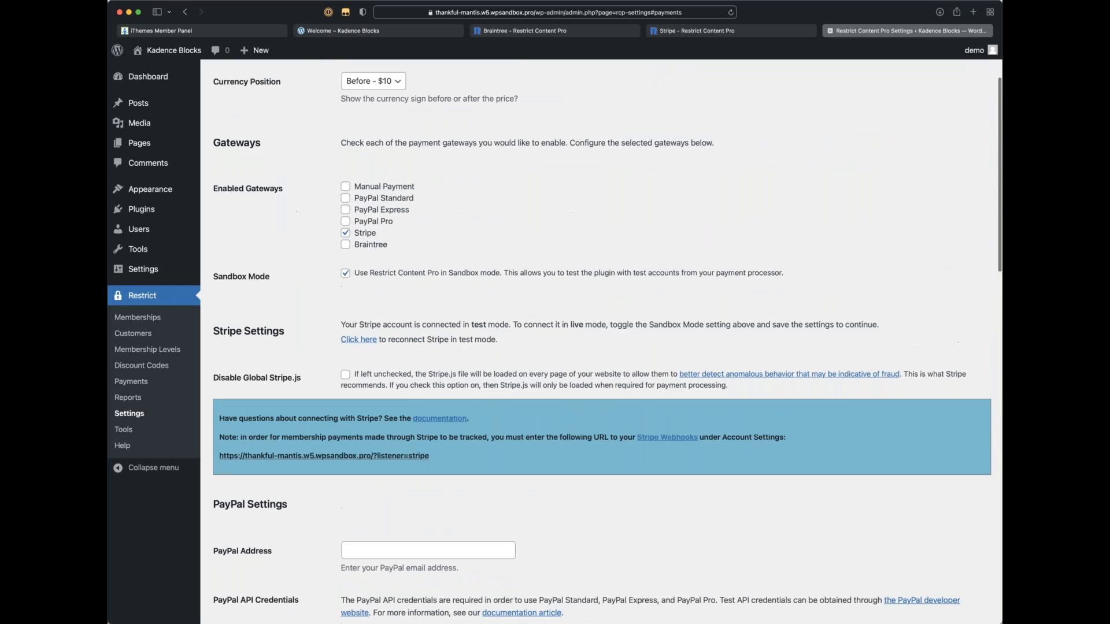
scroll(321, 289, down, 1)
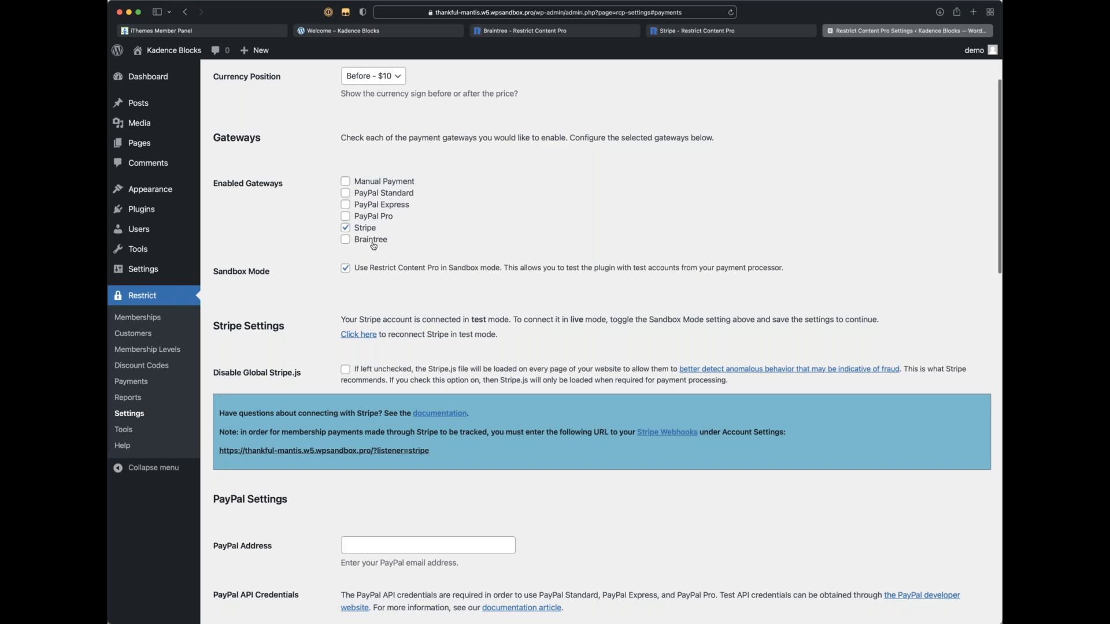
Step: Enable Braintree alongside Stripe under Enabled Gateways, save the options, and view the blank Braintree Settings
click(231, 30)
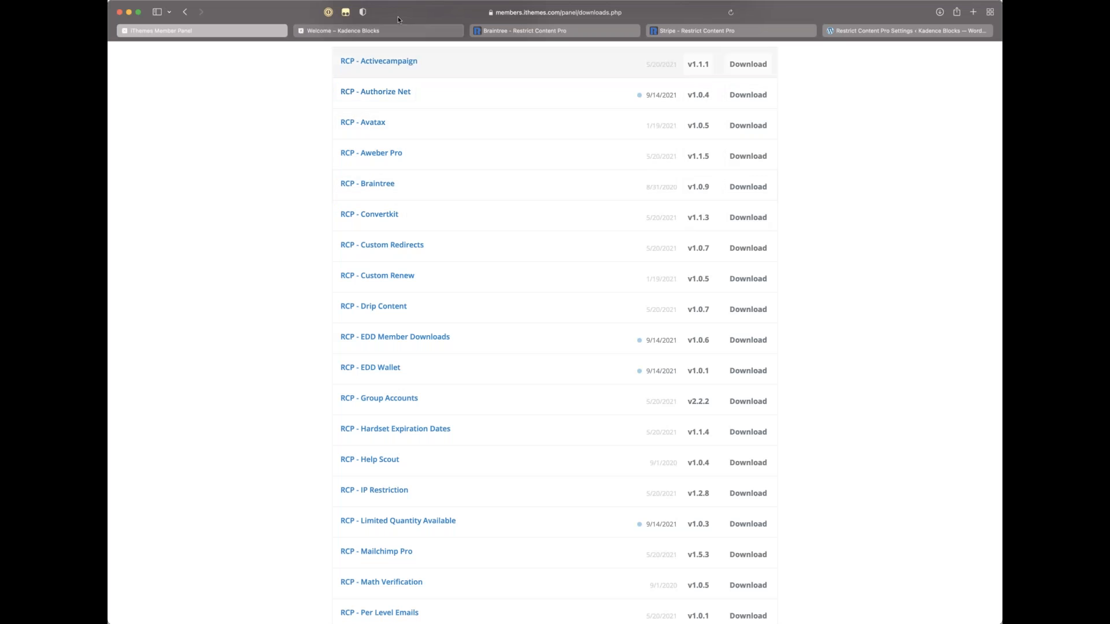
click(393, 31)
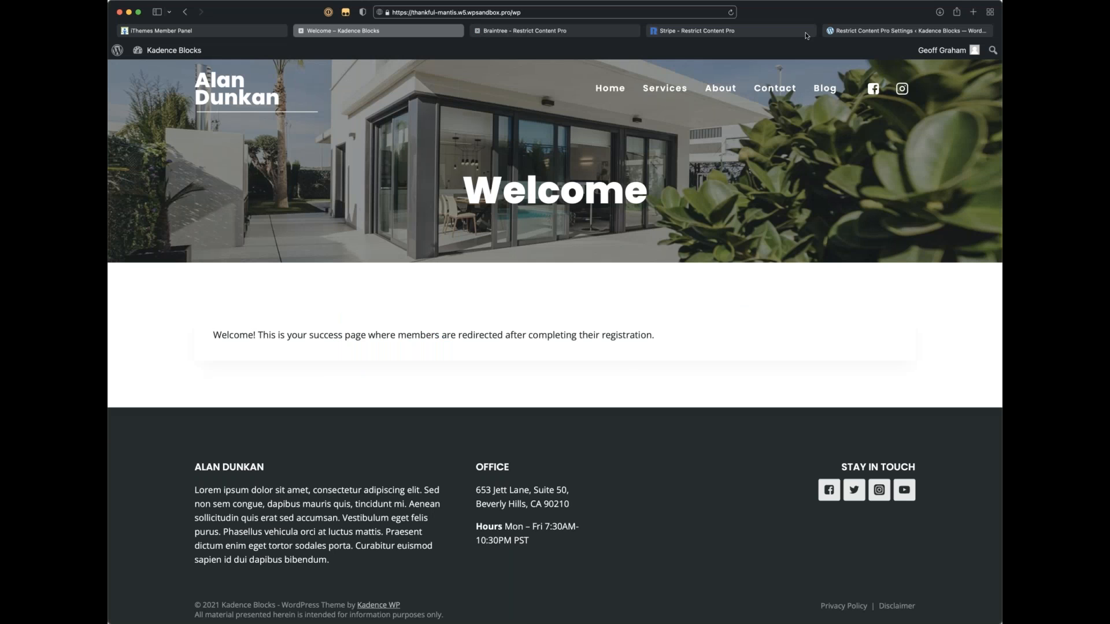
click(887, 32)
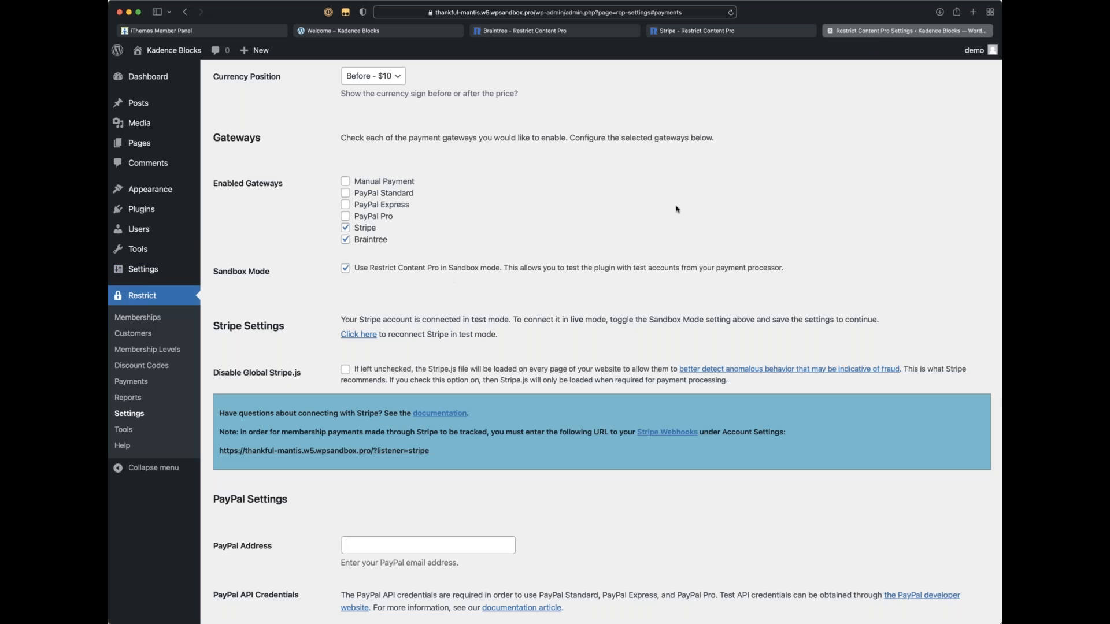
scroll(751, 188, up, 3)
scroll(751, 188, down, 20)
click(246, 555)
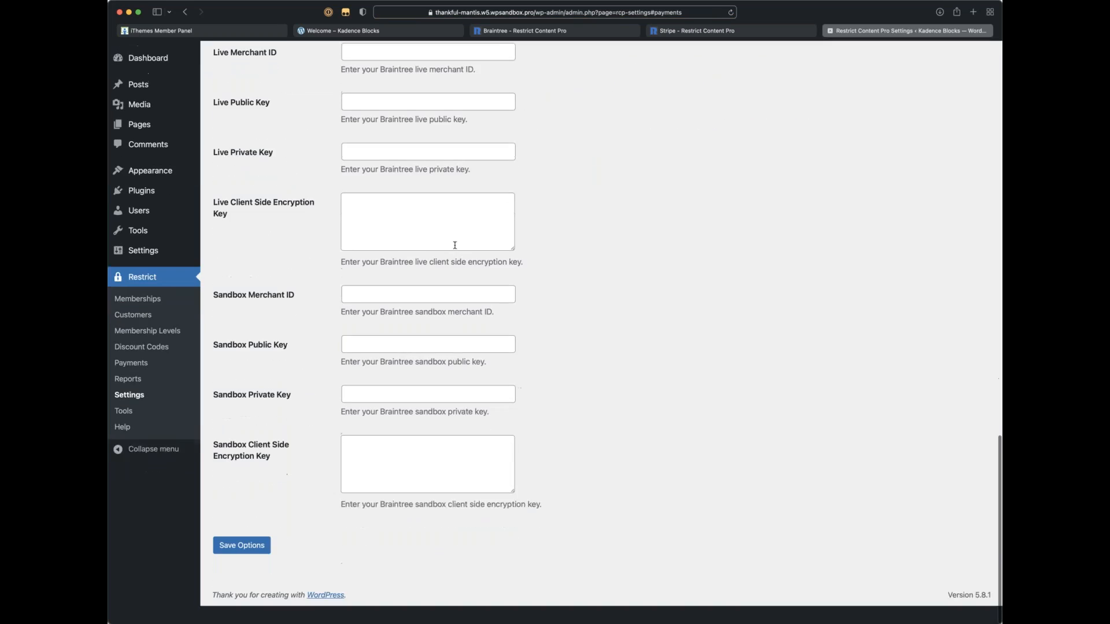
scroll(339, 429, up, 15)
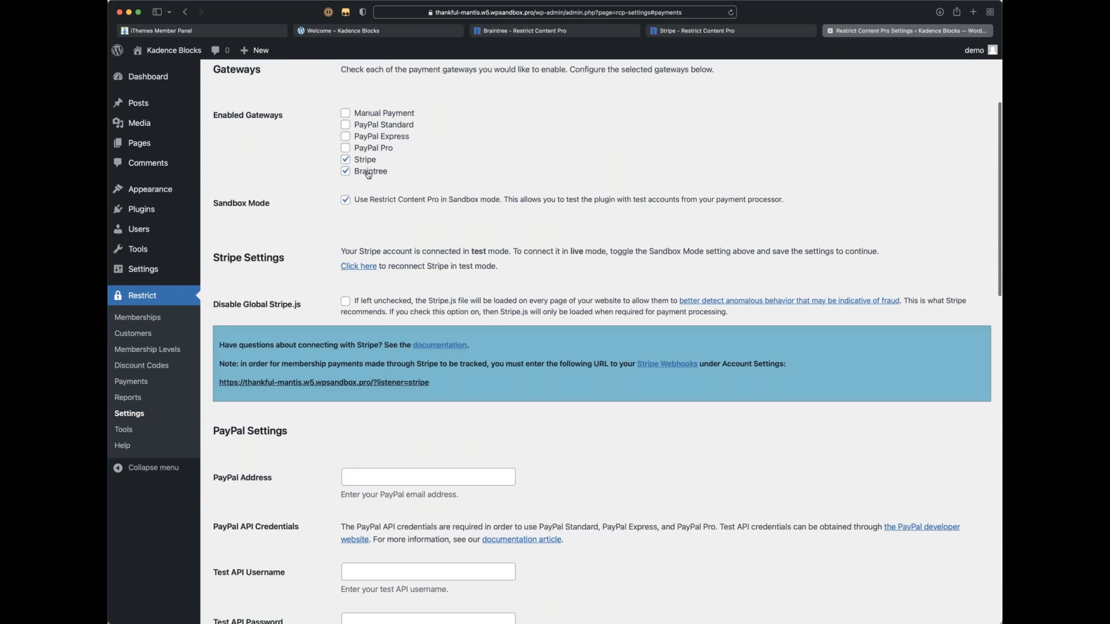
scroll(372, 215, down, 1)
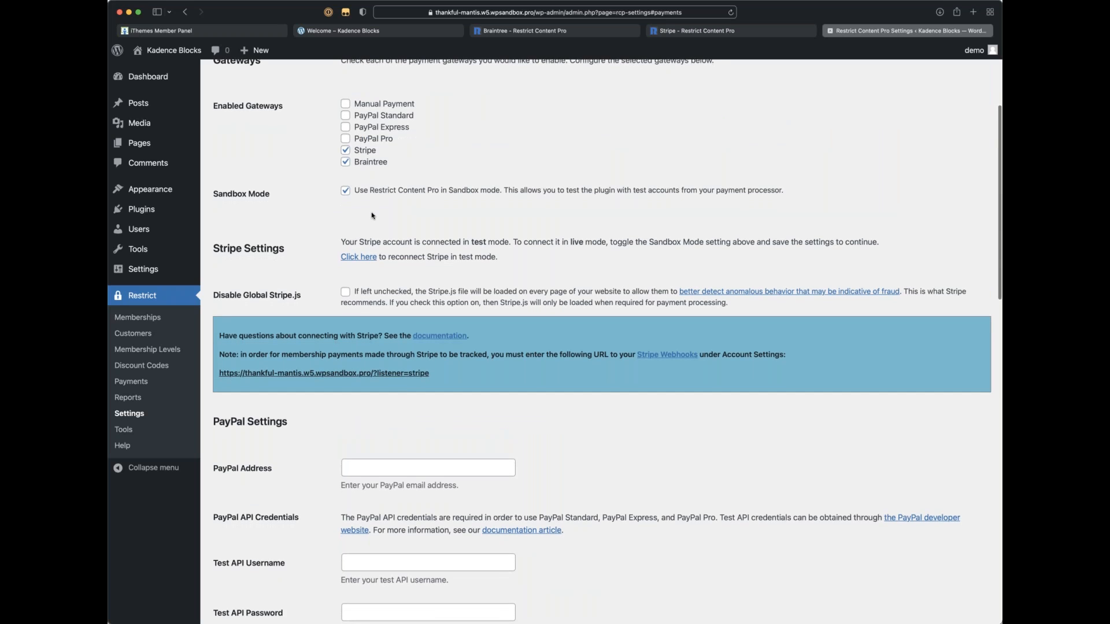
scroll(373, 215, down, 20)
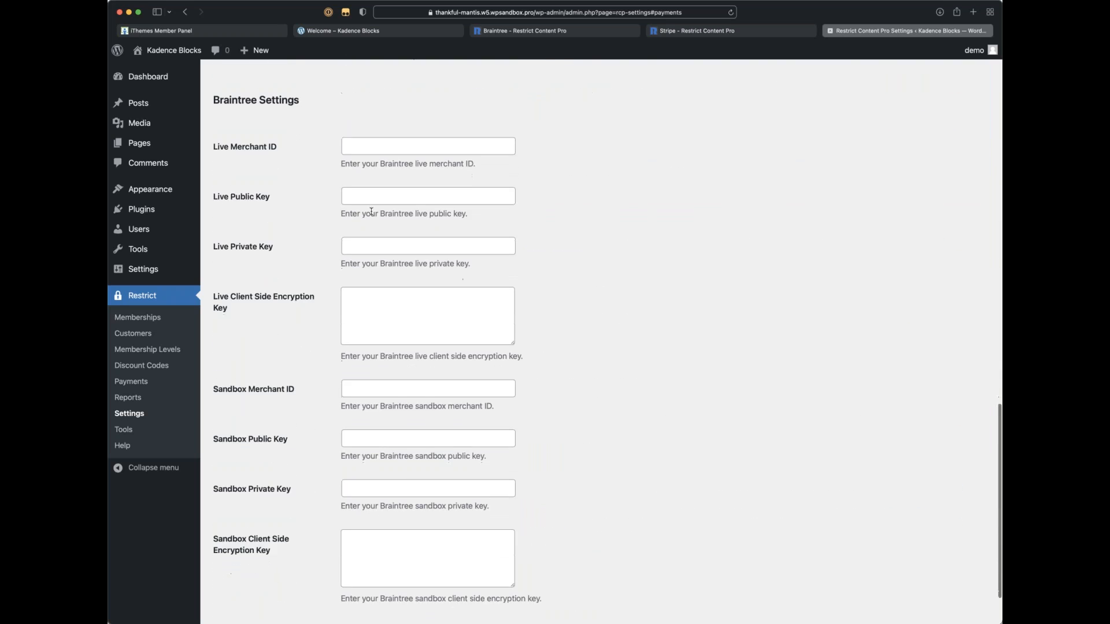
scroll(371, 212, down, 3)
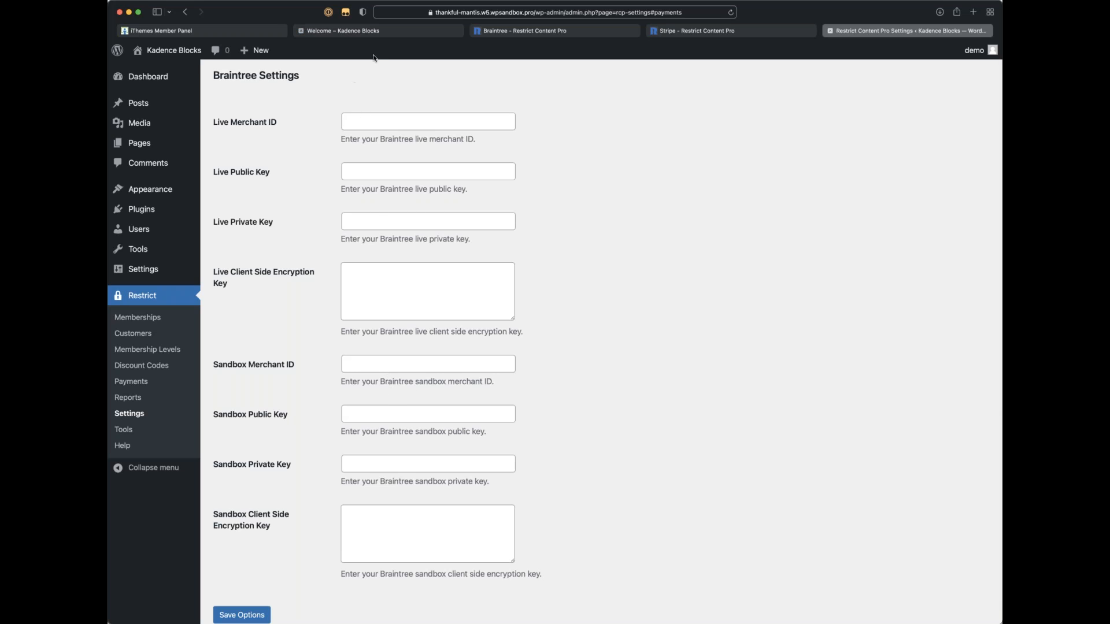
Step: Close the Braintree info page and load the Braintree login page in a new tab
click(558, 33)
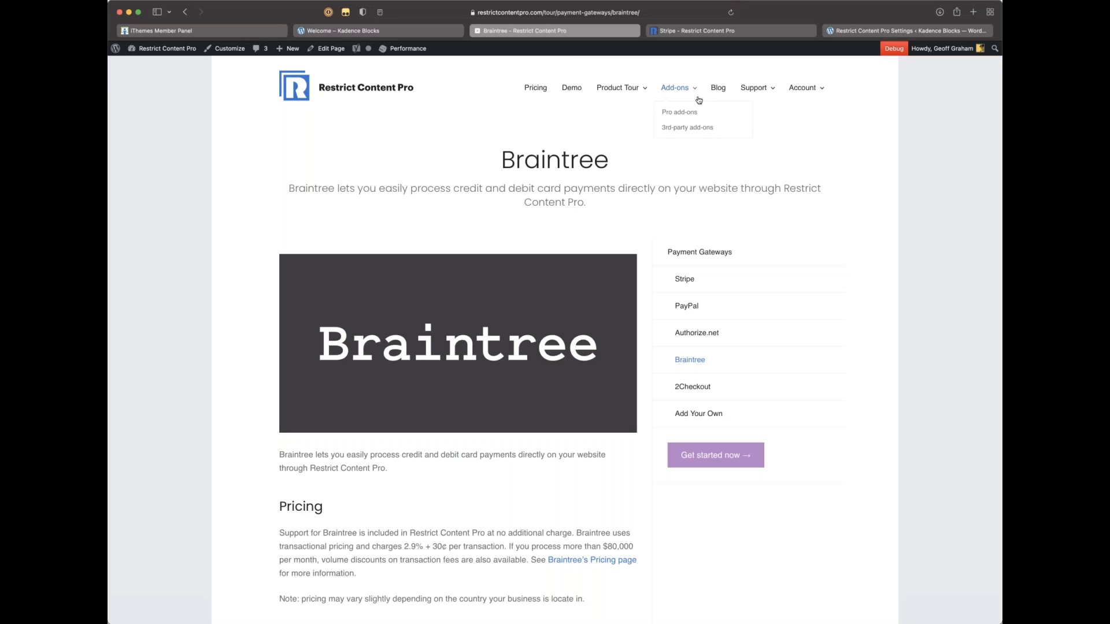
mouse_move(665, 98)
key(super+w)
key(super+t)
text(braintreegateway.com)
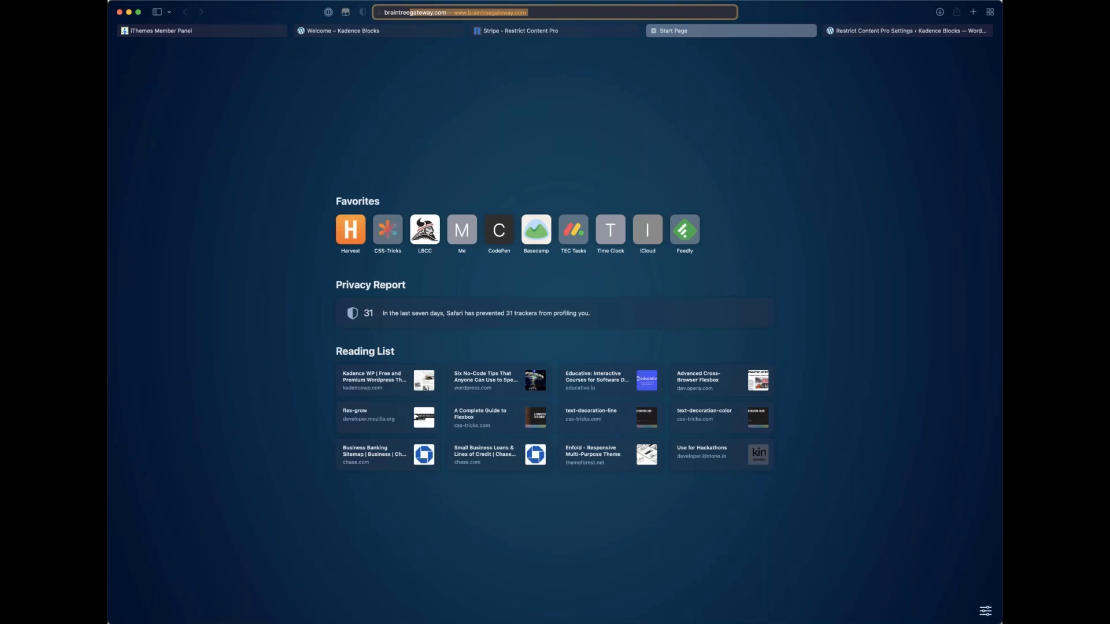
key(Return)
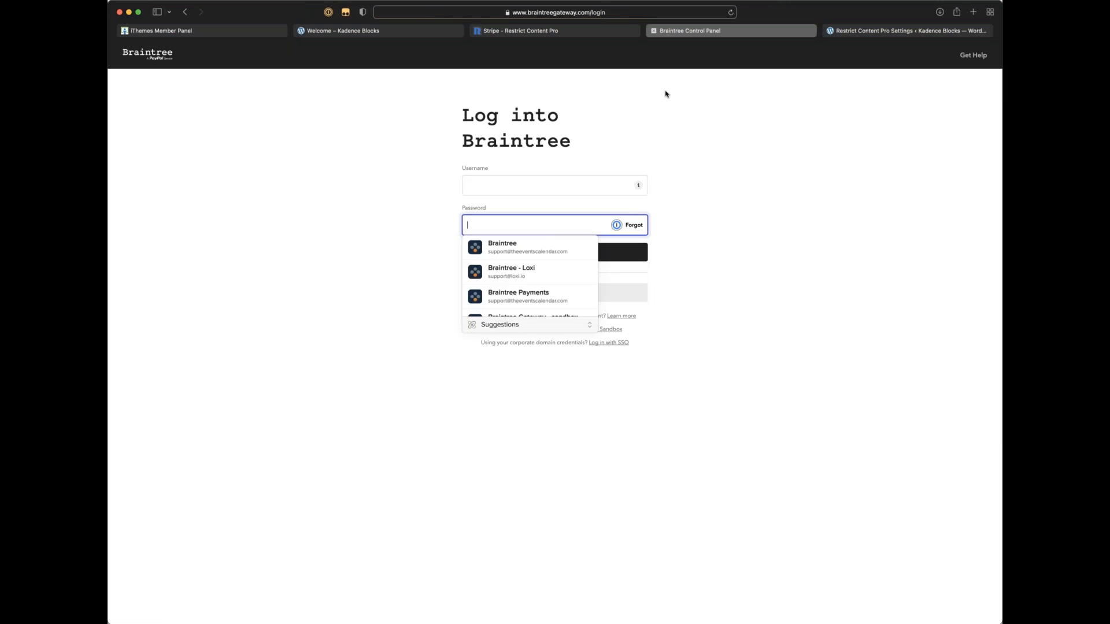
Step: Enter the Braintree username and saved password and submit, retrying the login
click(494, 189)
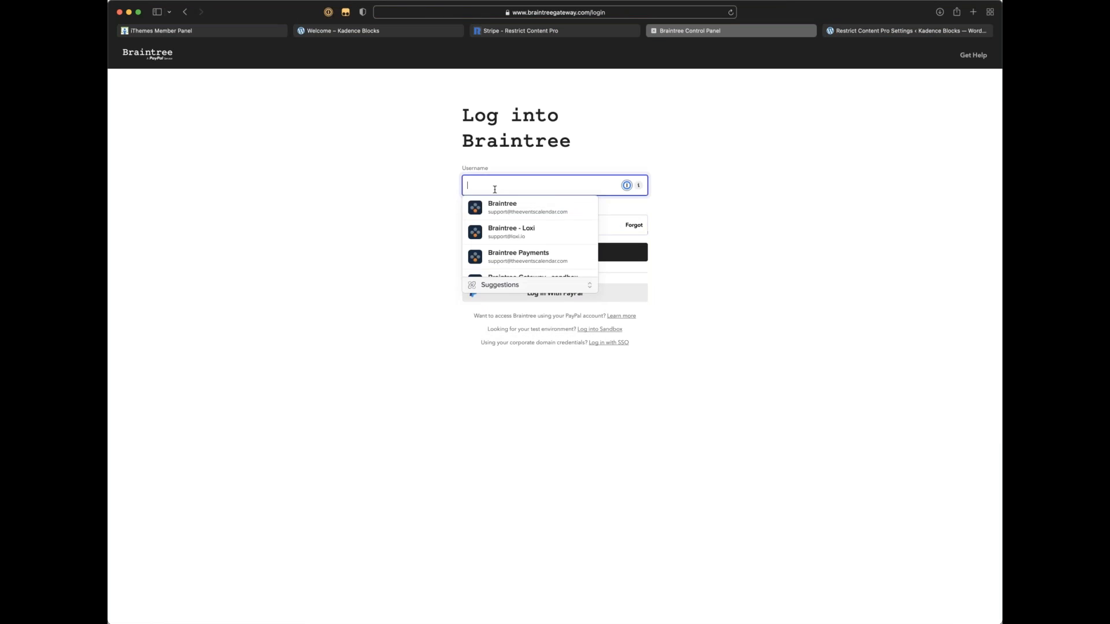
scroll(533, 236, down, 2)
scroll(532, 236, up, 2)
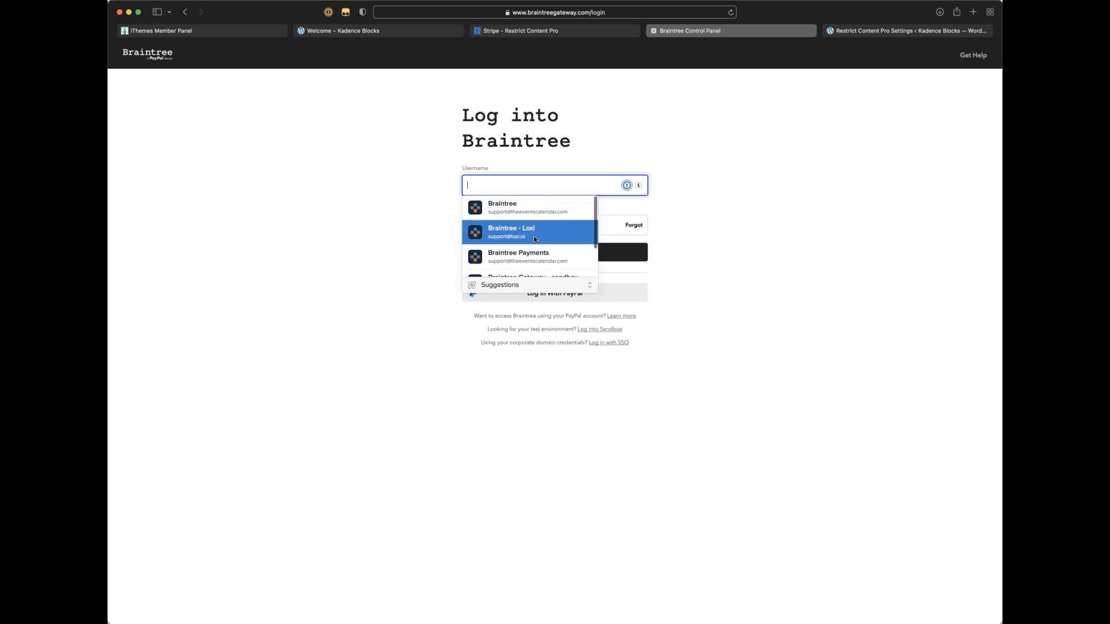
scroll(522, 222, down, 2)
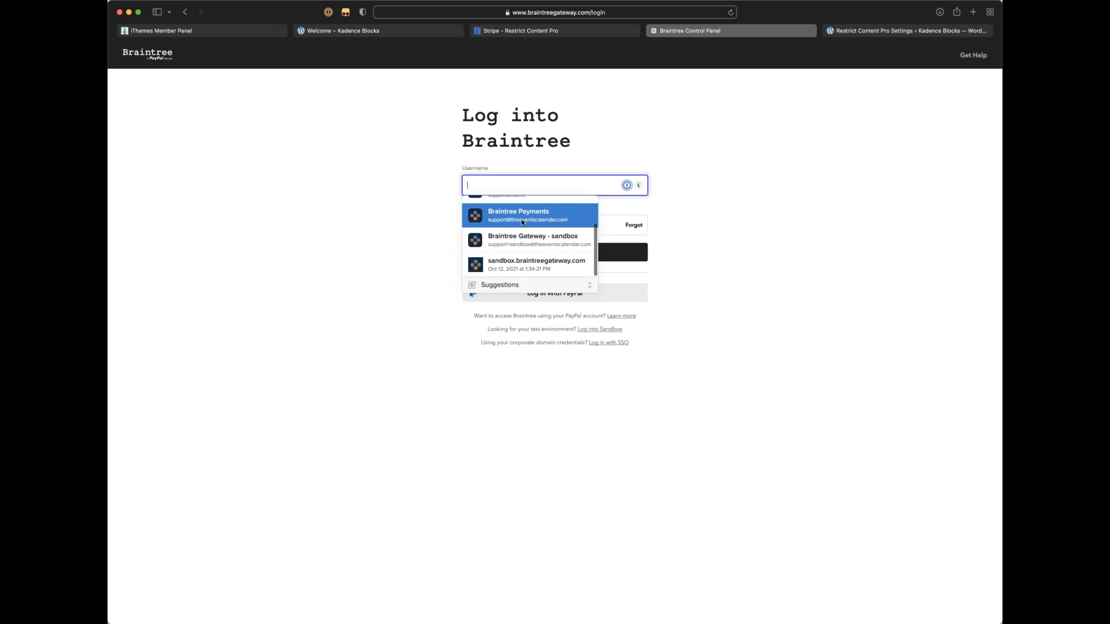
click(532, 273)
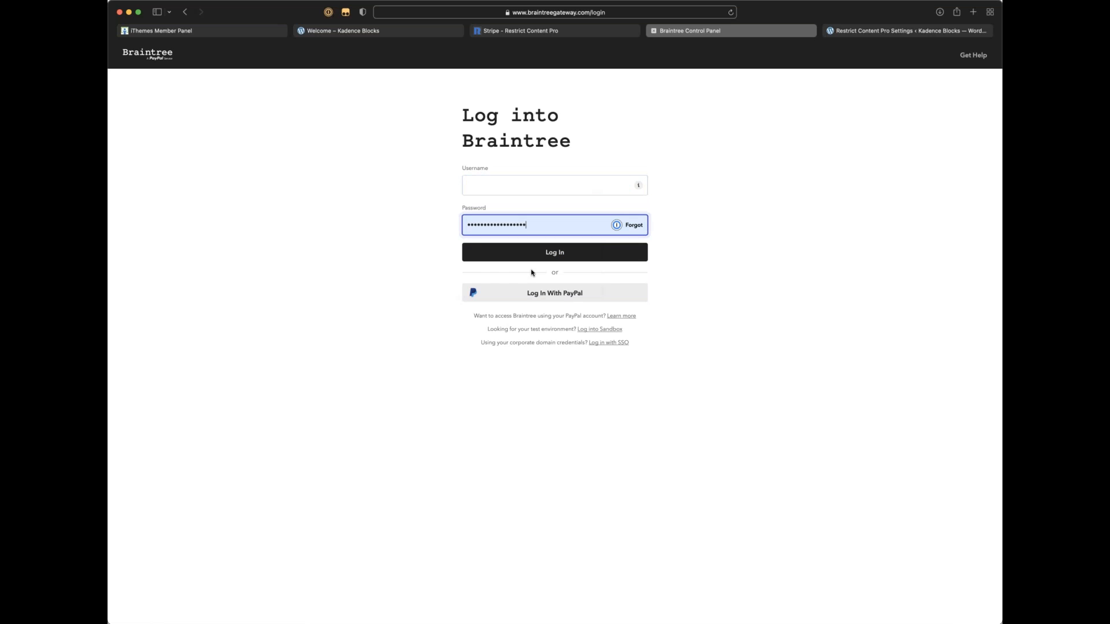
click(515, 189)
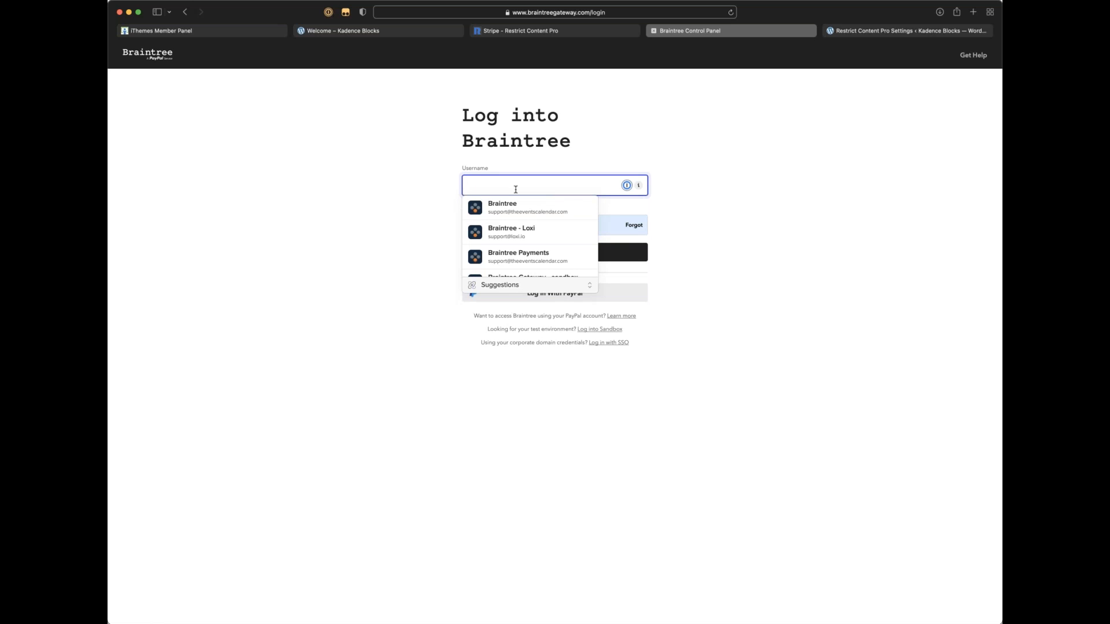
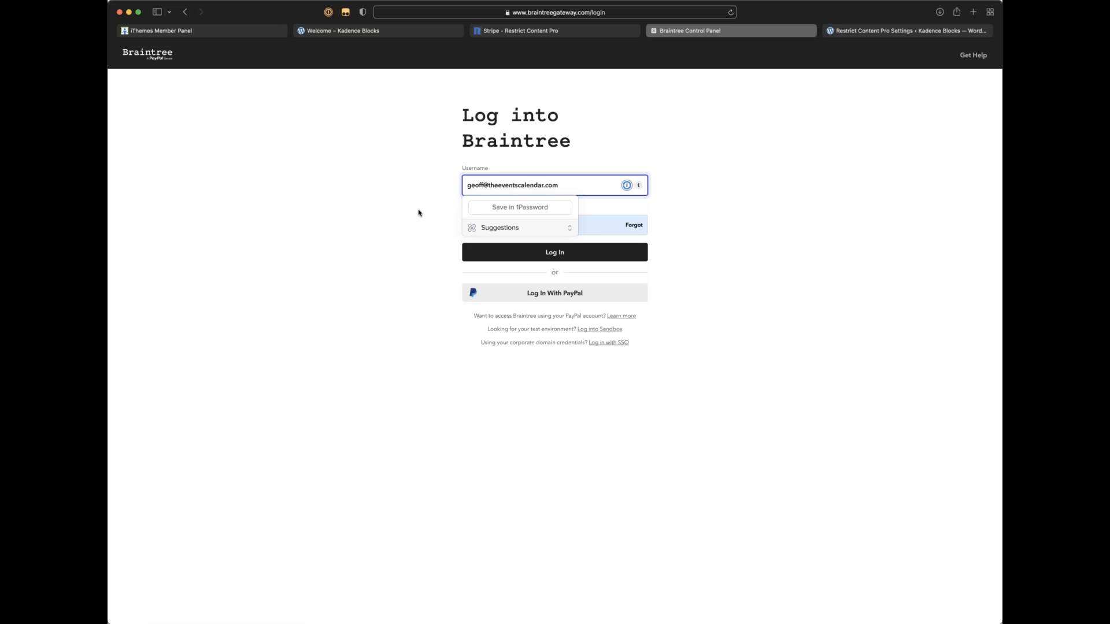
key(Return)
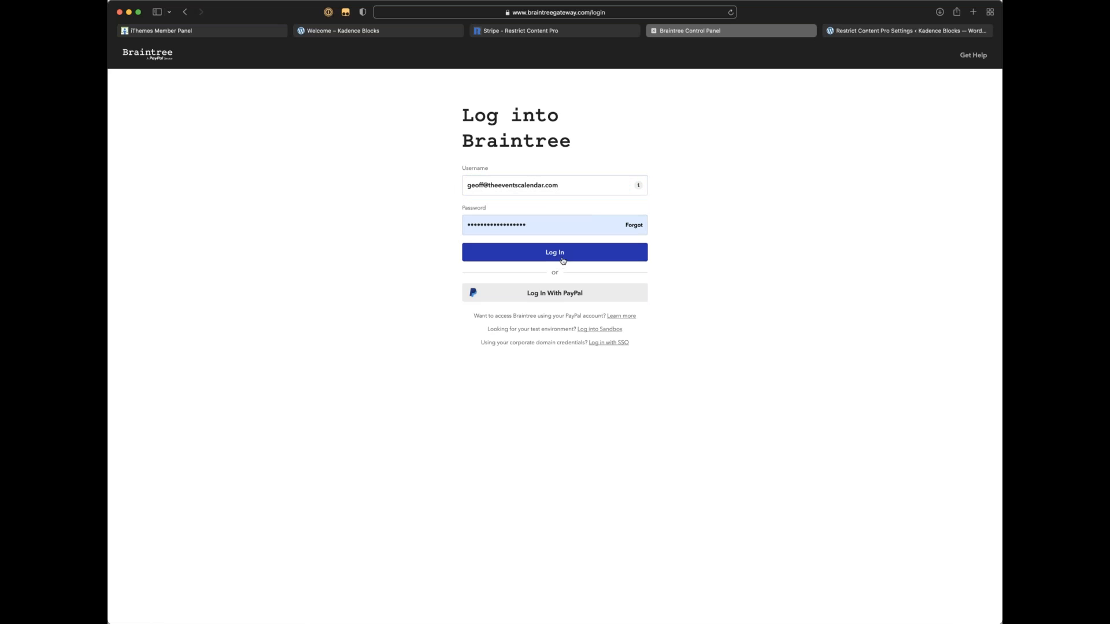
click(671, 237)
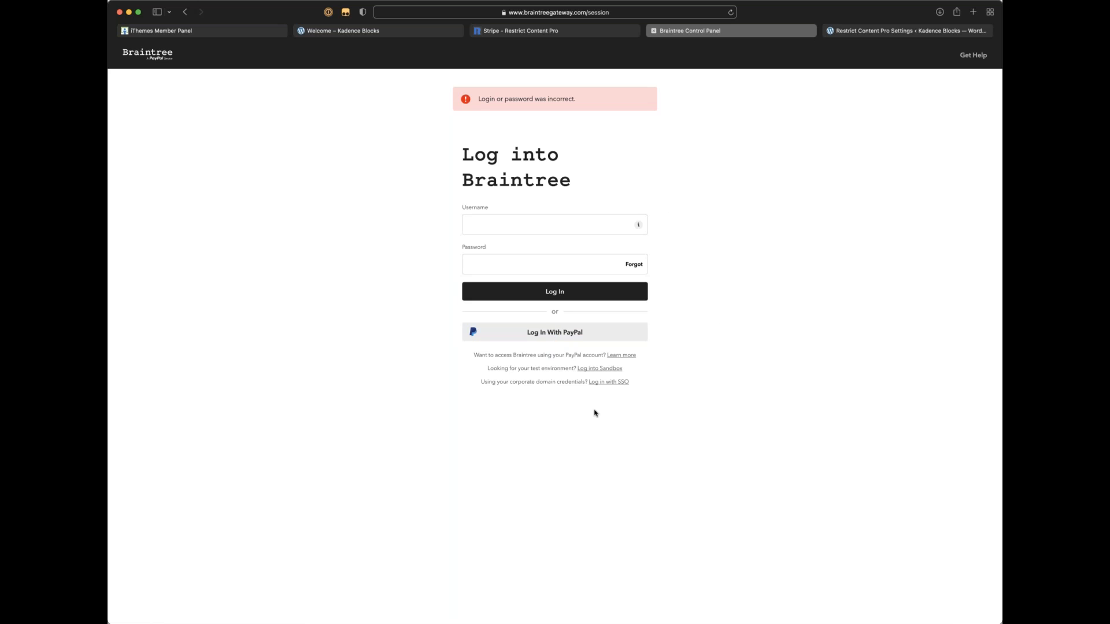
Step: Try logging in to Braintree with PayPal using the saved PayPal credentials
click(550, 336)
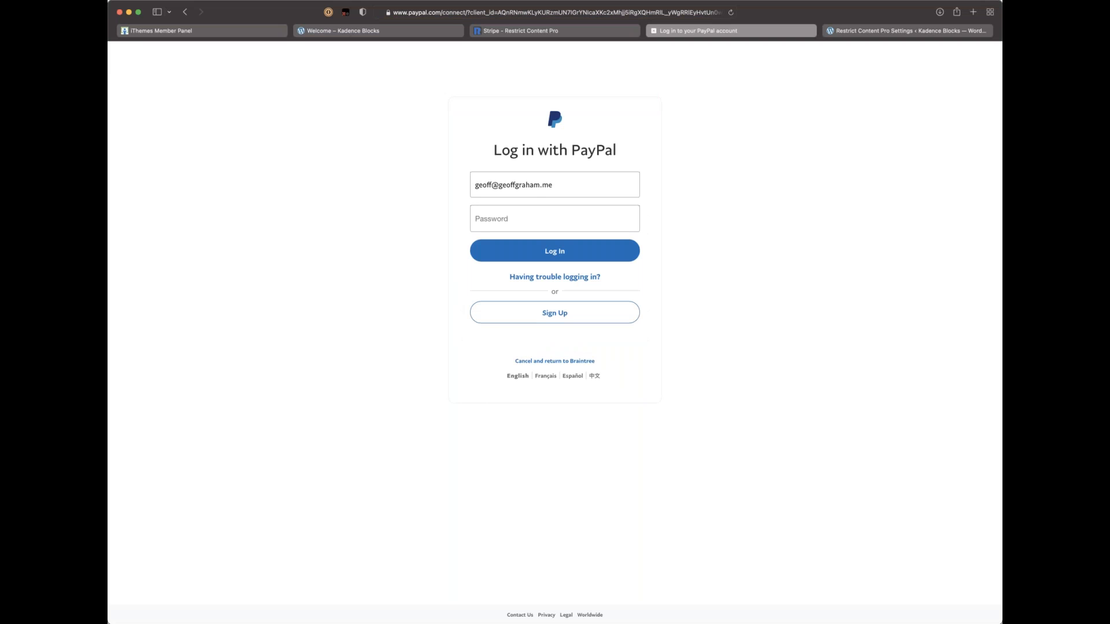
click(516, 218)
click(534, 248)
click(550, 253)
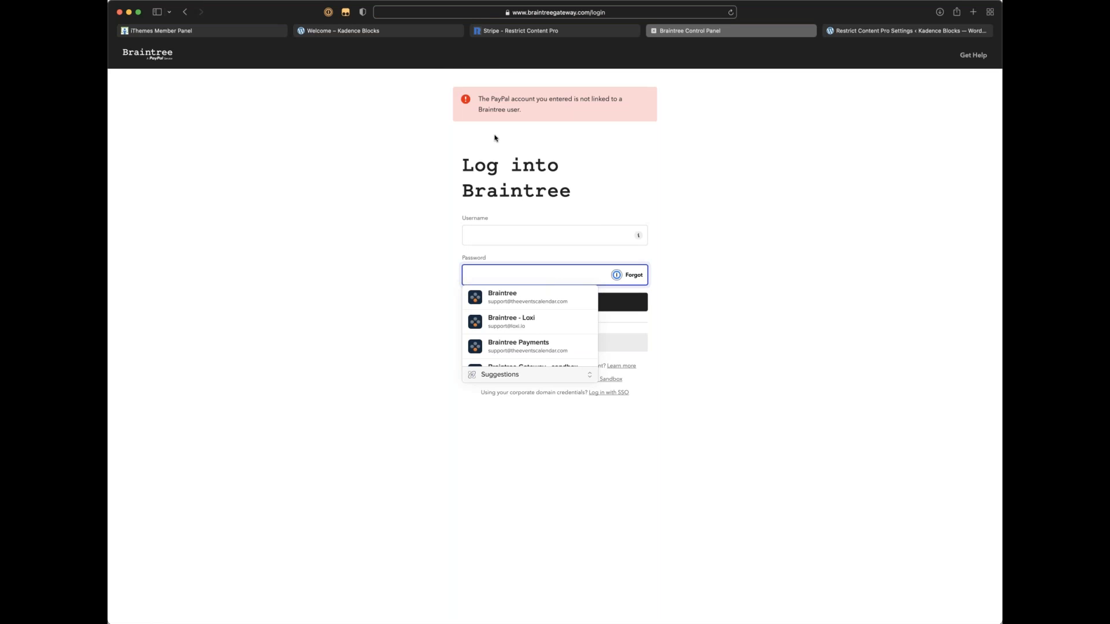
scroll(513, 298, down, 1)
key(Escape)
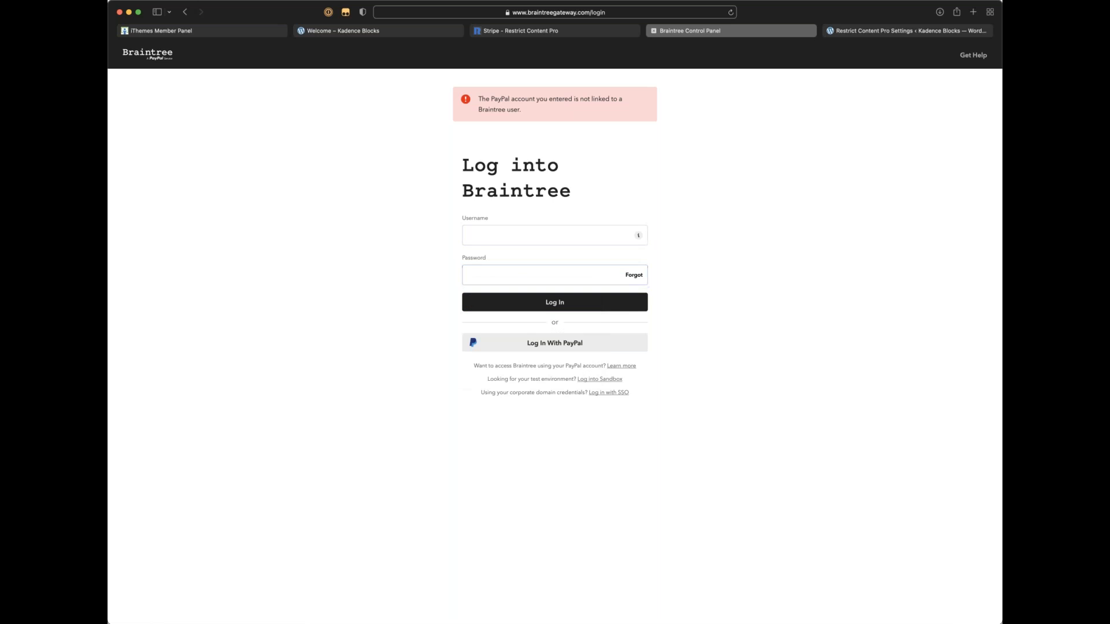
click(550, 342)
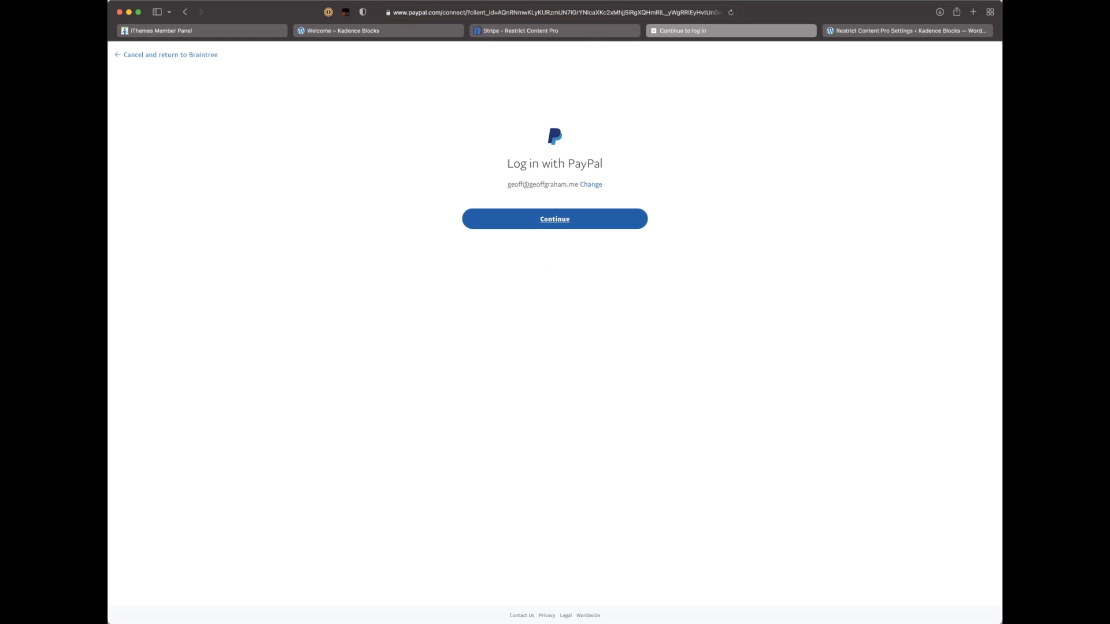
Step: Retry the PayPal sign-in, filling the e-mail field from a saved login and continuing
click(549, 182)
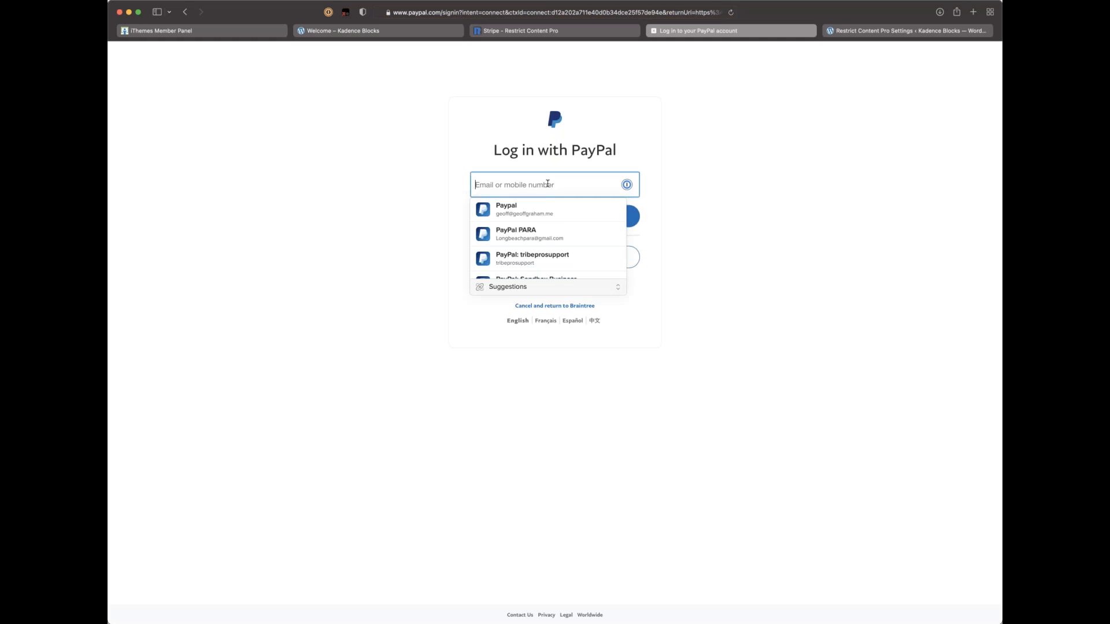
scroll(548, 237, down, 5)
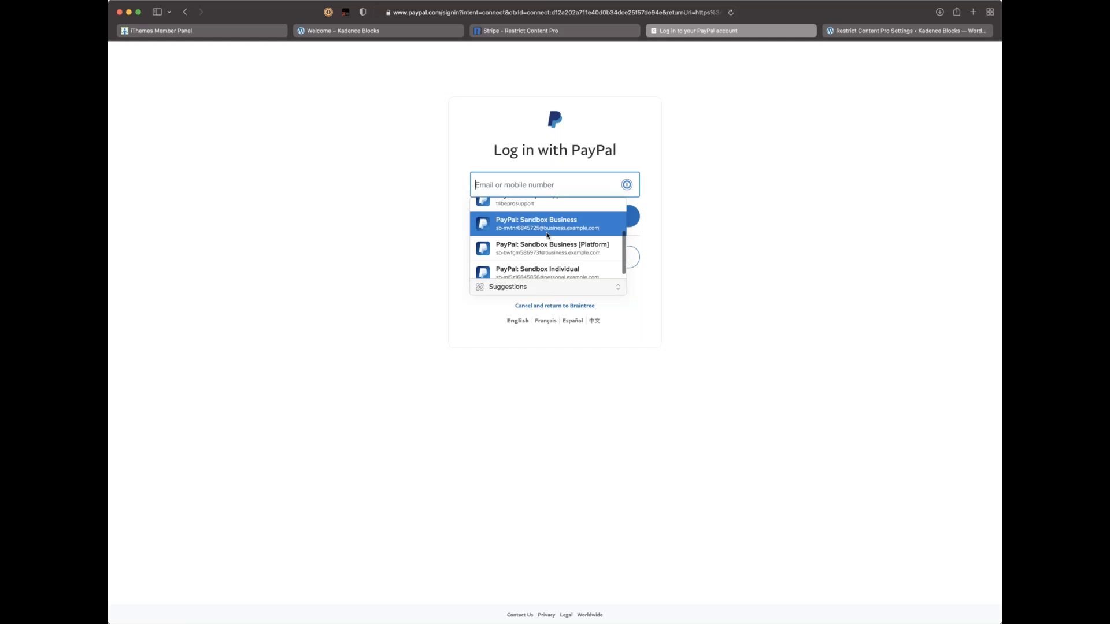
scroll(546, 235, down, 1)
scroll(546, 235, up, 2)
scroll(547, 235, up, 1)
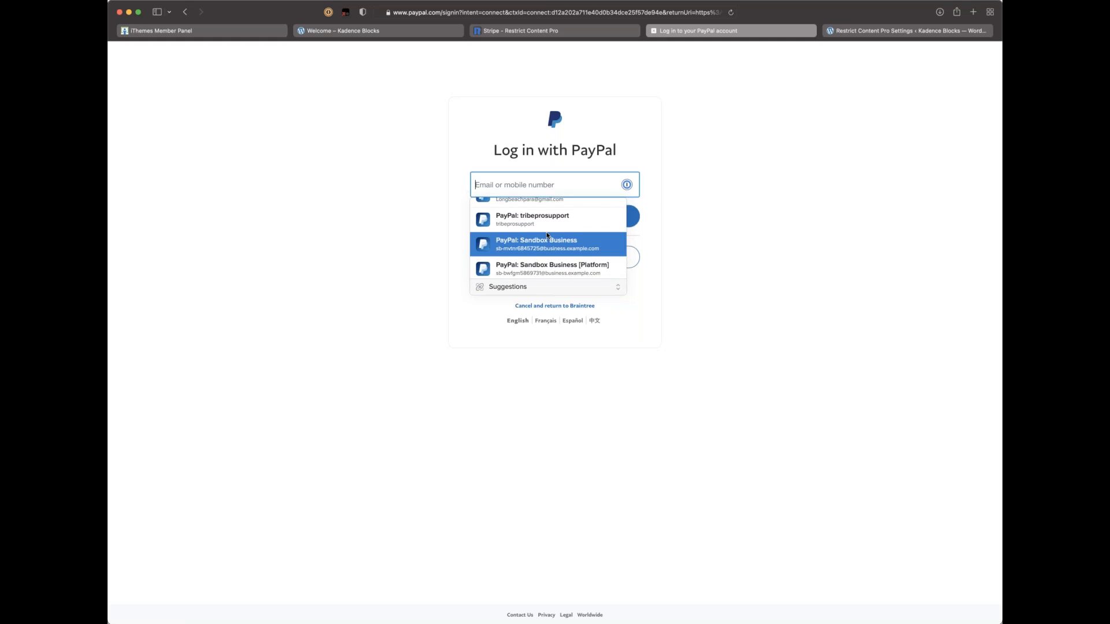
scroll(547, 236, up, 3)
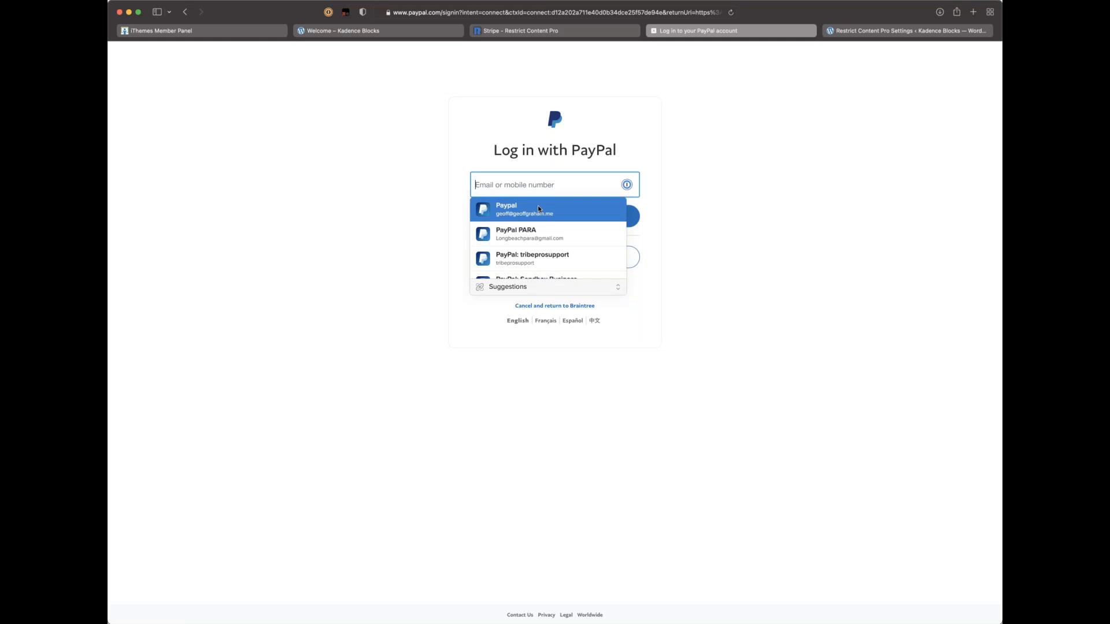
click(529, 258)
click(566, 220)
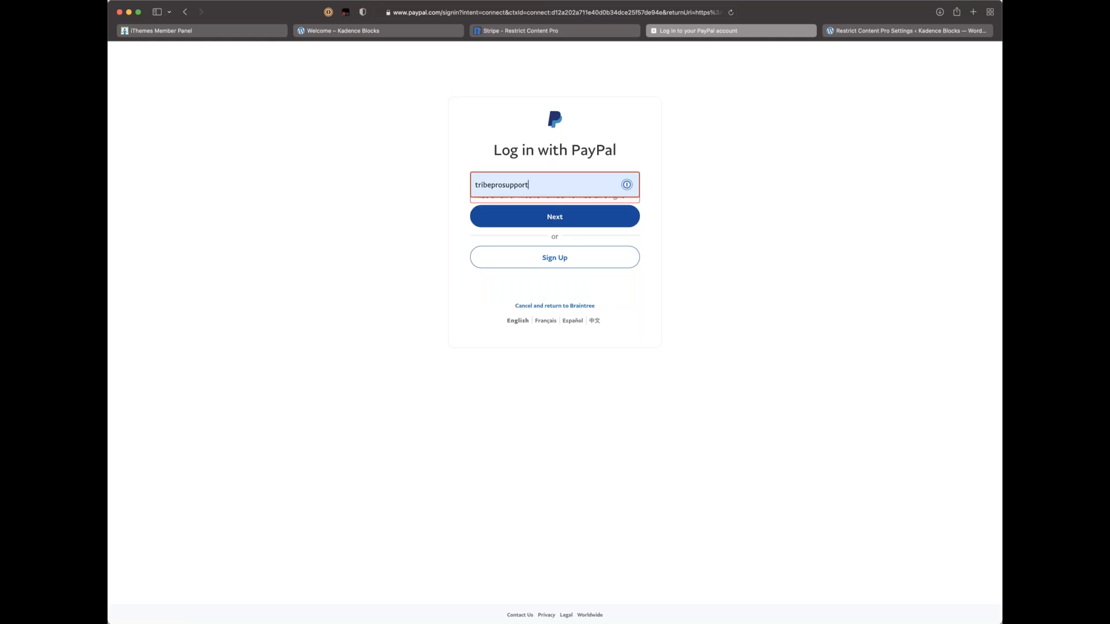
Step: Replace the wrong username with the saved PayPal e-mail, log in, and dismiss login suggestions
click(534, 184)
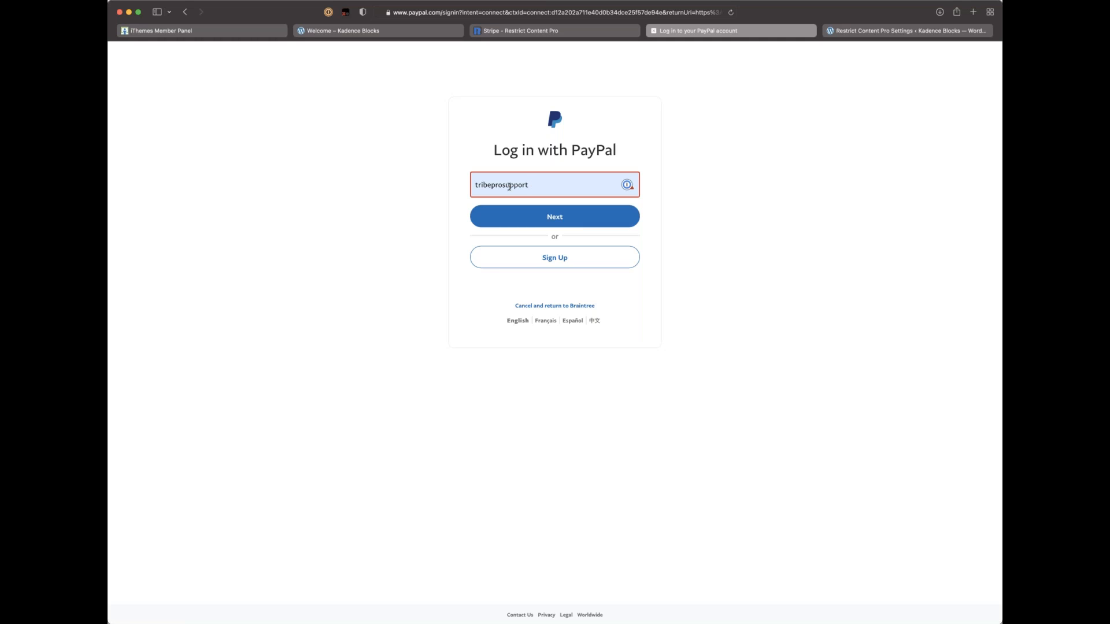
double_click(554, 183)
key(BackSpace)
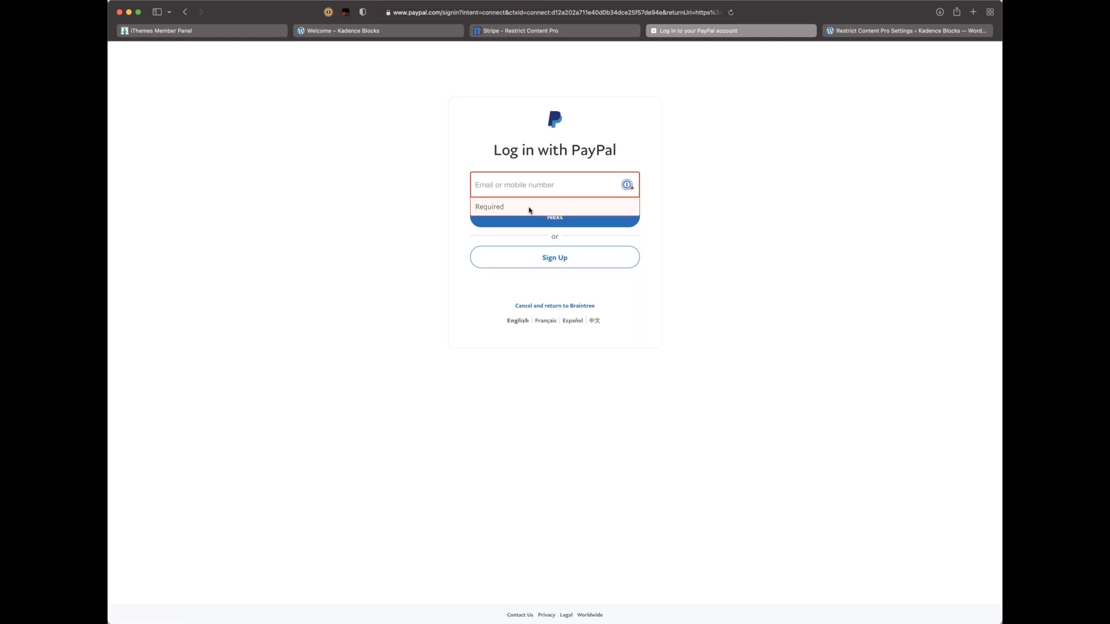
text(geoff)
click(625, 185)
click(564, 211)
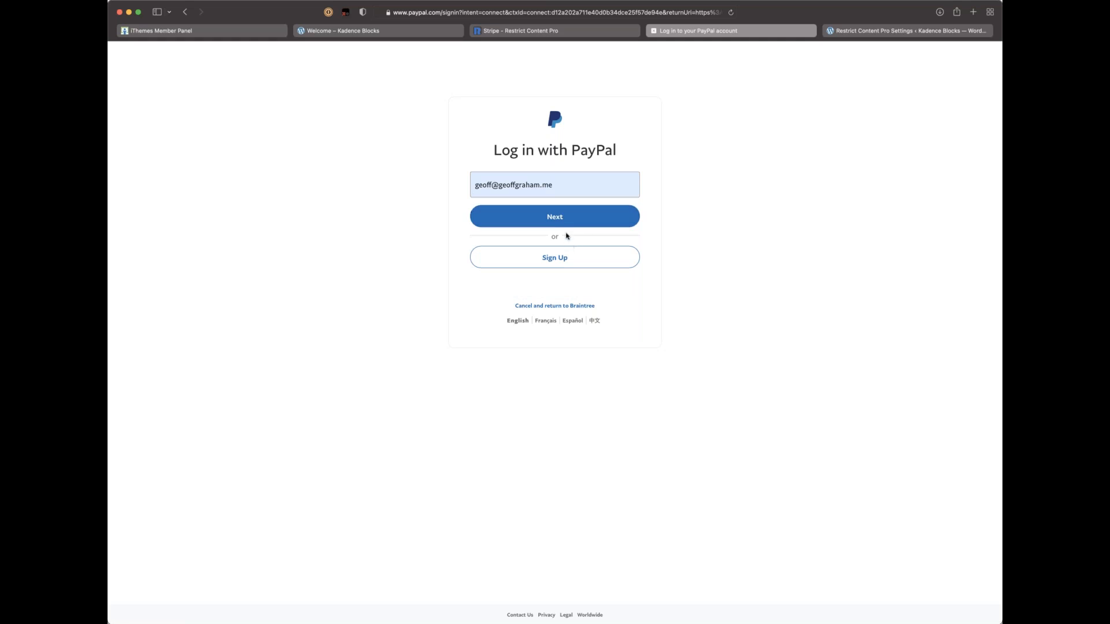
click(564, 223)
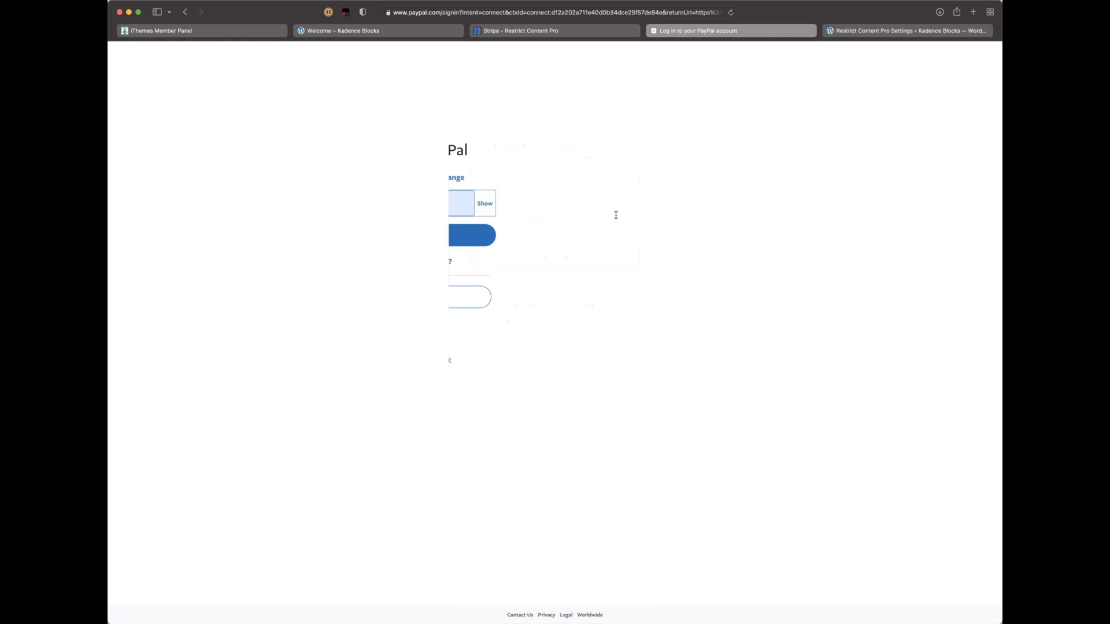
click(557, 237)
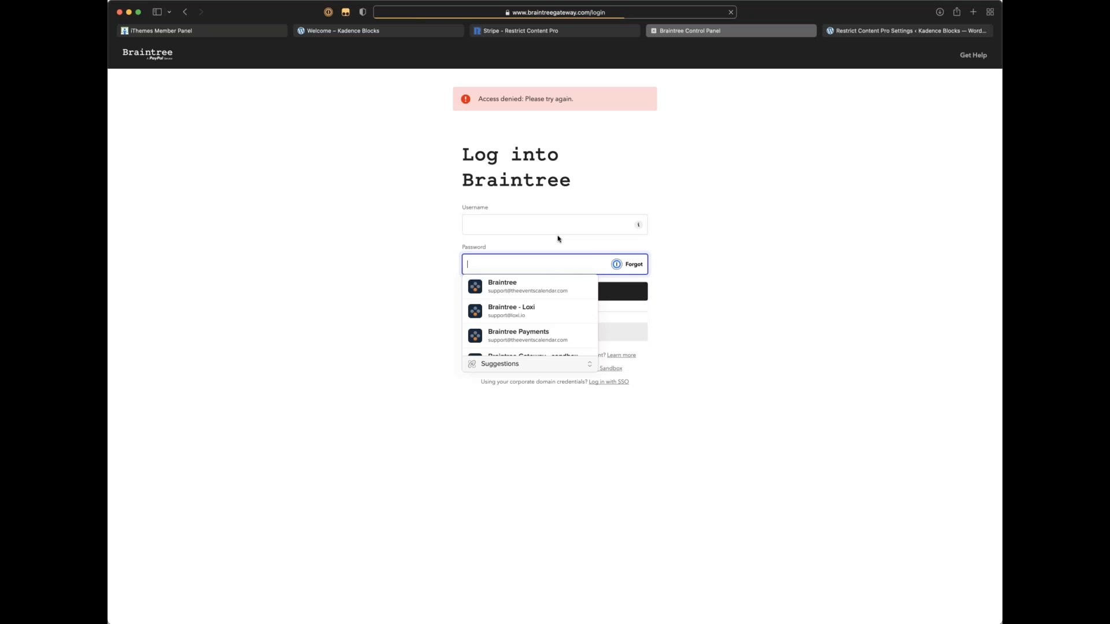
click(572, 219)
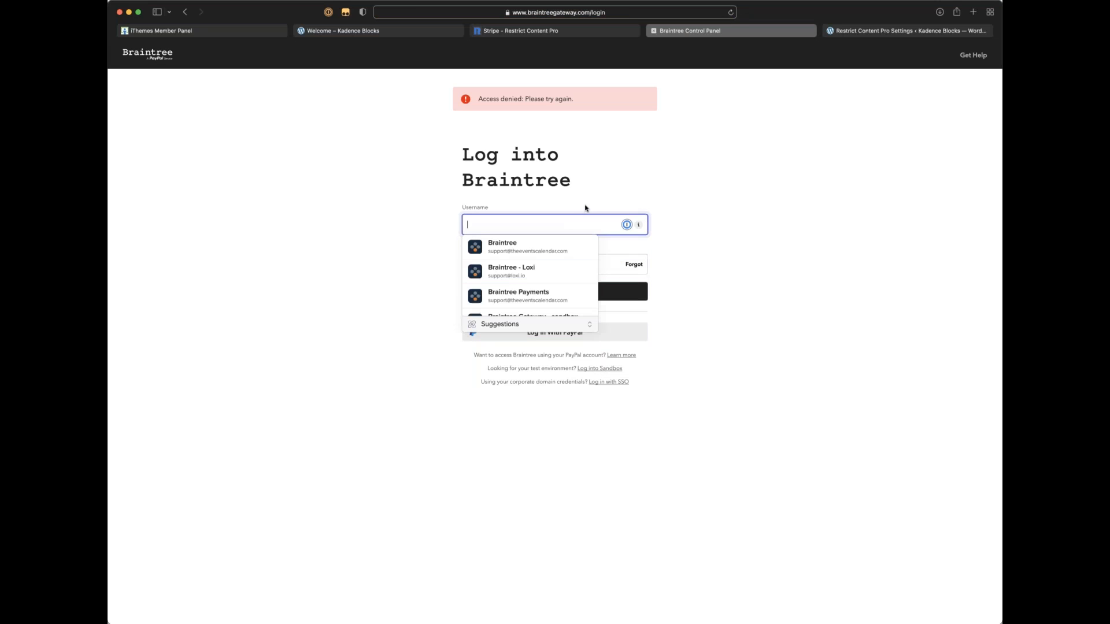
click(751, 248)
click(538, 225)
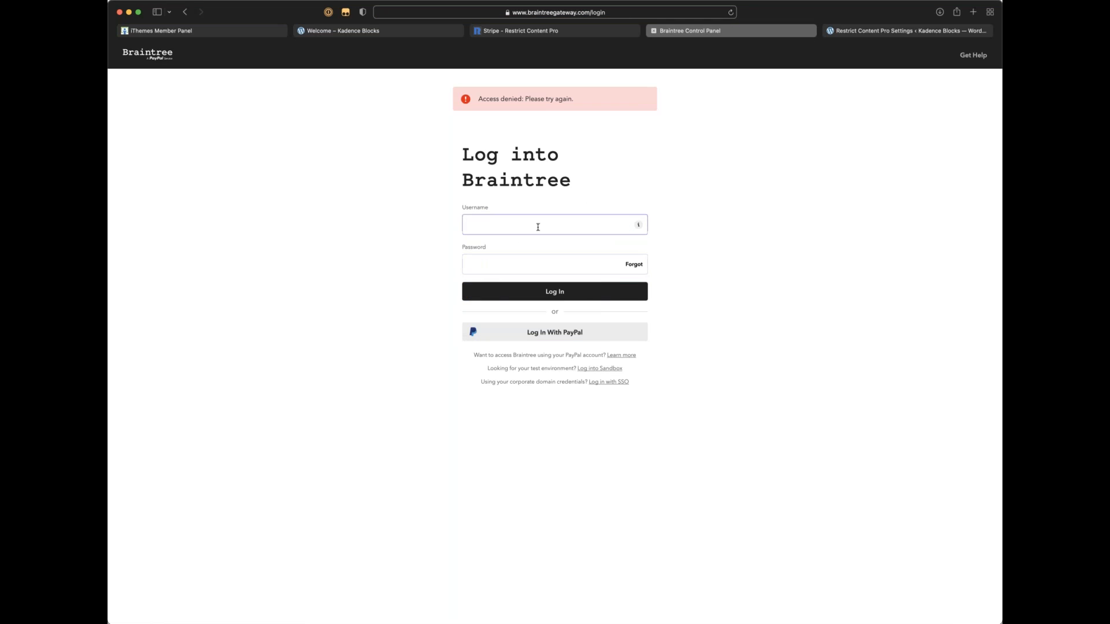
click(746, 243)
Step: Reload the Braintree login page and close the leftover Stripe tab
click(538, 10)
key(BackSpace)
text(braintree)
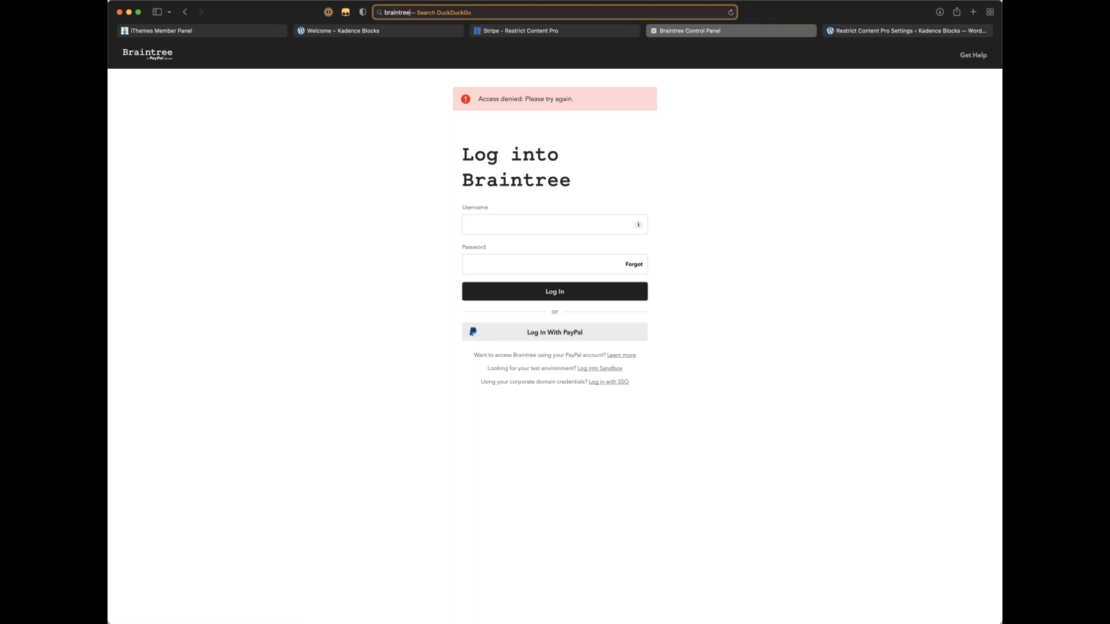
key(Return)
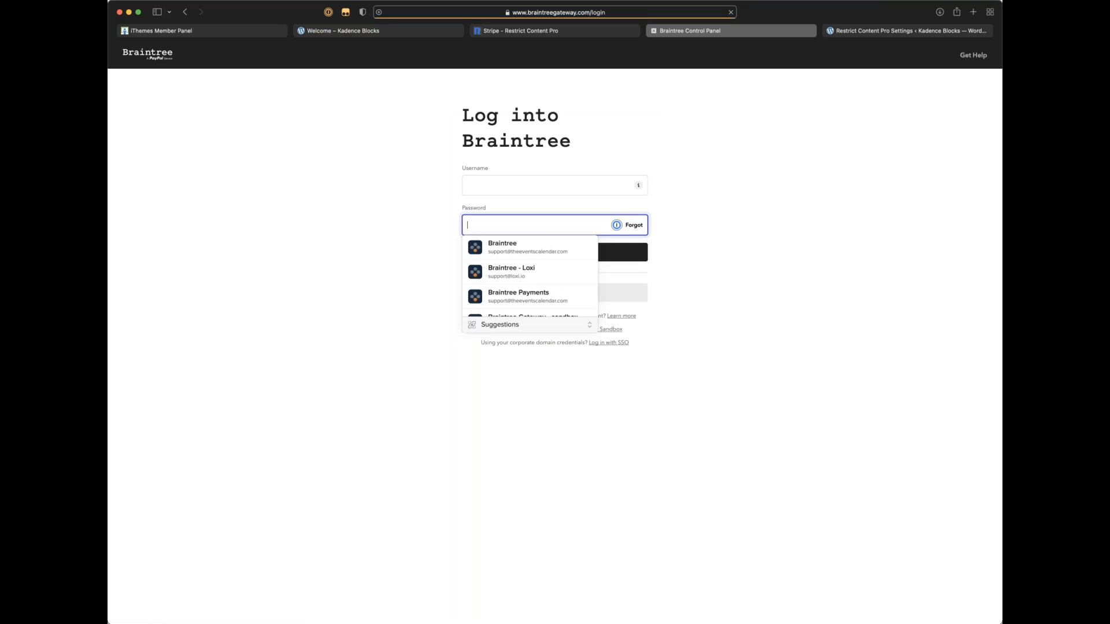
click(553, 17)
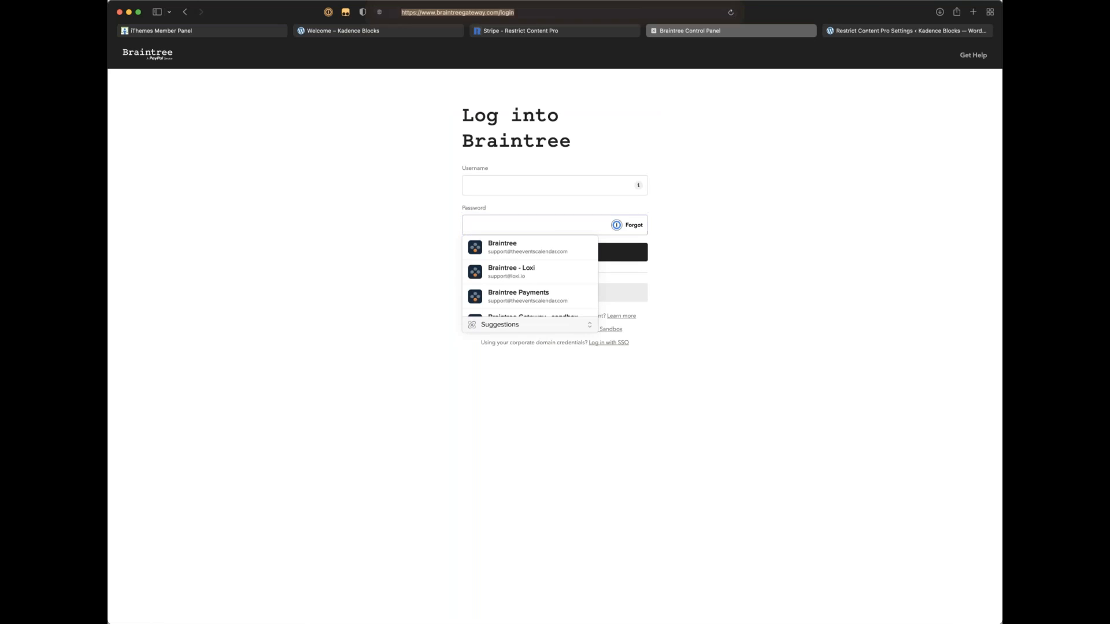
key(Right)
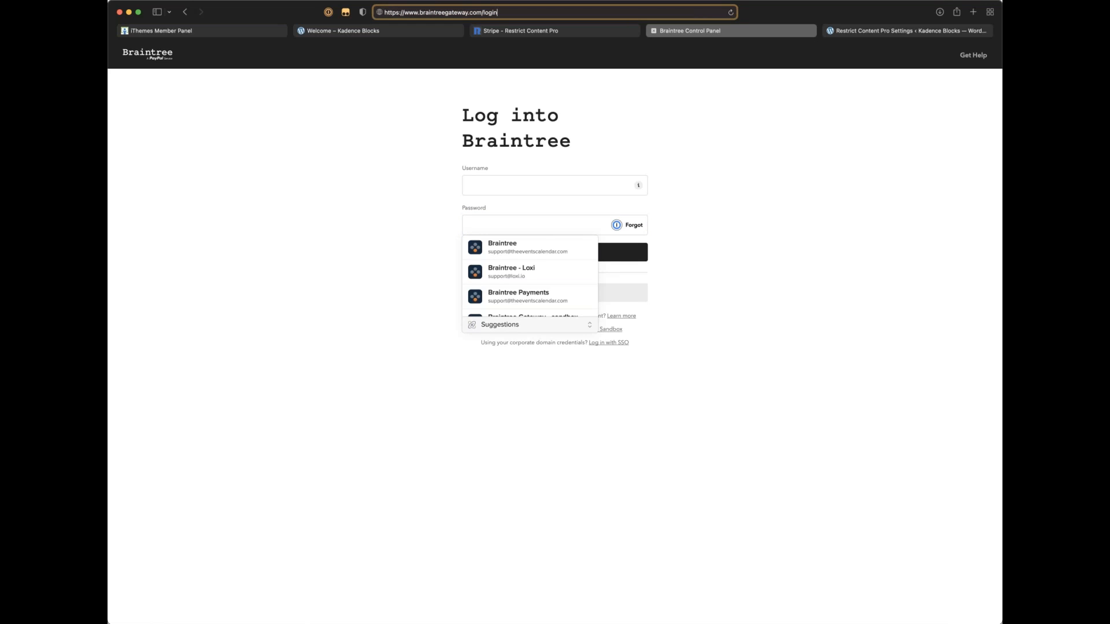
click(327, 145)
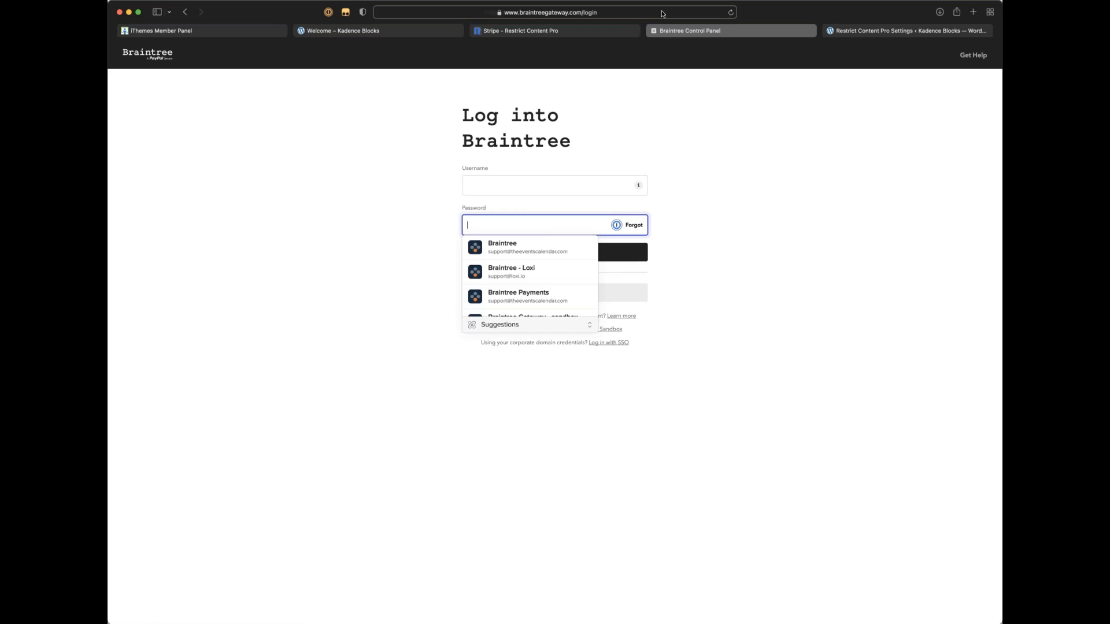
click(596, 29)
key(super+w)
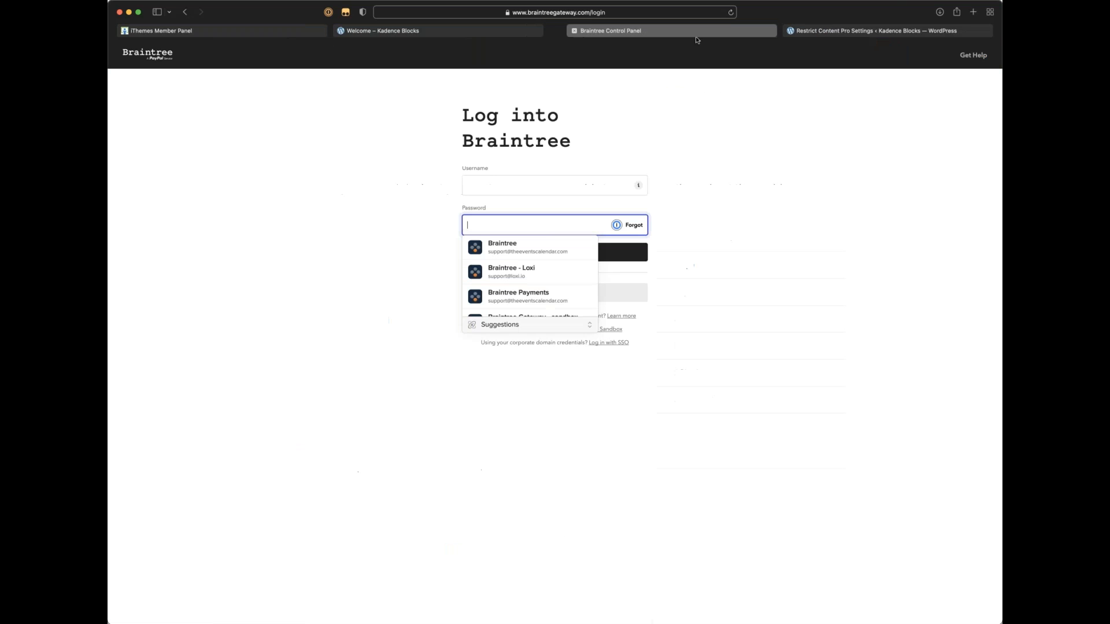
Step: Search 'braintree sandbox', open the sandbox sign-in, and log in with the remembered PayPal account
click(604, 14)
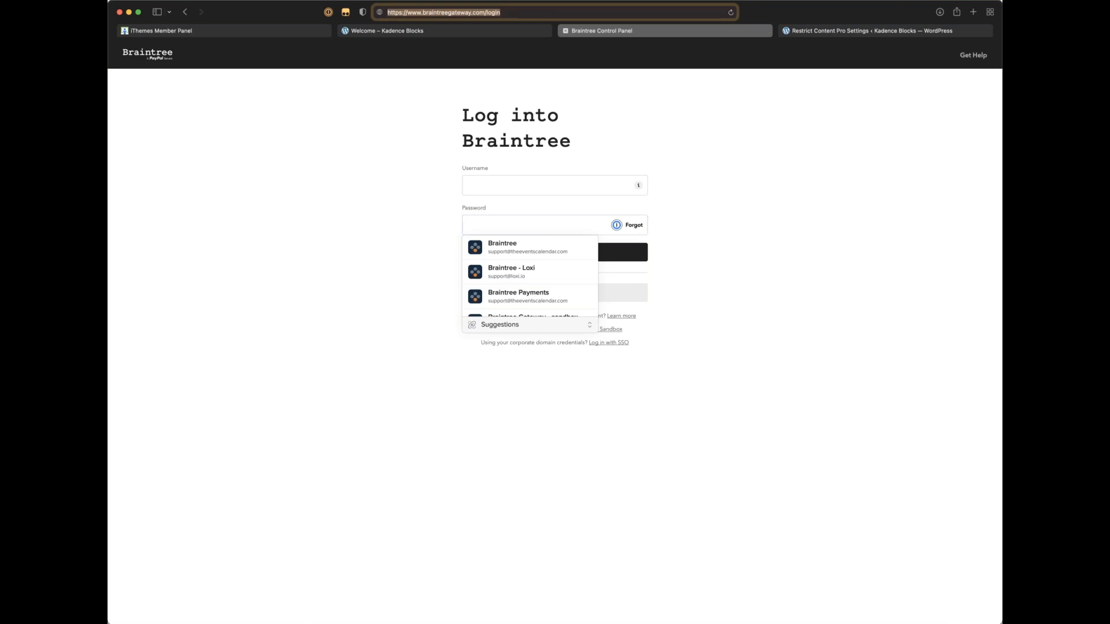
text(intre)
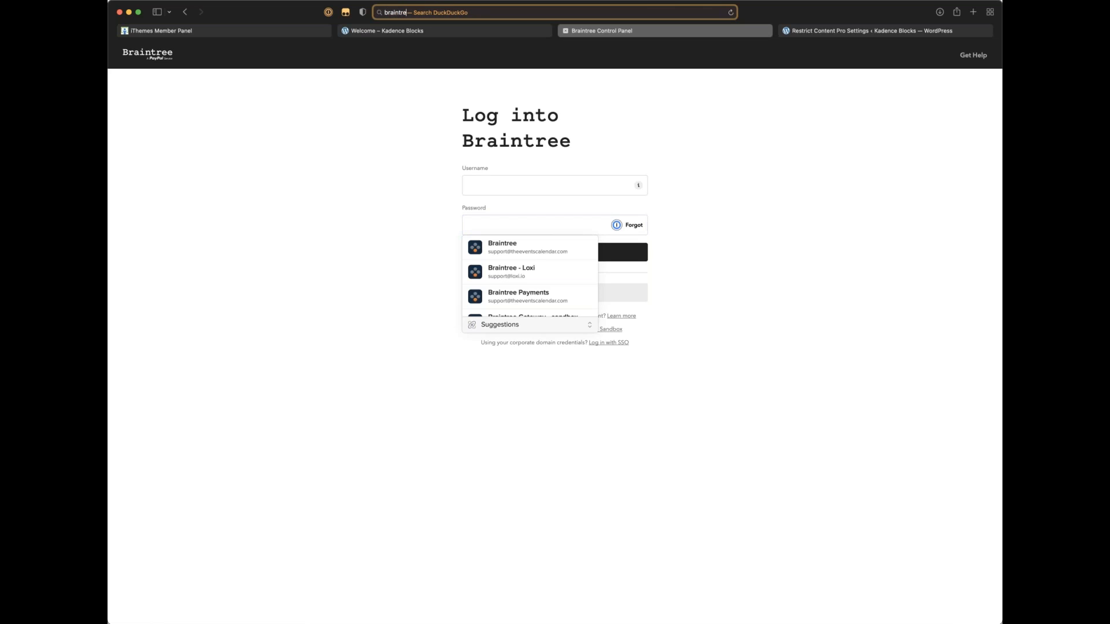
text(e sandbox)
key(Return)
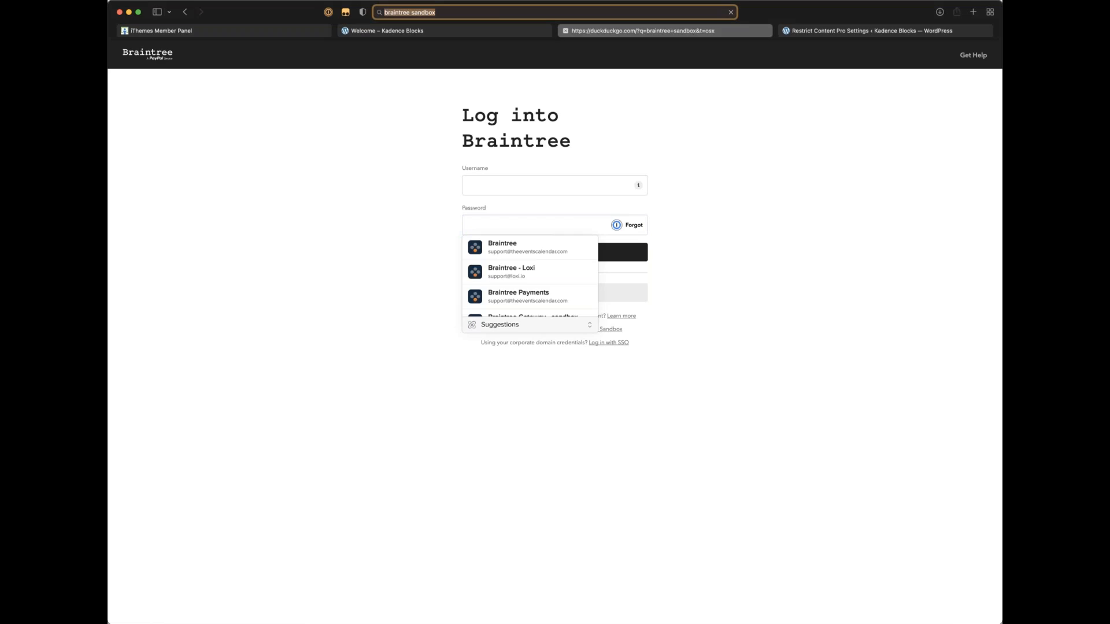
click(272, 139)
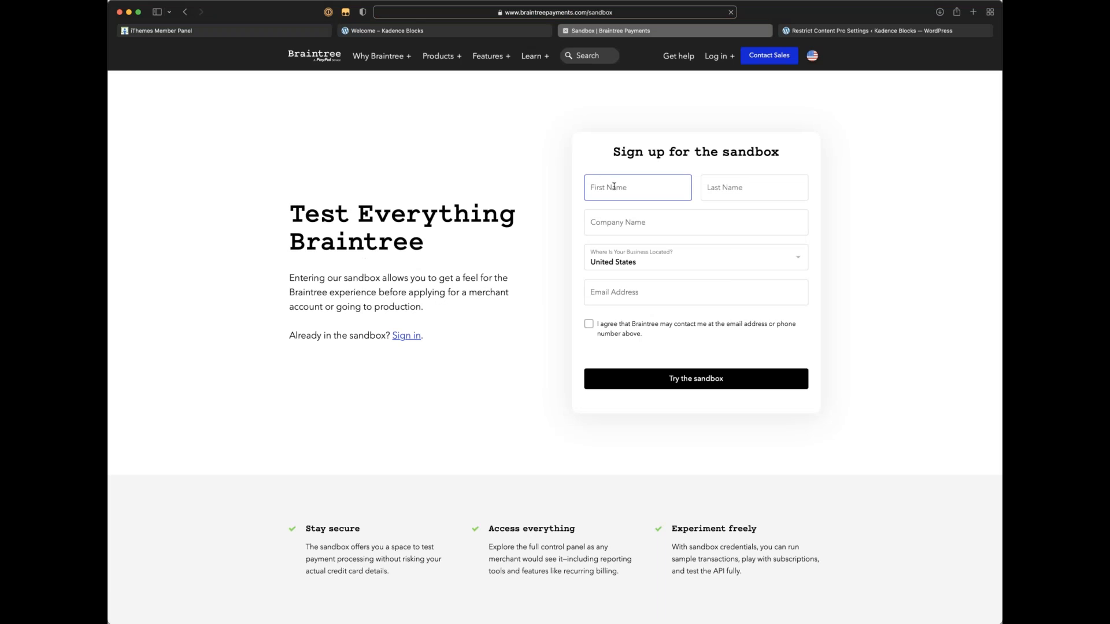
click(613, 287)
click(408, 336)
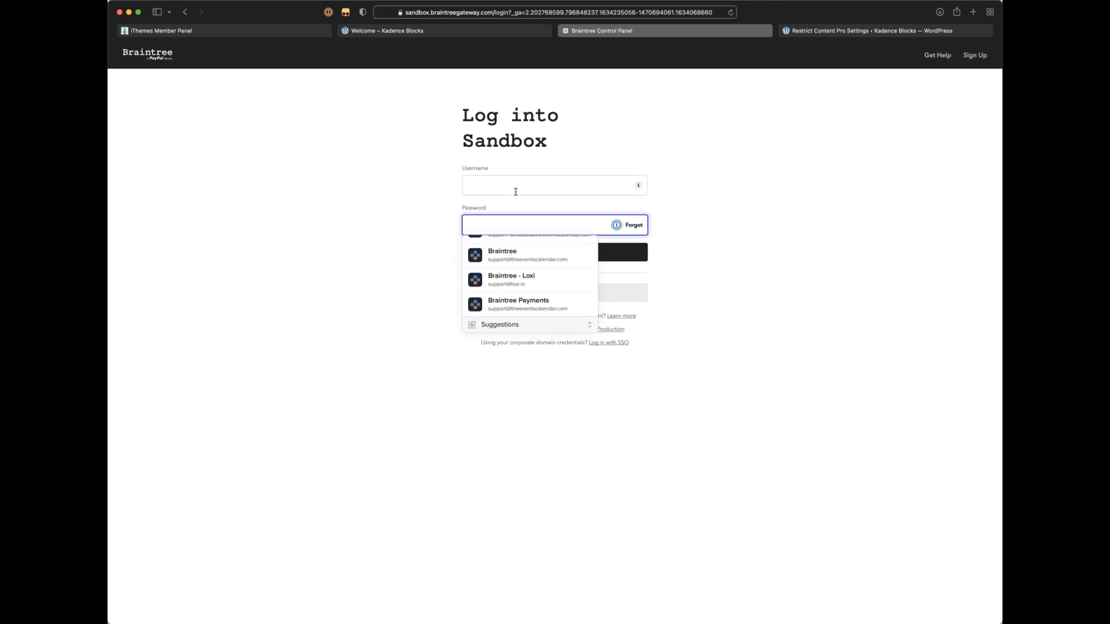
click(516, 191)
click(710, 342)
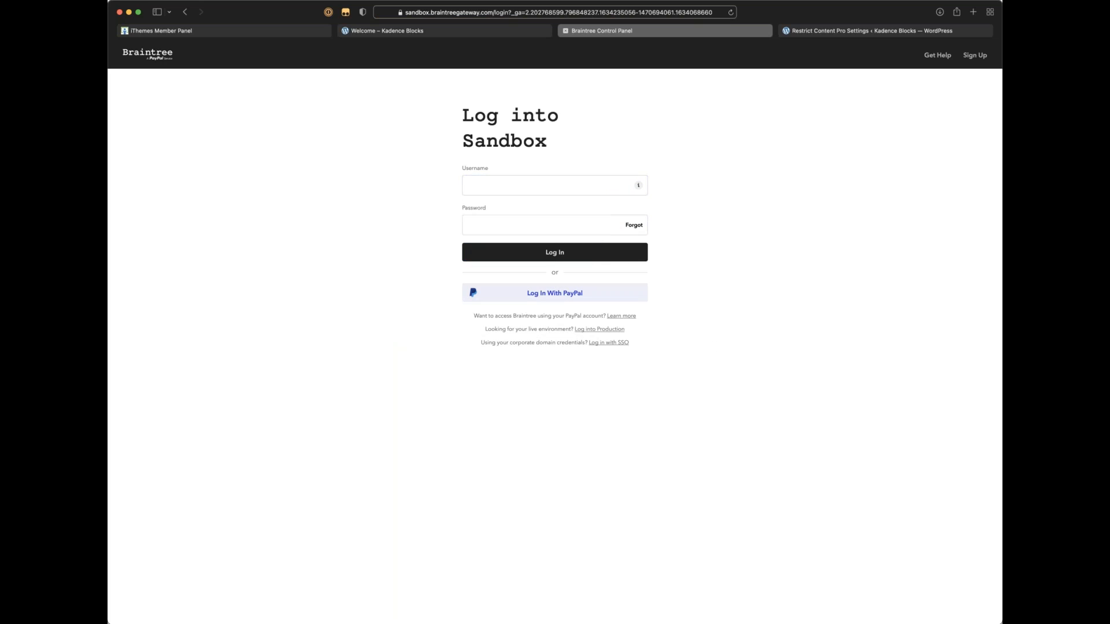
click(579, 292)
click(569, 220)
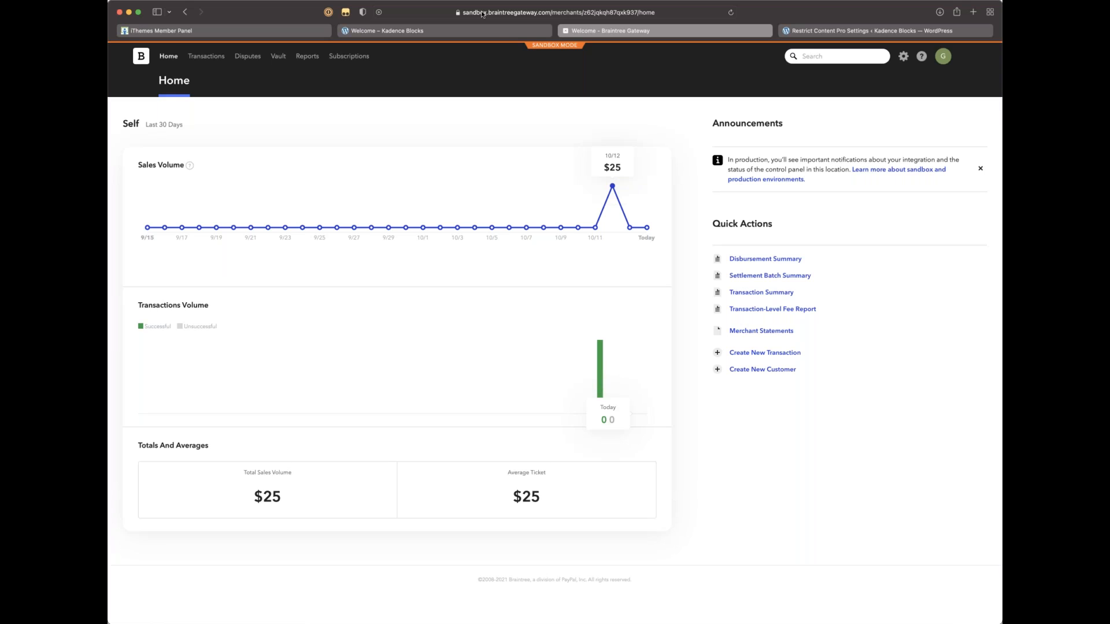
Step: Compare the RCP Braintree settings with the Braintree sandbox dashboard, ending on the dashboard showing $25 sales
click(423, 10)
click(430, 12)
click(930, 243)
click(791, 36)
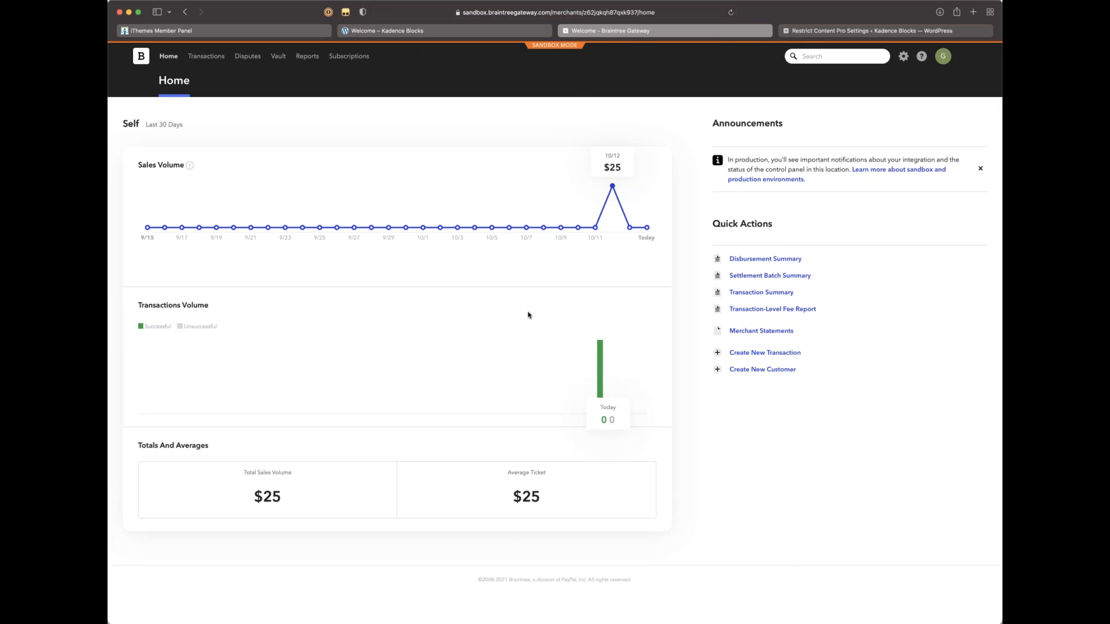
scroll(397, 439, down, 1)
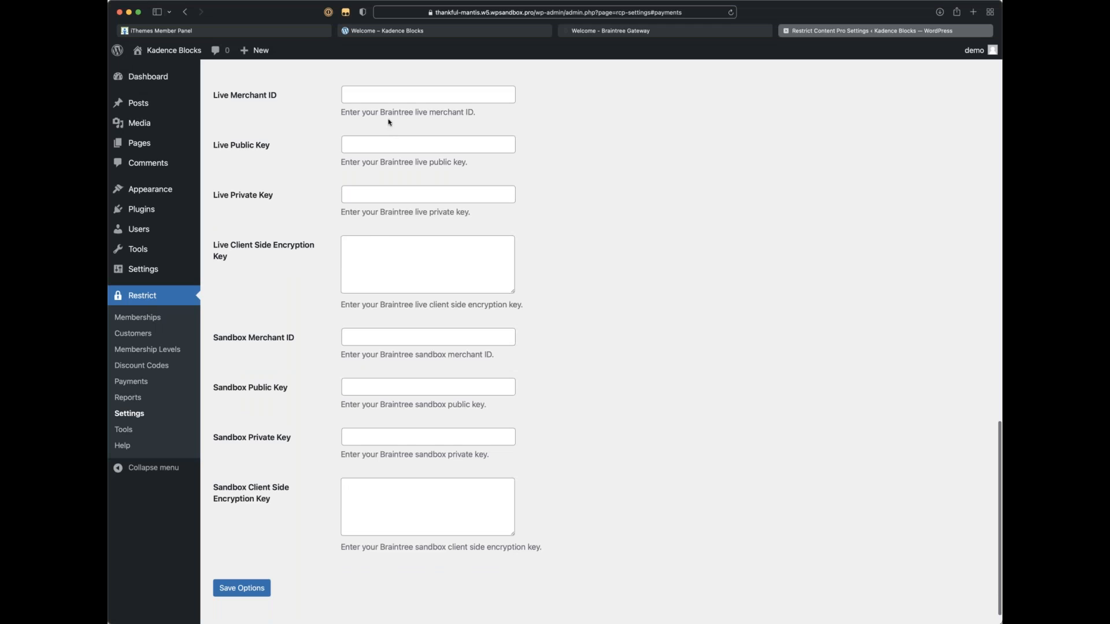
click(695, 30)
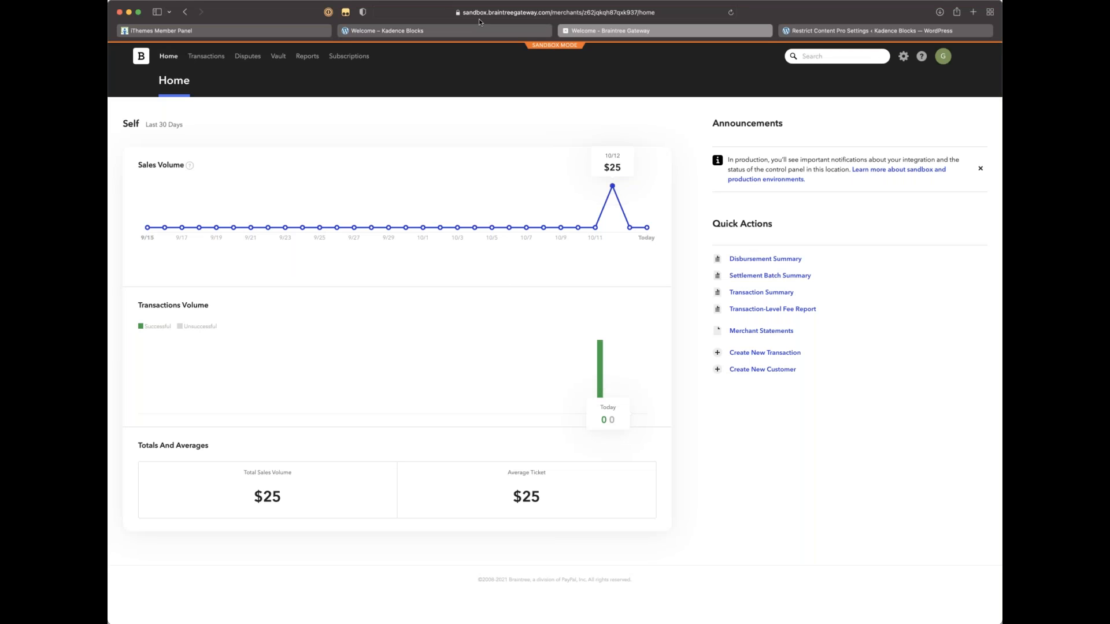
click(816, 33)
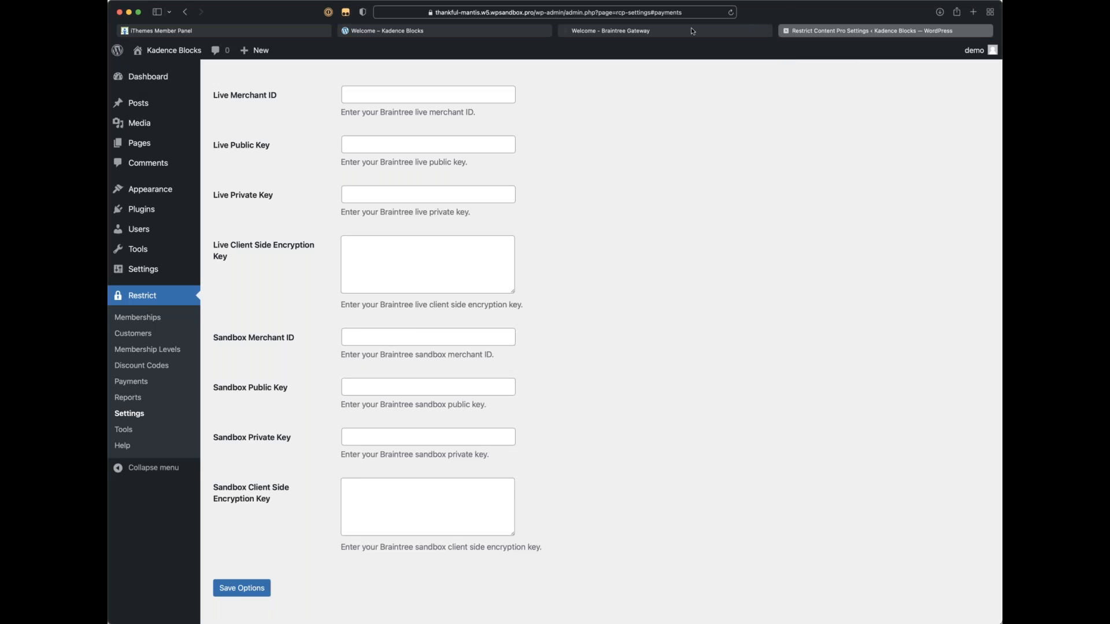
click(659, 33)
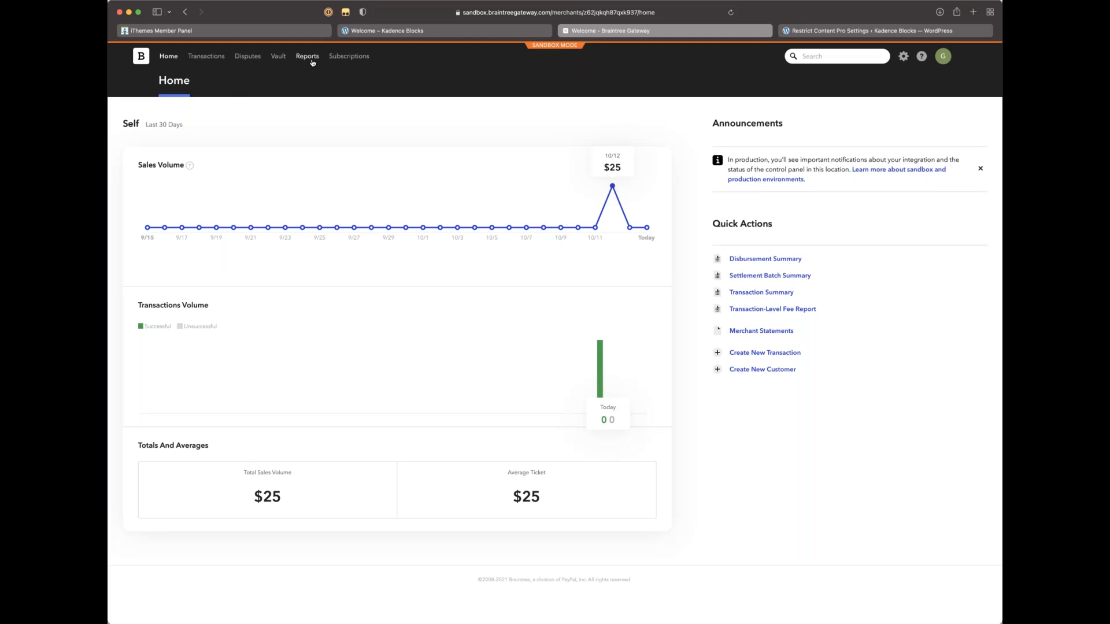
Step: Look at the Sandbox API Keys page from the gear menu, then go back to the Braintree home dashboard
click(904, 59)
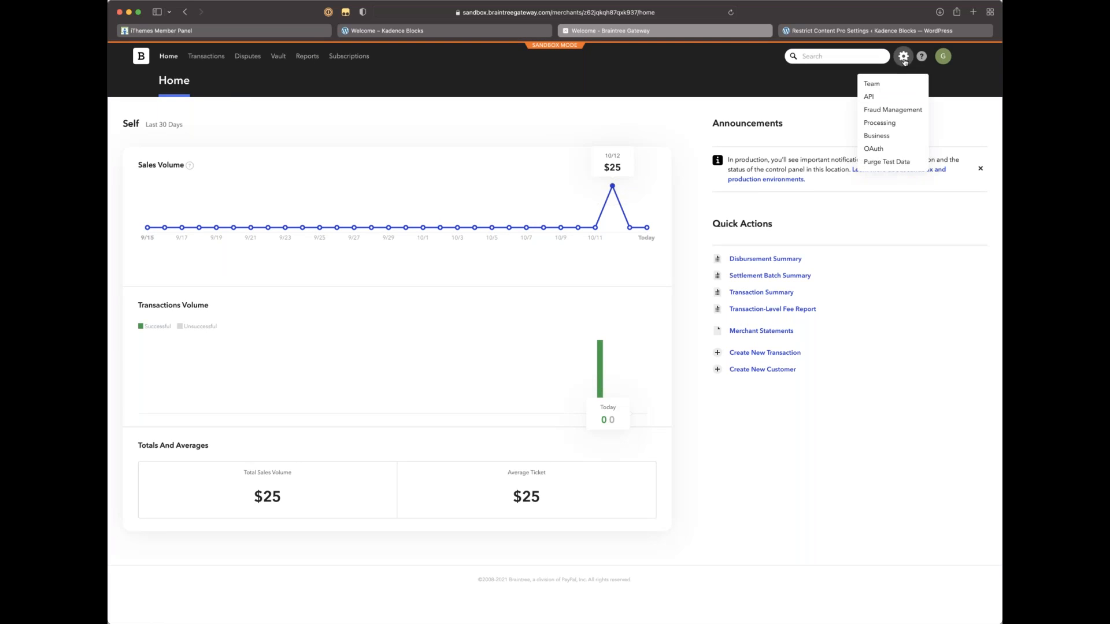
click(895, 98)
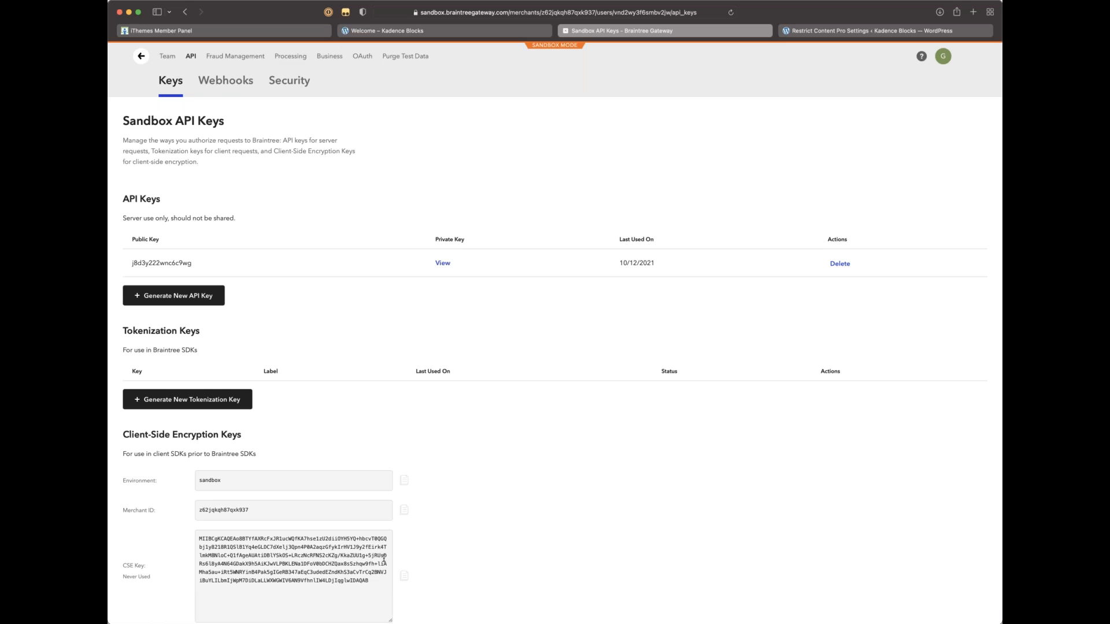
scroll(383, 559, down, 3)
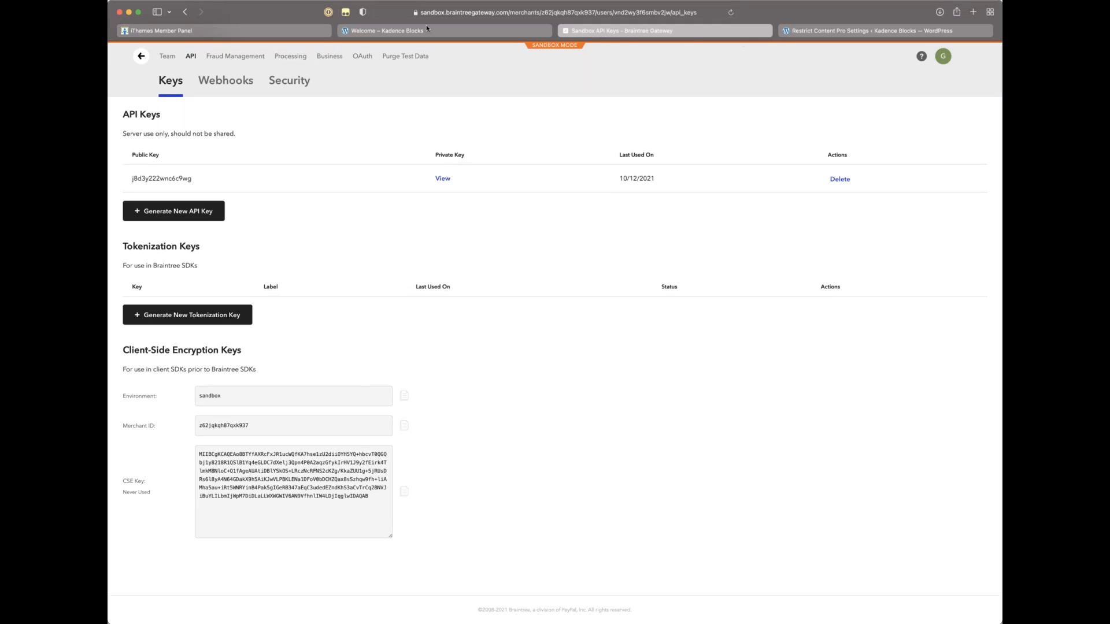
click(185, 12)
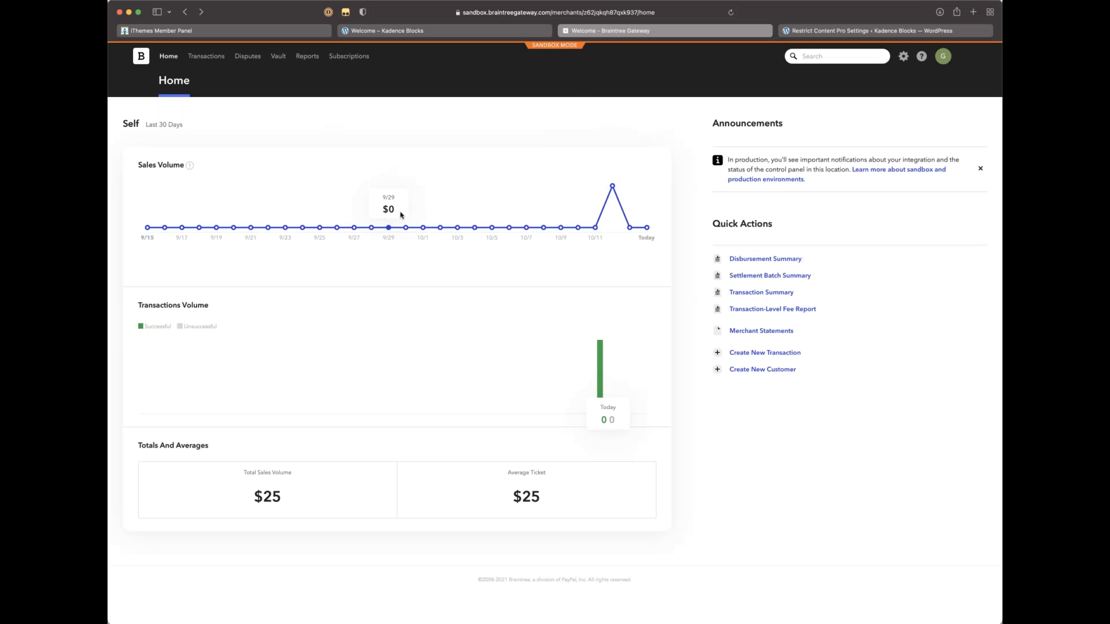
scroll(450, 194, down, 1)
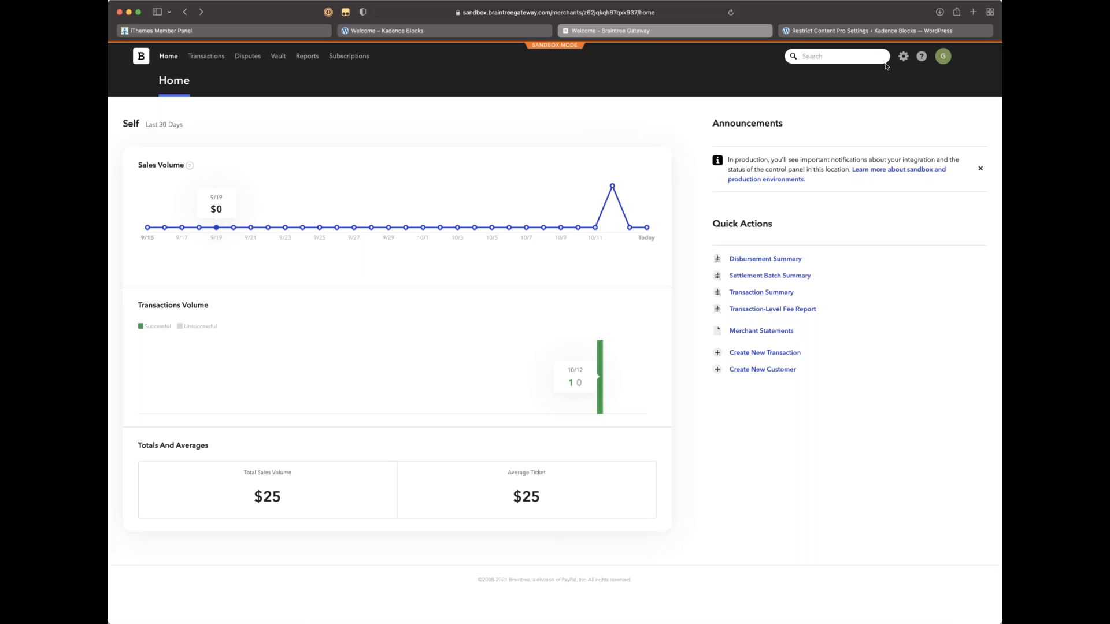
Step: Reopen Gear > API, close the Kadence Blocks welcome tab, and return to the RCP settings
click(904, 56)
click(883, 100)
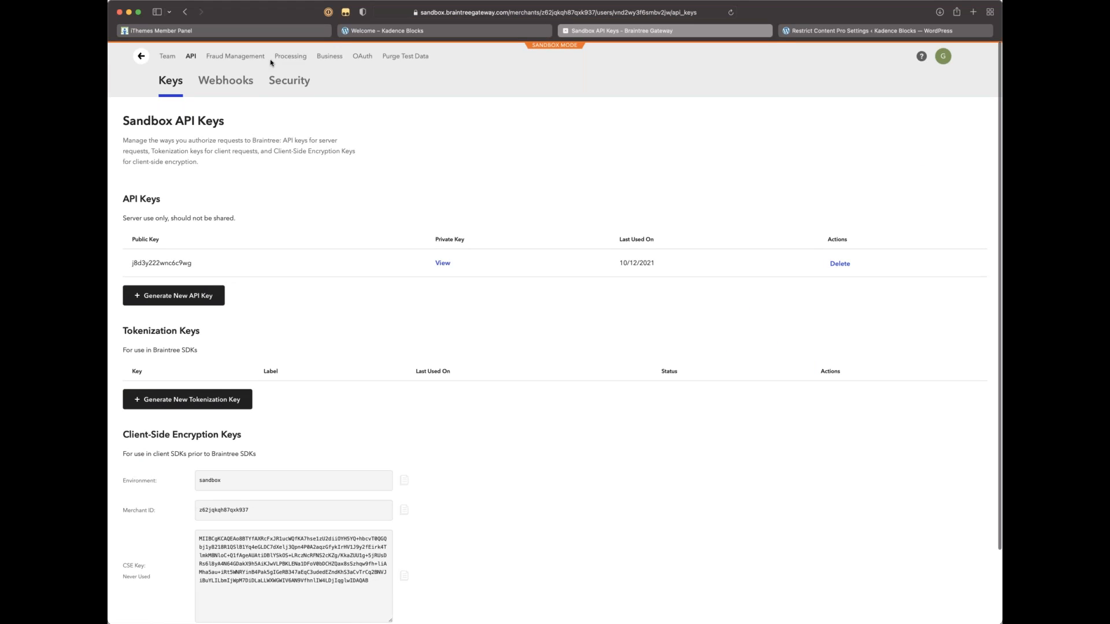
click(416, 31)
key(super+w)
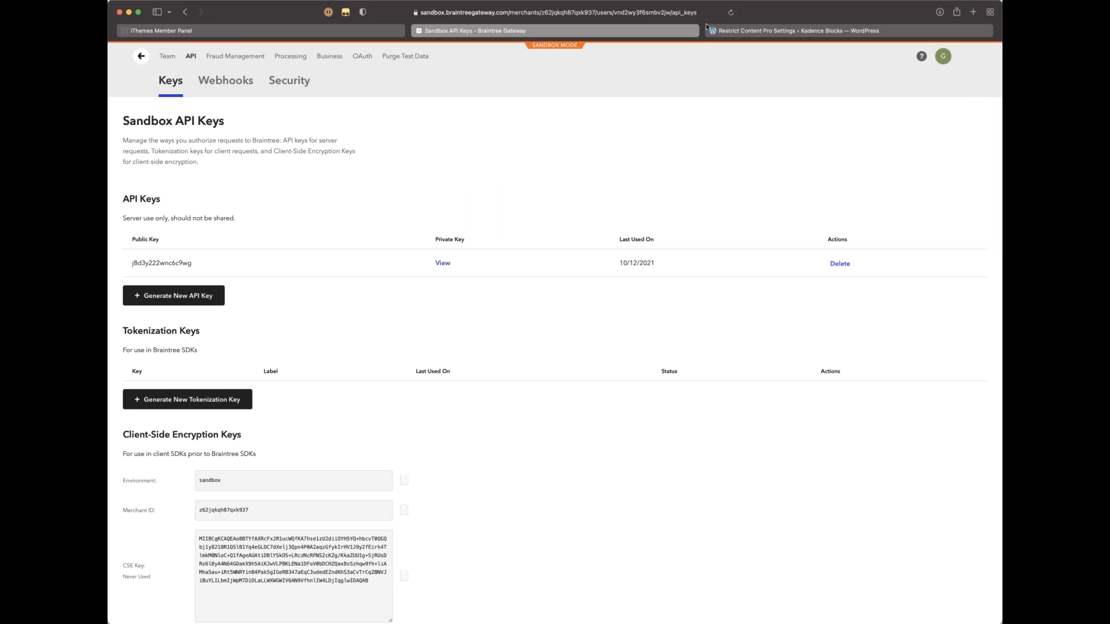
key(ctrl+Tab)
scroll(369, 329, down, 1)
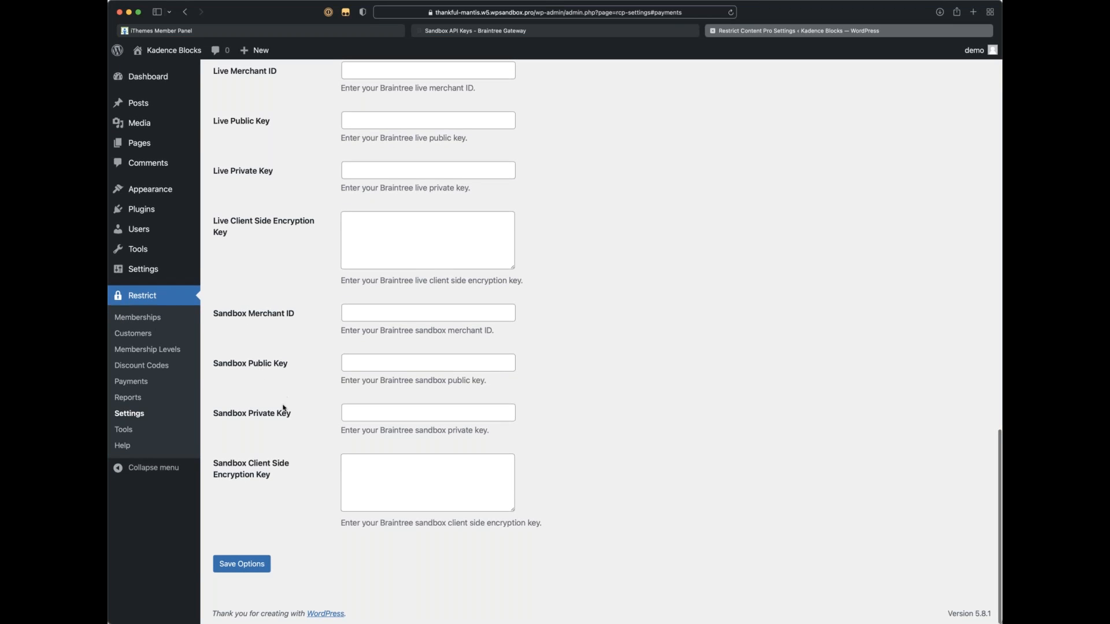
Step: Copy the Braintree sandbox public key and merchant ID into RCP's Sandbox Public Key and Merchant ID fields
click(612, 32)
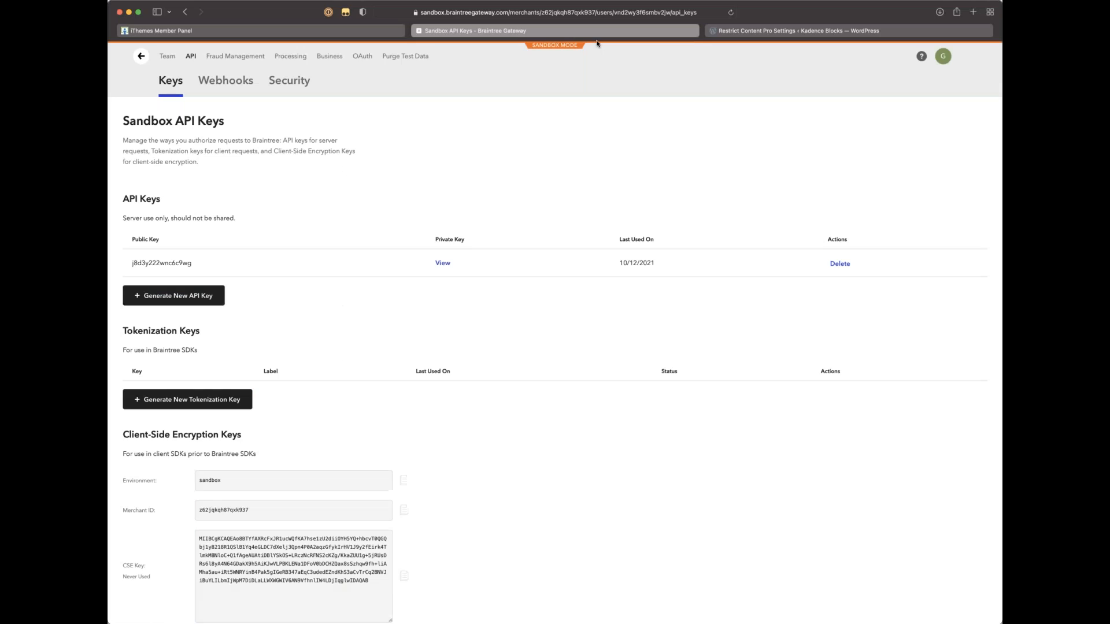
drag(211, 266, 128, 263)
key(super+c)
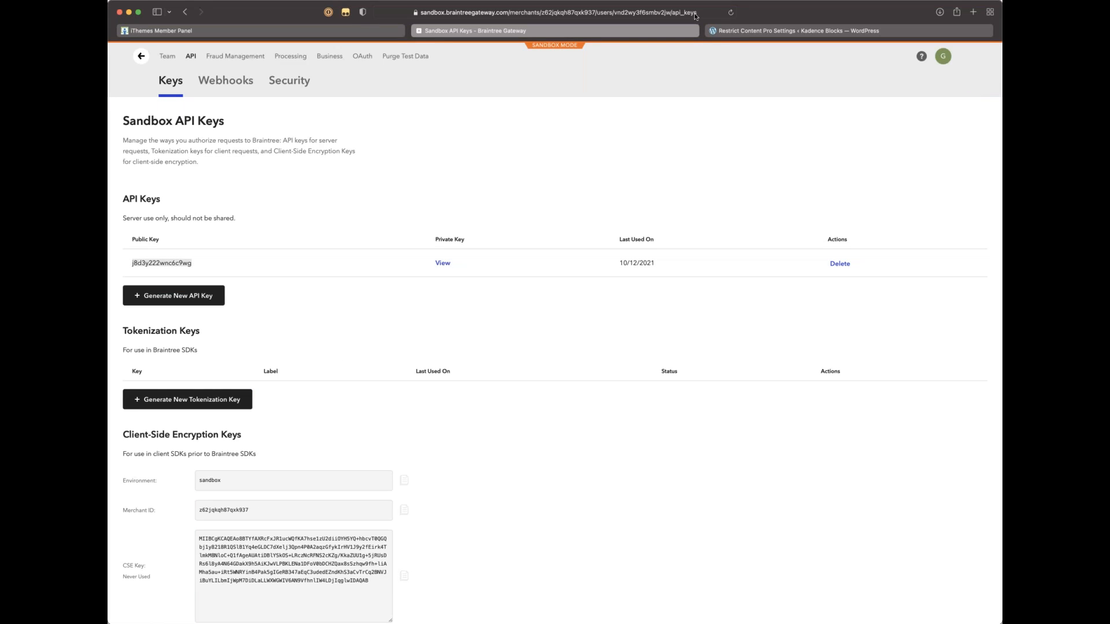
click(753, 34)
click(366, 363)
key(super+v)
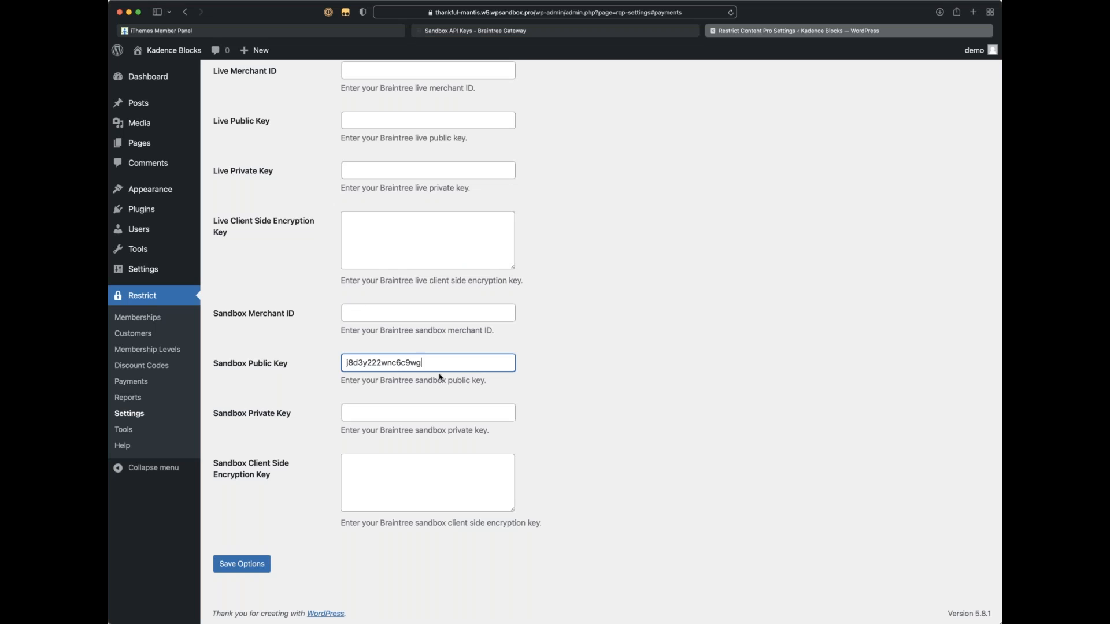
click(621, 31)
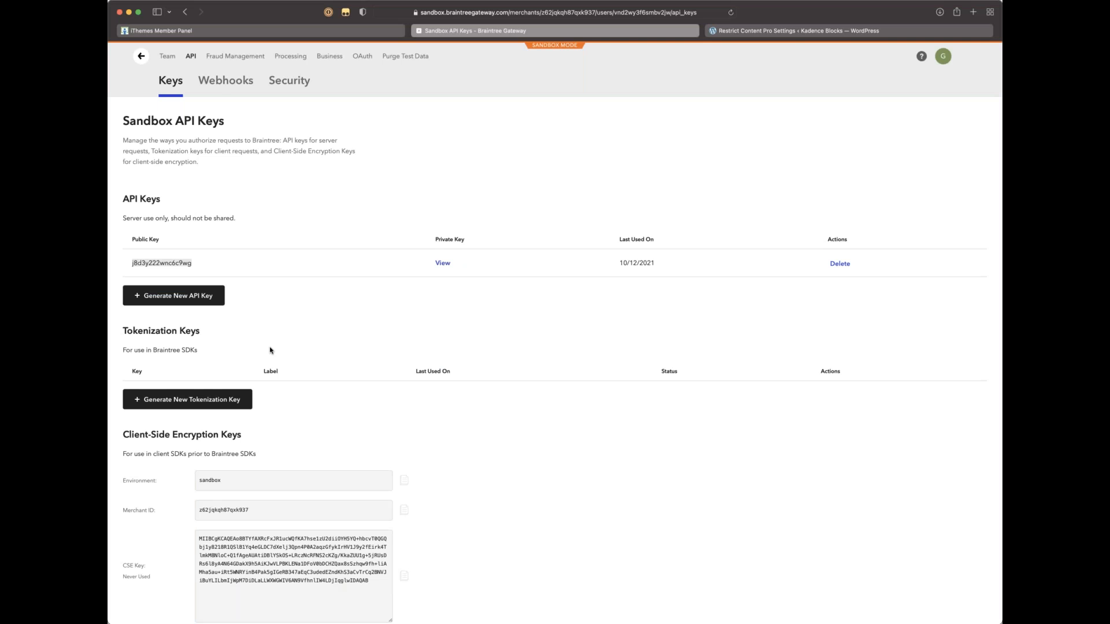
scroll(268, 349, down, 3)
drag(260, 427, 198, 427)
key(super+c)
click(720, 32)
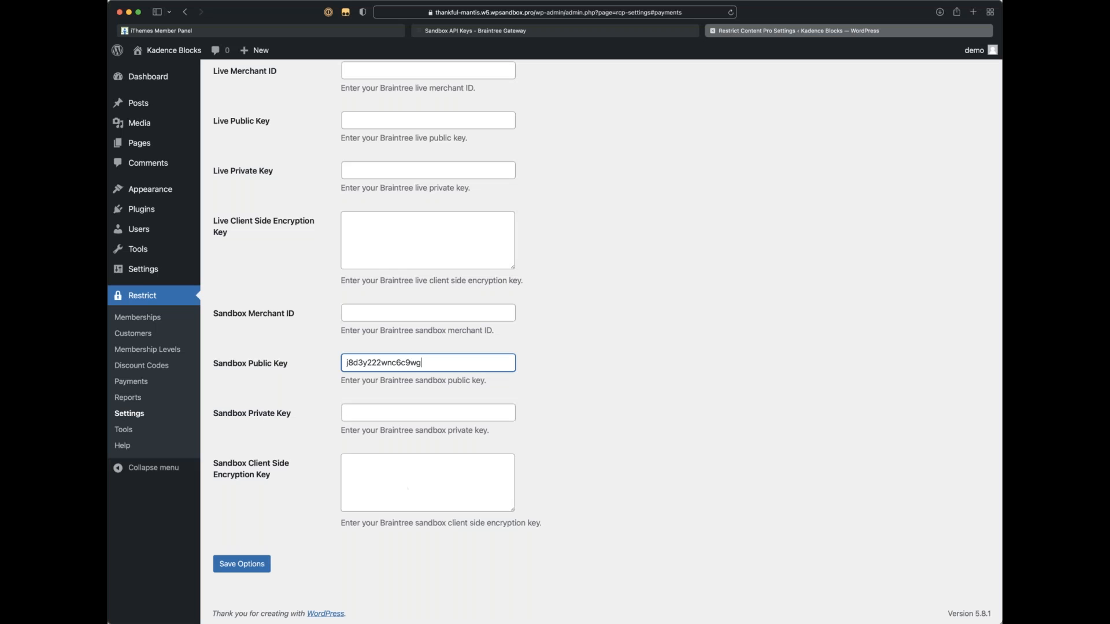
click(383, 316)
key(super+v)
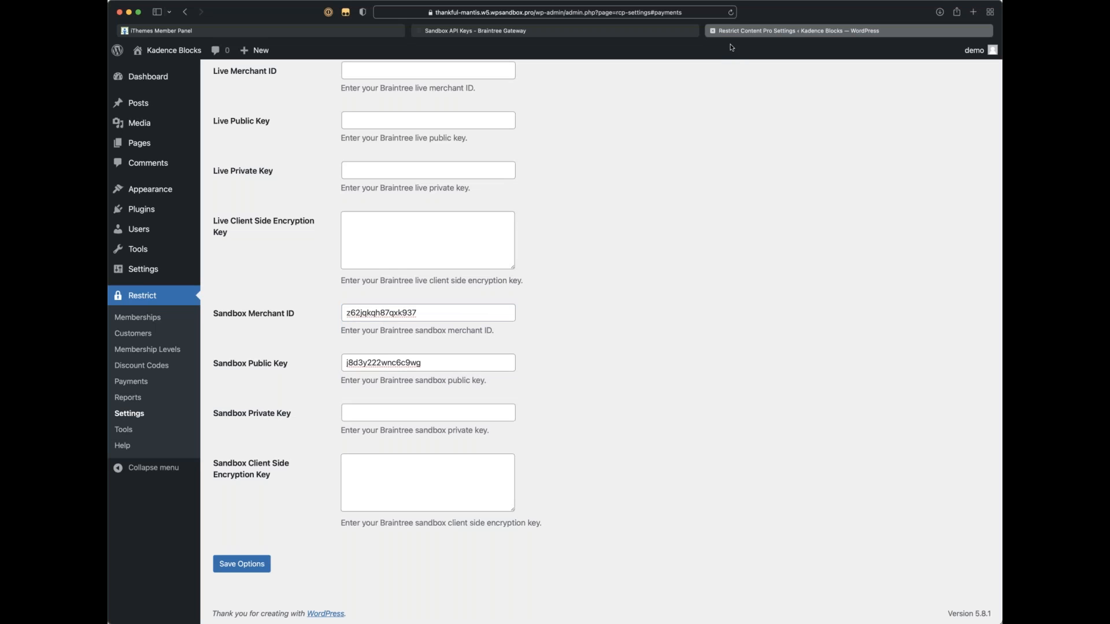
Step: Copy the client-side encryption key into RCP's Sandbox Client Side Encryption Key box
click(685, 32)
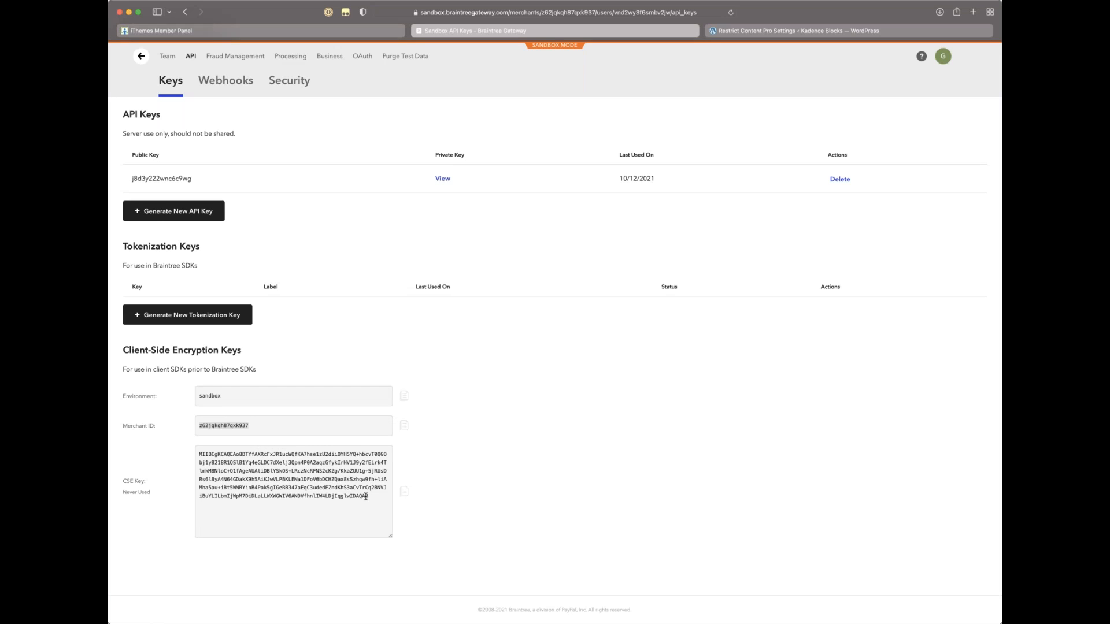
drag(376, 496, 154, 438)
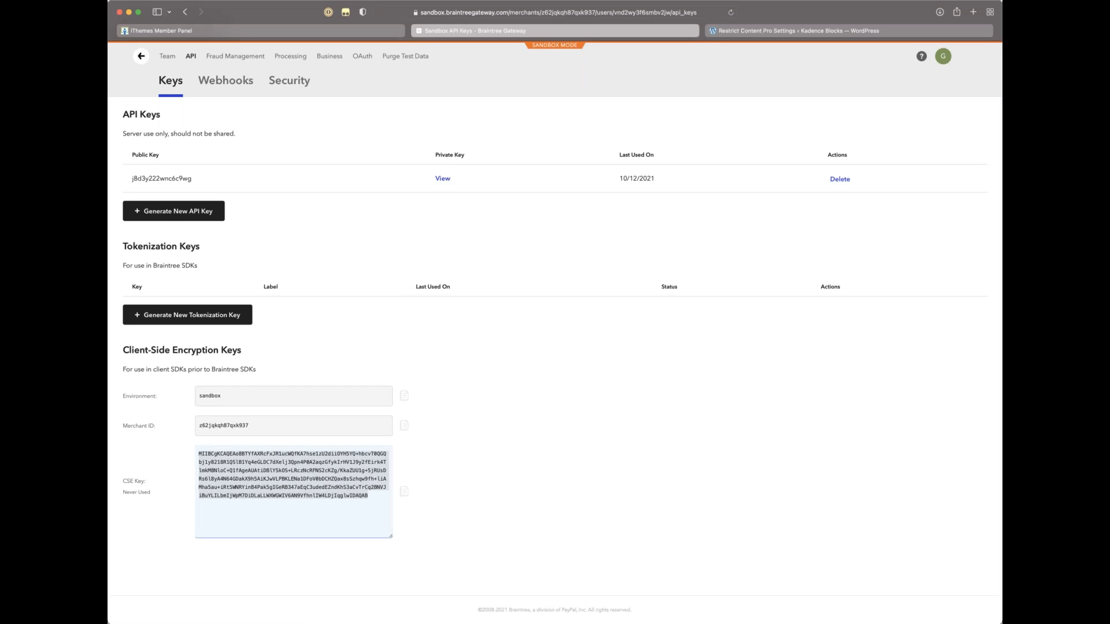
key(super+c)
click(751, 31)
click(388, 470)
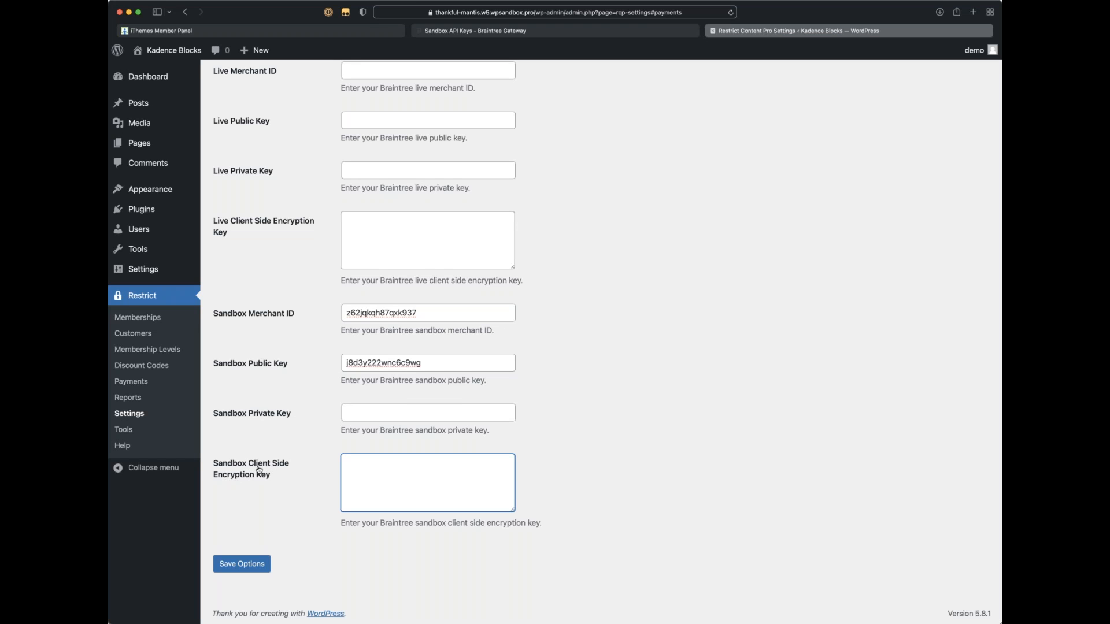
key(super+v)
scroll(441, 483, up, 3)
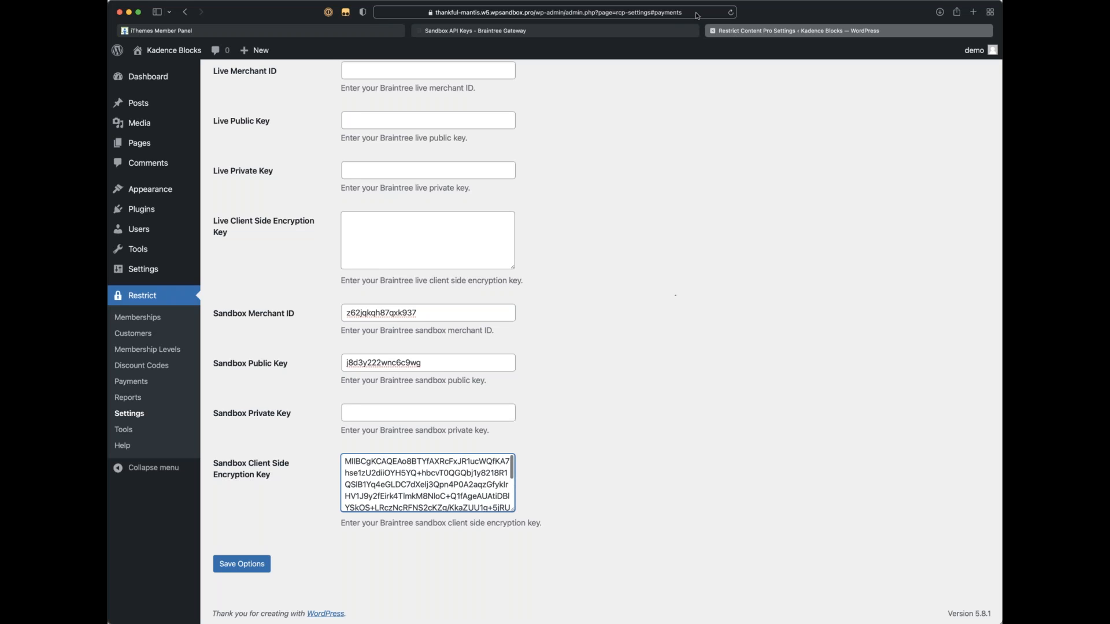
Step: Generate a new sandbox tokenization key, paste it as the Sandbox Private Key, and save options
click(643, 27)
click(486, 382)
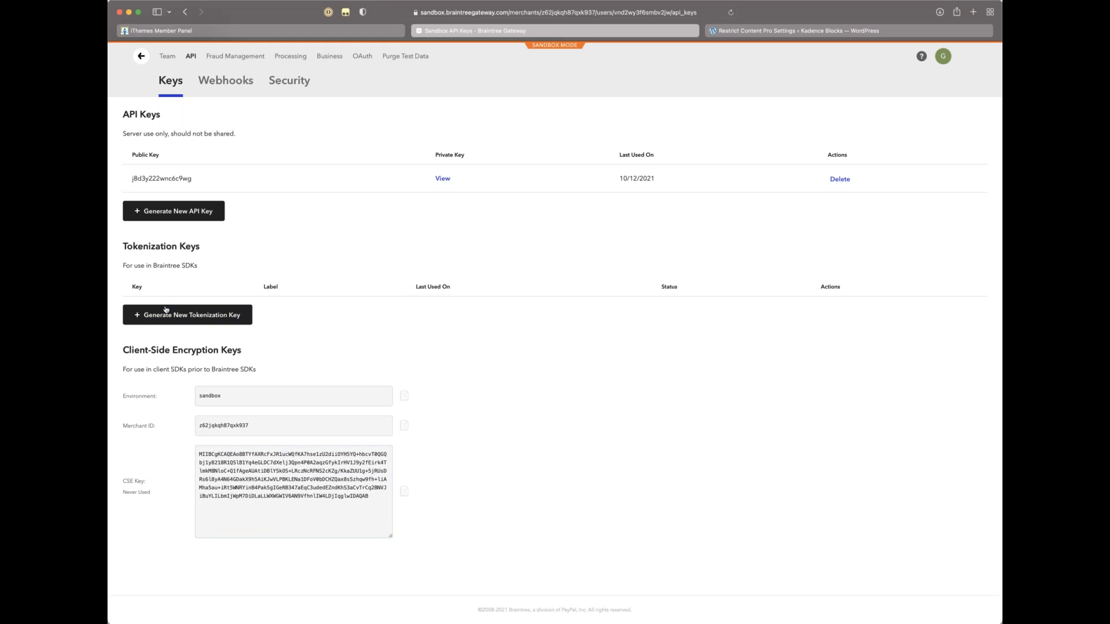
click(198, 321)
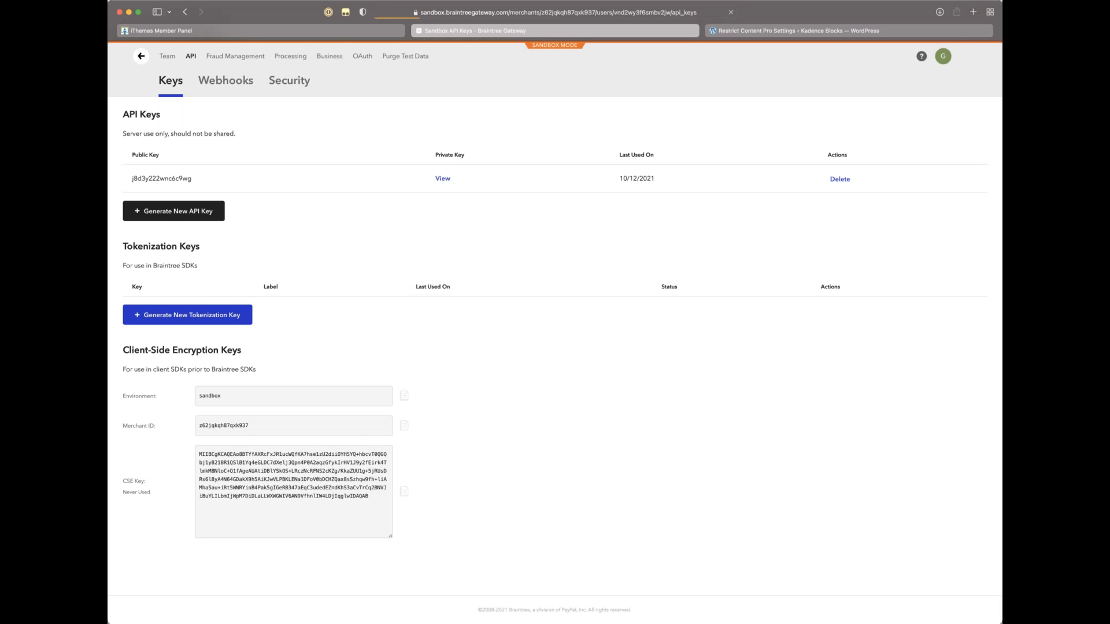
drag(258, 382, 130, 381)
click(382, 434)
key(ctrl+Tab)
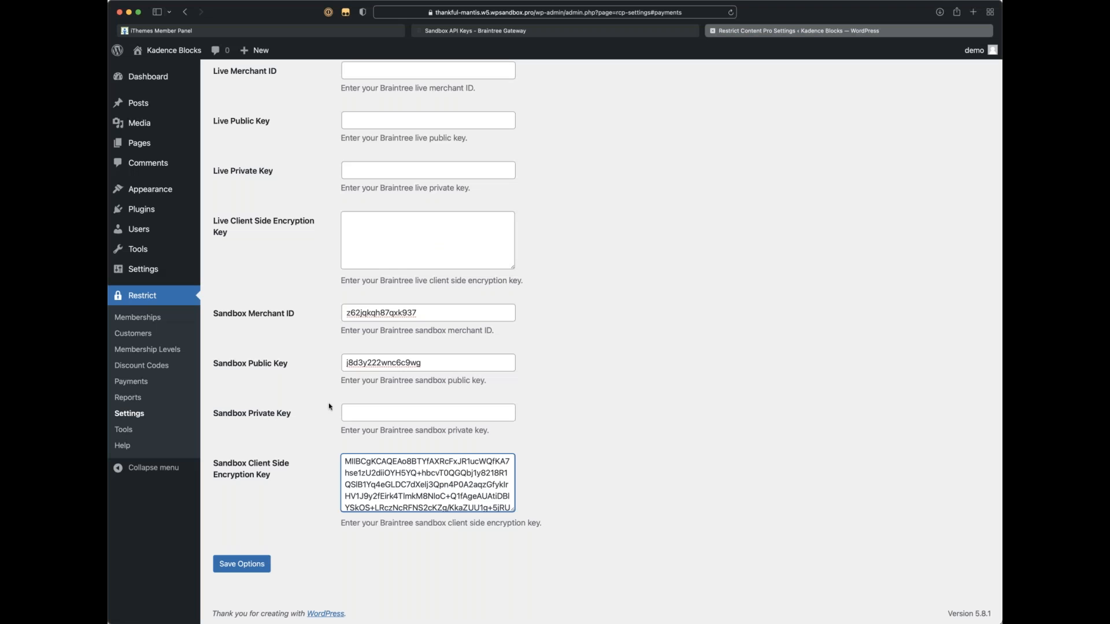
click(351, 408)
key(super+v)
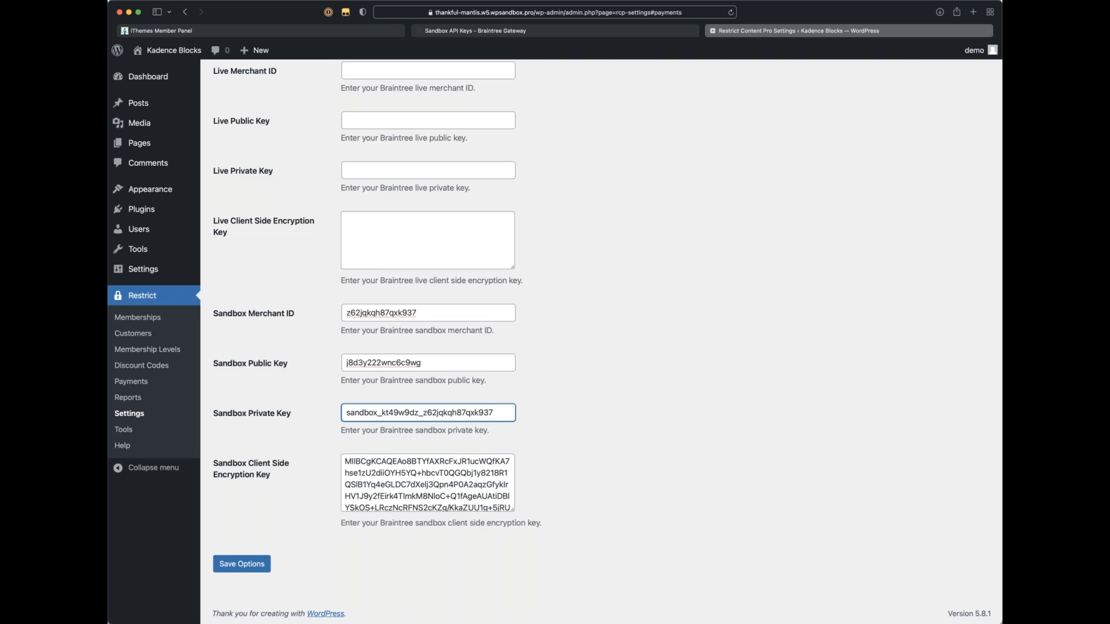
click(234, 563)
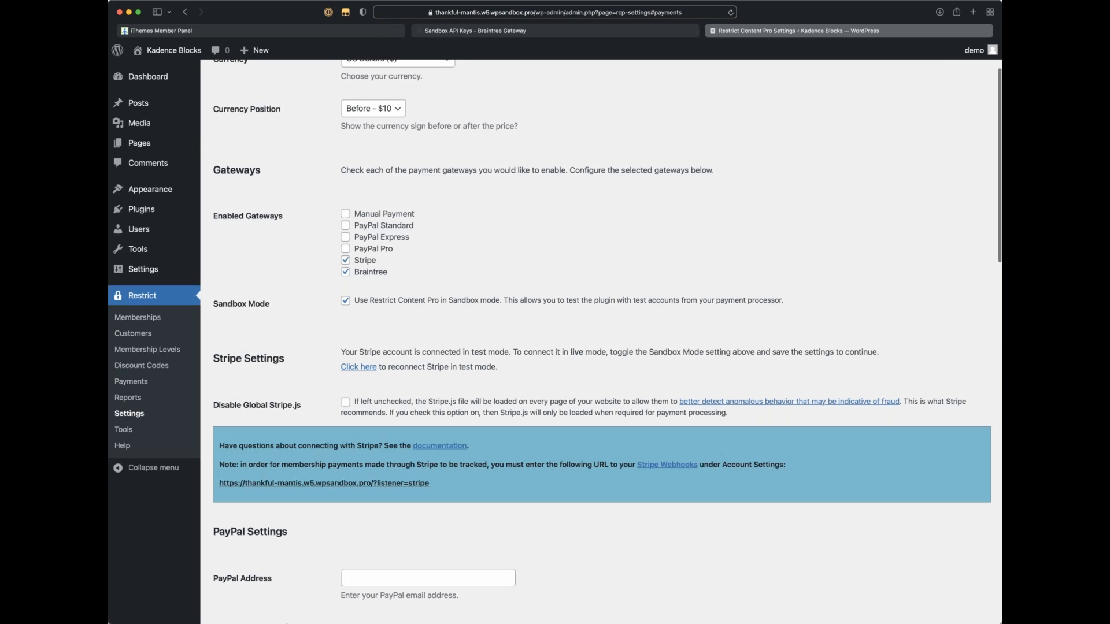
scroll(429, 560, down, 12)
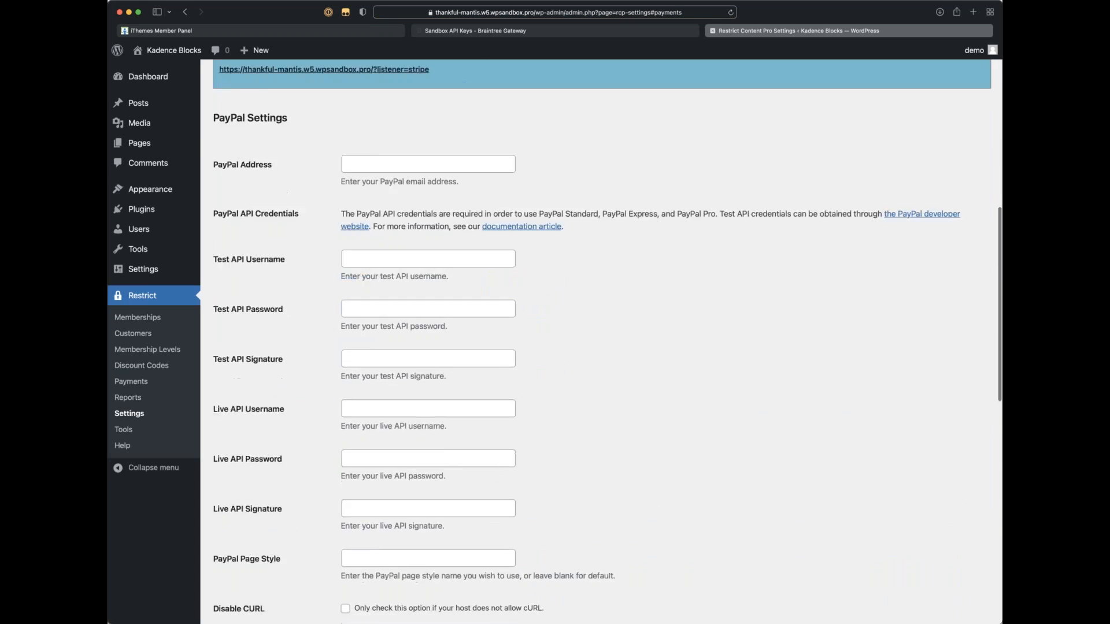
scroll(429, 561, down, 8)
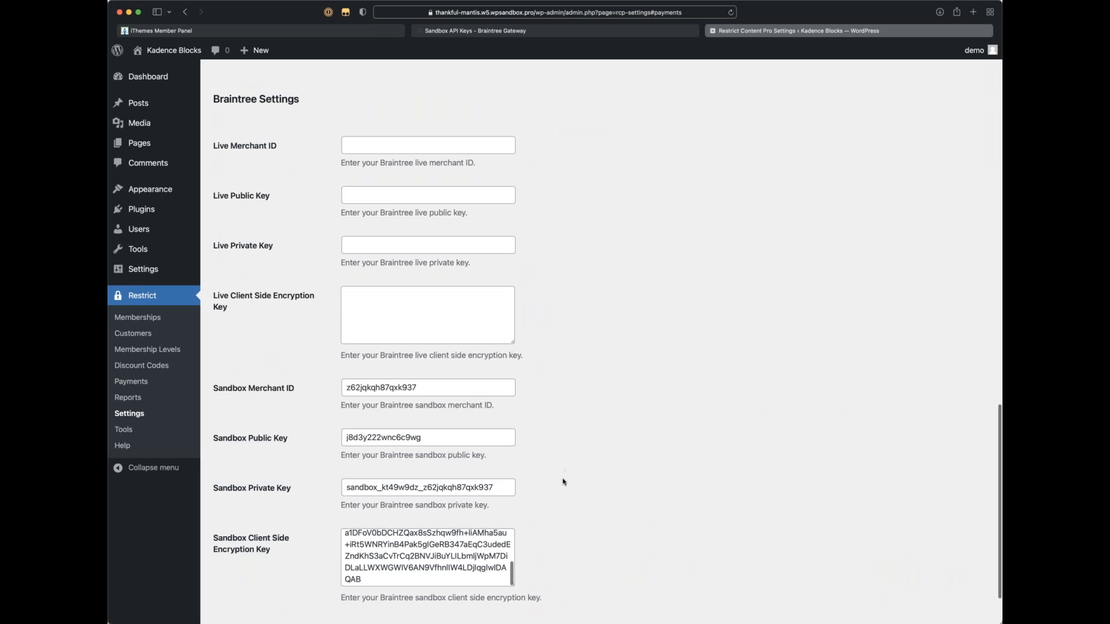
scroll(564, 481, up, 15)
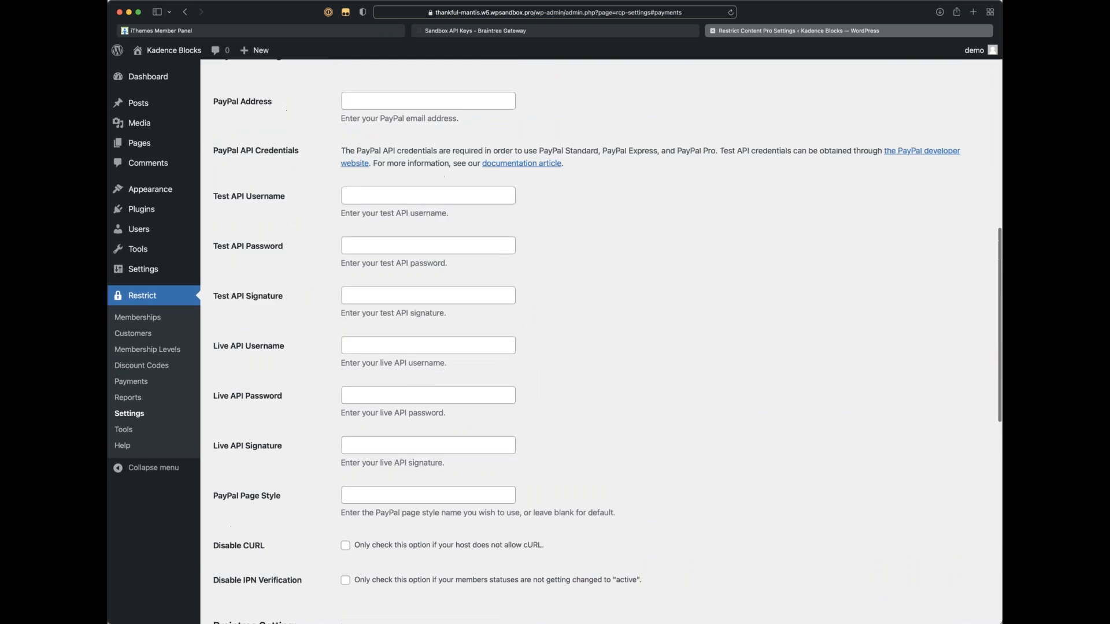
Step: Abandon a half-typed register/ address and save the Braintree sandbox payment settings
scroll(564, 481, up, 8)
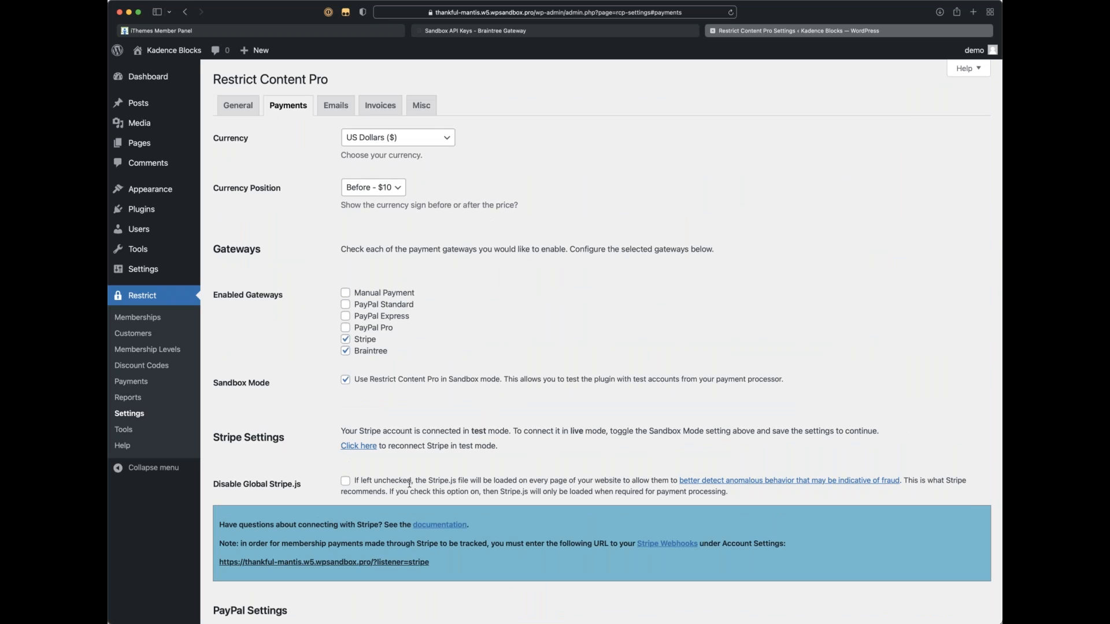
scroll(415, 472, down, 12)
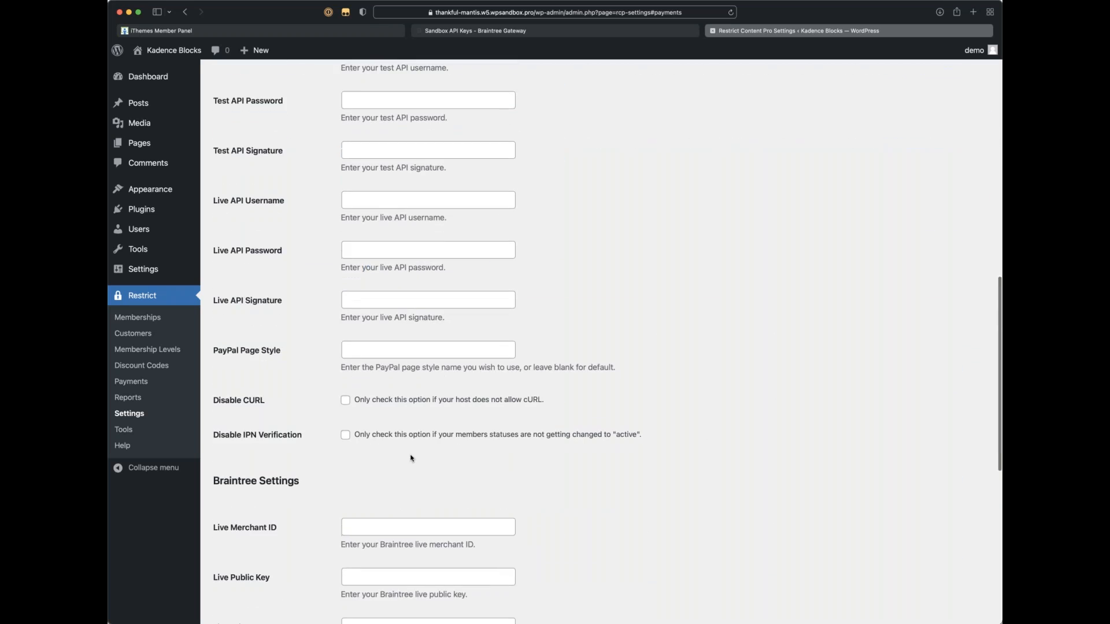
click(475, 12)
click(490, 12)
drag(504, 12, 806, 19)
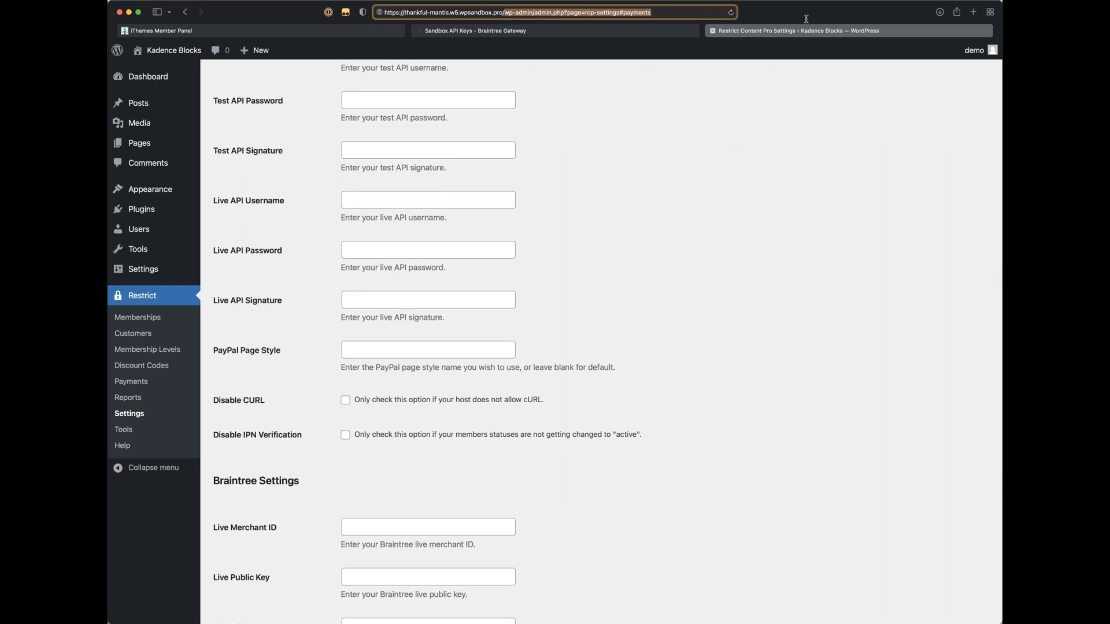
text(register/)
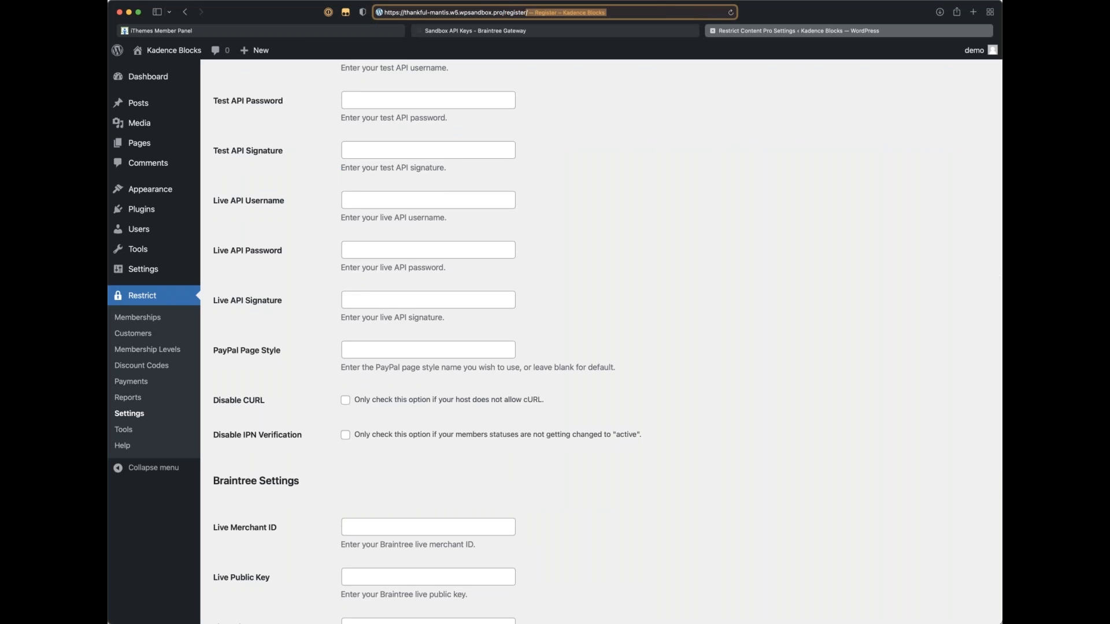
key(Return)
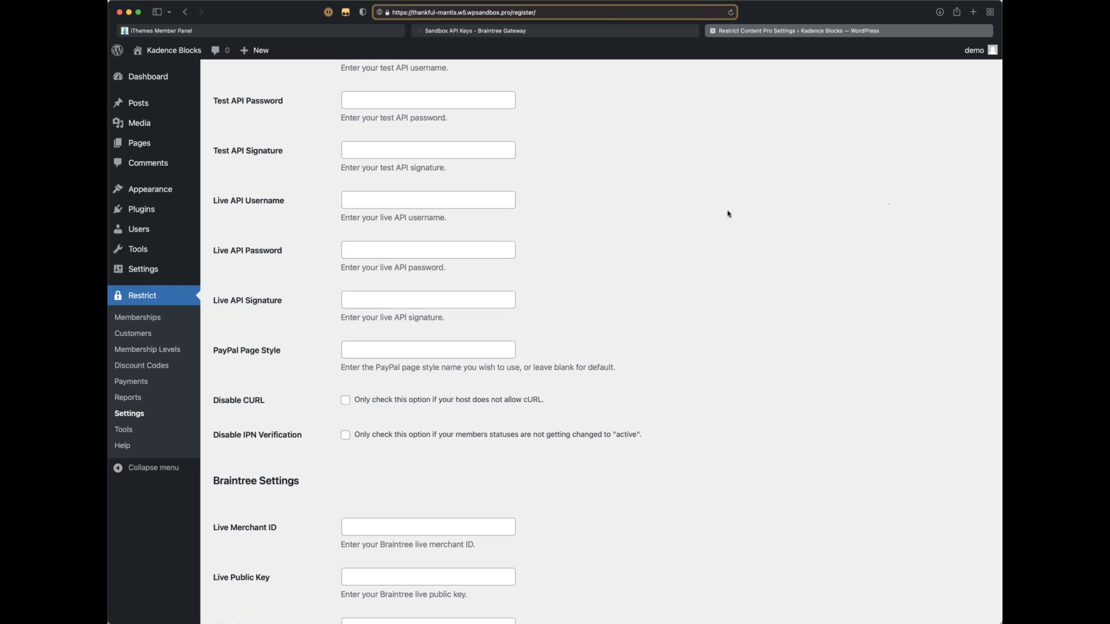
scroll(726, 212, up, 15)
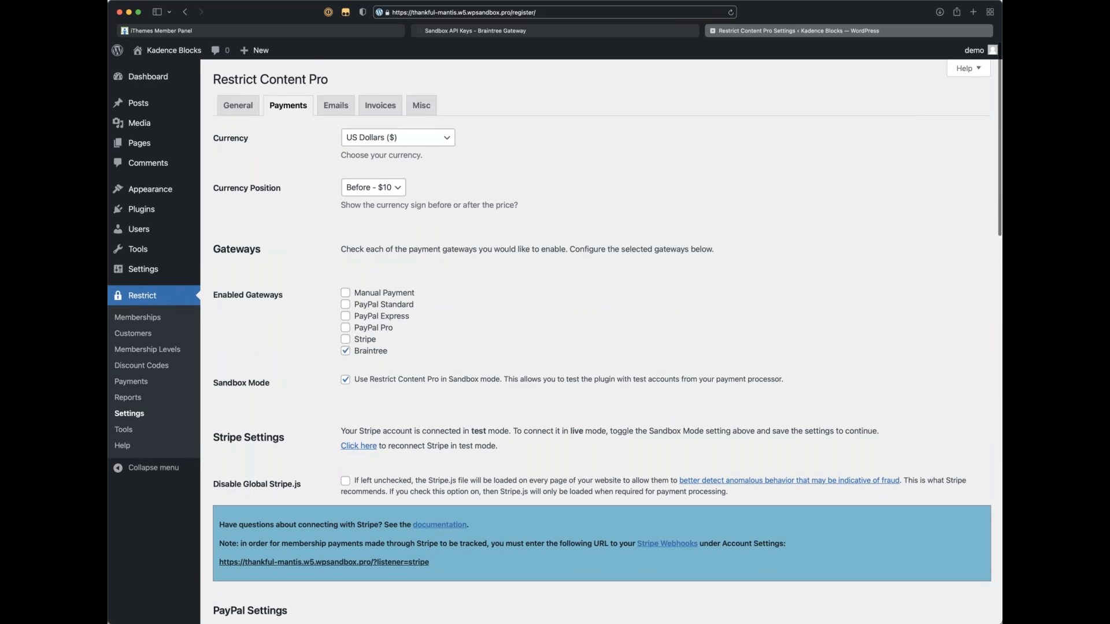
scroll(601, 347, down, 20)
click(241, 564)
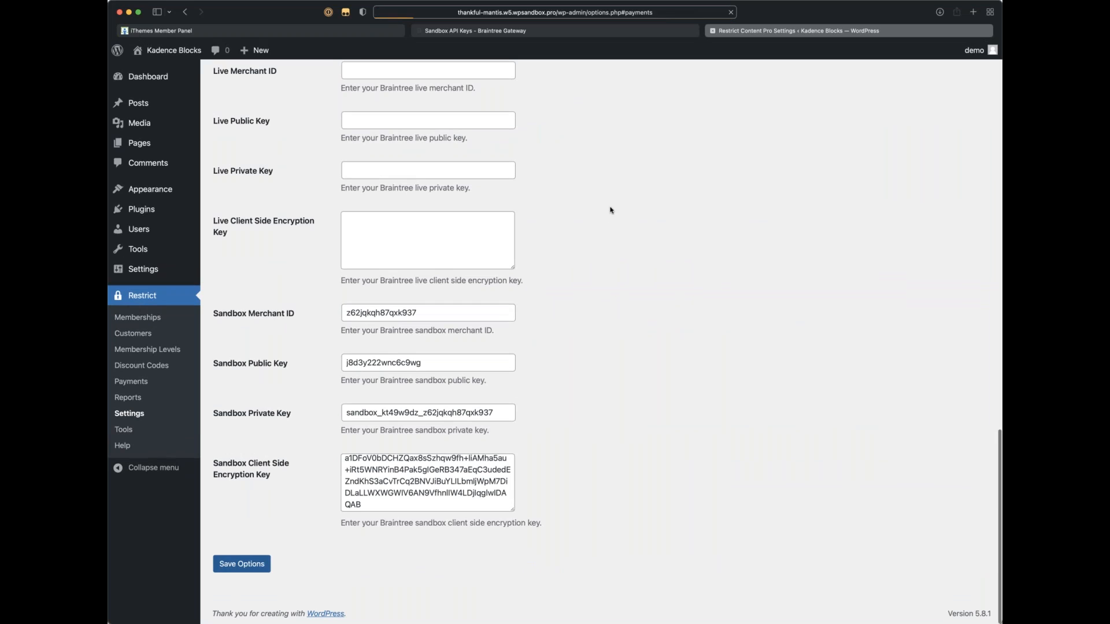
click(543, 12)
Step: Load the site's register/ page and scroll its Join Now form, which shows 'Failed to create client token.'
click(541, 12)
drag(504, 12, 808, 37)
text(register/)
key(Return)
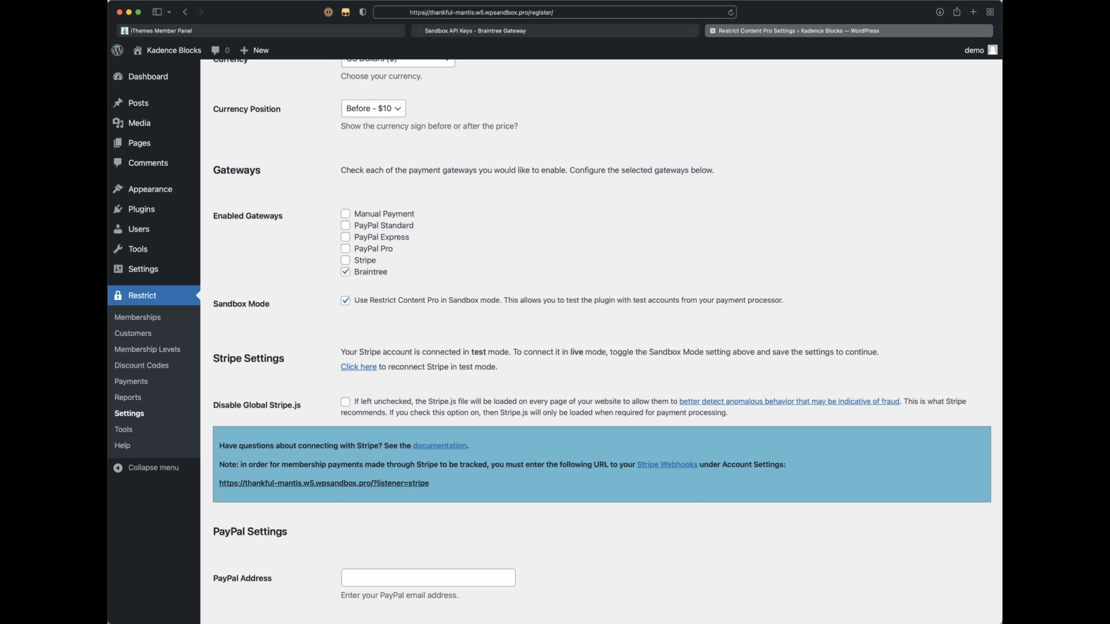
scroll(521, 334, down, 5)
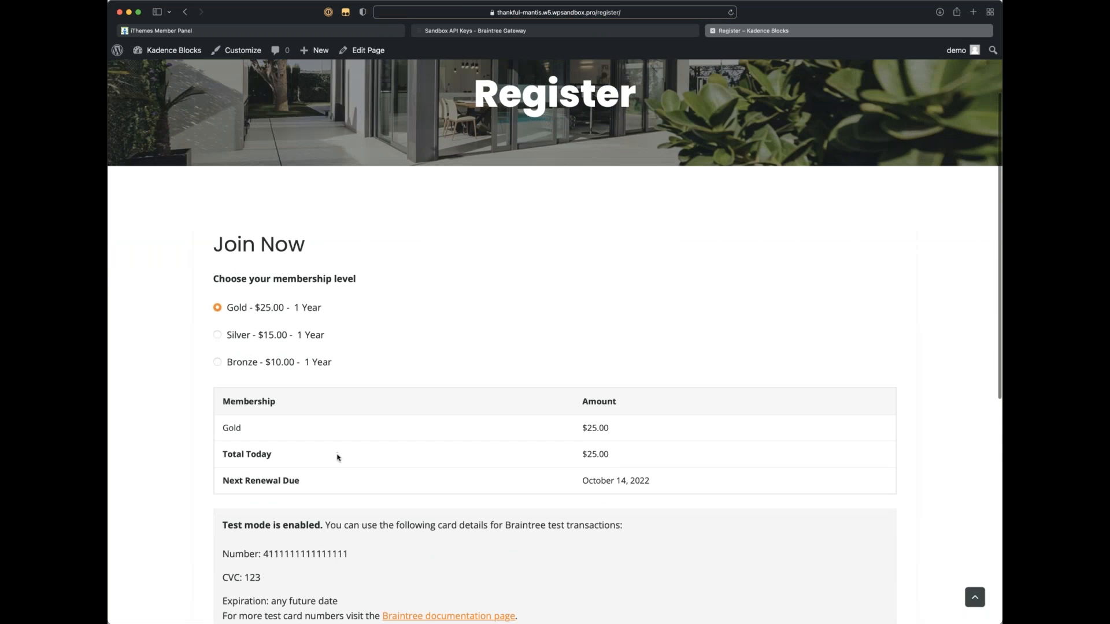
scroll(521, 353, down, 2)
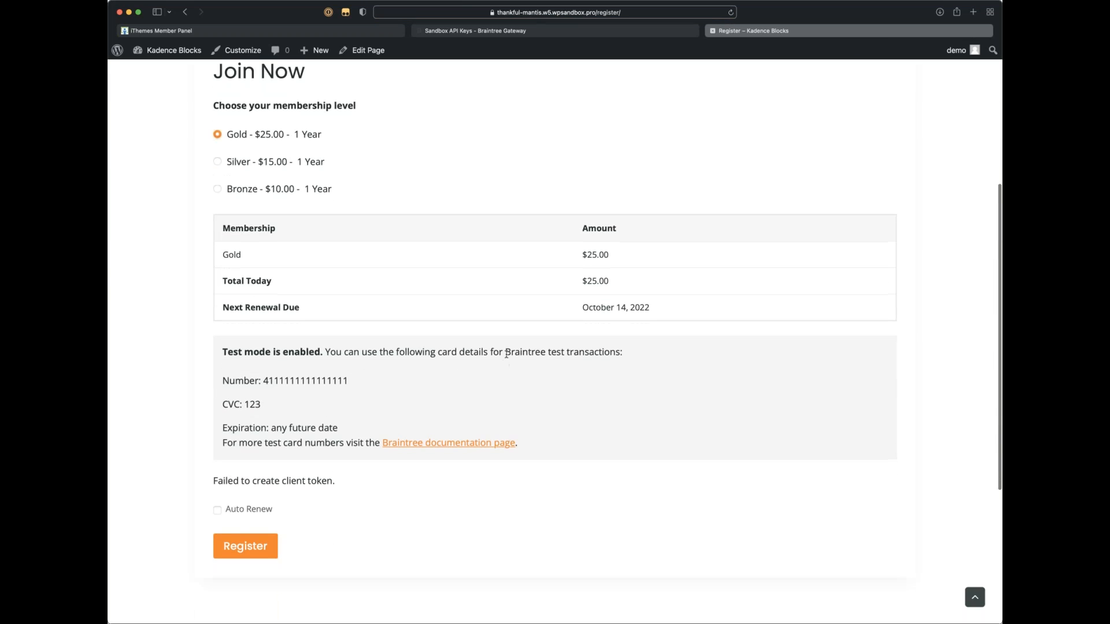
drag(505, 354, 635, 368)
scroll(585, 378, down, 1)
click(583, 378)
scroll(255, 400, down, 1)
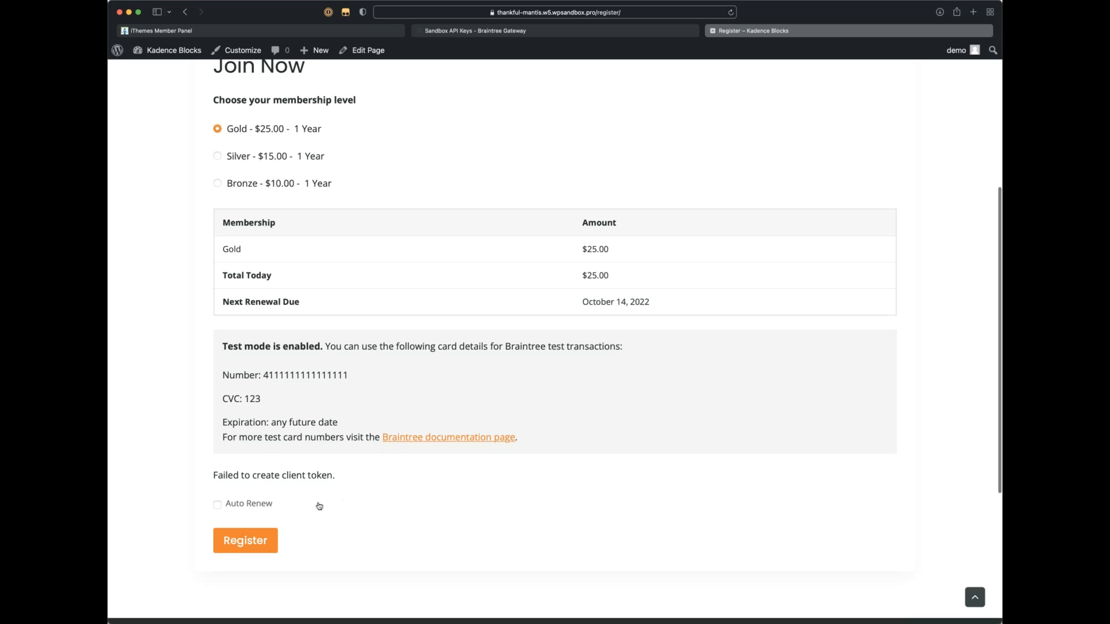
scroll(312, 504, up, 1)
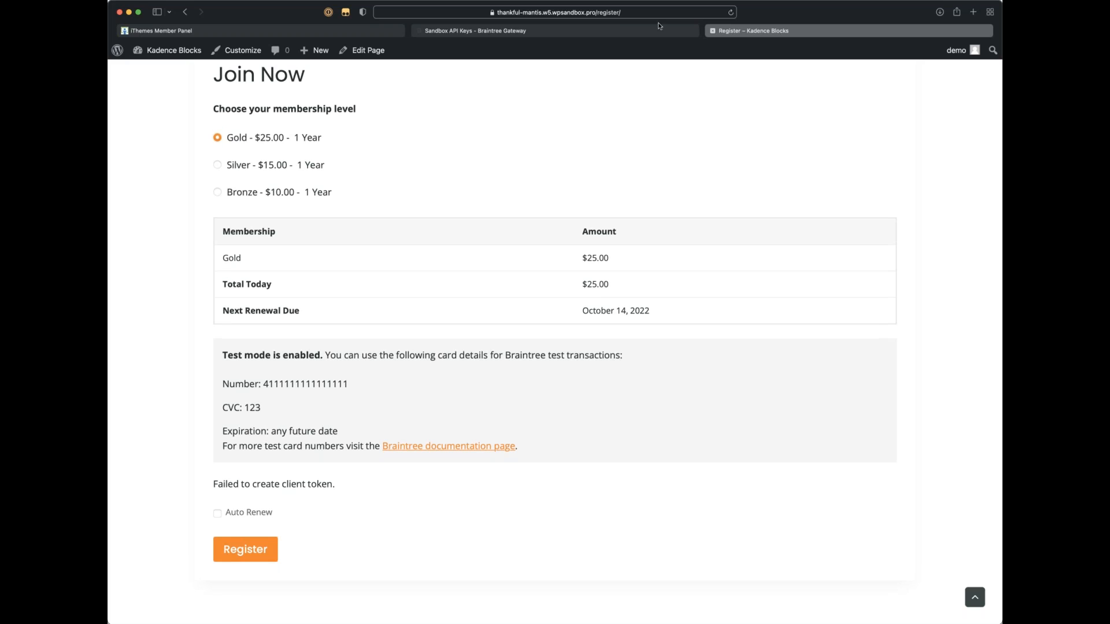
Step: Open Restrict > Settings > Payments in a new dashboard tab to check the Braintree sandbox key fields
click(618, 30)
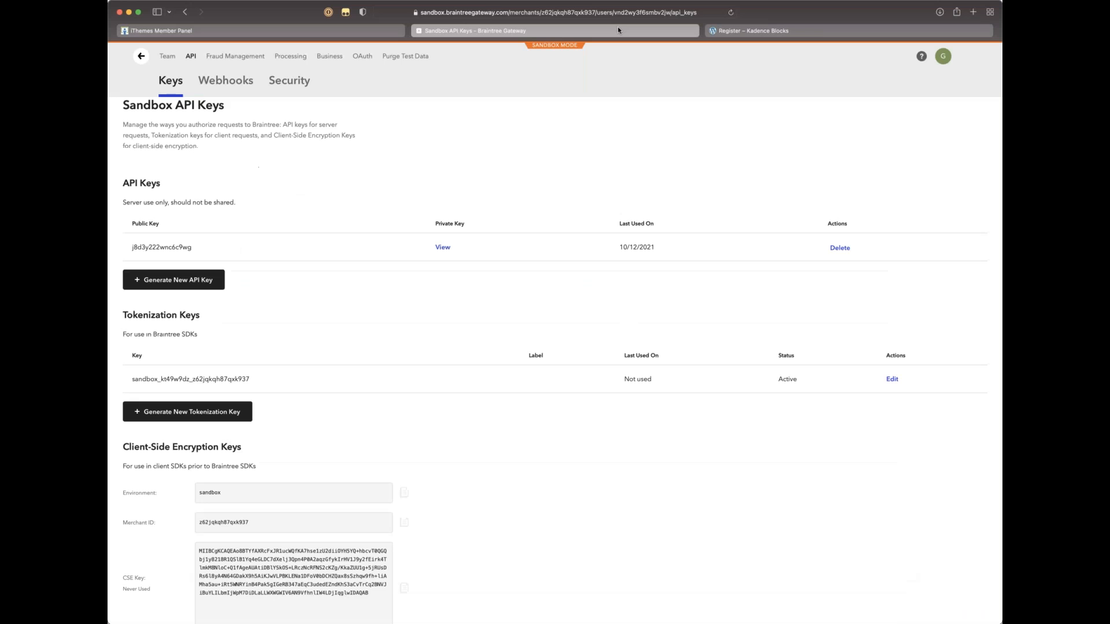
click(773, 33)
mouse_move(198, 60)
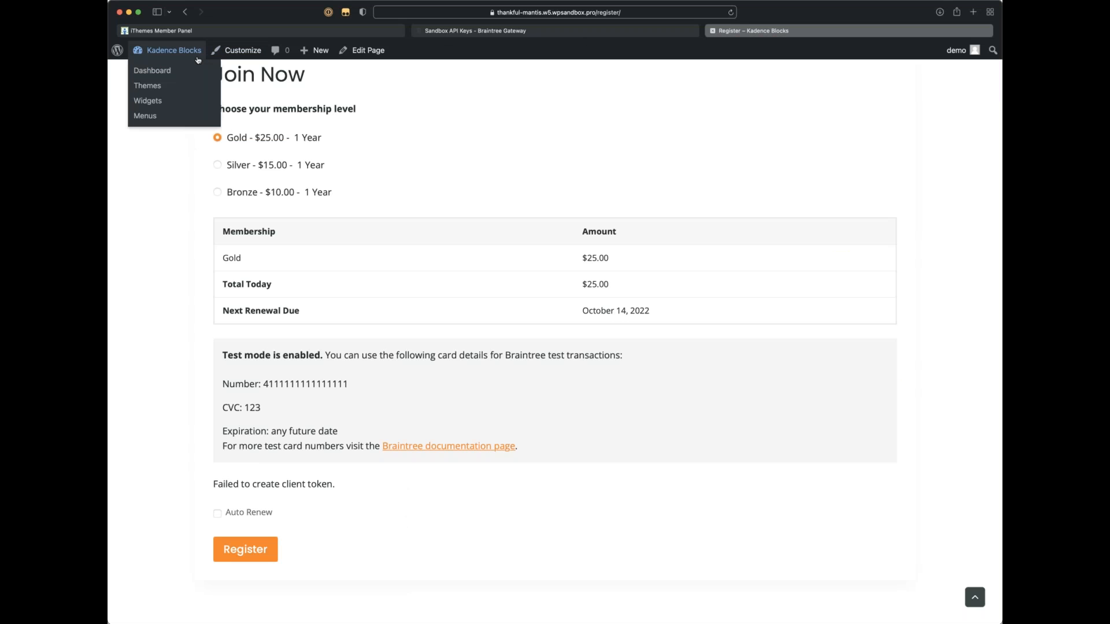
super+click(152, 70)
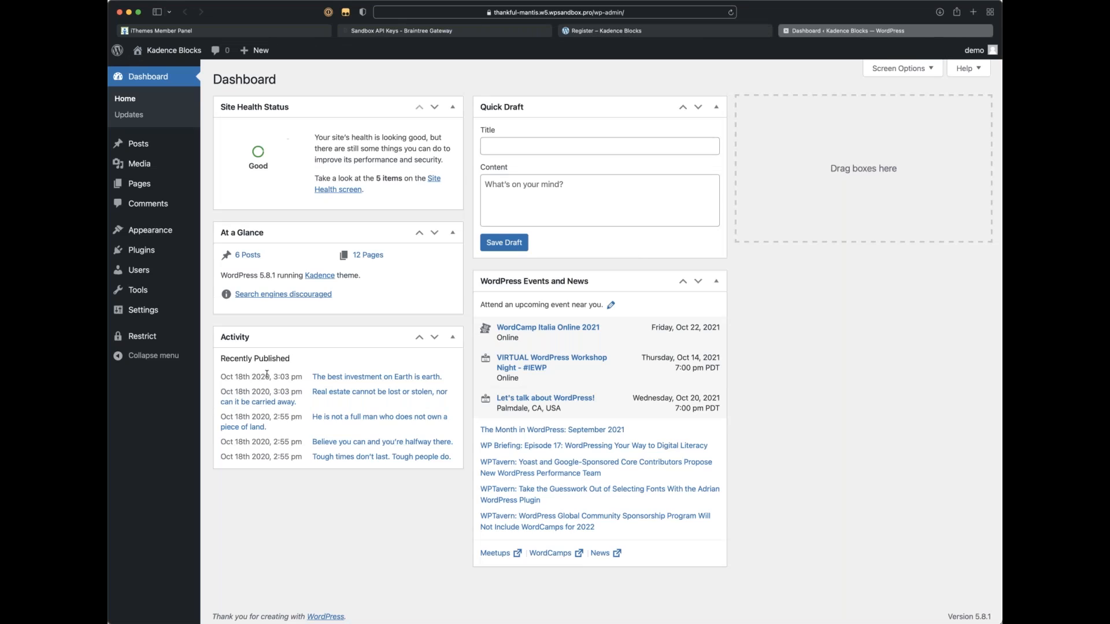
mouse_move(143, 341)
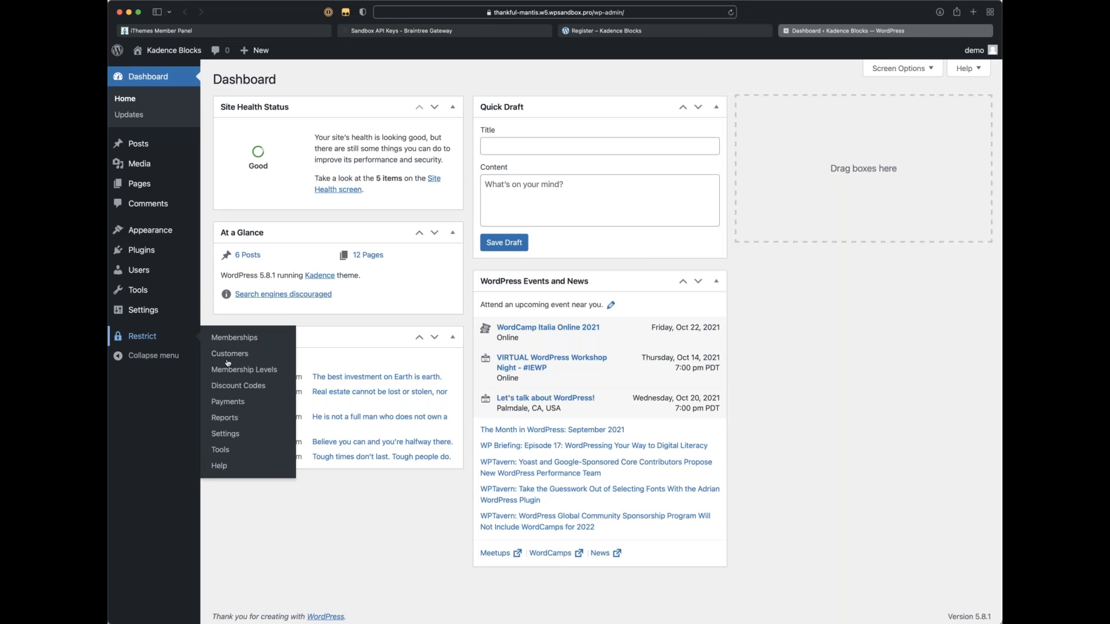
click(214, 435)
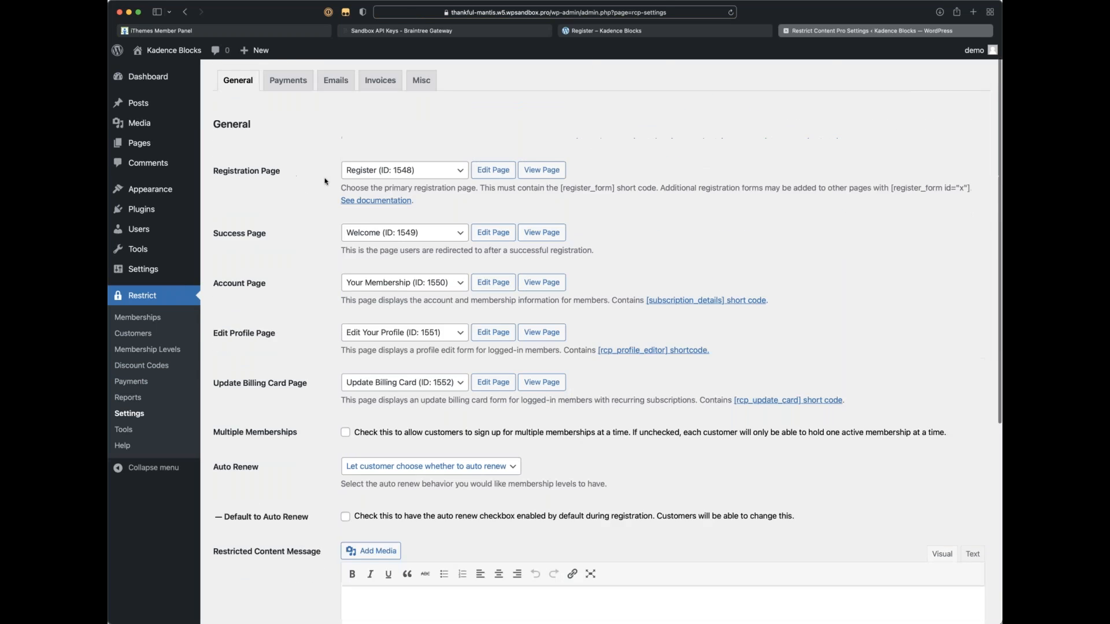
click(288, 108)
scroll(489, 337, down, 18)
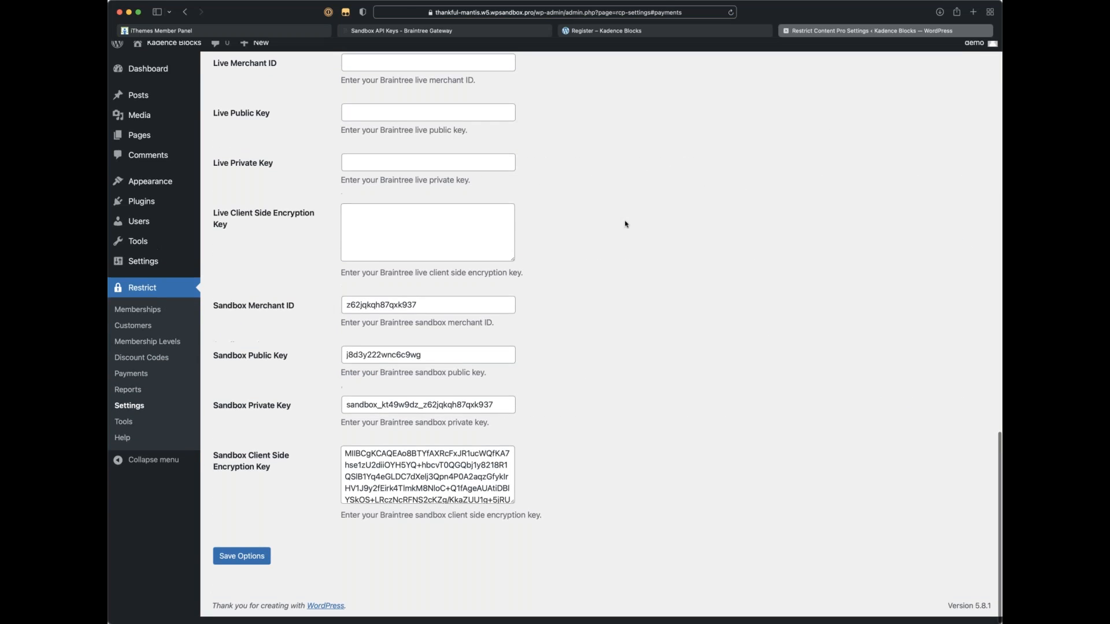
click(462, 33)
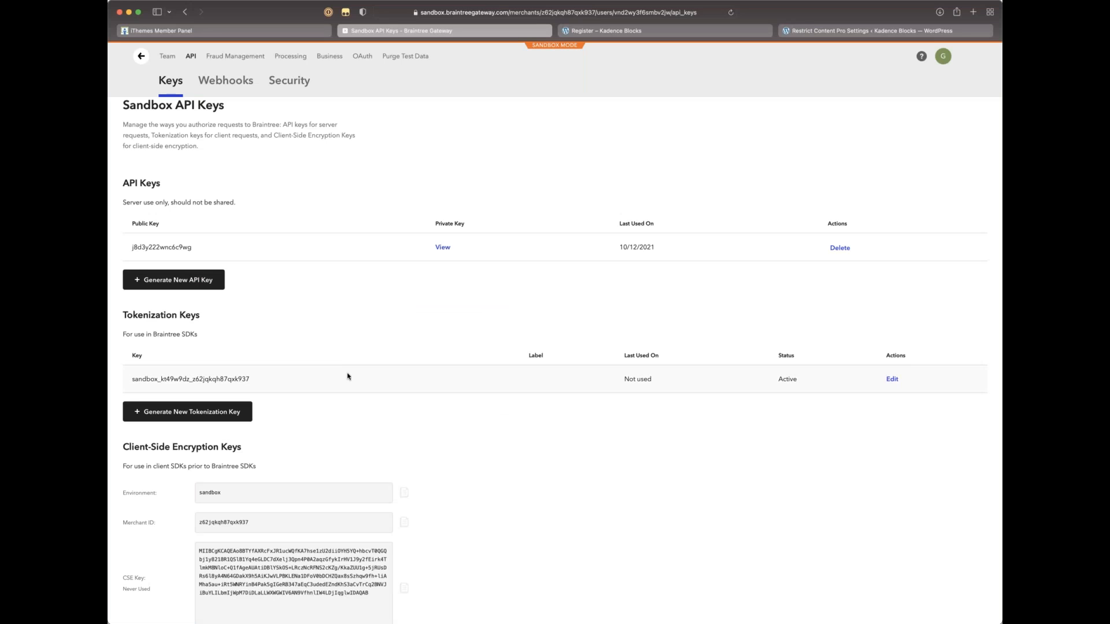
Step: Browse Braintree's Webhooks and Security pages, then return to the sandbox API keys
scroll(347, 376, down, 3)
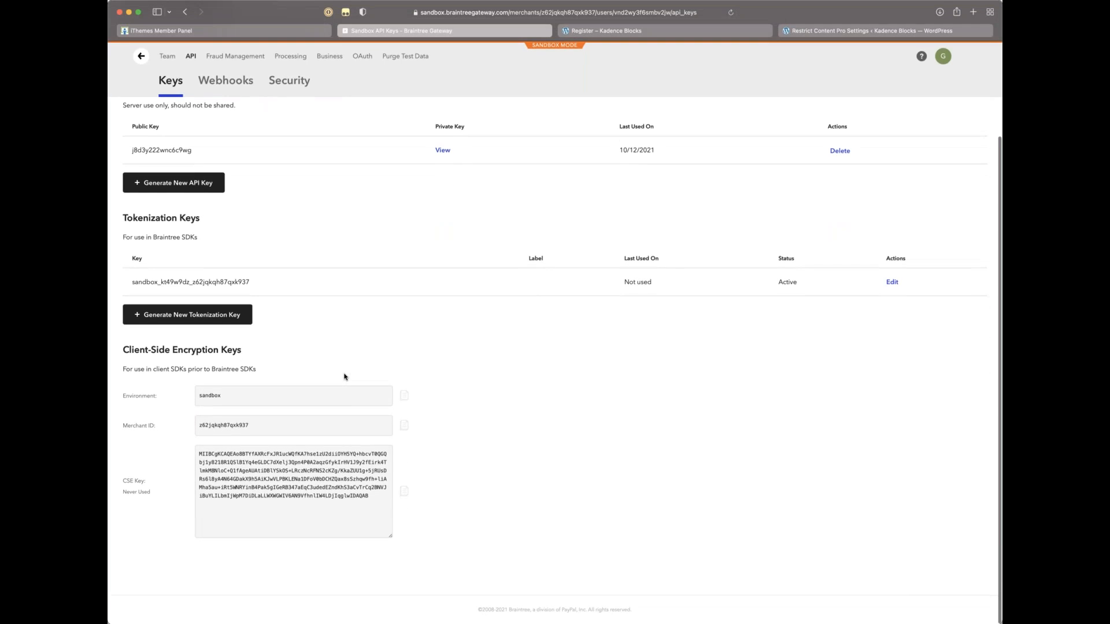
scroll(344, 376, up, 4)
click(203, 81)
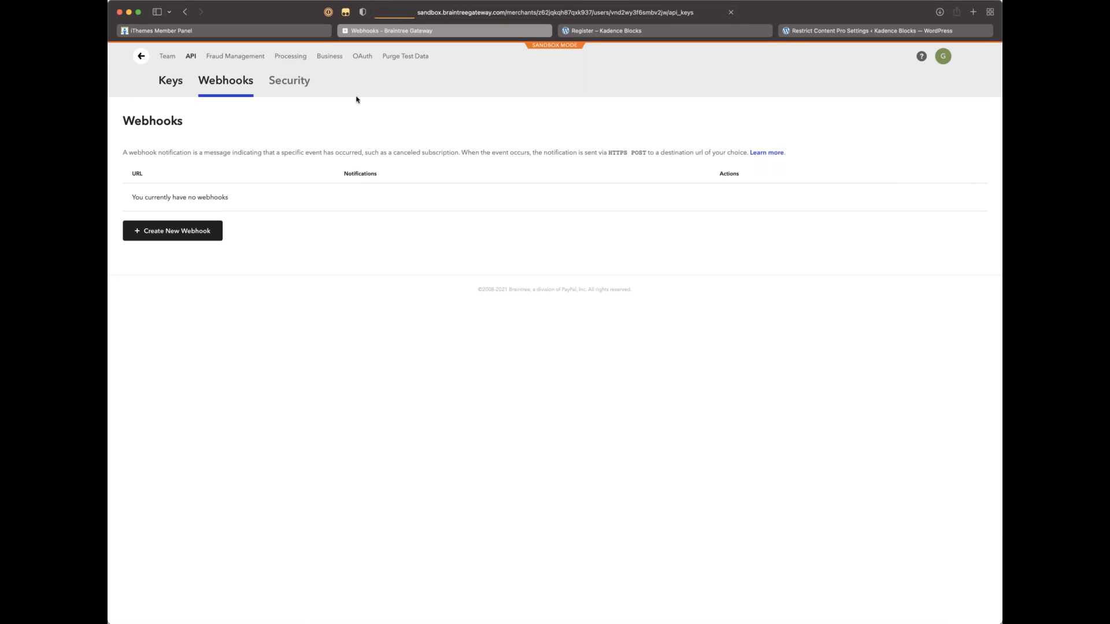
click(301, 82)
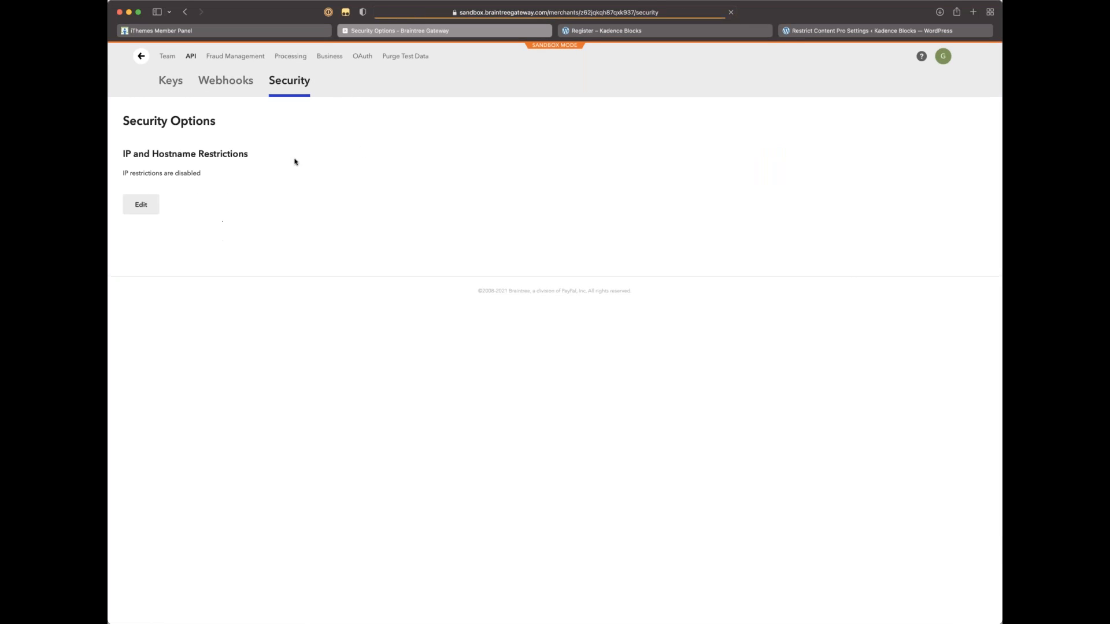
click(172, 81)
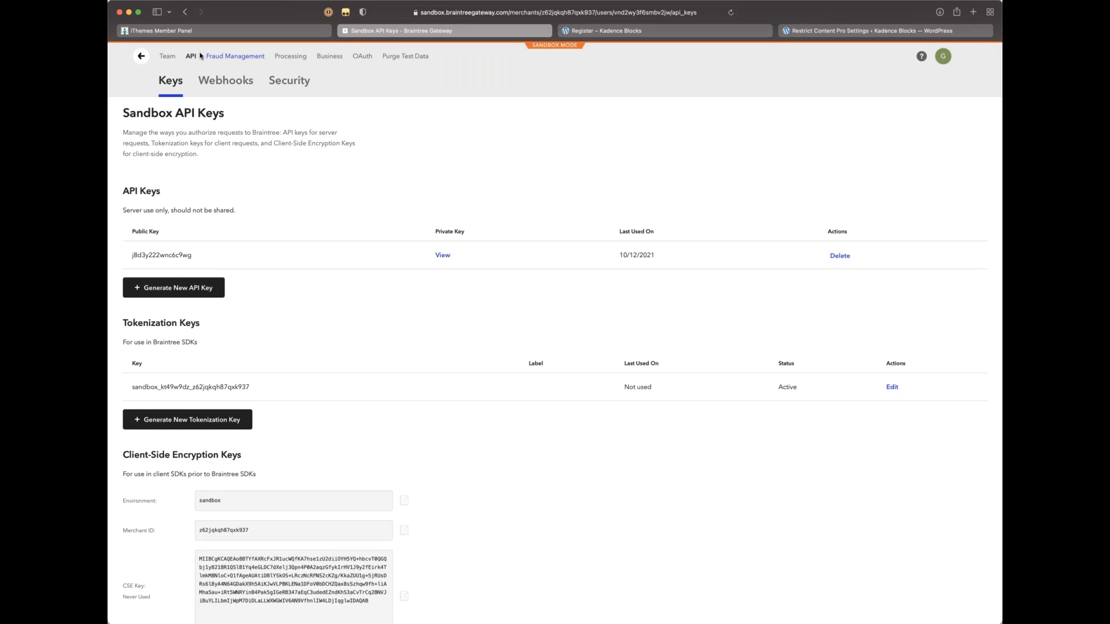
Step: Review the team user's details with API access enabled, then return to the Home dashboard
click(168, 56)
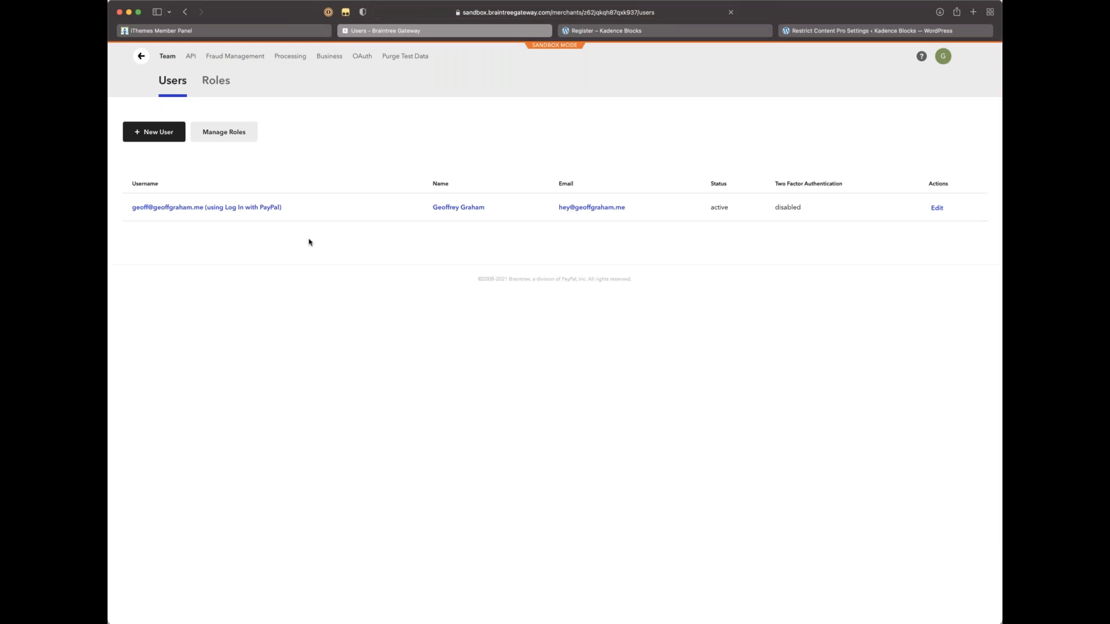
click(230, 211)
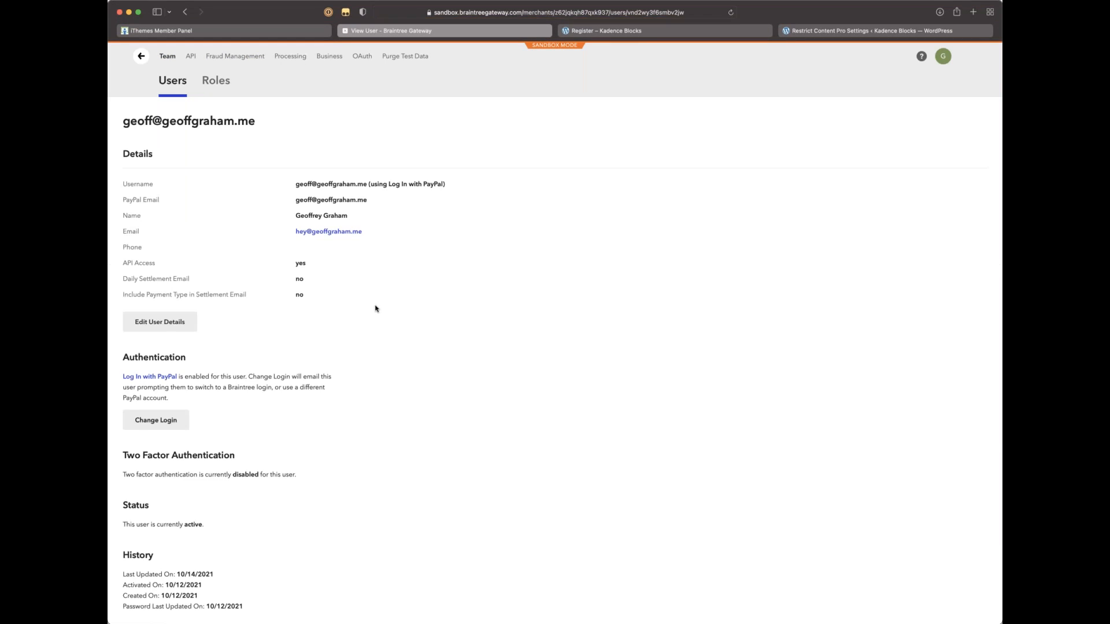
scroll(375, 308, down, 3)
scroll(375, 308, down, 5)
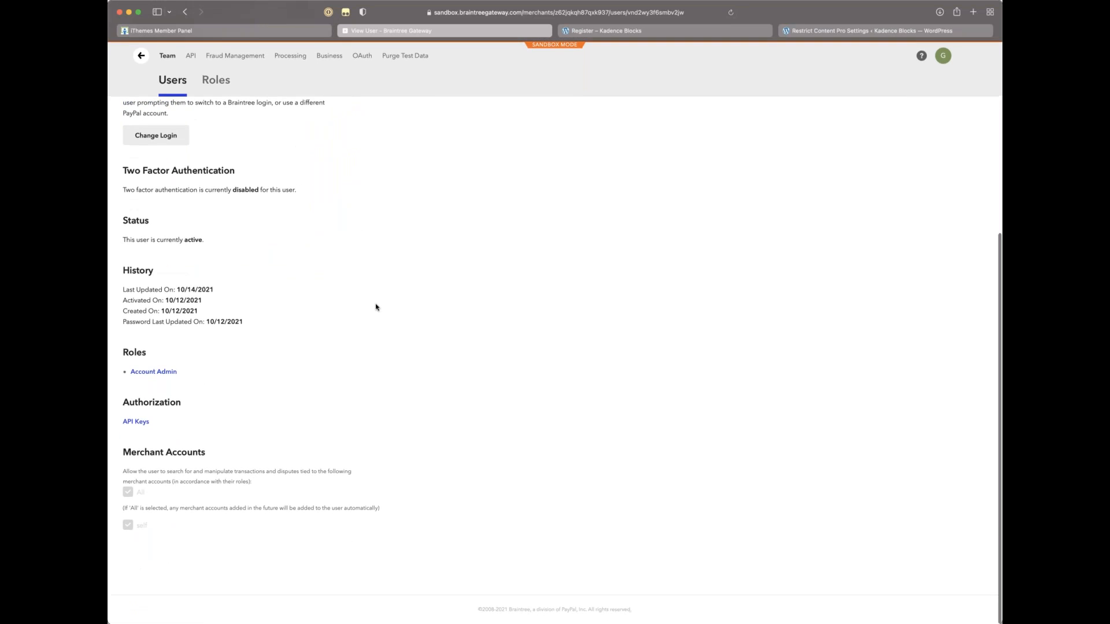
scroll(375, 308, up, 5)
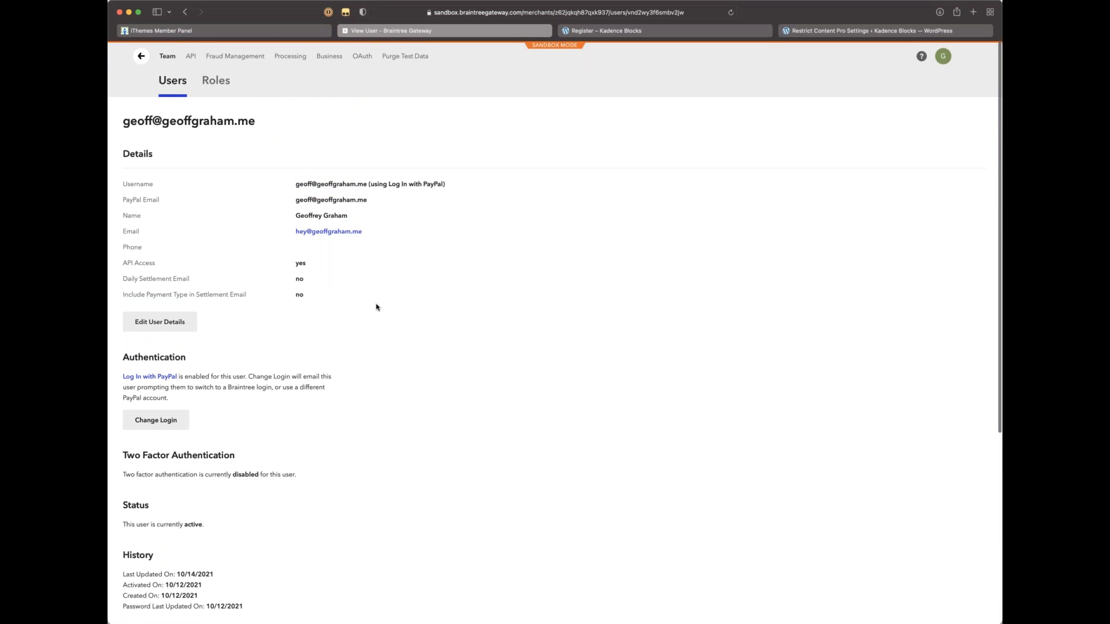
click(141, 58)
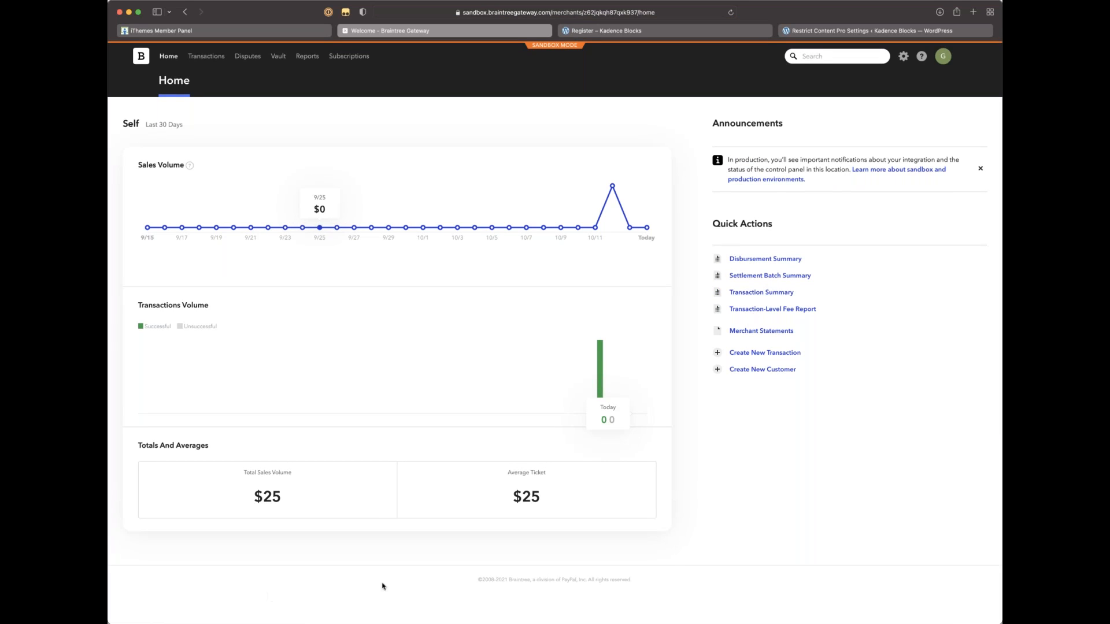
click(843, 61)
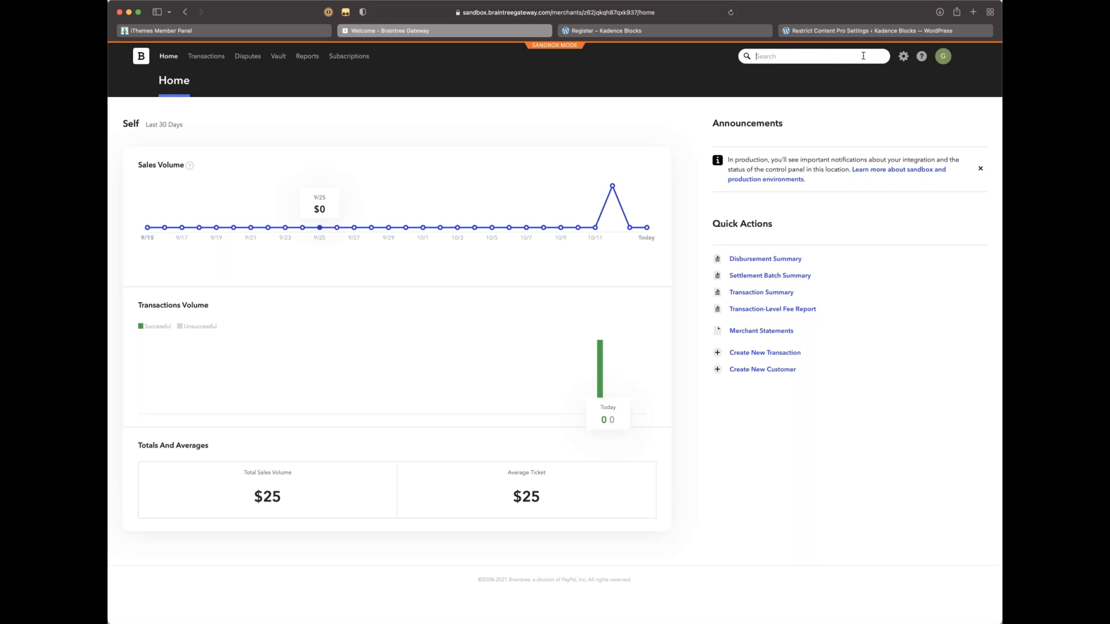
text(sandbox private key)
key(Return)
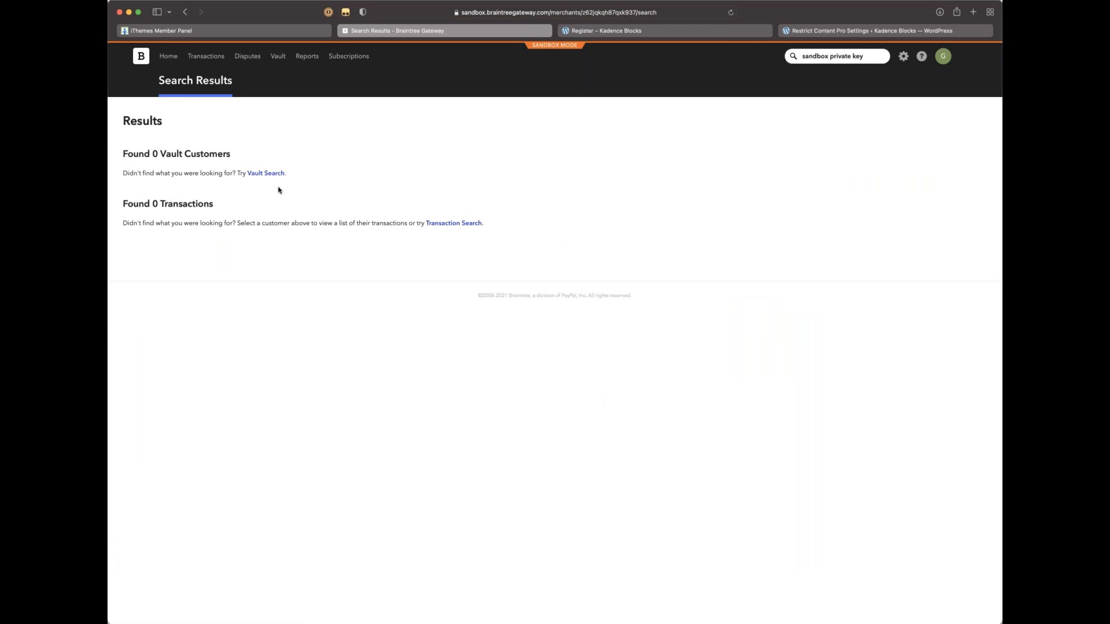
click(185, 11)
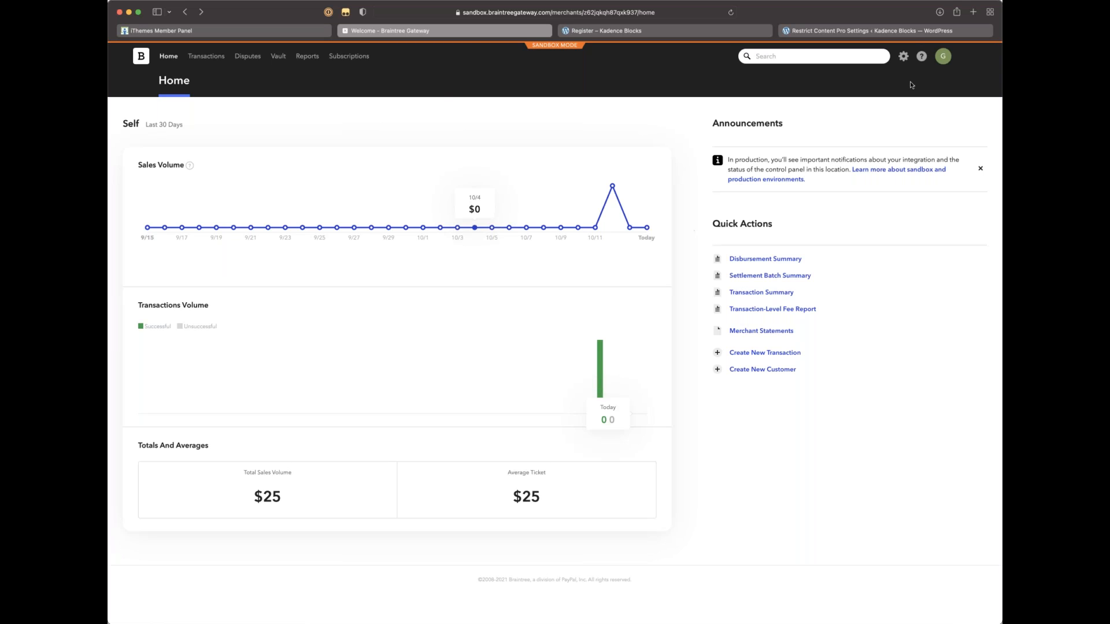
Step: Go to Gear > API and reveal and select the sandbox API key's private key
click(903, 56)
click(887, 97)
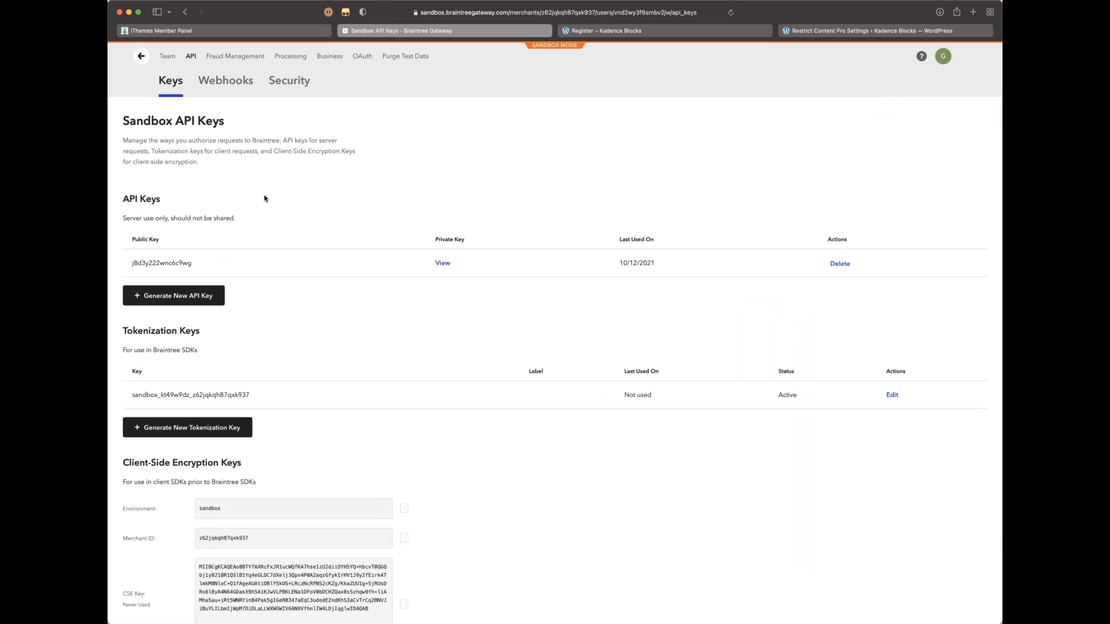
scroll(264, 198, down, 4)
scroll(264, 200, up, 4)
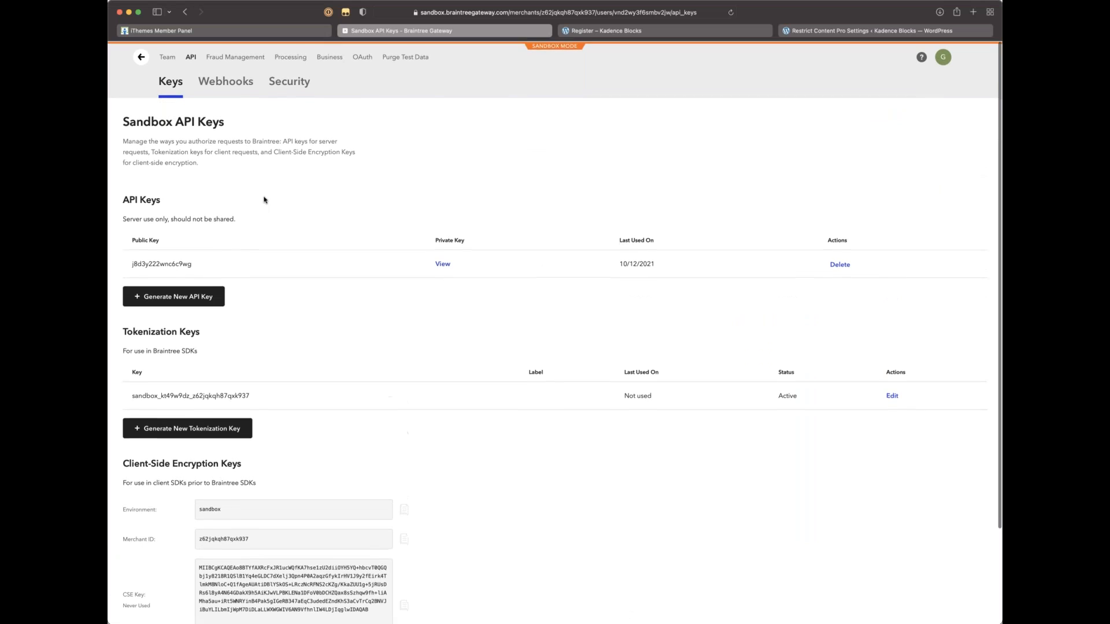
click(444, 264)
drag(460, 180, 328, 180)
key(super+c)
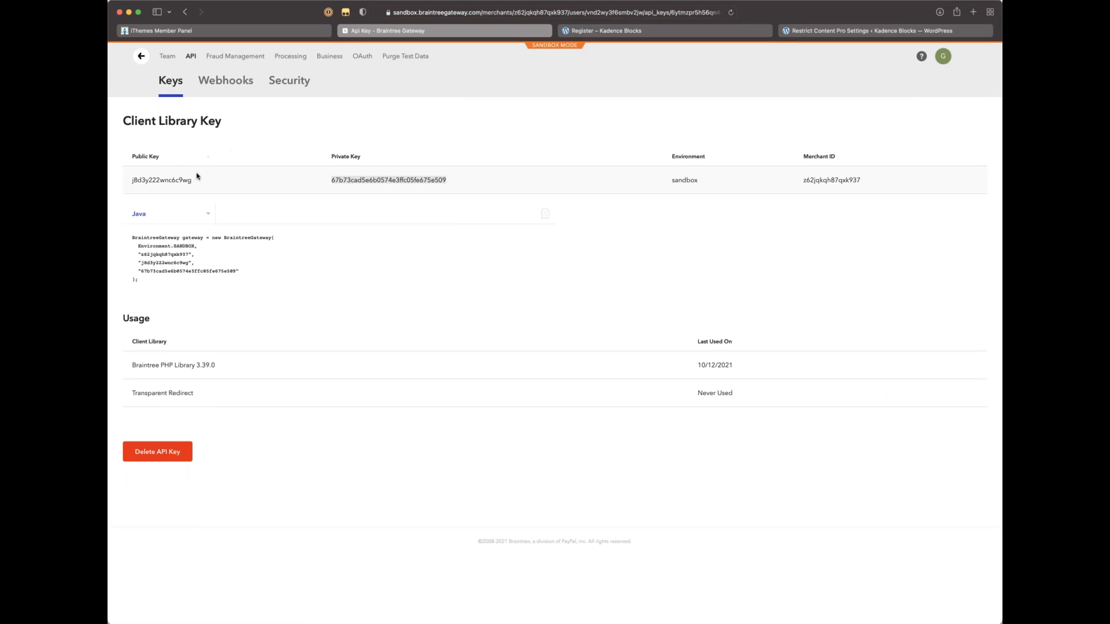
click(481, 222)
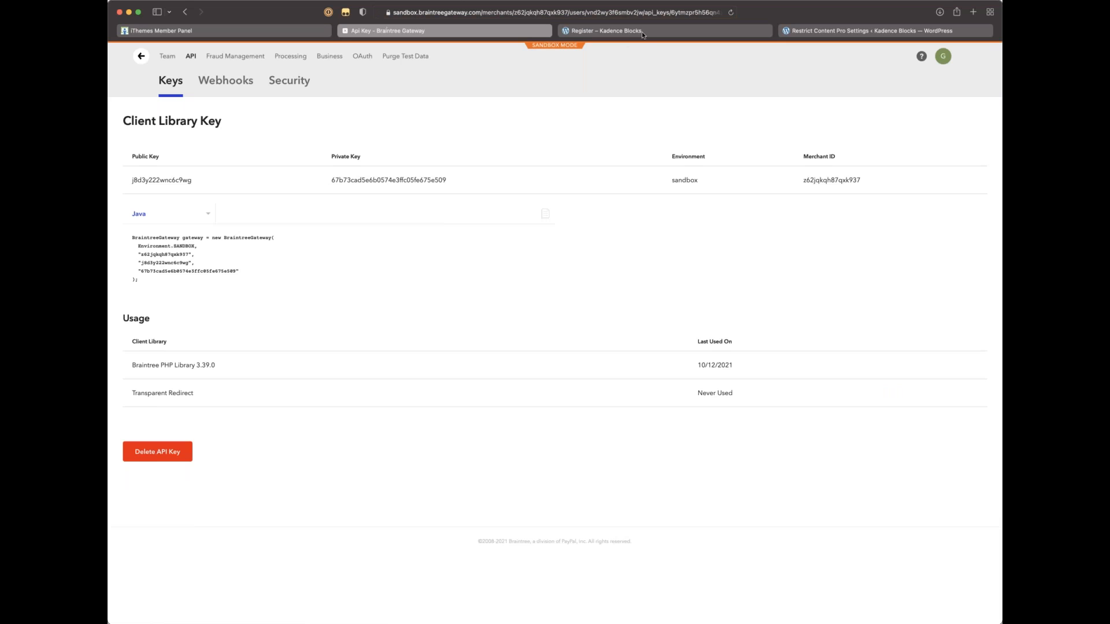
Step: Paste the new key into RCP's Sandbox Private Key, save options, and reload the Register page
click(856, 32)
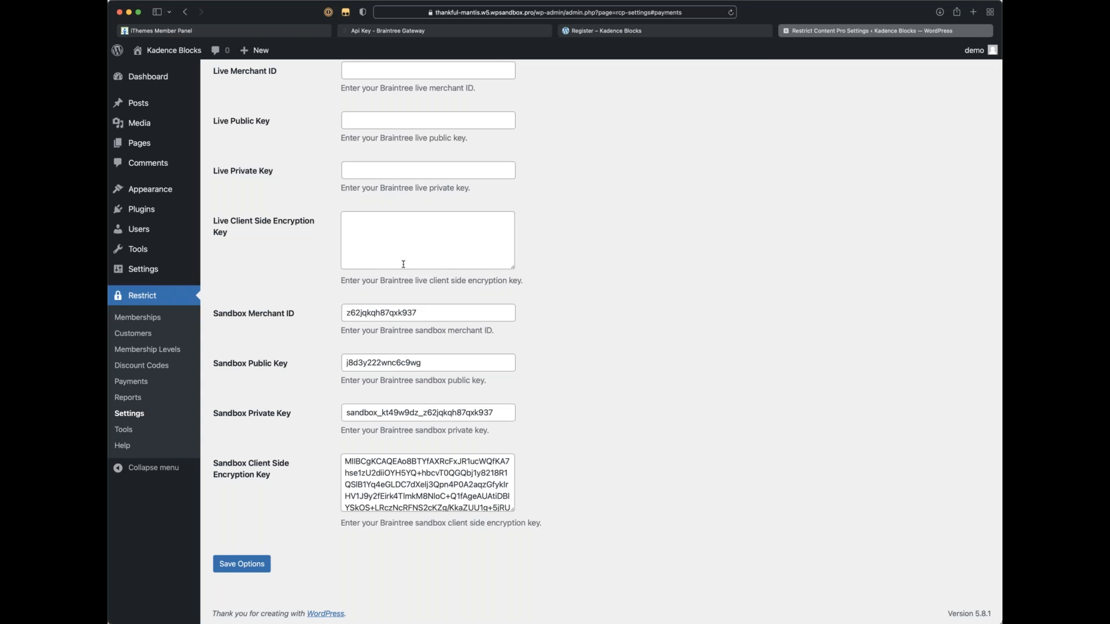
double_click(403, 414)
key(super+v)
click(248, 568)
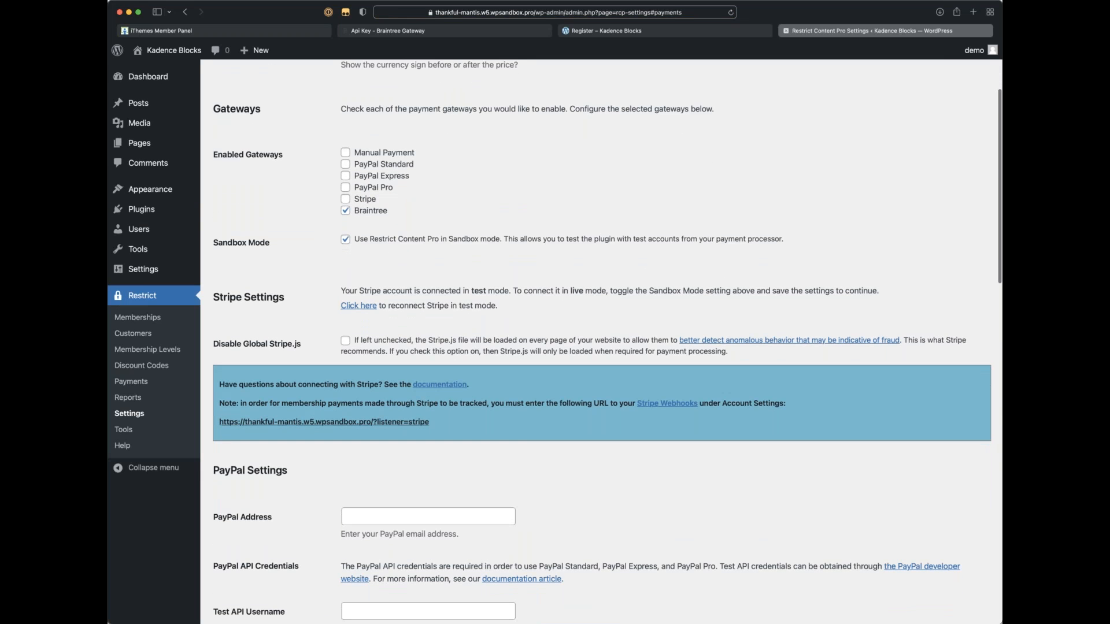
click(604, 32)
key(super+r)
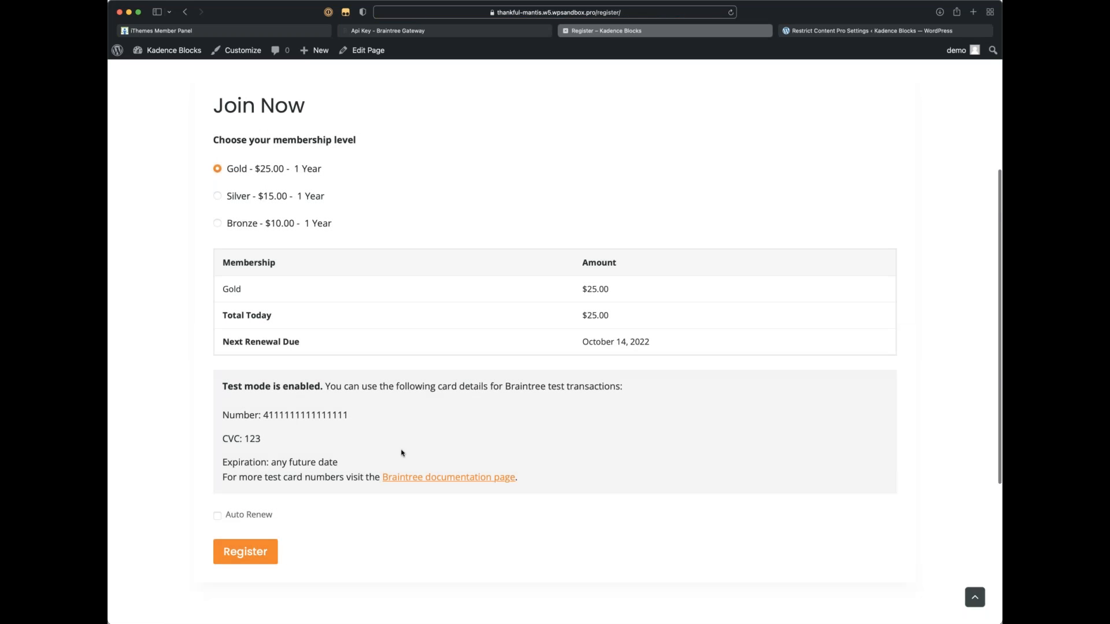
Step: Copy the page's test card number and paste it into the Card Number field
scroll(398, 235, down, 5)
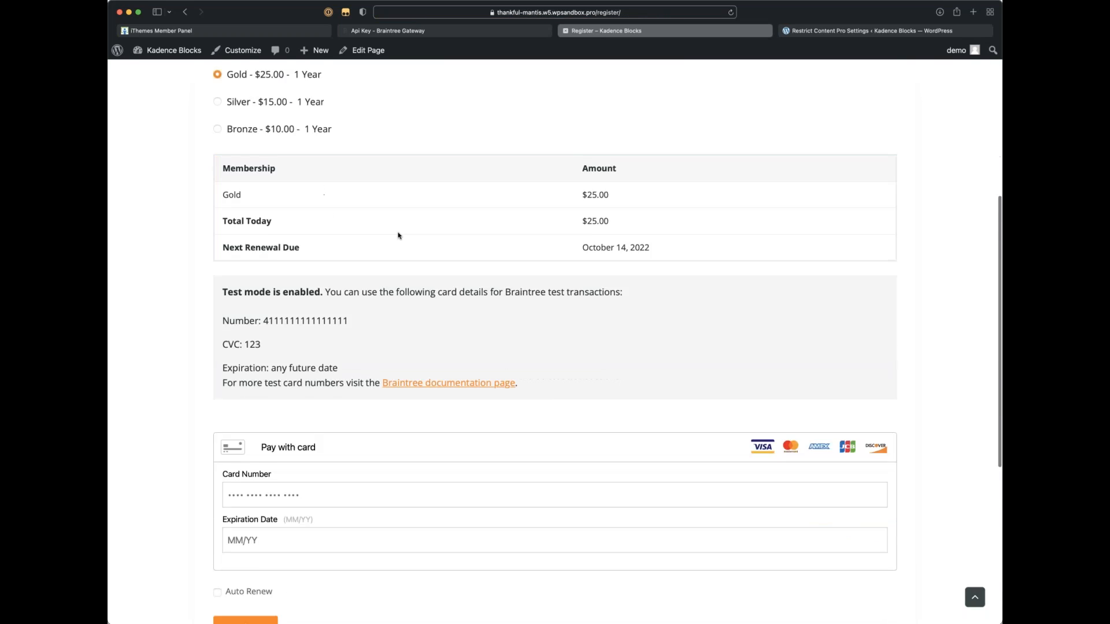
scroll(392, 289, down, 2)
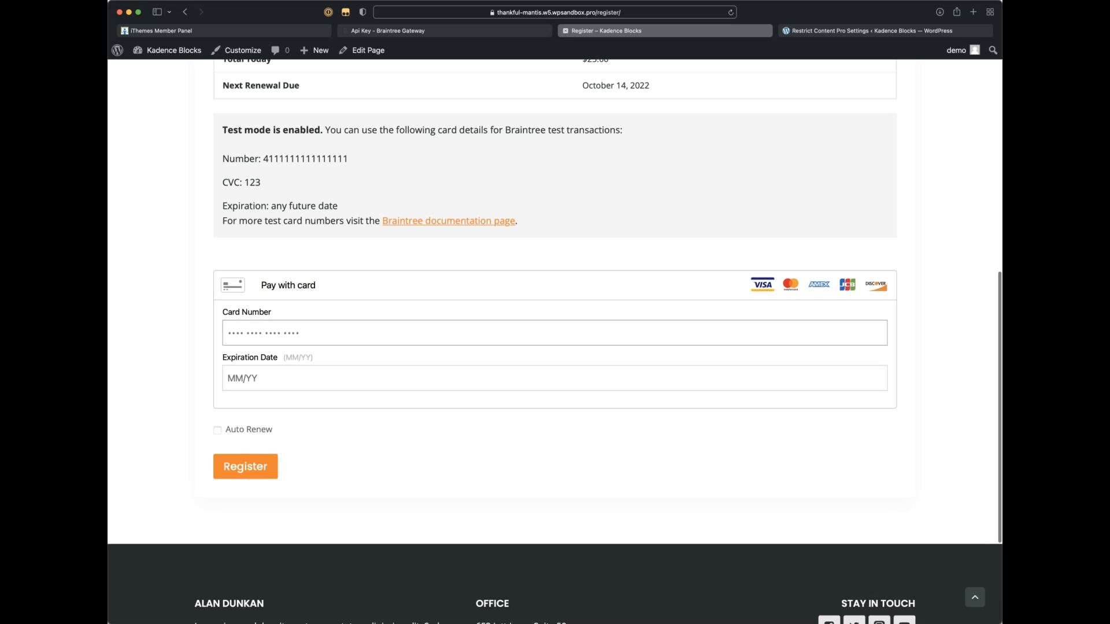
scroll(380, 371, up, 2)
scroll(379, 371, up, 5)
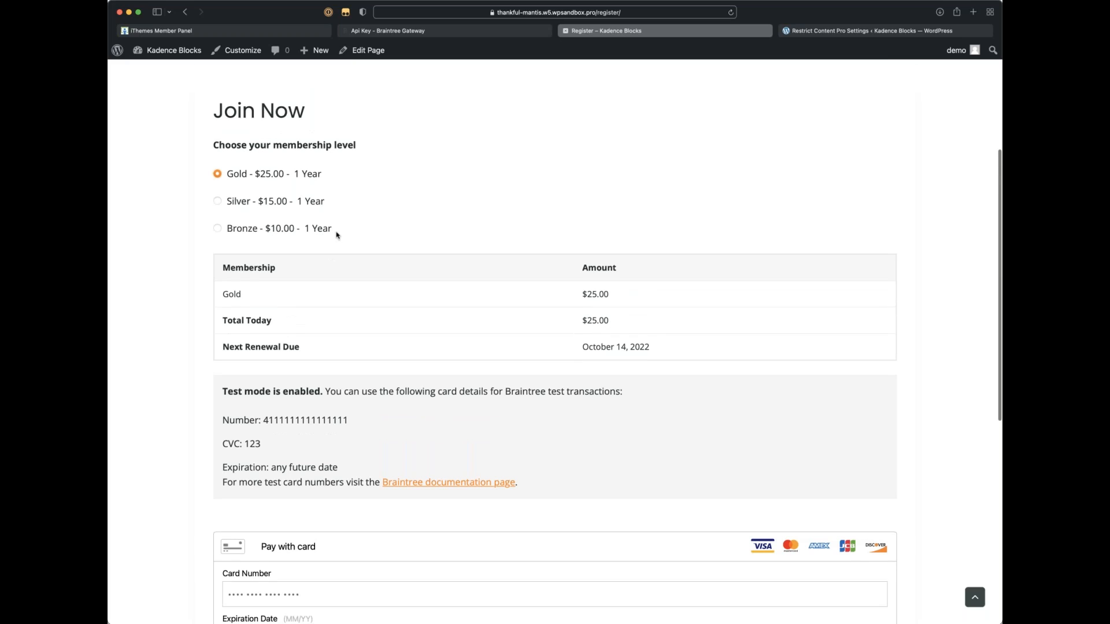
drag(373, 423, 263, 416)
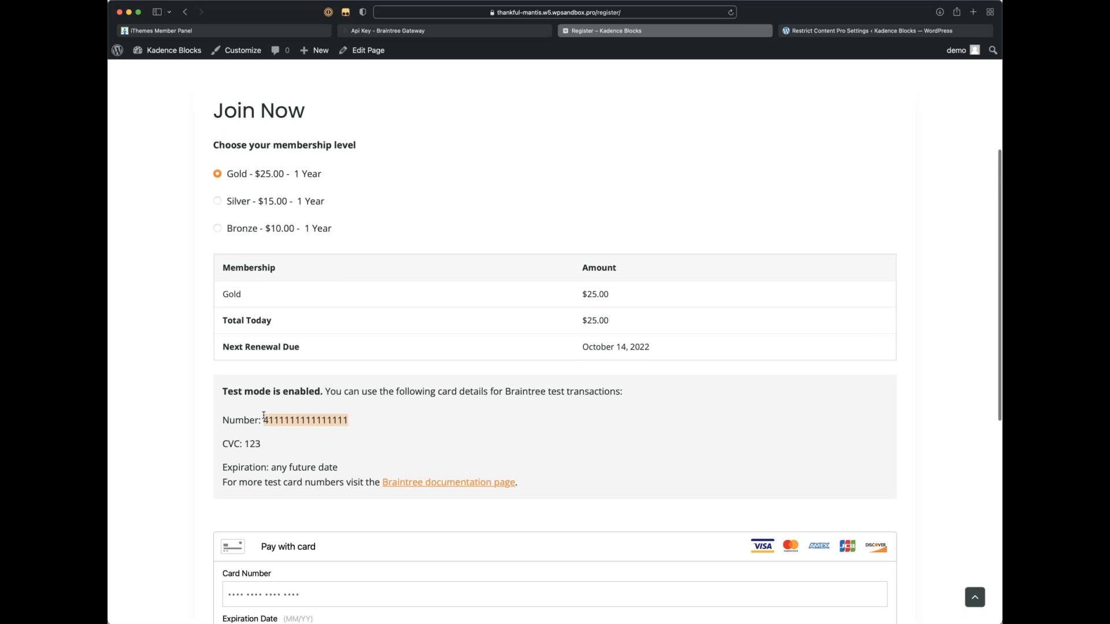
scroll(246, 270, down, 6)
click(268, 370)
key(super+v)
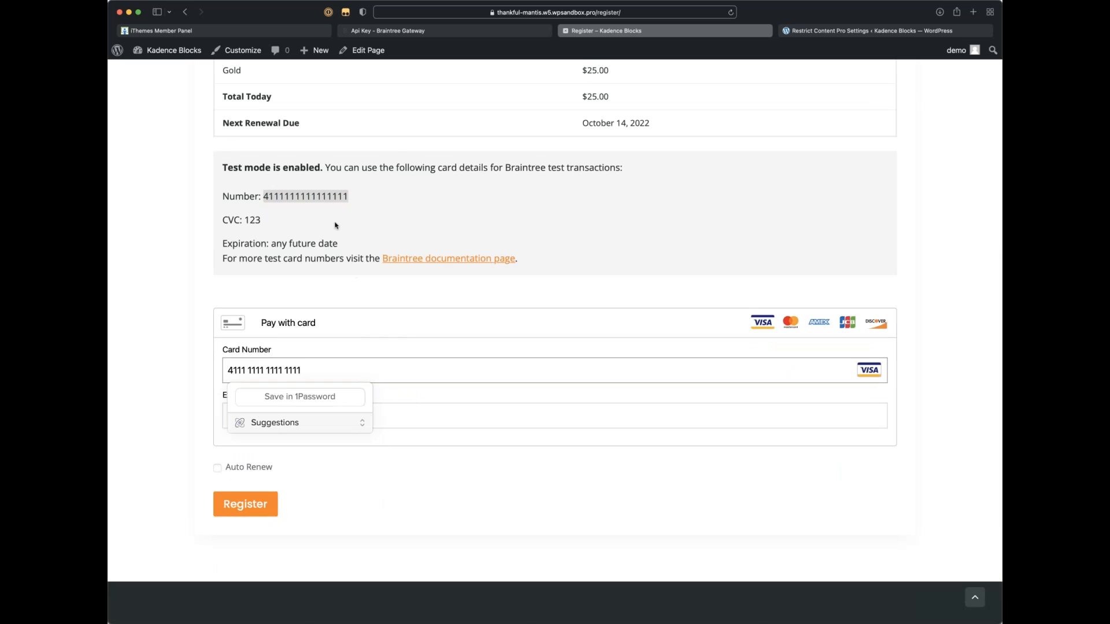
Step: Enter expiration 1224, submit the Gold registration, and select the resulting Cardinal BraintreeError message
scroll(410, 398, up, 2)
scroll(341, 526, up, 4)
scroll(341, 526, down, 3)
click(291, 495)
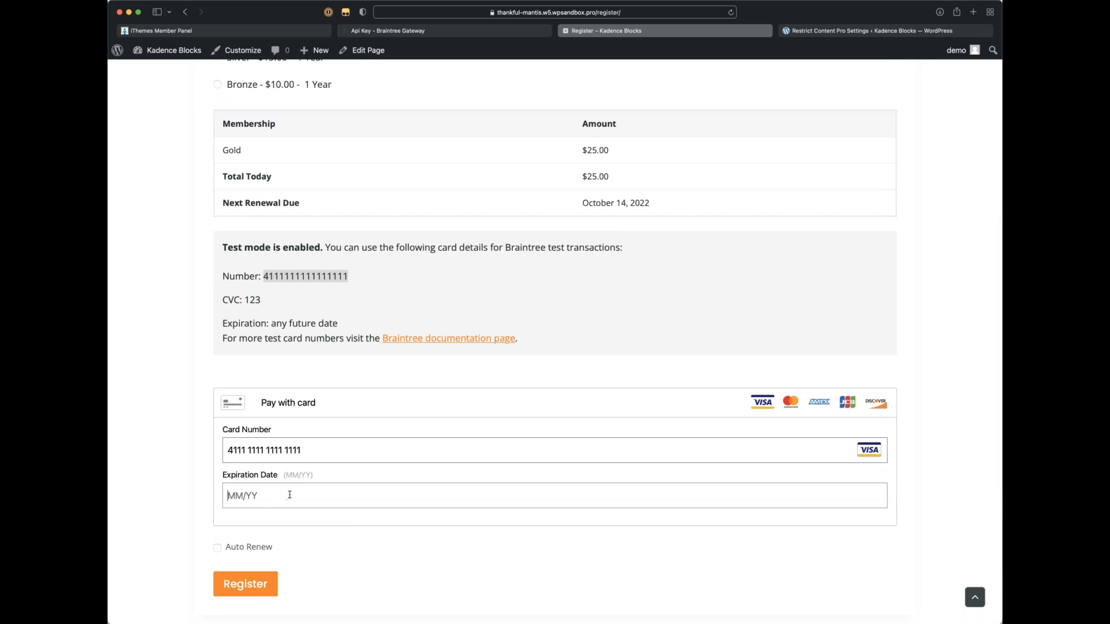
text(1224)
click(228, 585)
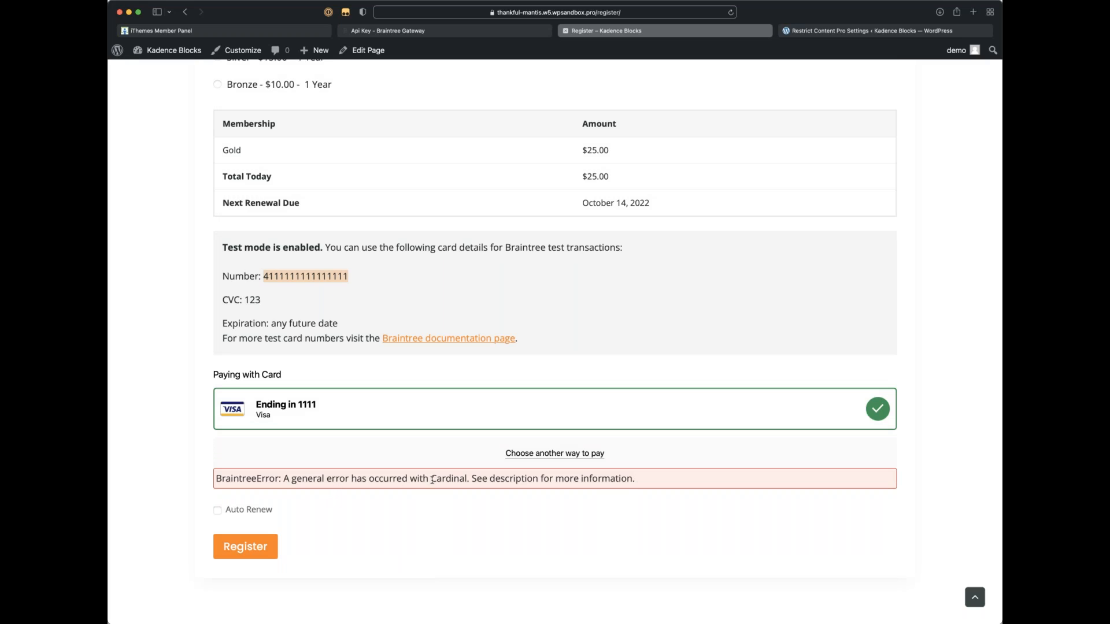
drag(285, 478, 656, 473)
key(super+c)
scroll(523, 541, down, 1)
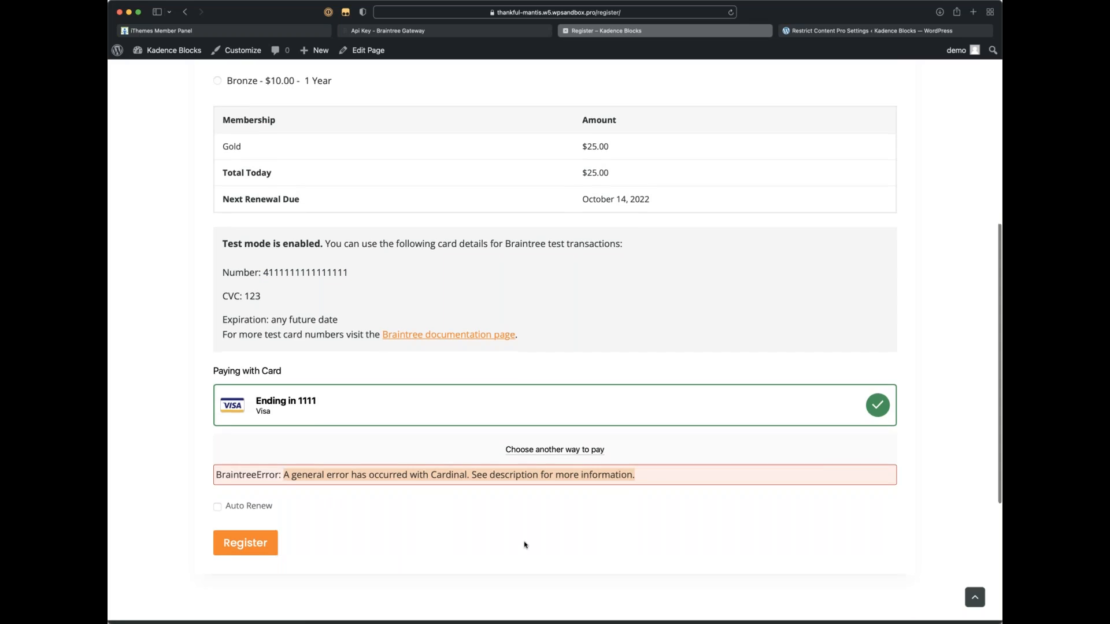
Step: Compare the saved Braintree sandbox keys in RCP settings with the Braintree API key page
click(431, 532)
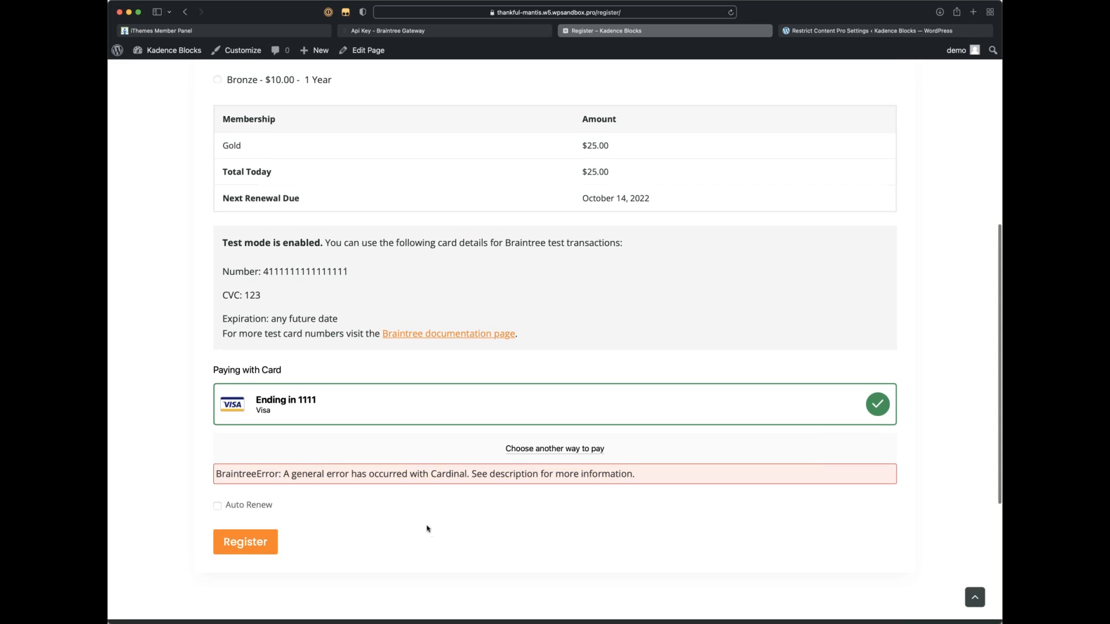
click(844, 32)
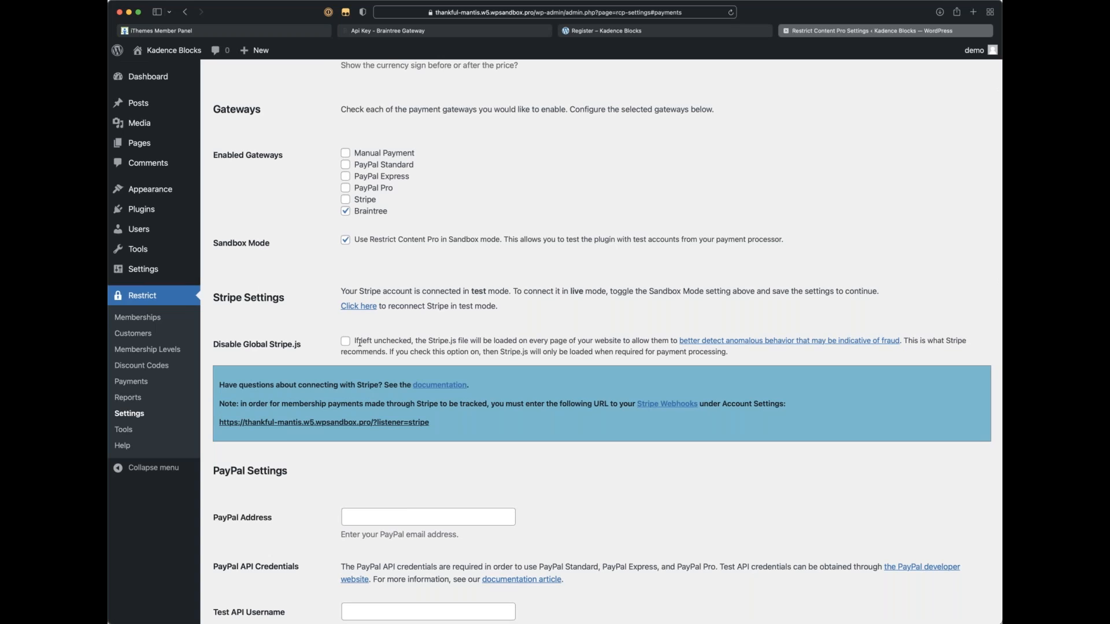
scroll(366, 344, down, 5)
scroll(366, 344, down, 10)
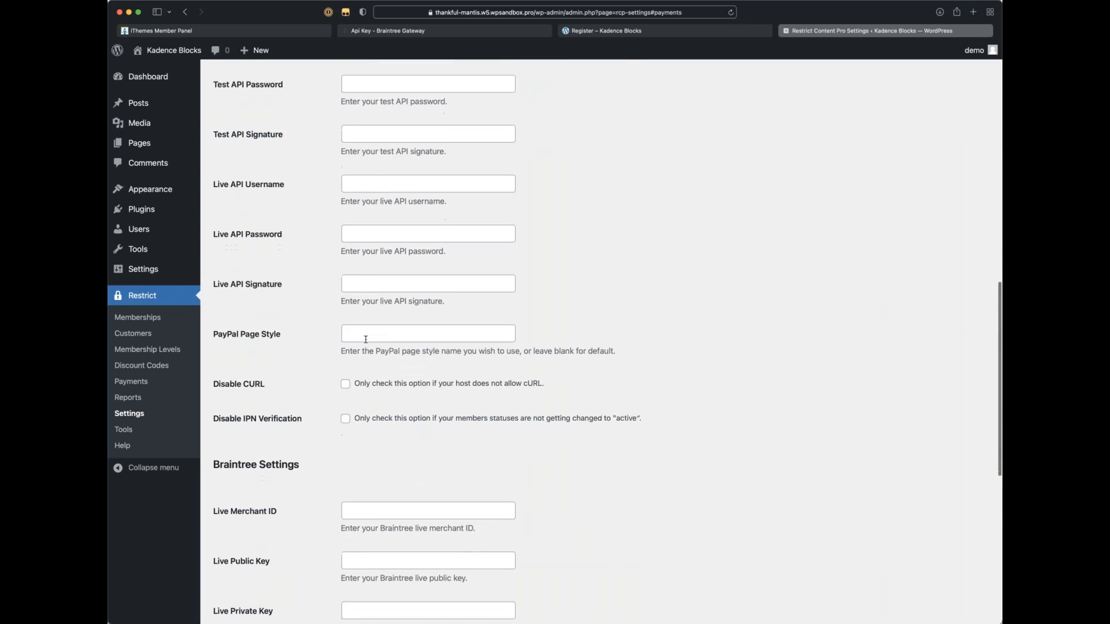
scroll(602, 341, down, 5)
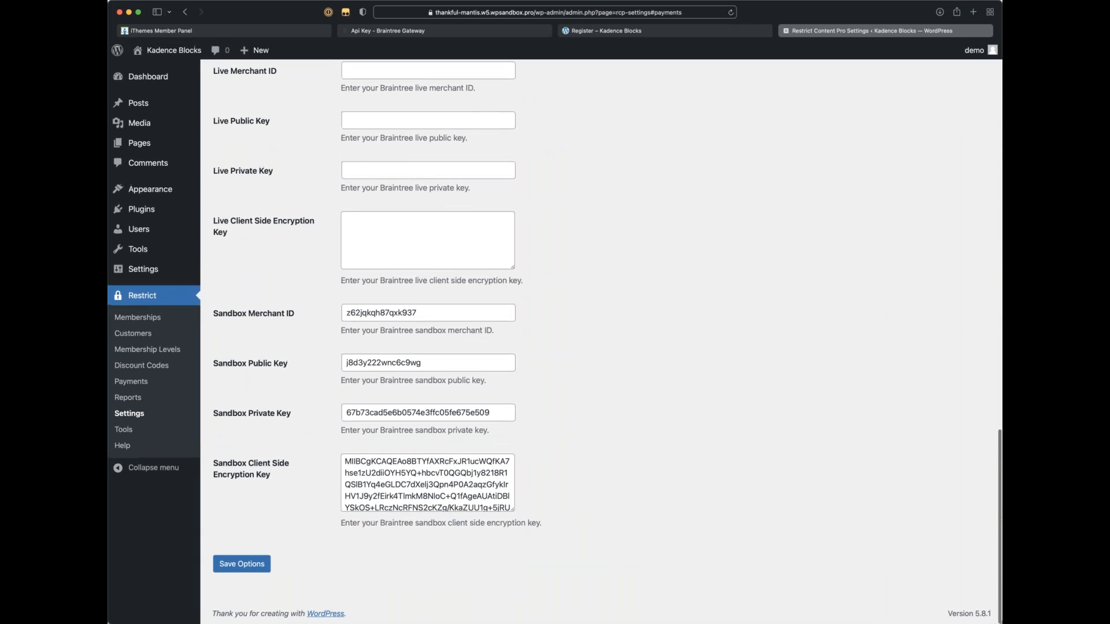
scroll(601, 341, up, 5)
scroll(396, 190, up, 20)
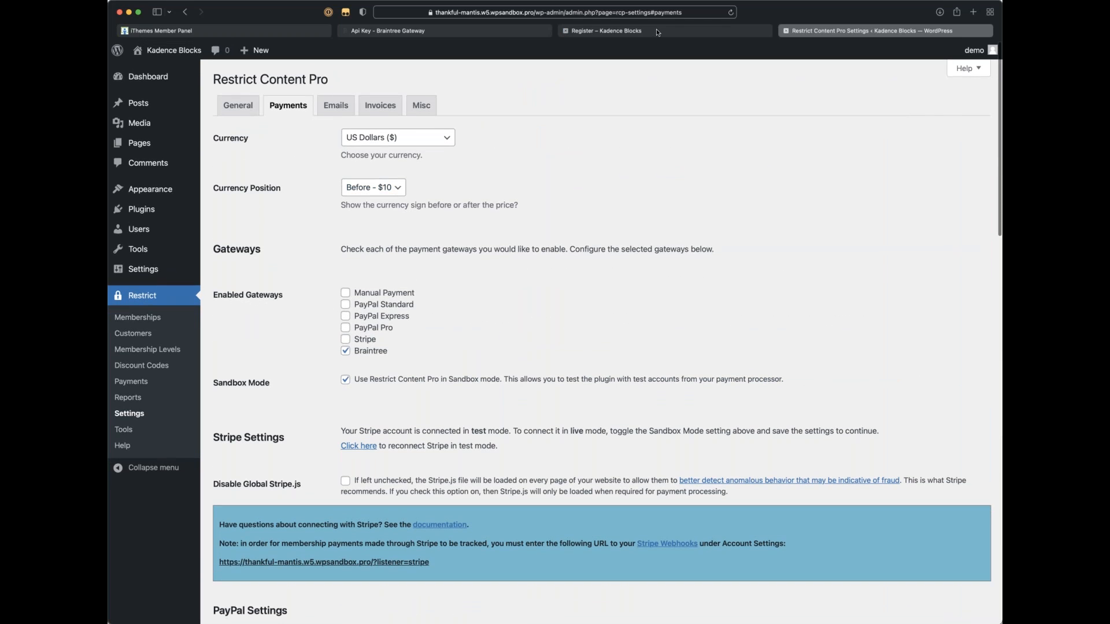
click(457, 31)
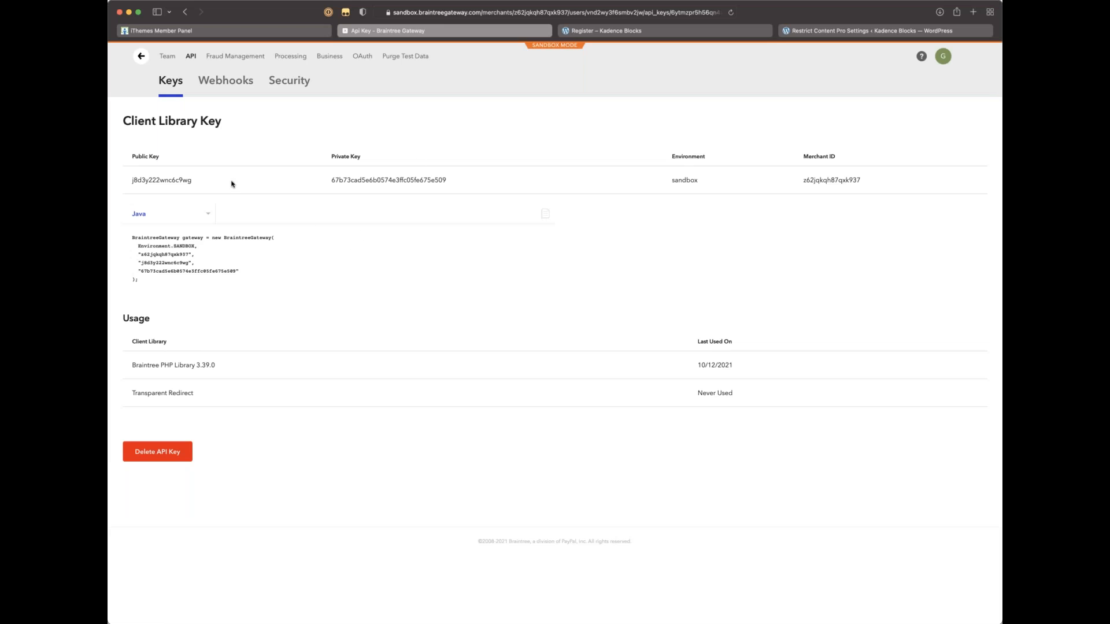
Step: Search DuckDuckGo in a new tab for the copied Cardinal error message
key(super+t)
key(super+v)
key(Return)
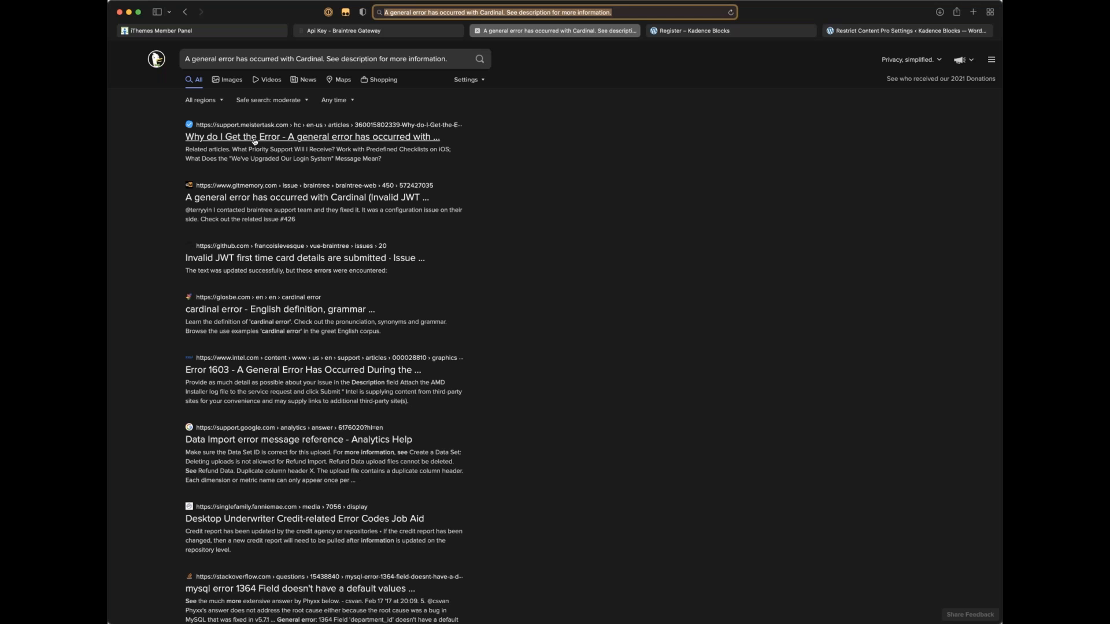
Step: Read the MeisterTask article's adblocker explanation of the Cardinal error
click(295, 142)
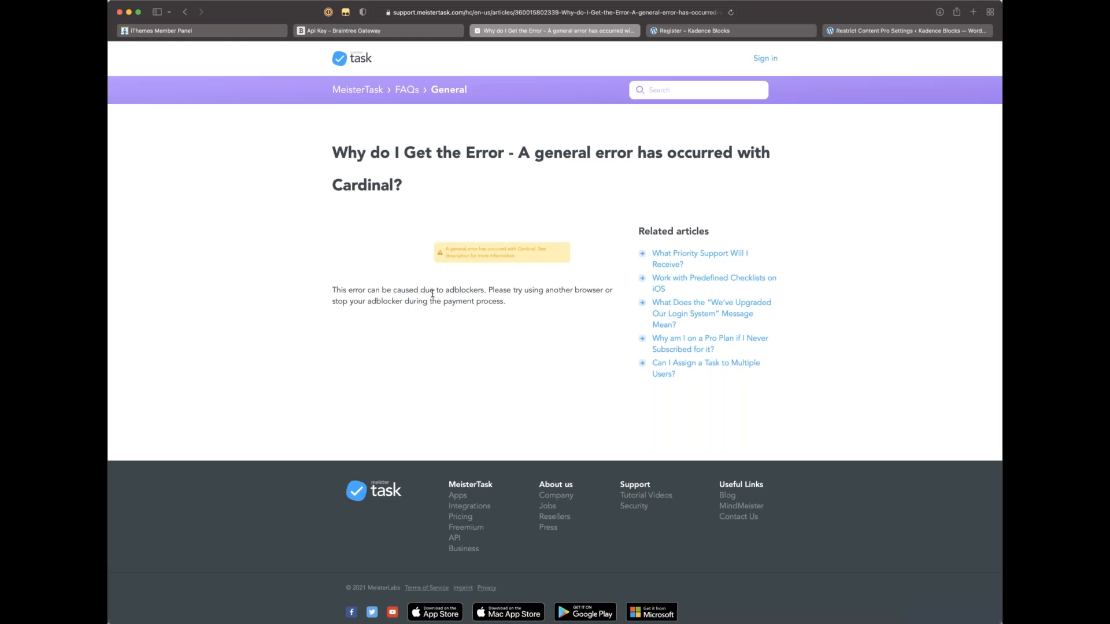
drag(506, 301, 308, 297)
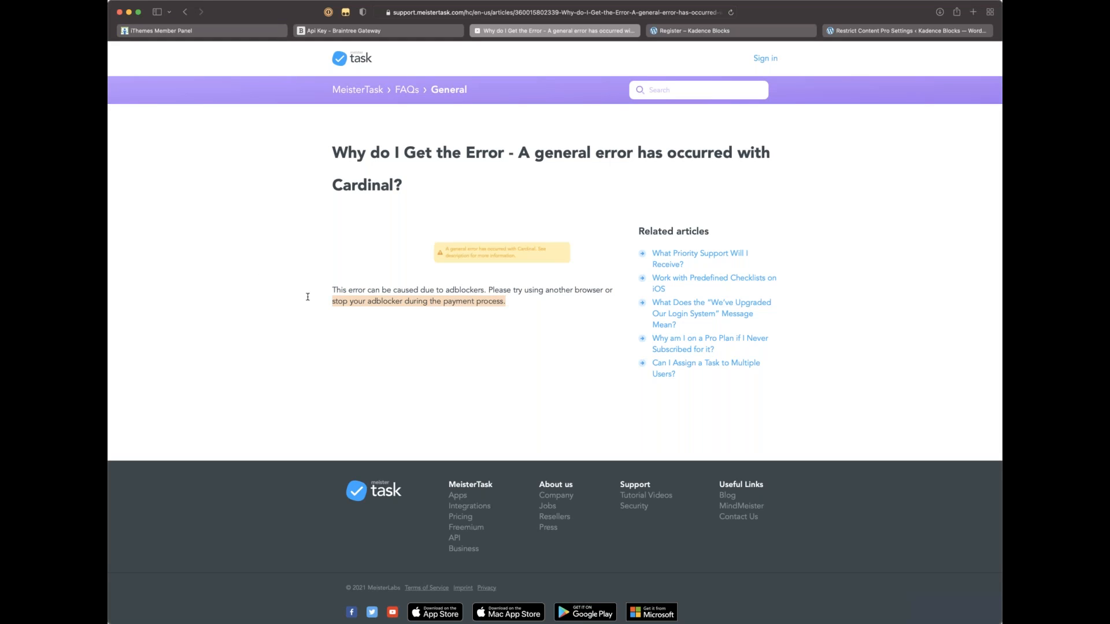
click(271, 236)
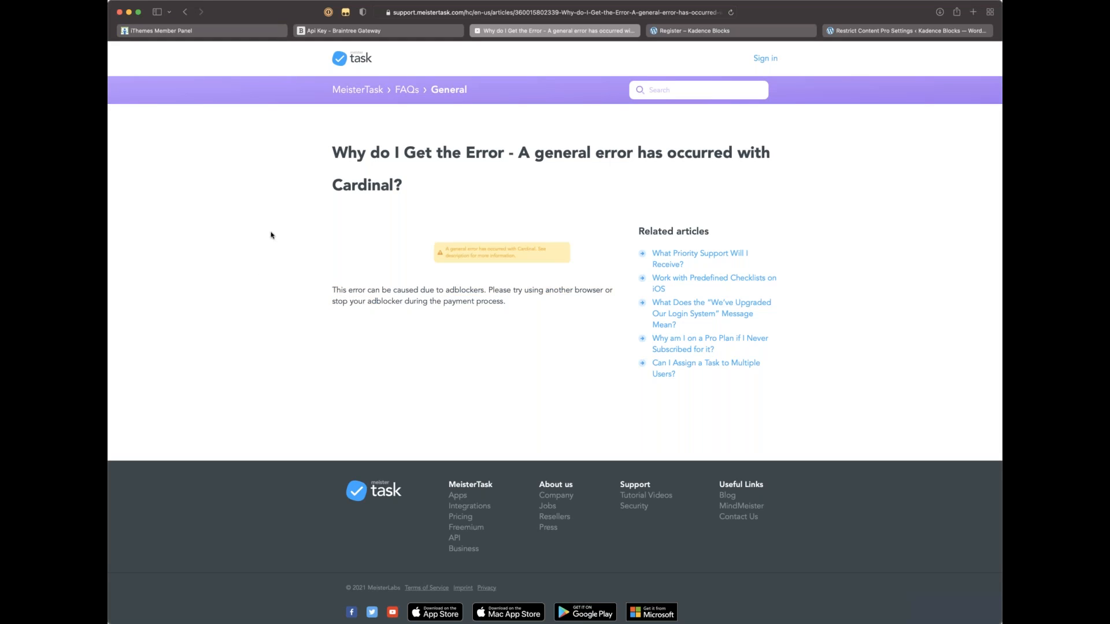
click(186, 11)
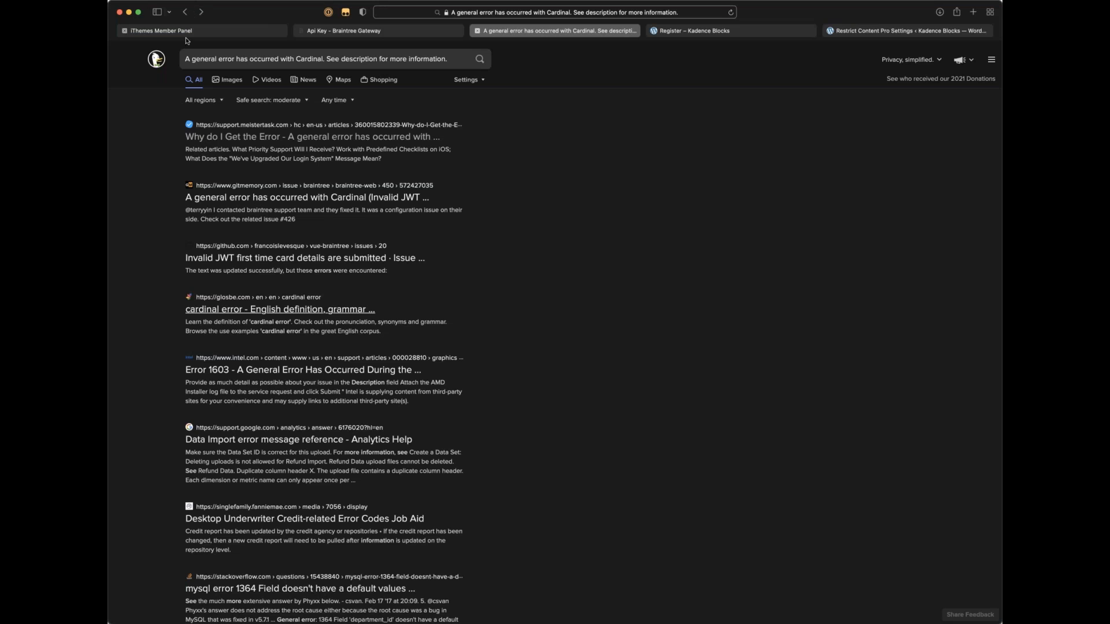
Step: Read the gitmemory Braintree issue on the error, then return to the Braintree API key page
click(269, 198)
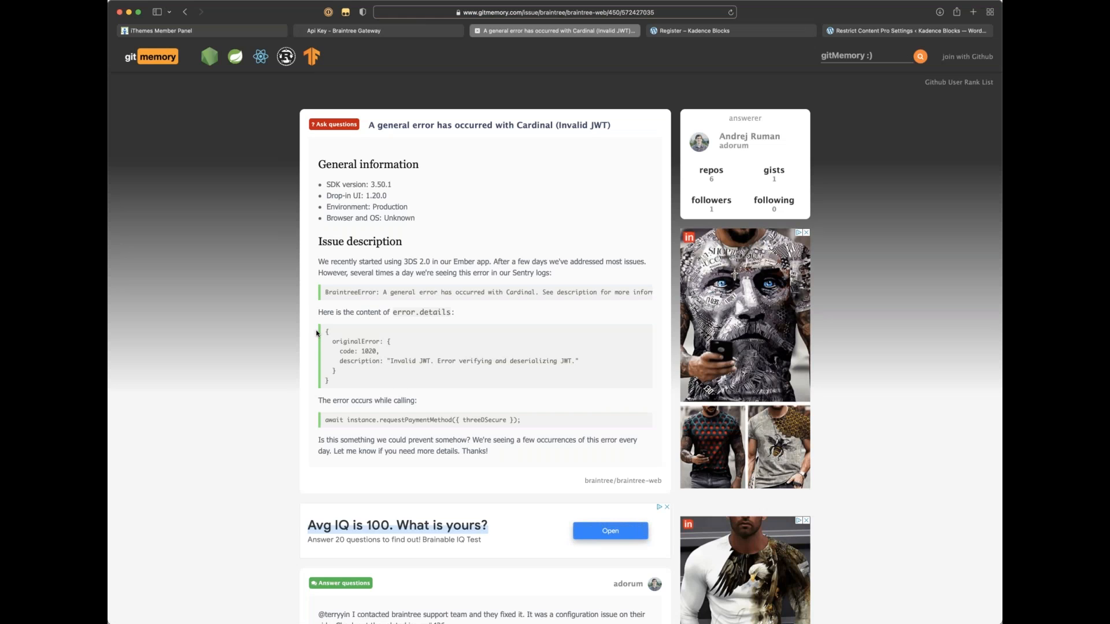
scroll(317, 331, down, 2)
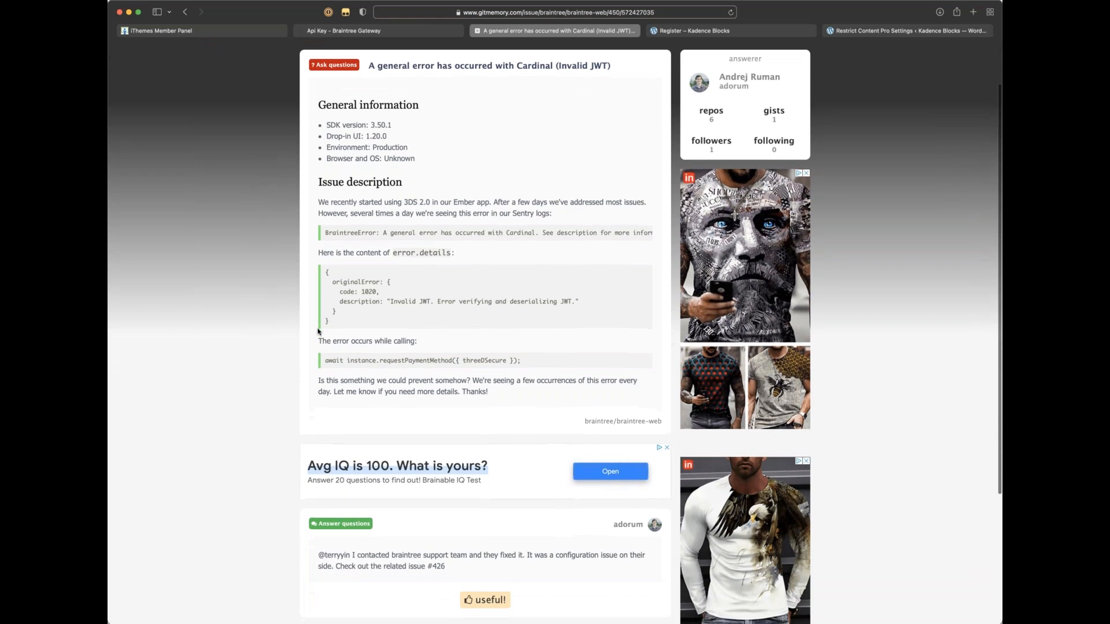
scroll(317, 331, down, 2)
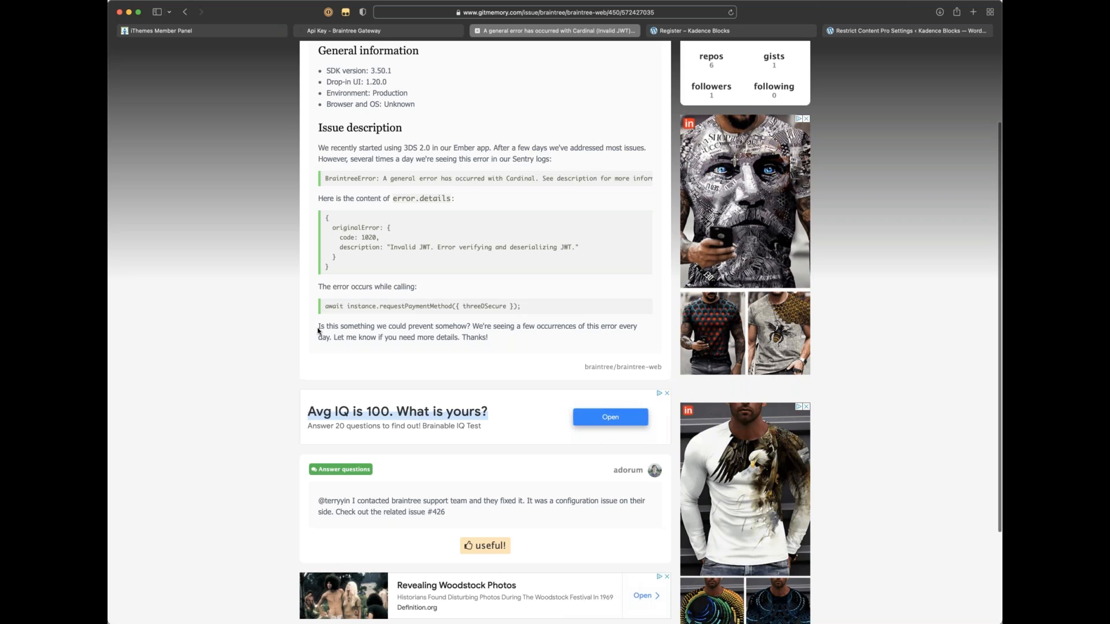
scroll(324, 318, up, 3)
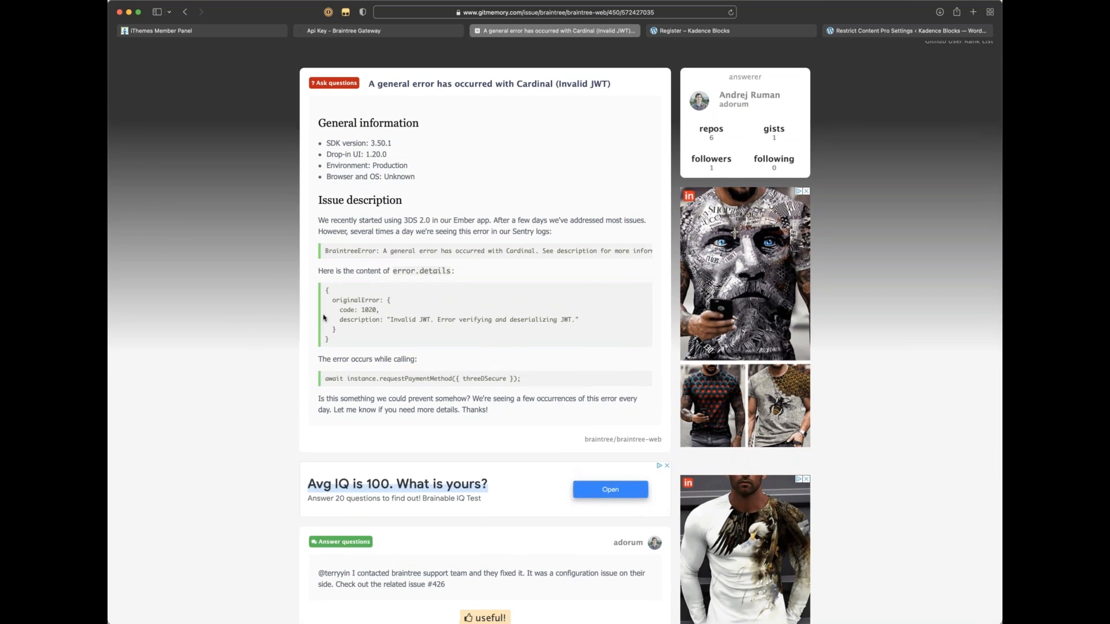
click(187, 10)
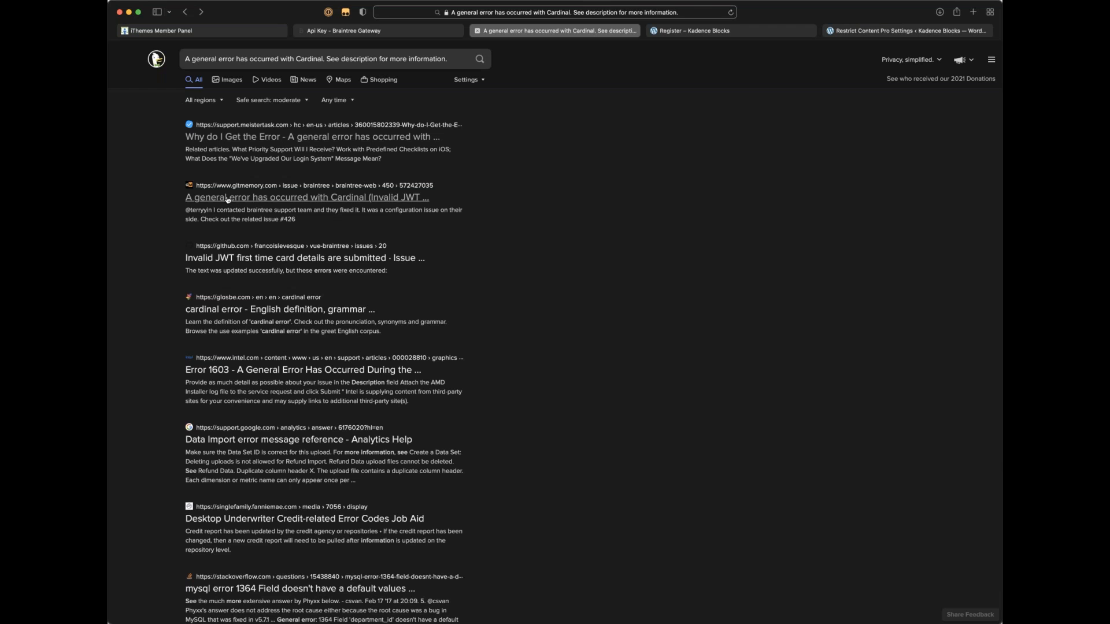
scroll(227, 199, down, 2)
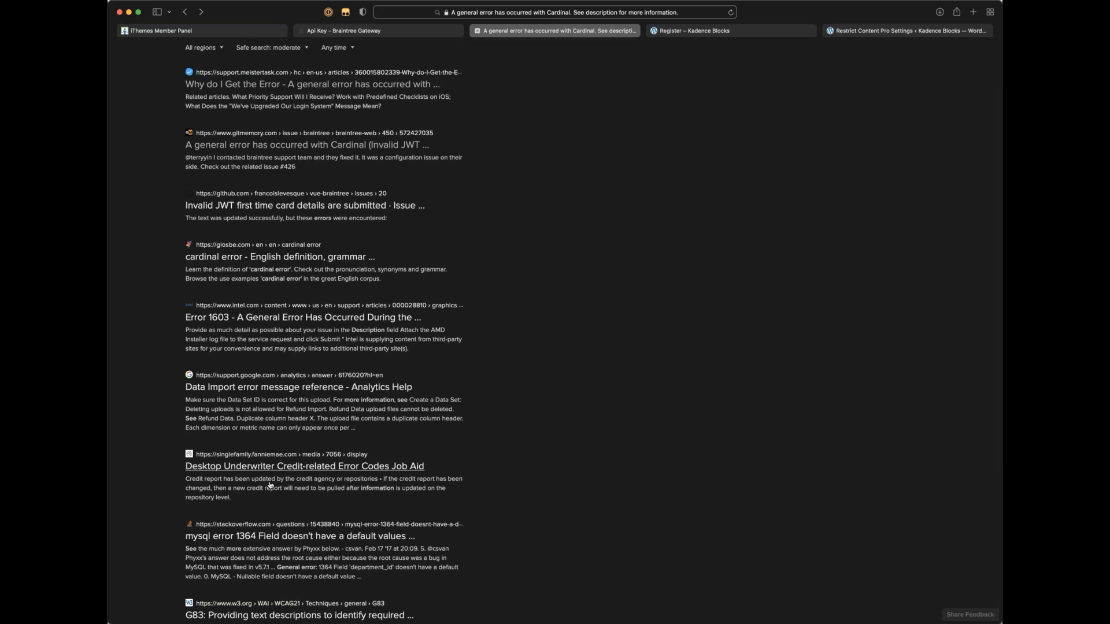
scroll(270, 485, down, 2)
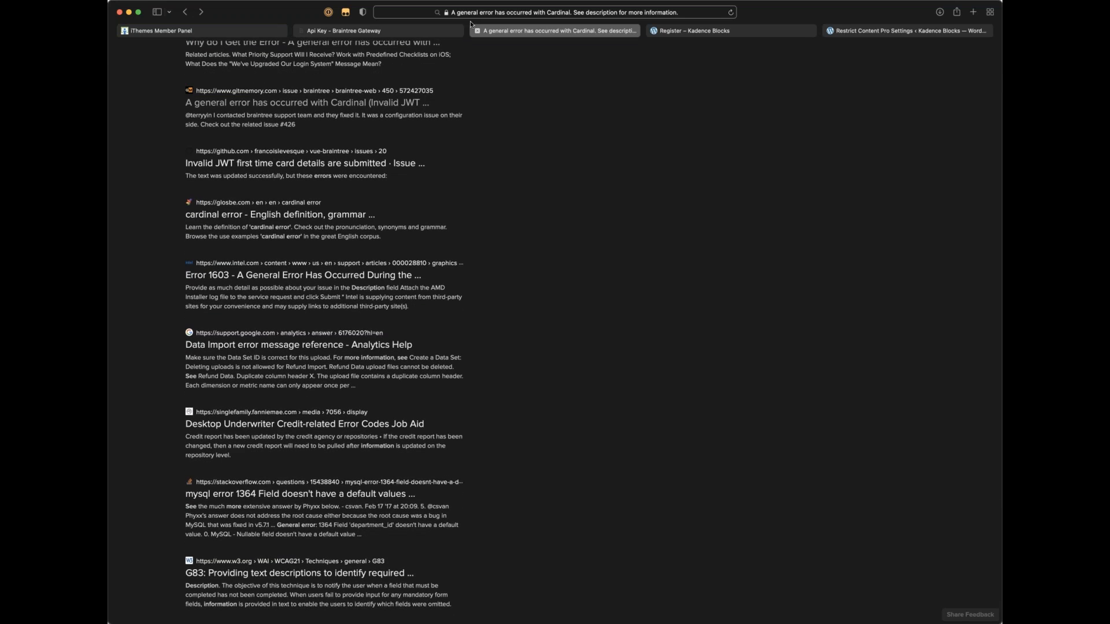
click(382, 30)
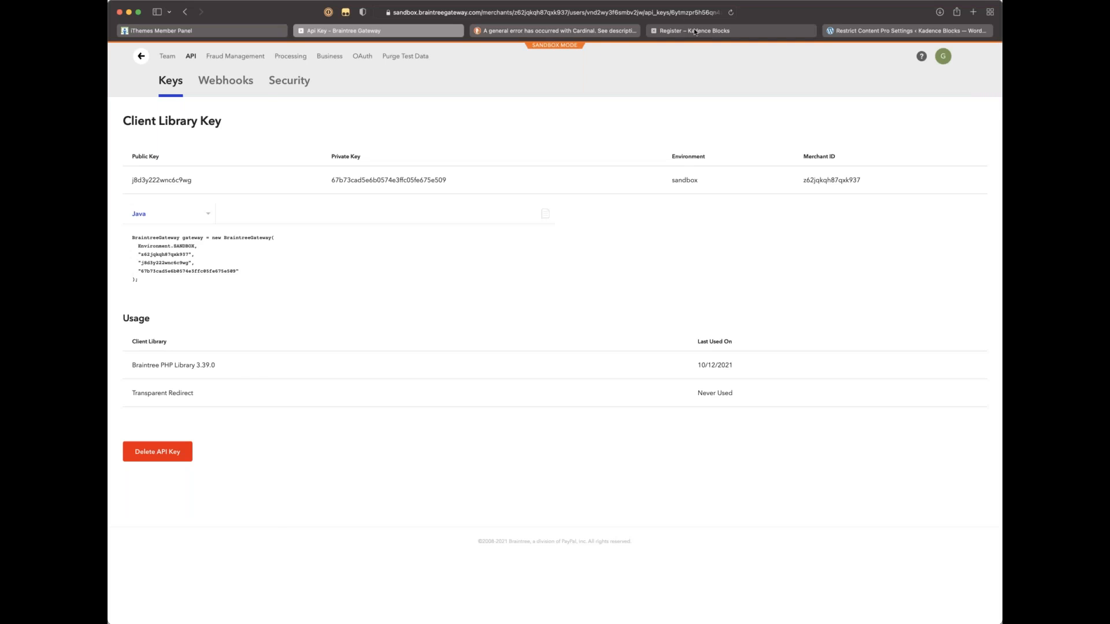
Step: Reload the Register page so Silver at $15.00 shows with a blank Braintree card form
click(694, 30)
scroll(389, 189, up, 5)
scroll(389, 188, up, 2)
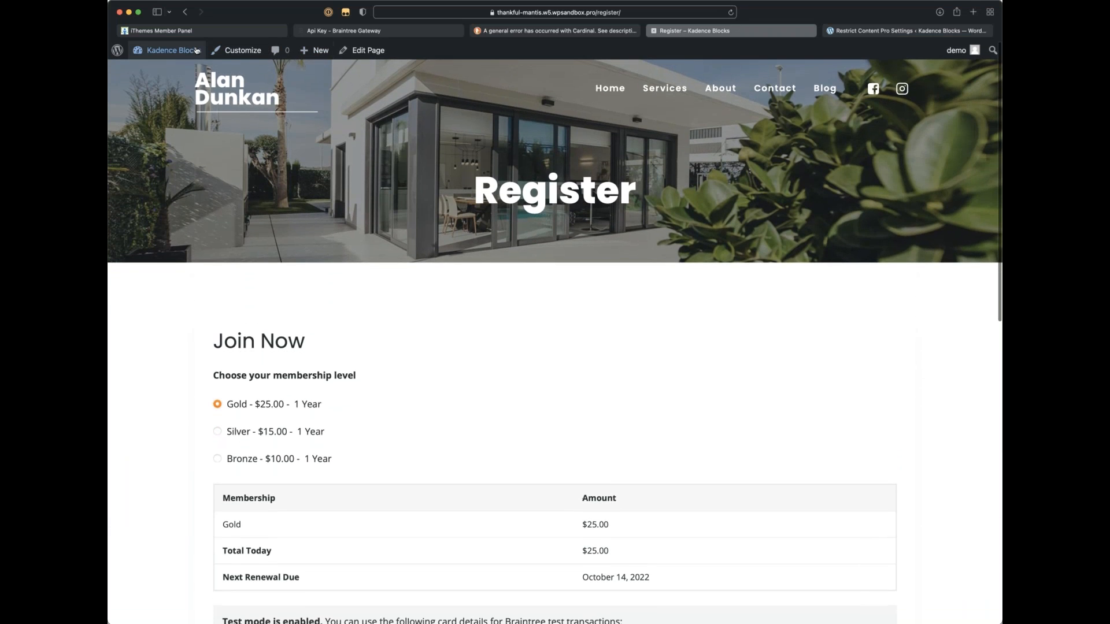
click(858, 31)
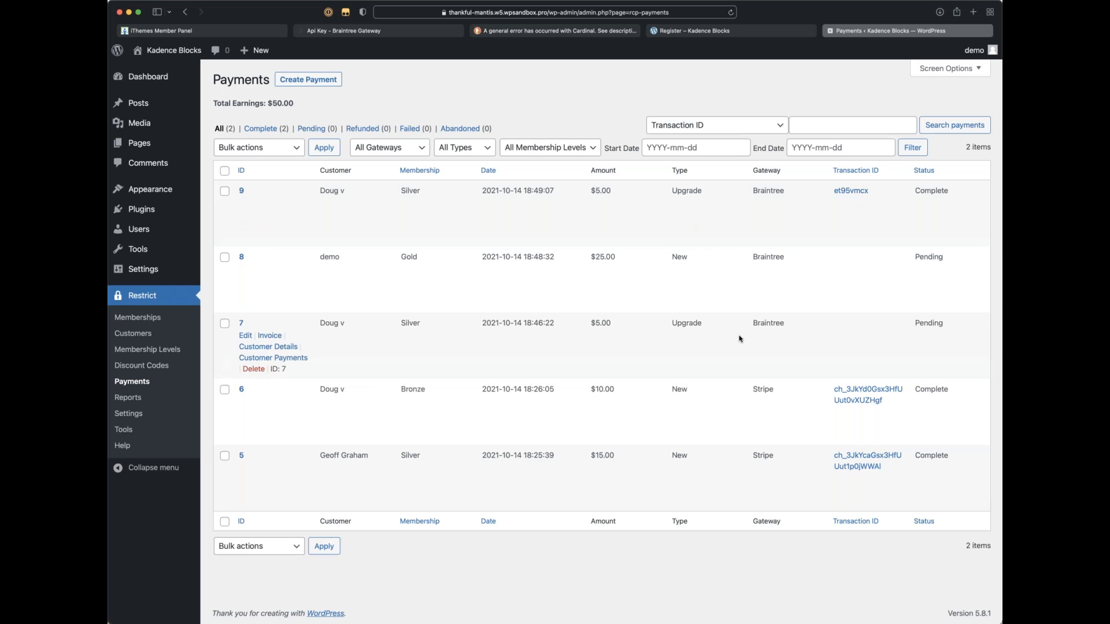
click(710, 32)
scroll(388, 332, down, 7)
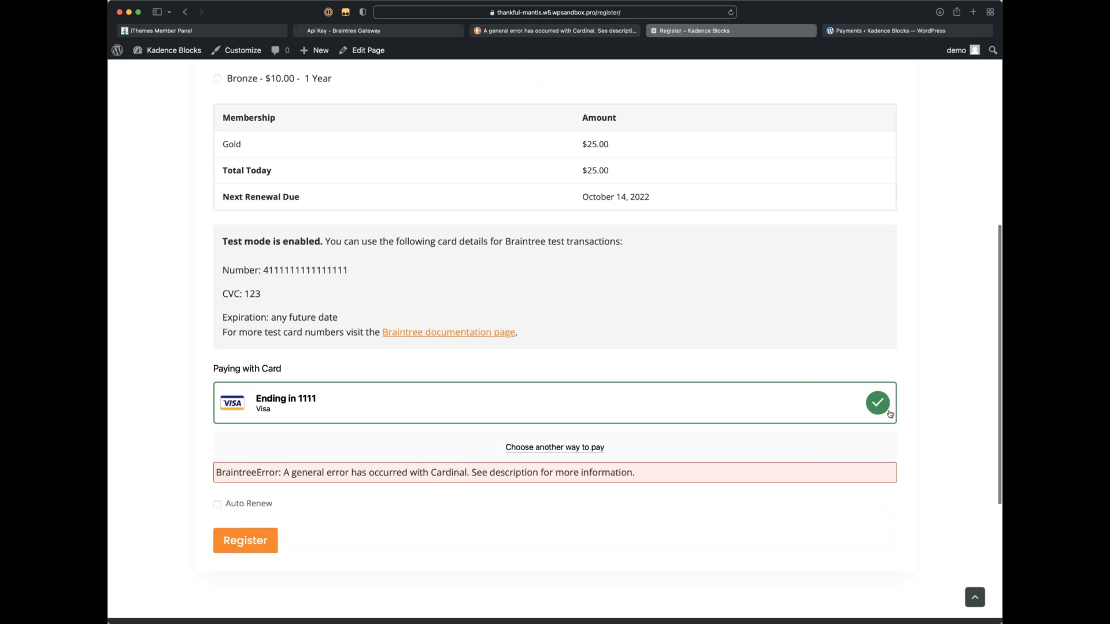
click(507, 423)
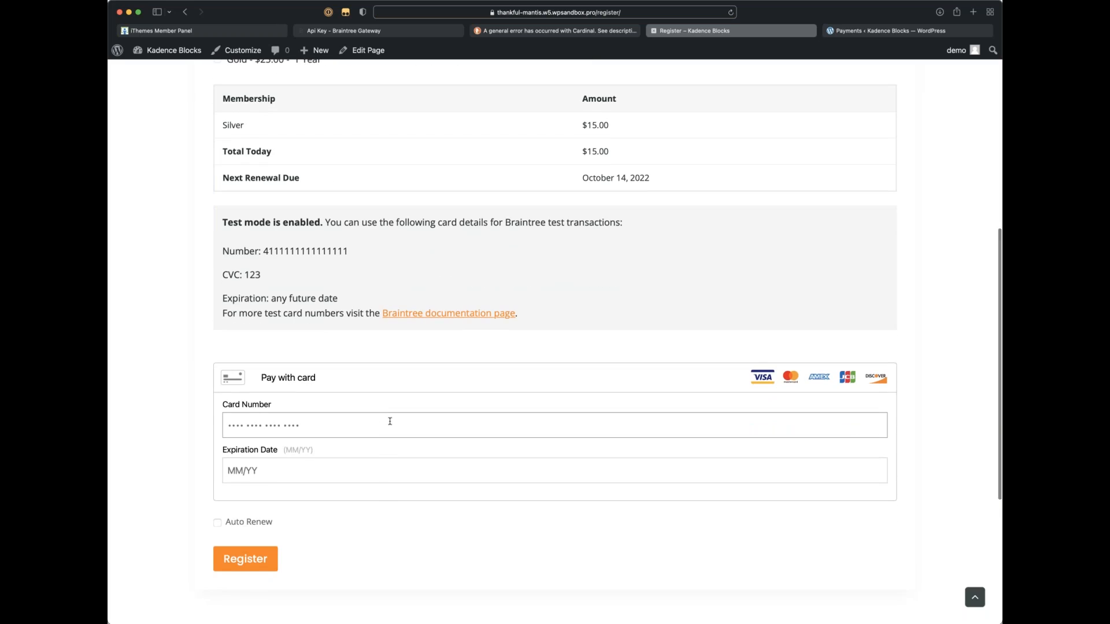
click(390, 422)
drag(348, 250, 265, 251)
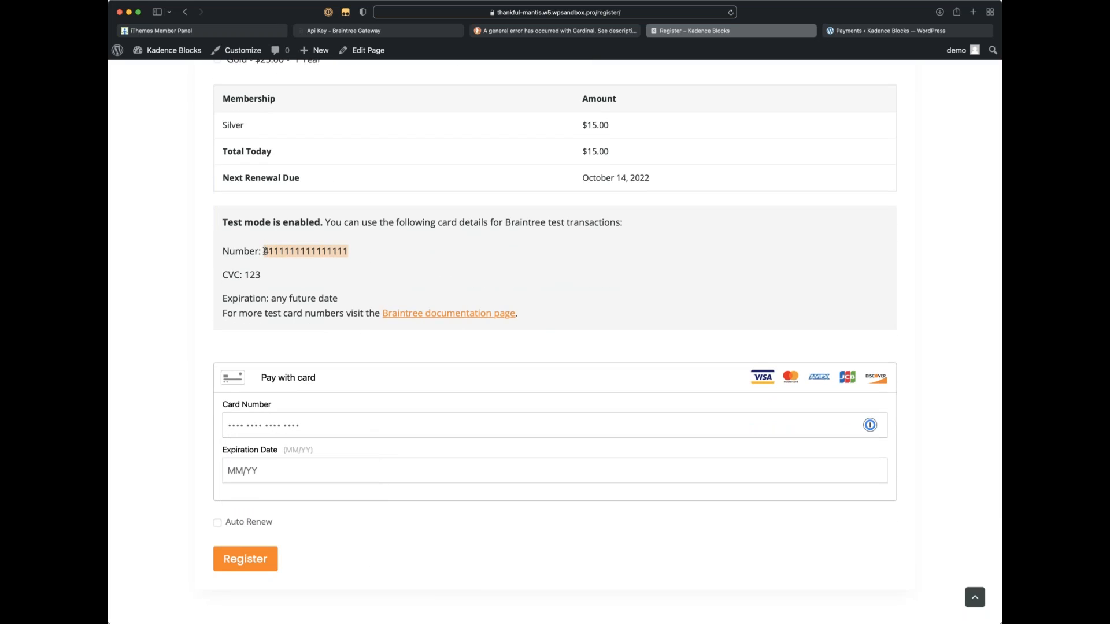
click(340, 426)
key(super+v)
click(294, 470)
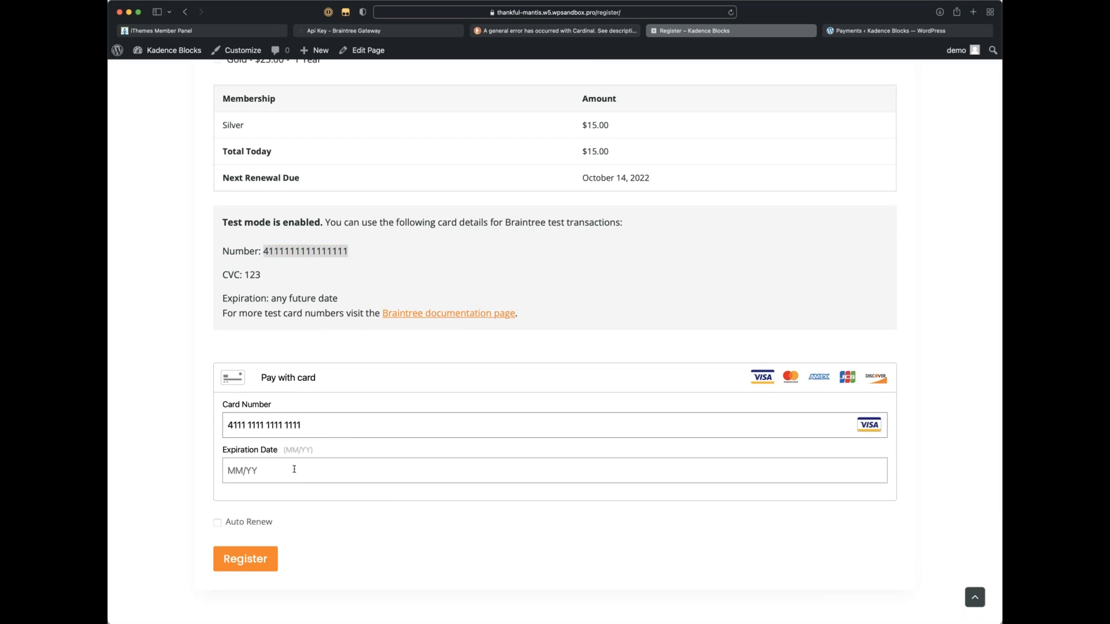
text(1231)
click(223, 525)
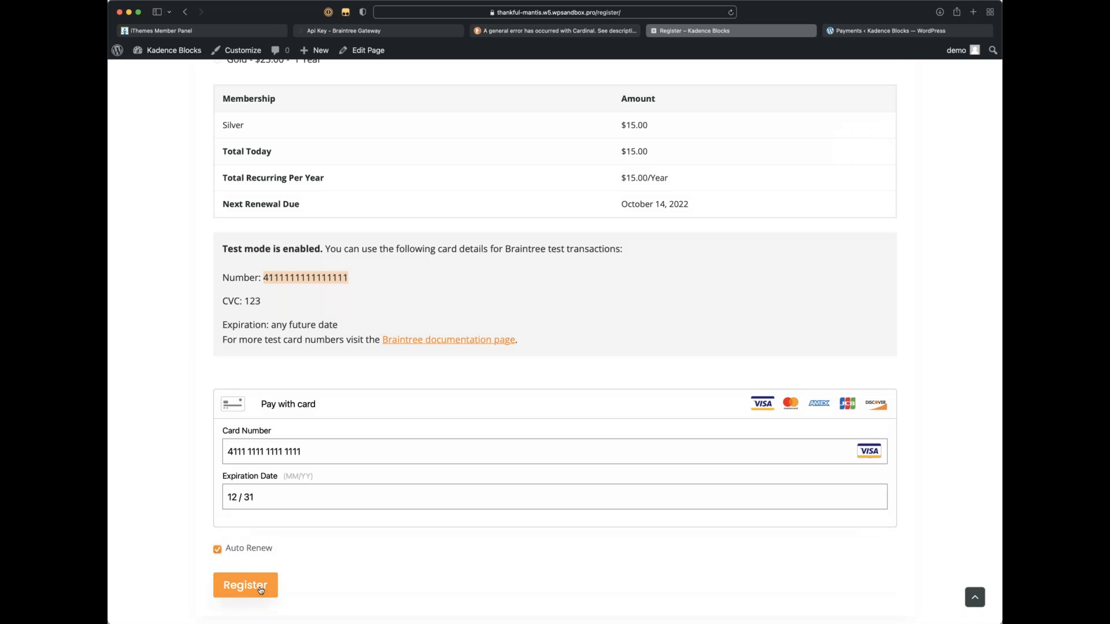
click(260, 589)
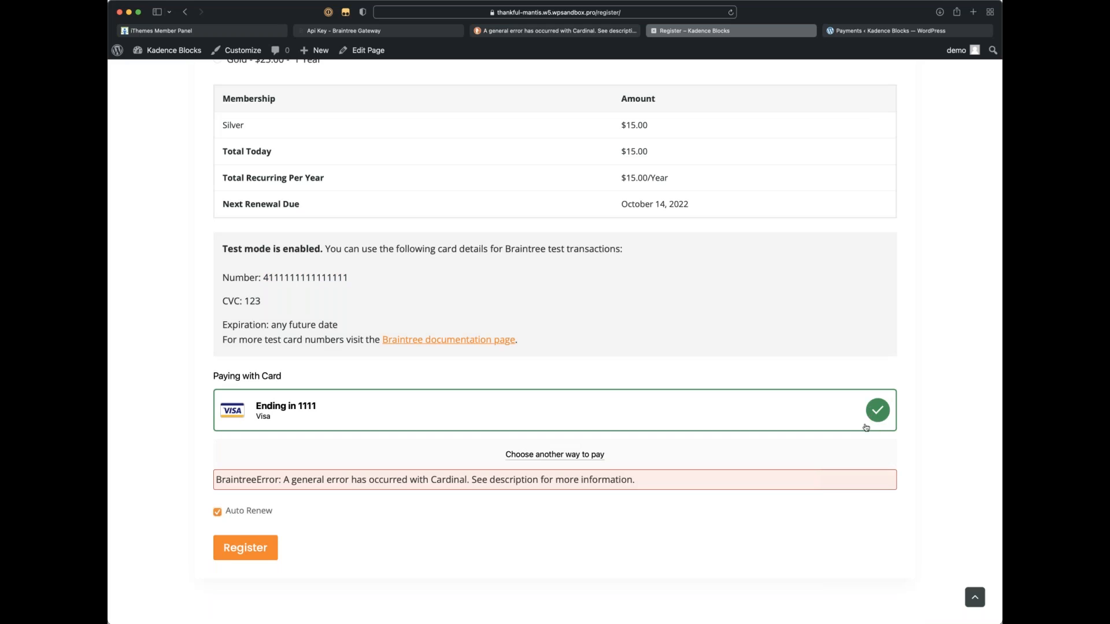
click(523, 455)
scroll(519, 489, down, 2)
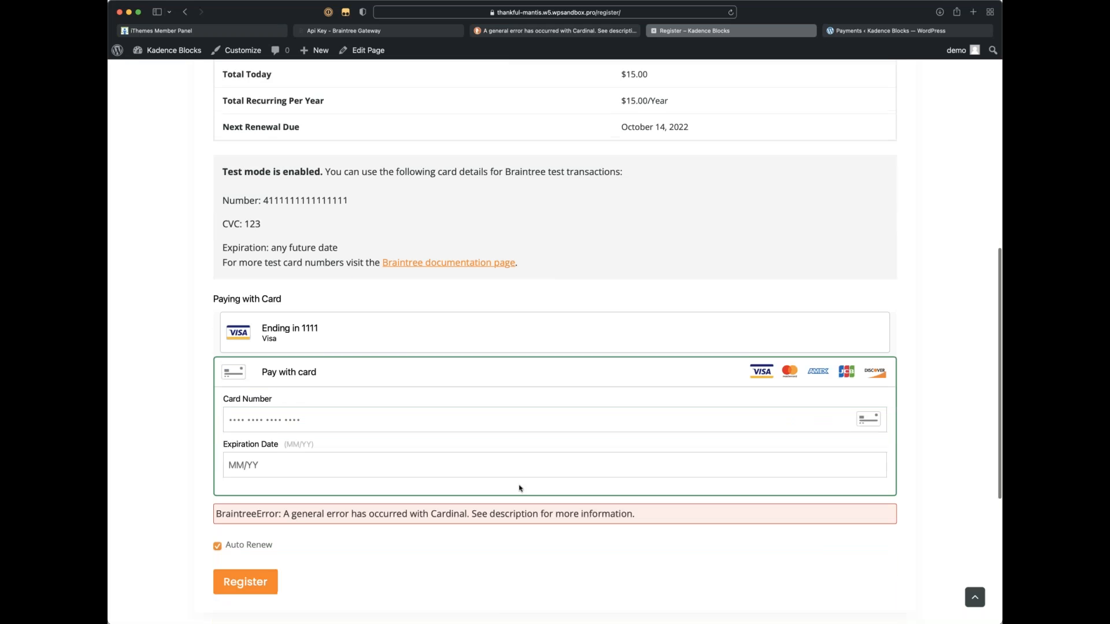
scroll(519, 489, down, 1)
drag(349, 186, 264, 186)
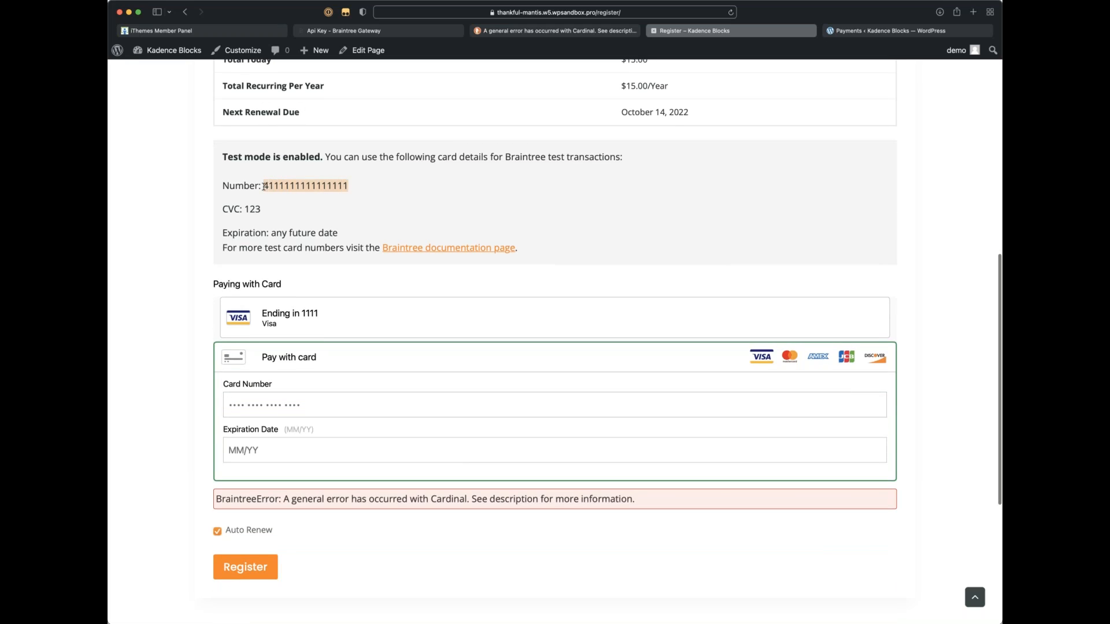
key(super+c)
click(272, 406)
key(super+v)
click(526, 447)
text(1224)
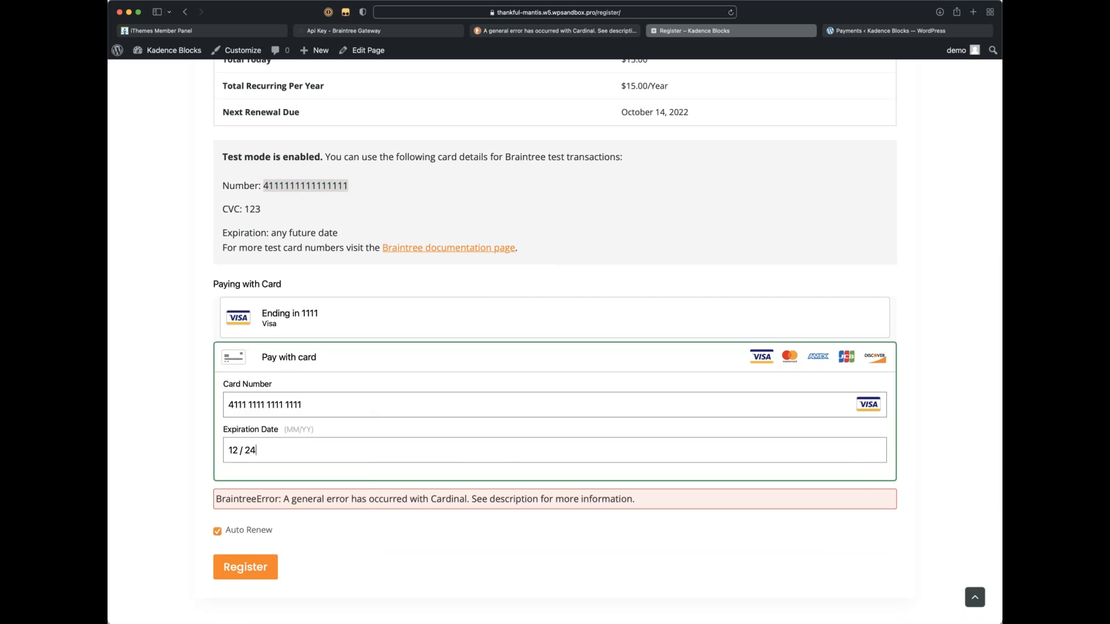
click(258, 569)
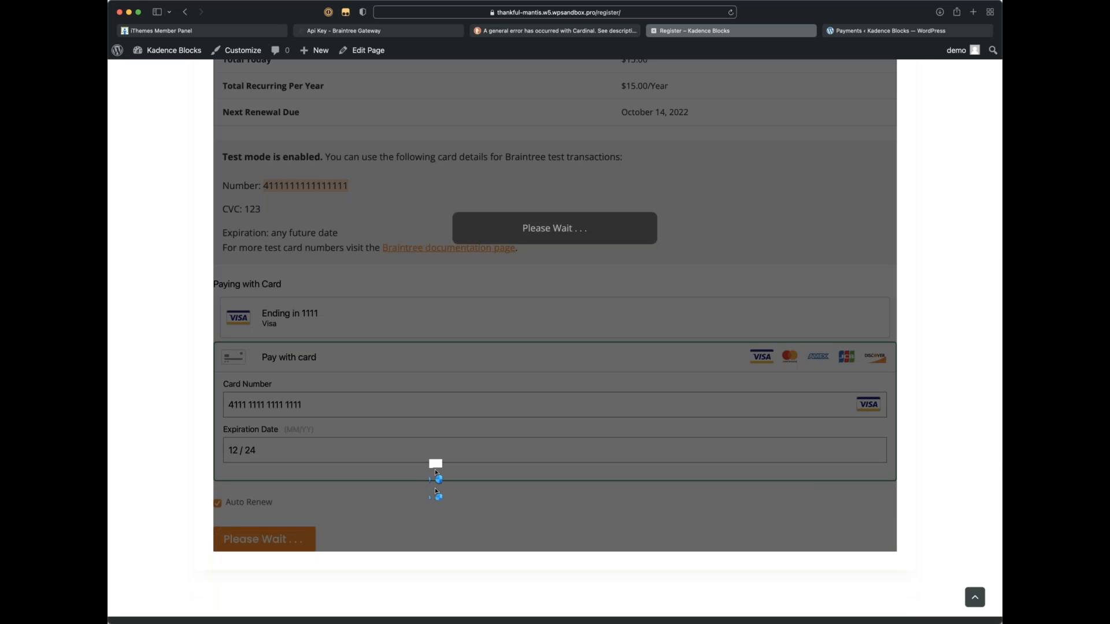
Step: Switch to entering a new card, review the Cardinal BraintreeError message, then go to Payments
scroll(689, 364, up, 2)
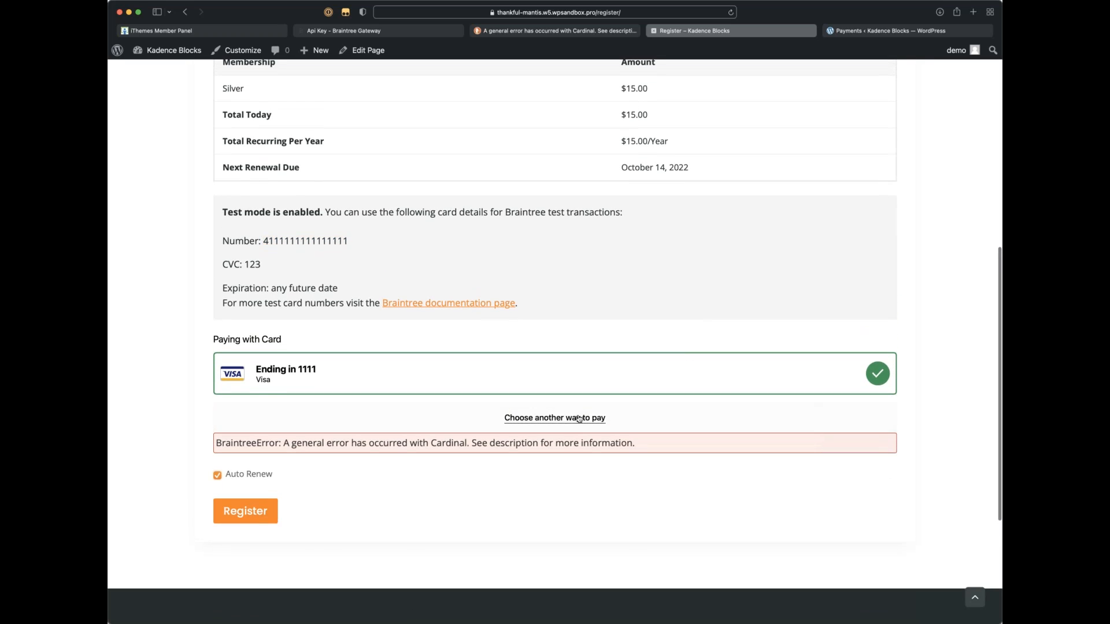
click(555, 417)
scroll(555, 370, down, 3)
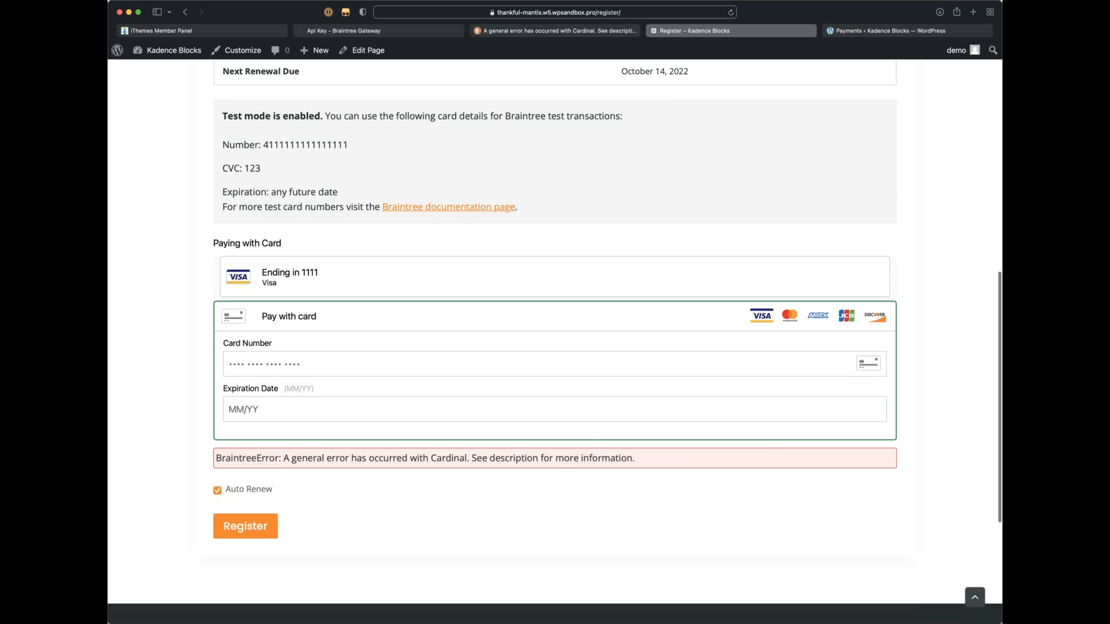
scroll(589, 431, down, 3)
drag(673, 373, 226, 362)
scroll(226, 362, down, 1)
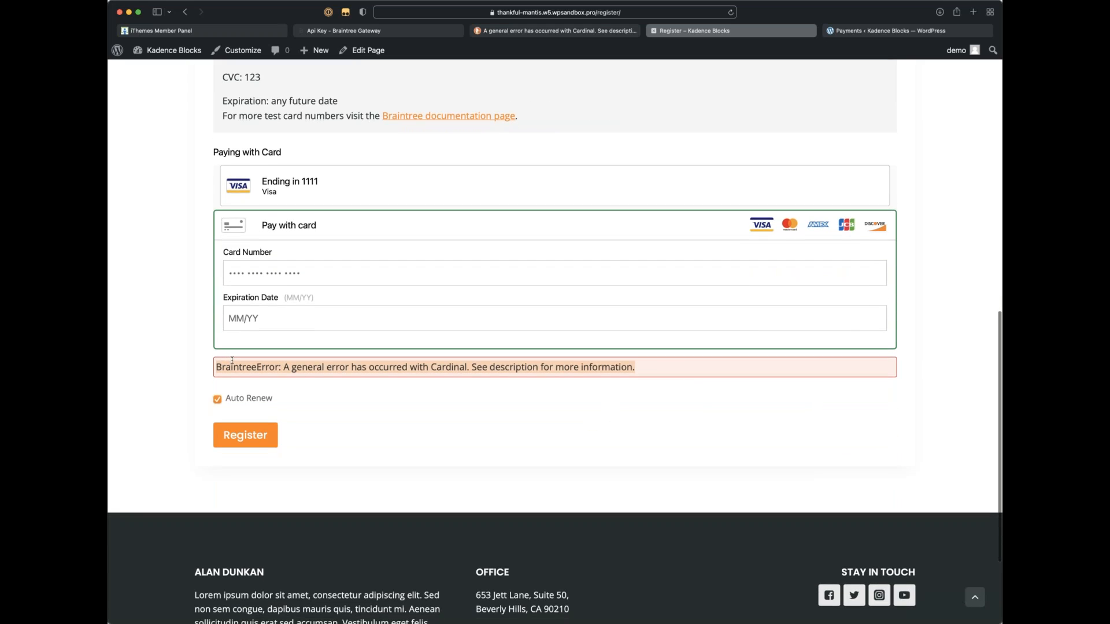
click(457, 426)
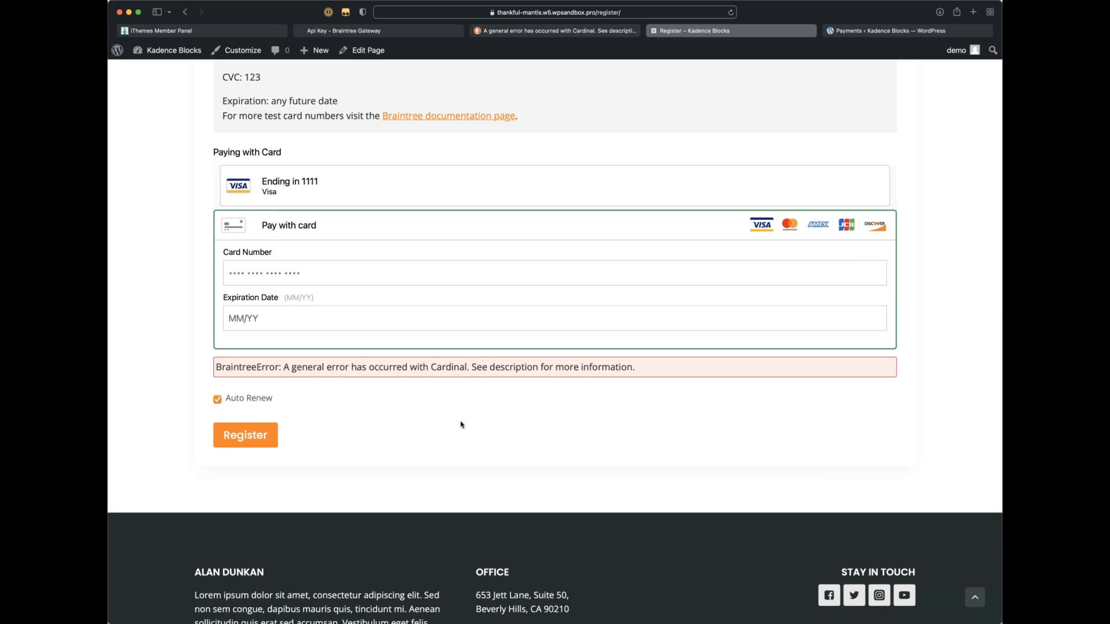
scroll(460, 425, up, 5)
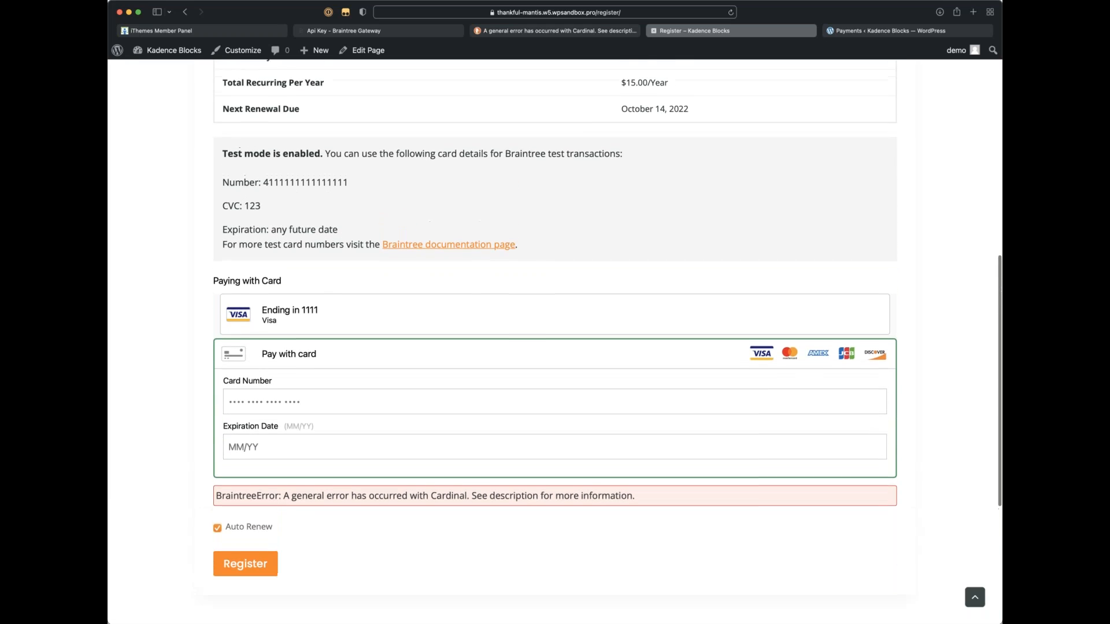
scroll(461, 425, up, 15)
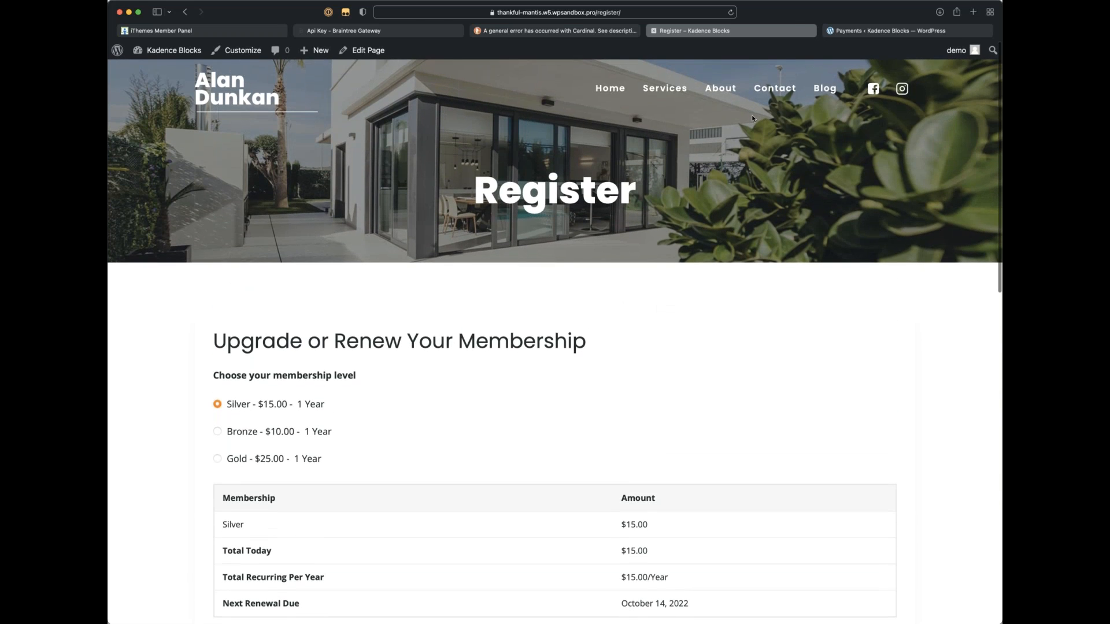
click(848, 32)
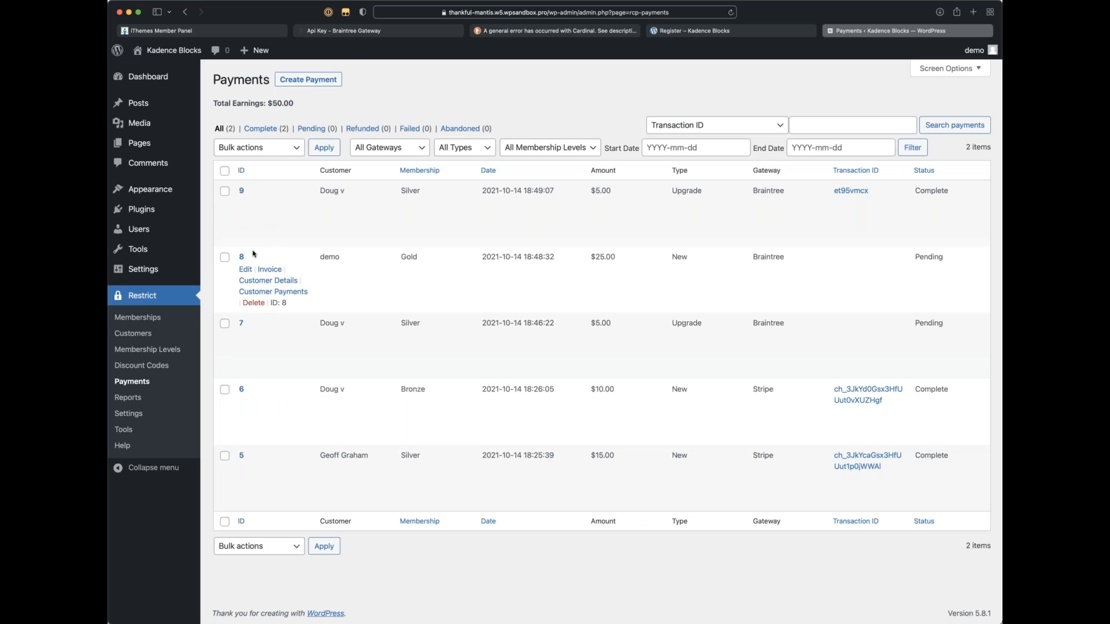
Step: Refresh the Payments list and check today's transactions in the Braintree gateway
key(super+r)
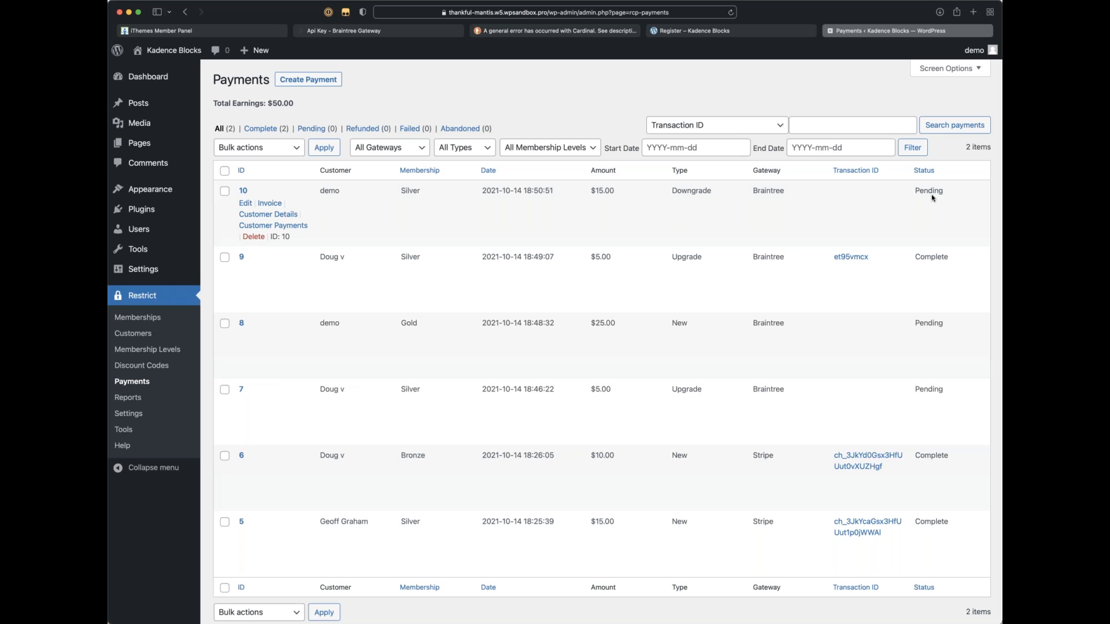
click(320, 32)
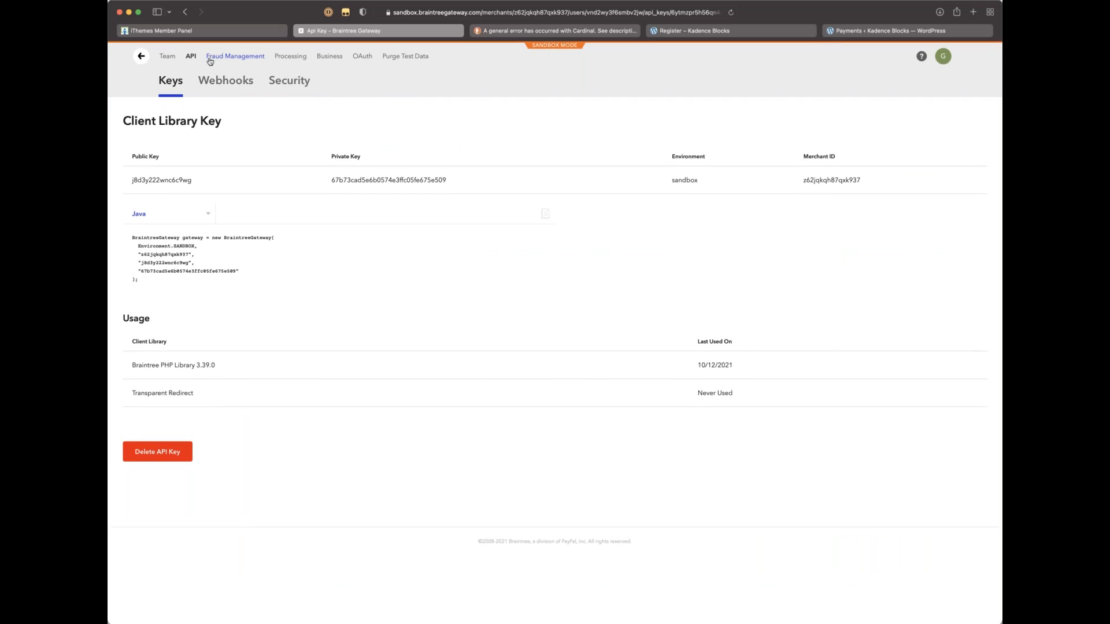
click(142, 56)
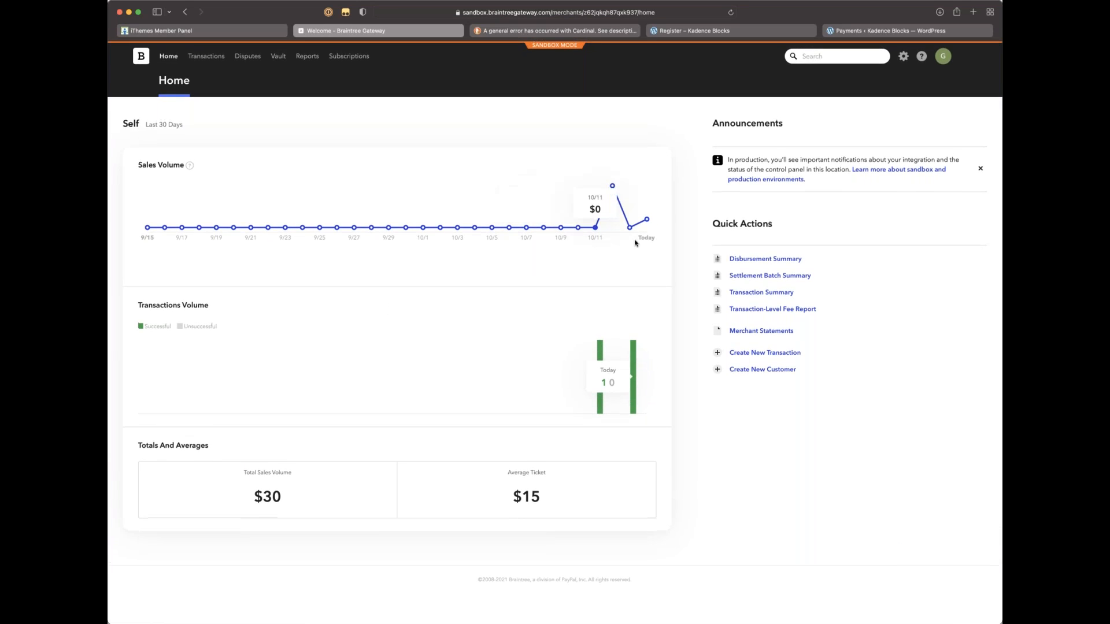
click(646, 220)
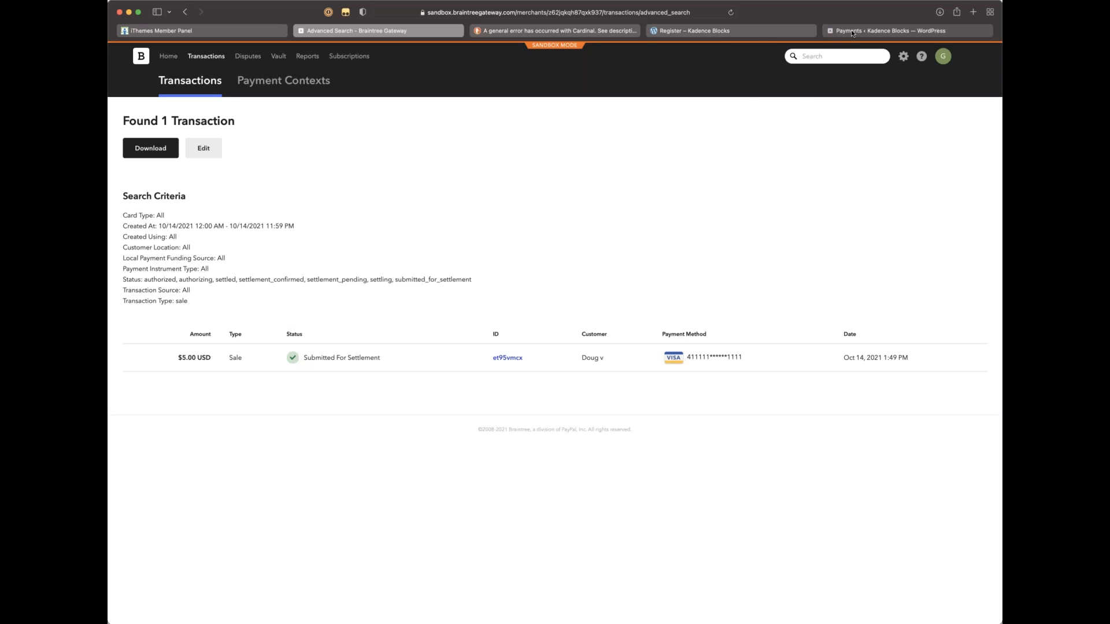
click(884, 31)
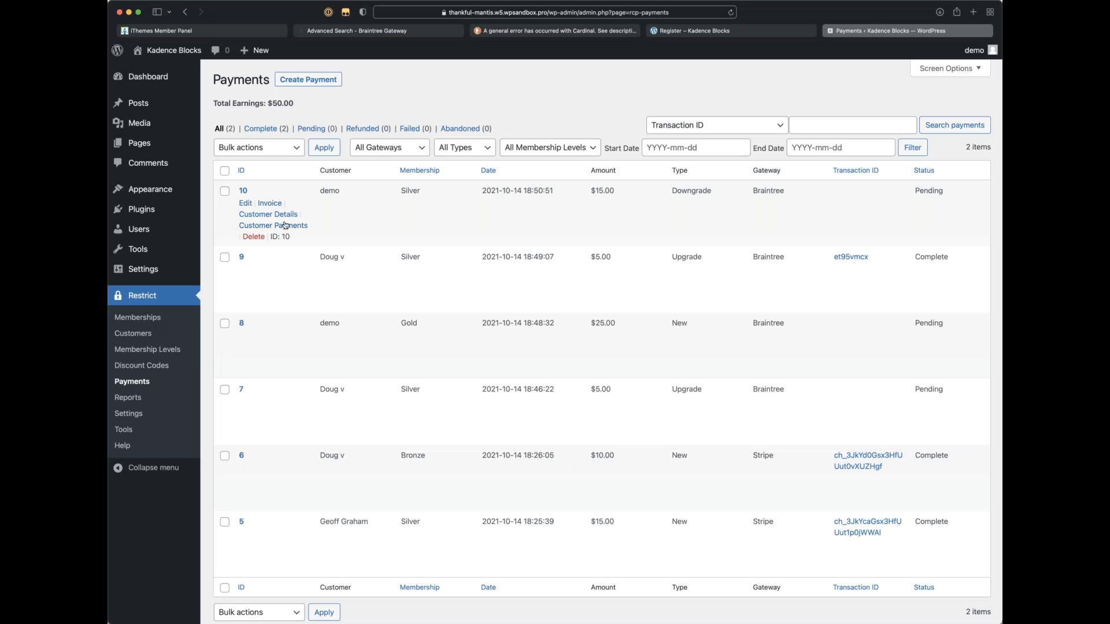
Step: Set payment 10 (Silver, $15.00) status to Complete and save it
click(245, 202)
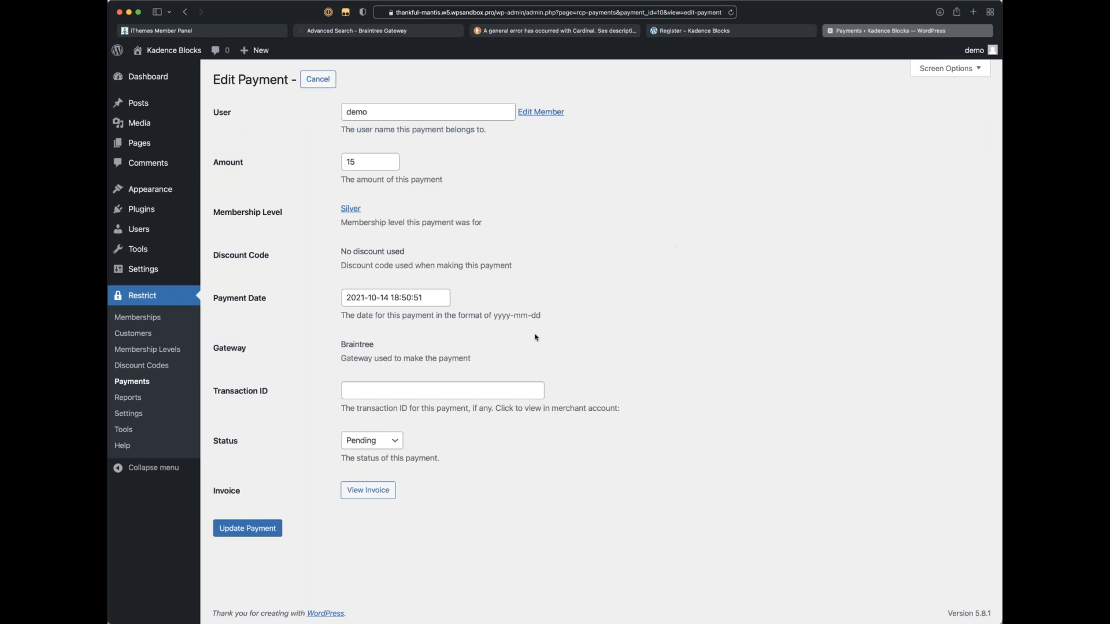
click(368, 449)
click(228, 534)
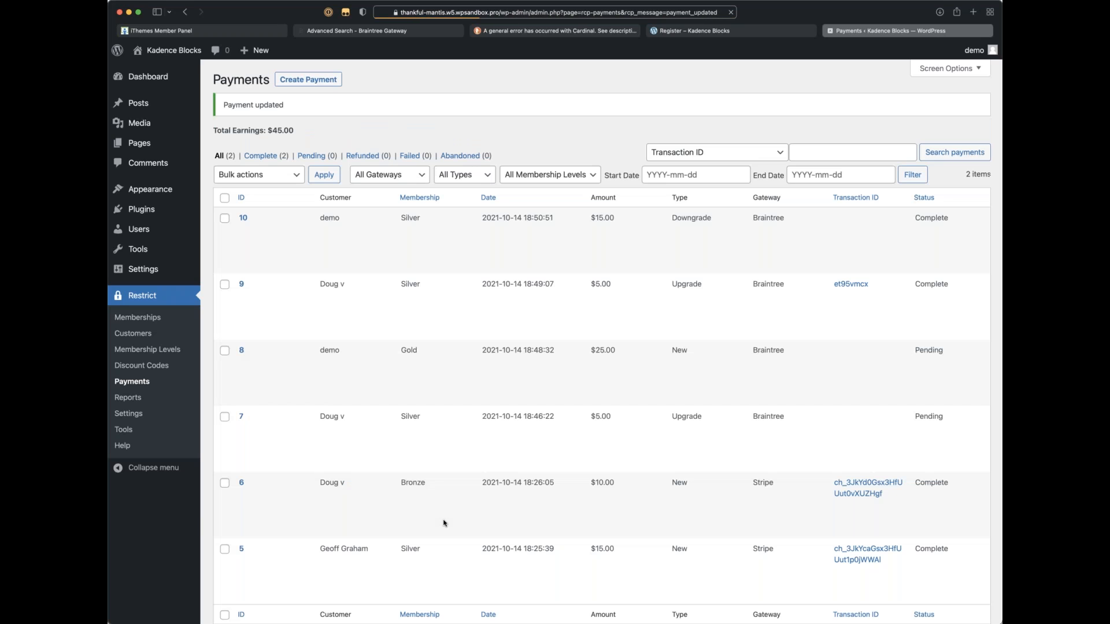
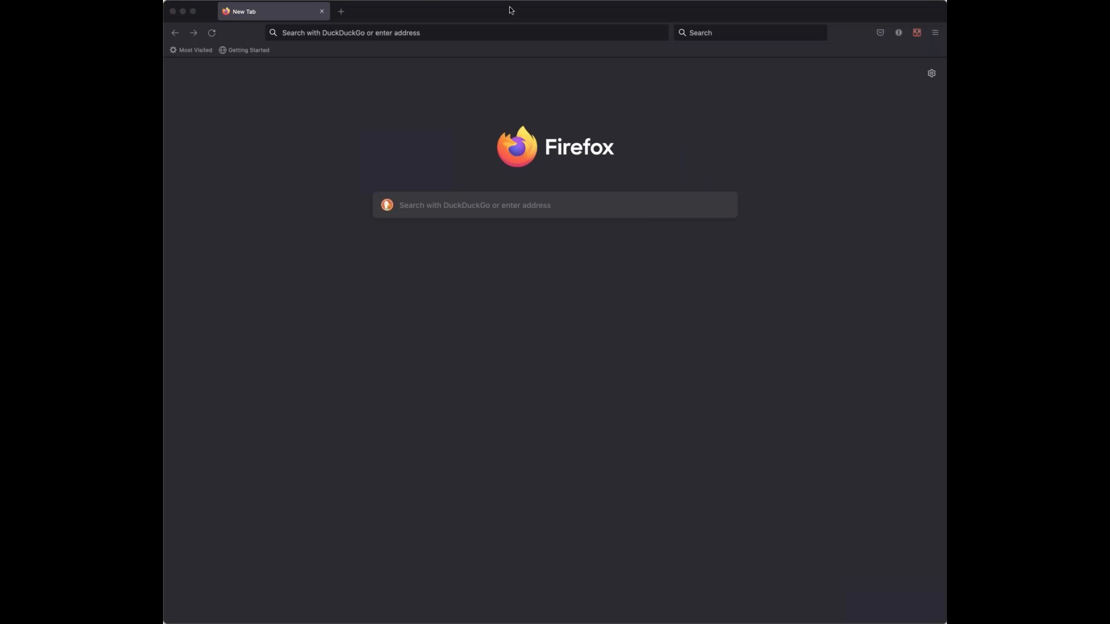
Step: Load the site's /register/ page from the pasted URL
click(549, 35)
text(https://thankful-mantis.w5.wpsandbox.pro/register/)
key(Return)
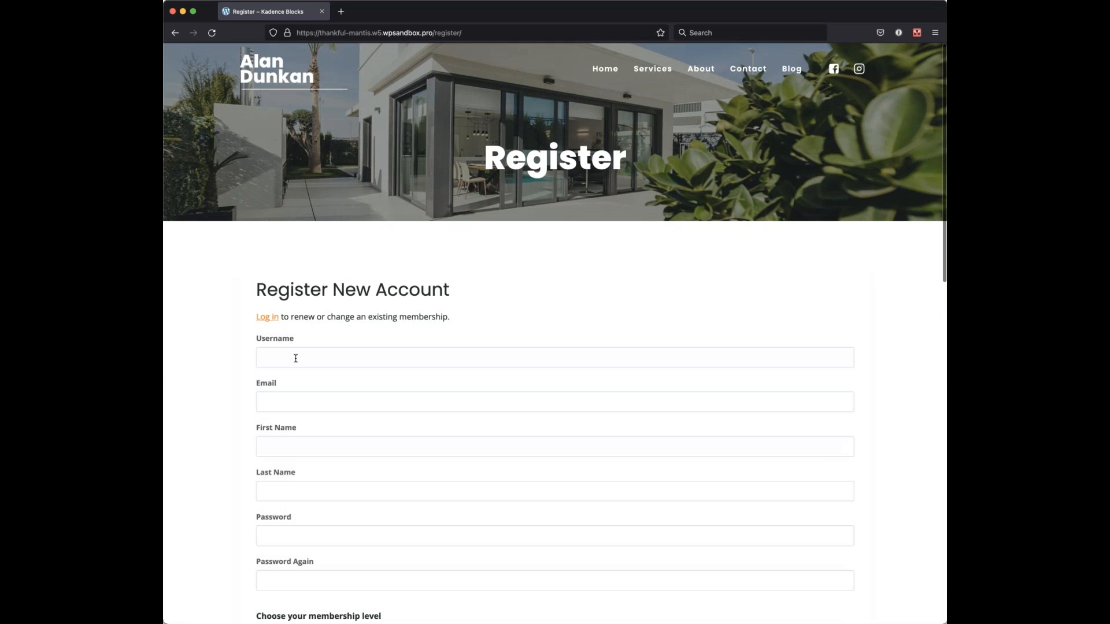
click(295, 358)
text(tester)
key(Tab)
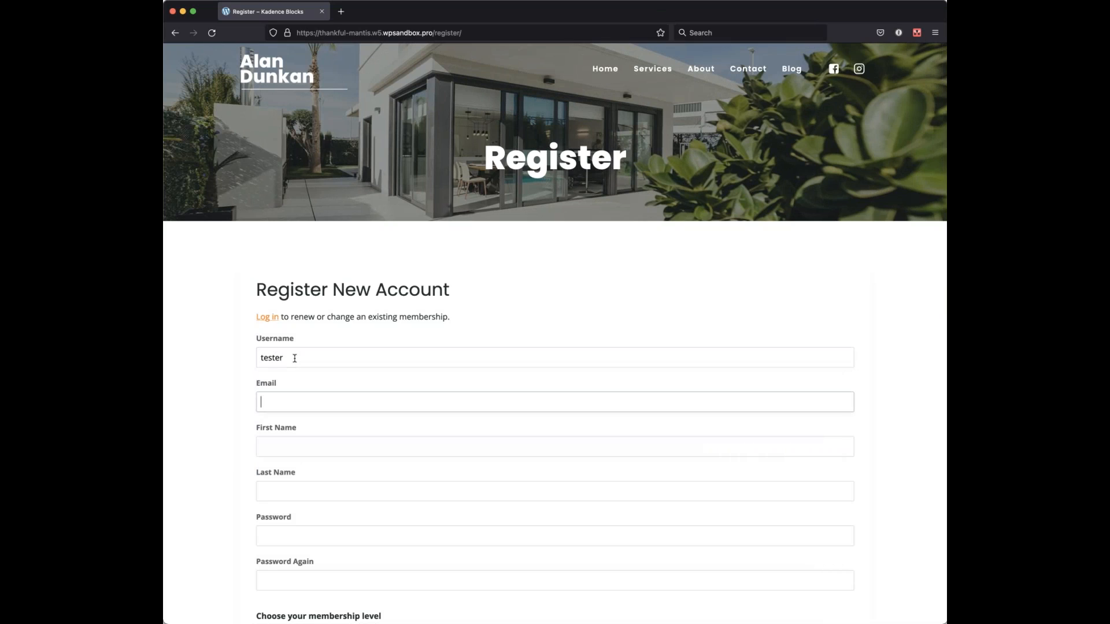
text(tester@example.com)
key(Tab)
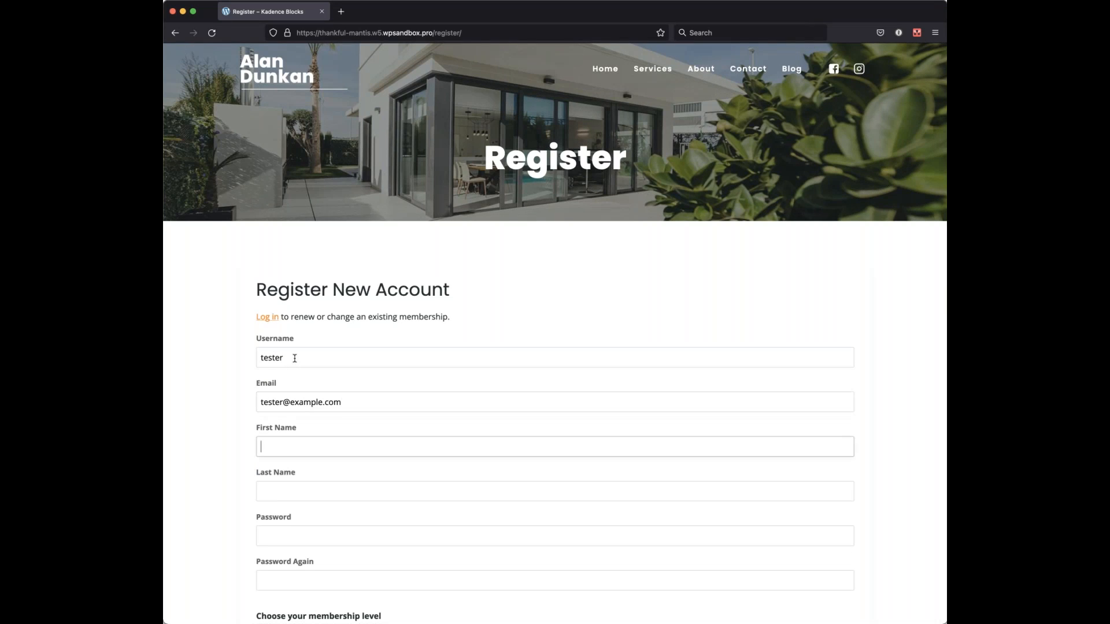
text(Tester)
key(Tab)
text(Example)
key(Tab)
text(••••••••••)
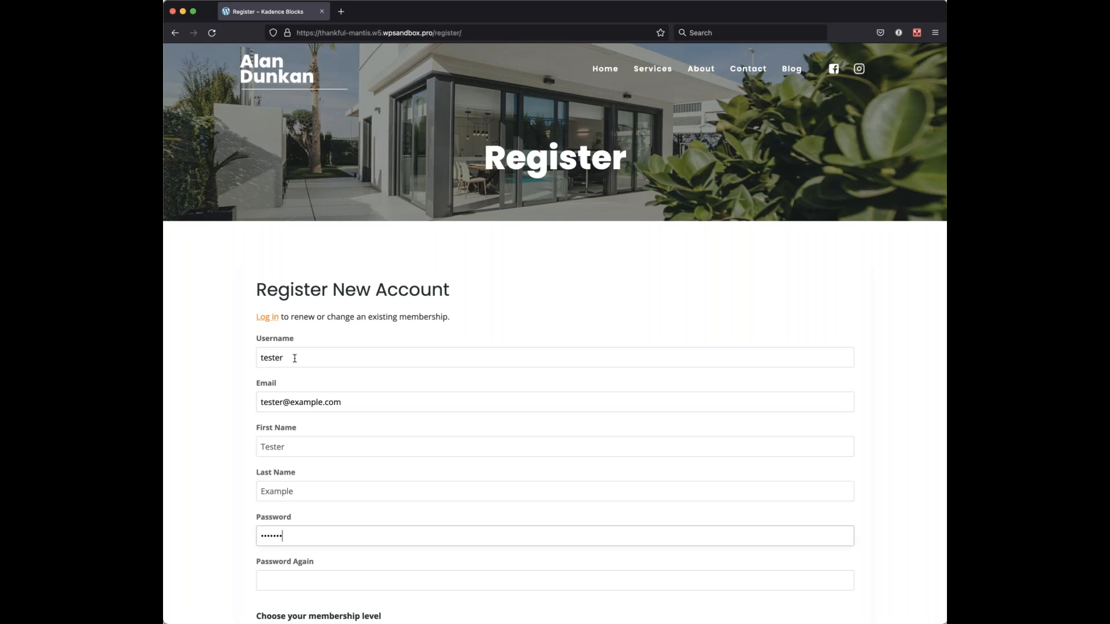
key(Tab)
Step: Repeat the password and copy the Braintree test card number from the page
text(••••••••••)
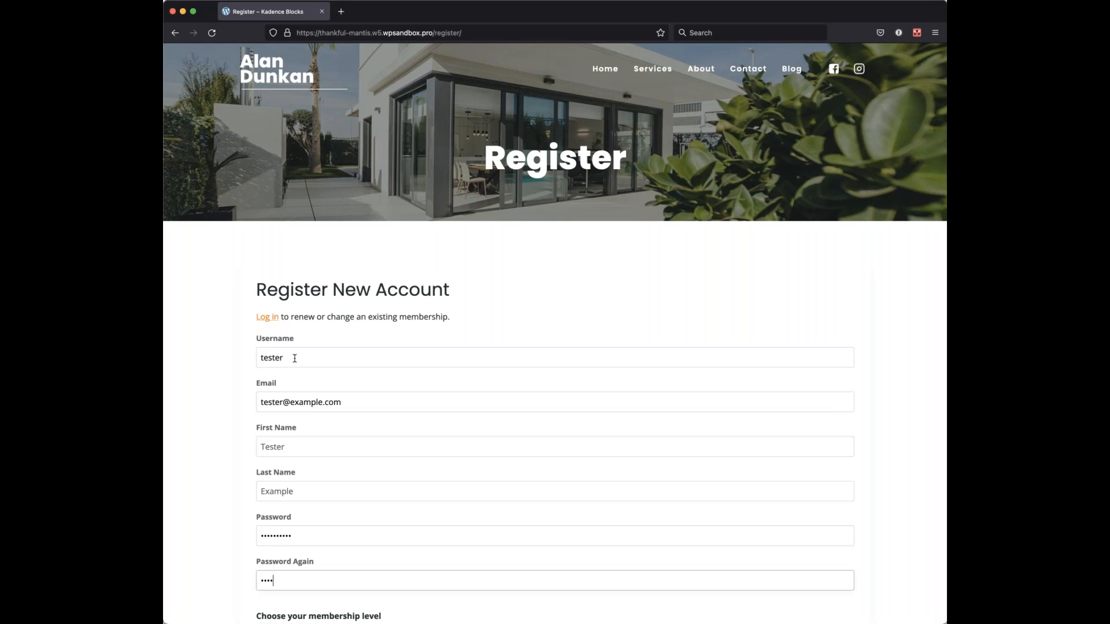
scroll(303, 375, down, 3)
scroll(385, 350, down, 6)
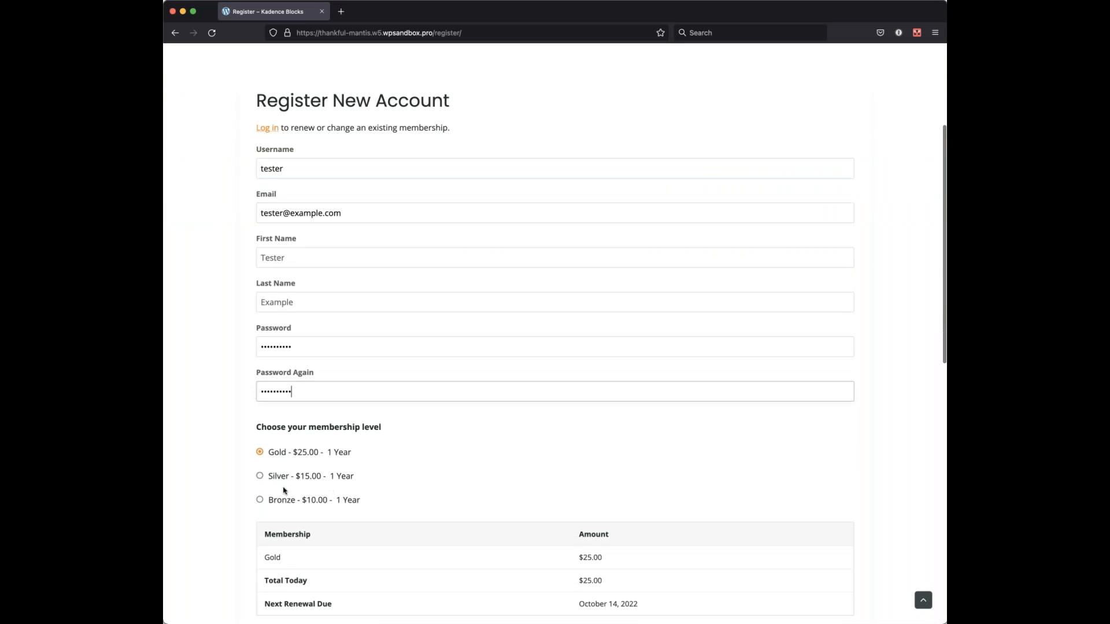
scroll(385, 350, down, 3)
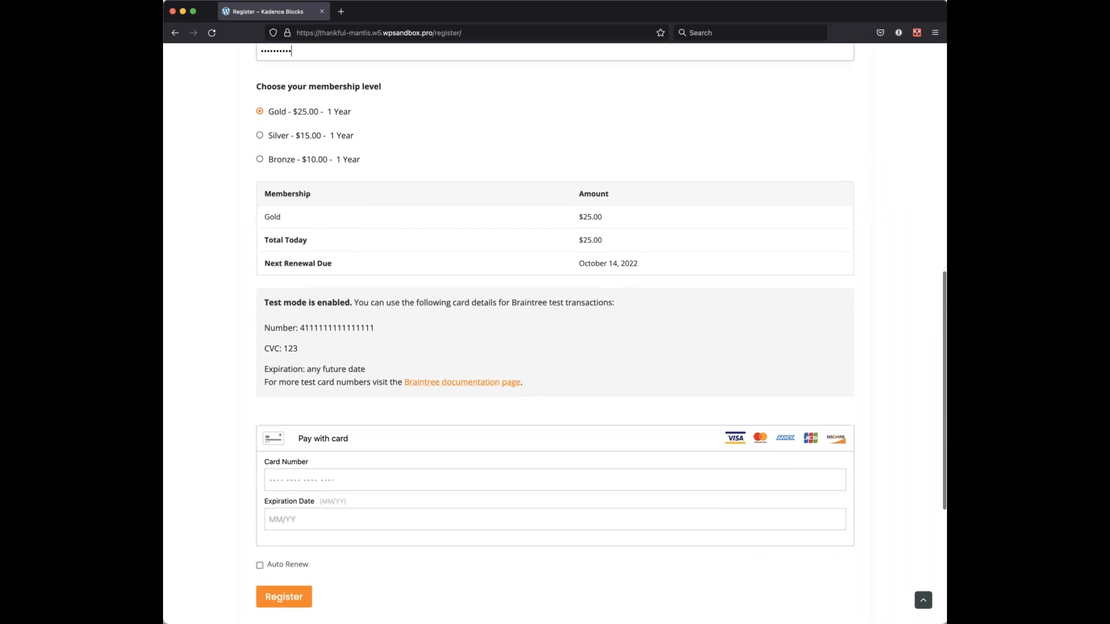
drag(375, 328, 300, 330)
Step: Enter the test card number with expiry 12 / 24 and turn on Auto Renew
click(314, 475)
key(super+v)
click(293, 516)
text(12 / 24)
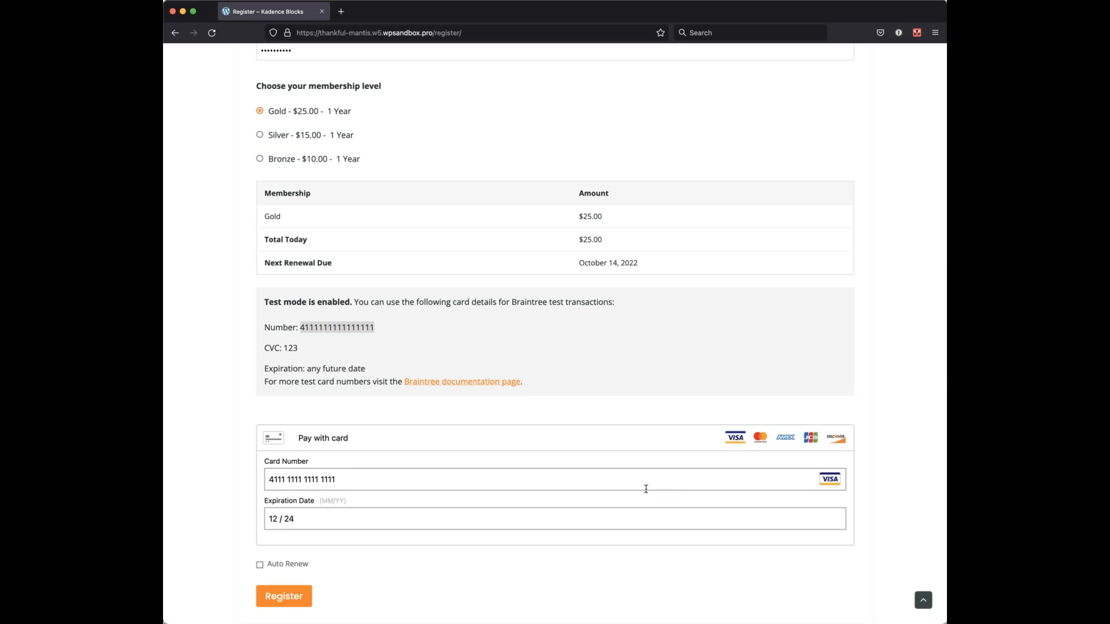
click(259, 565)
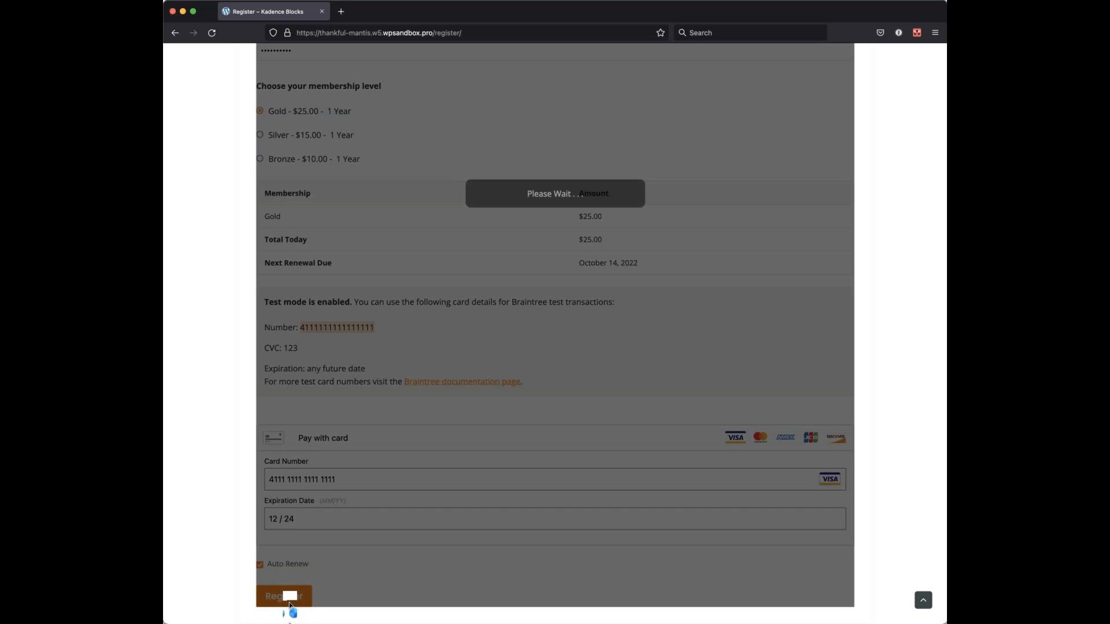
scroll(272, 555, down, 3)
Step: Submit the Gold registration and enter the 3D Secure purchase authentication code
click(278, 552)
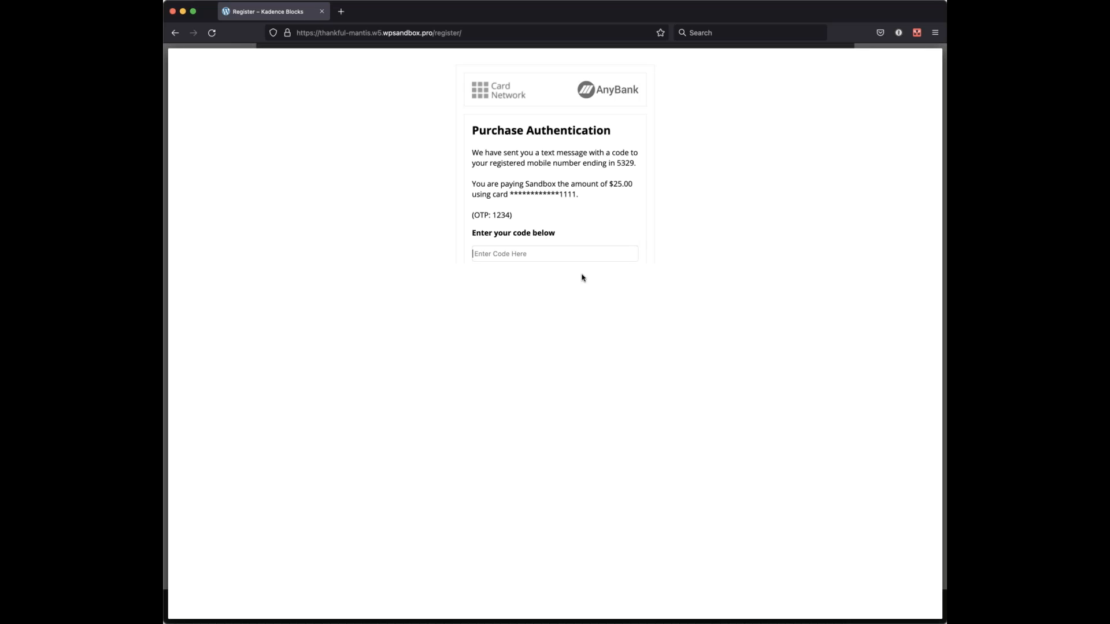
text(1234)
key(Return)
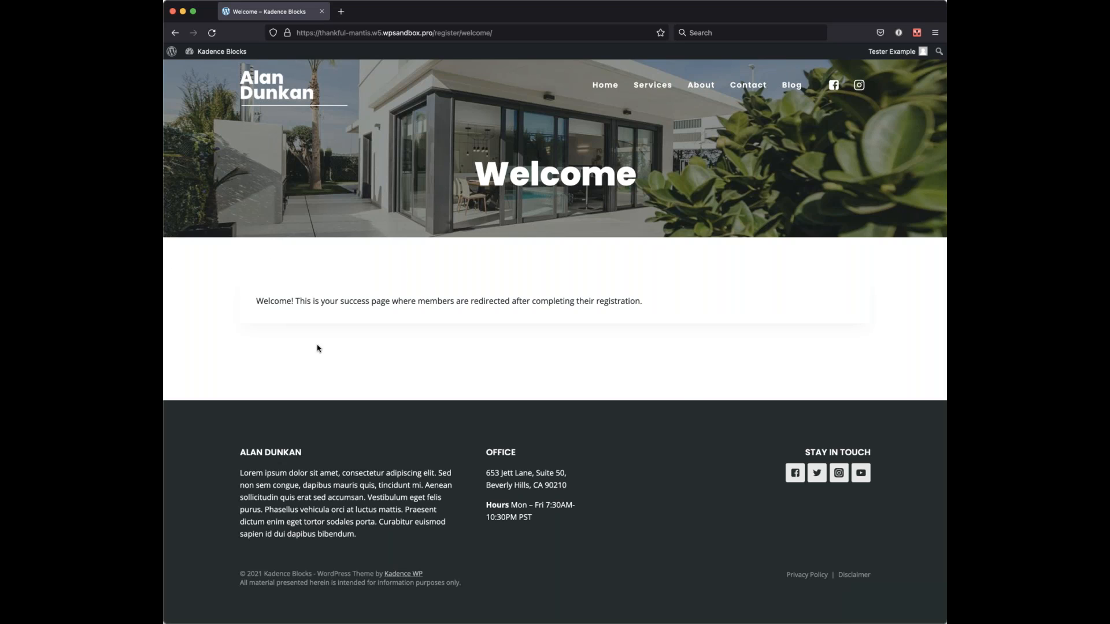
Step: Switch to the WordPress admin window to see the new $25.00 Gold Braintree payment
key(super+Tab)
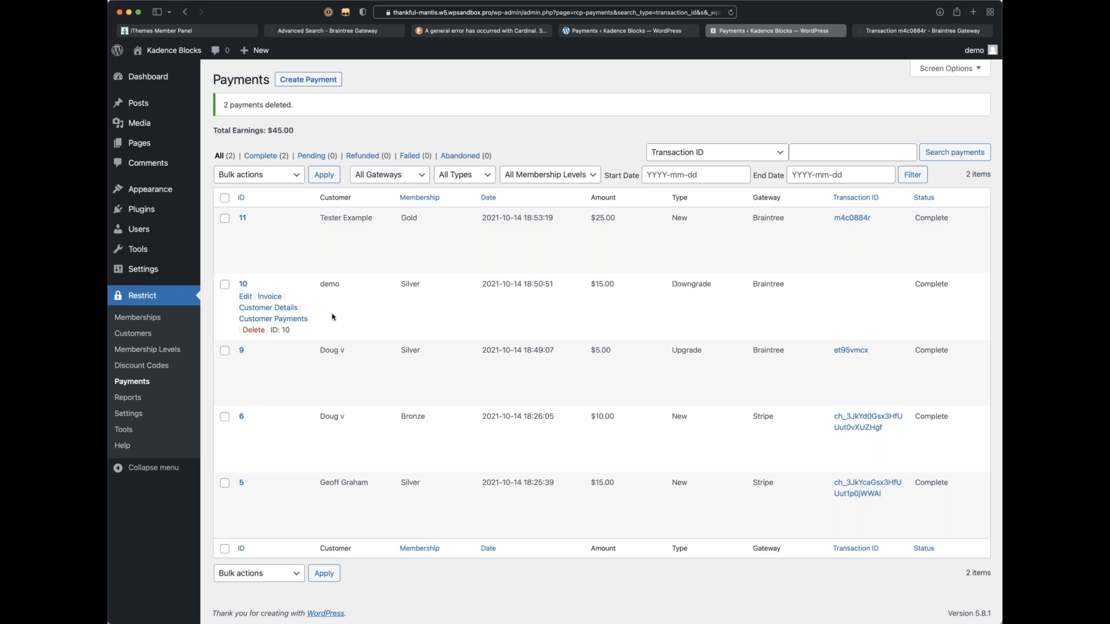
Step: Delete the $15.00 Silver payment with ID 10 and confirm the deletion
click(252, 334)
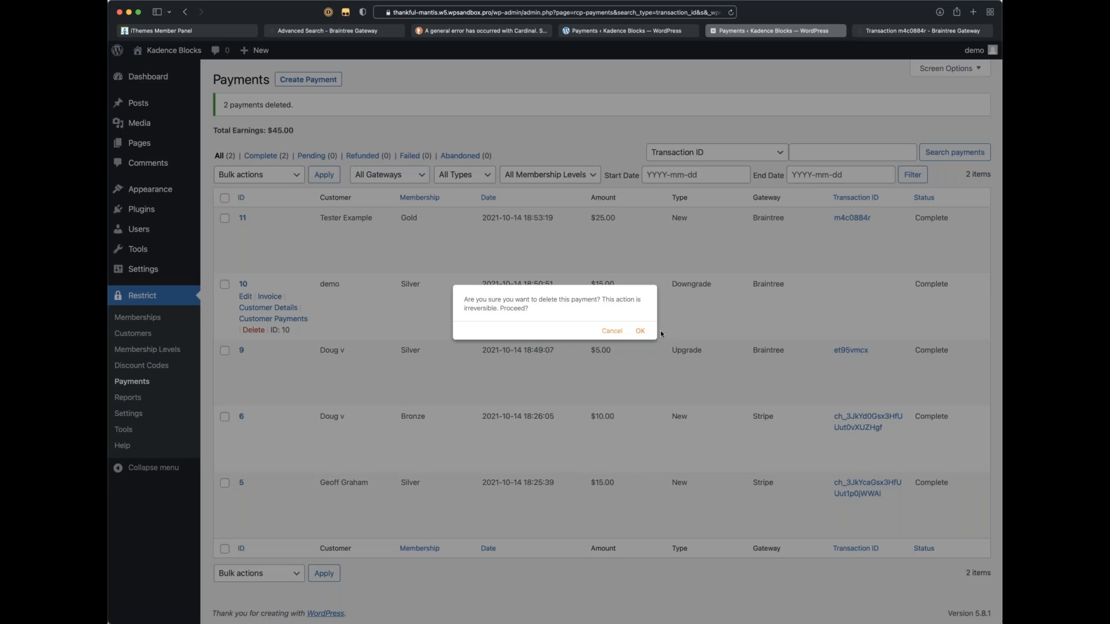
click(640, 331)
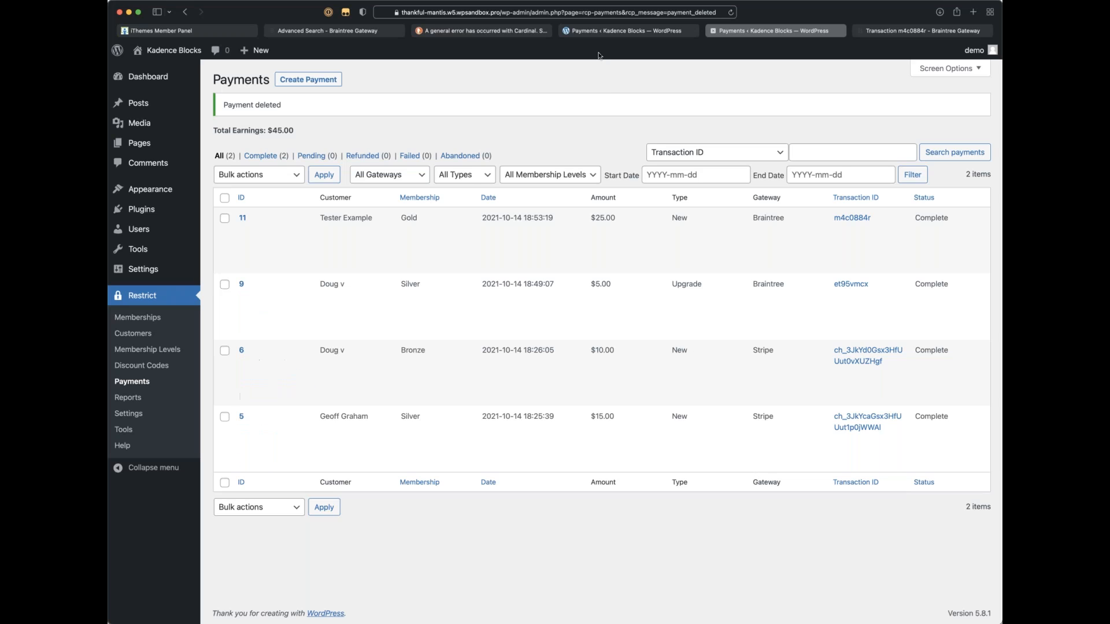
click(607, 32)
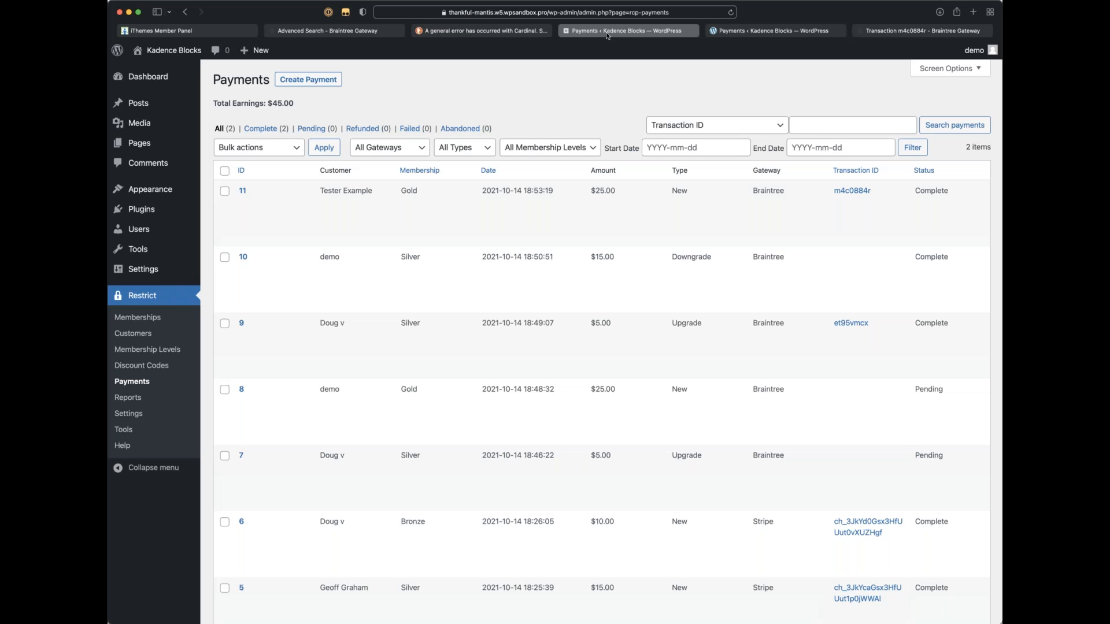
Step: Check the Braintree sandbox dashboard, then return to the Payments list showing $45.00 earnings
click(891, 31)
click(170, 58)
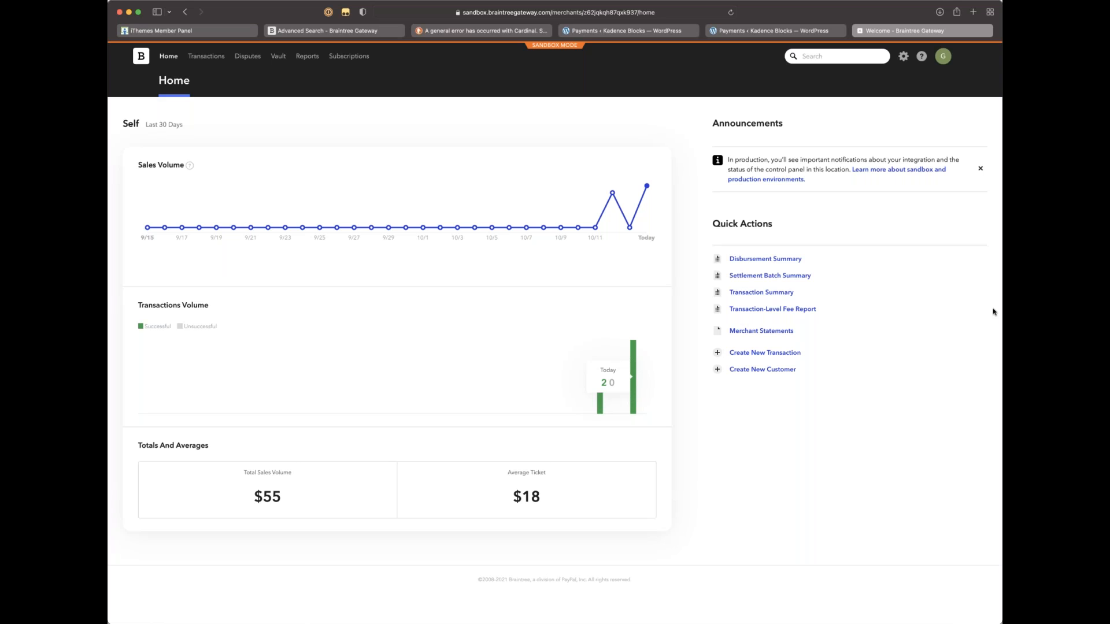
click(754, 30)
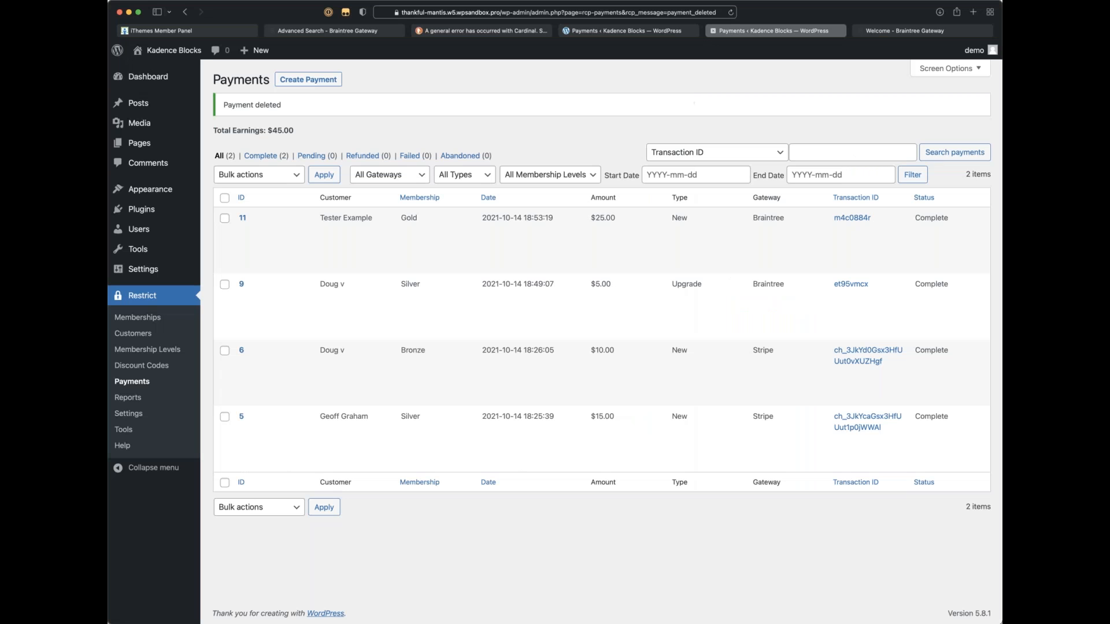
Step: Review the Payments settings: Braintree as the only enabled gateway, Sandbox Mode on
click(129, 414)
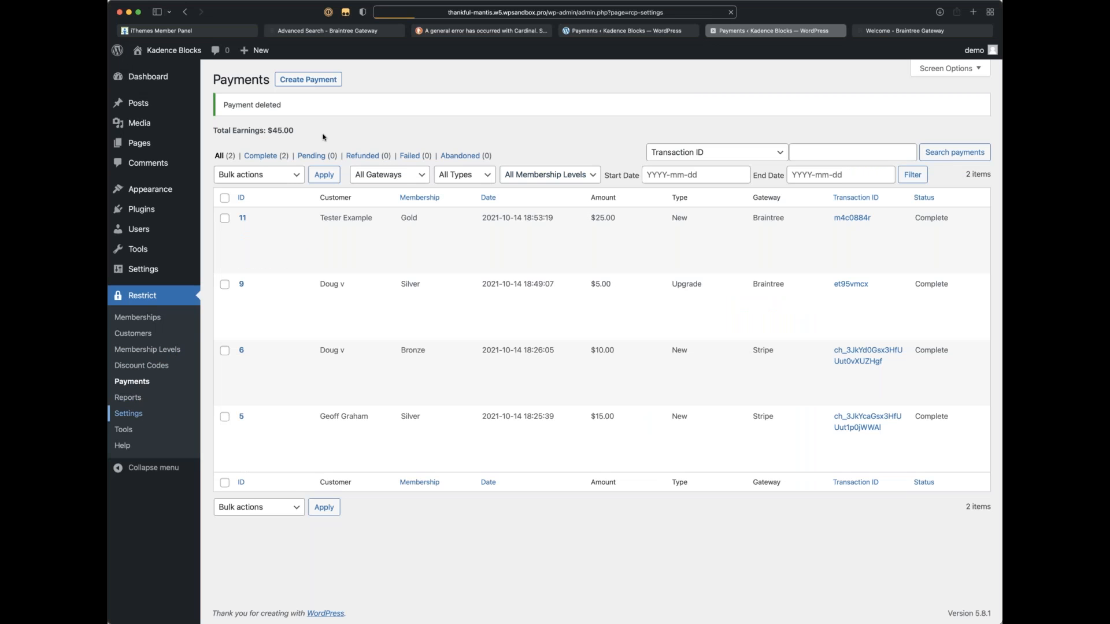
click(288, 105)
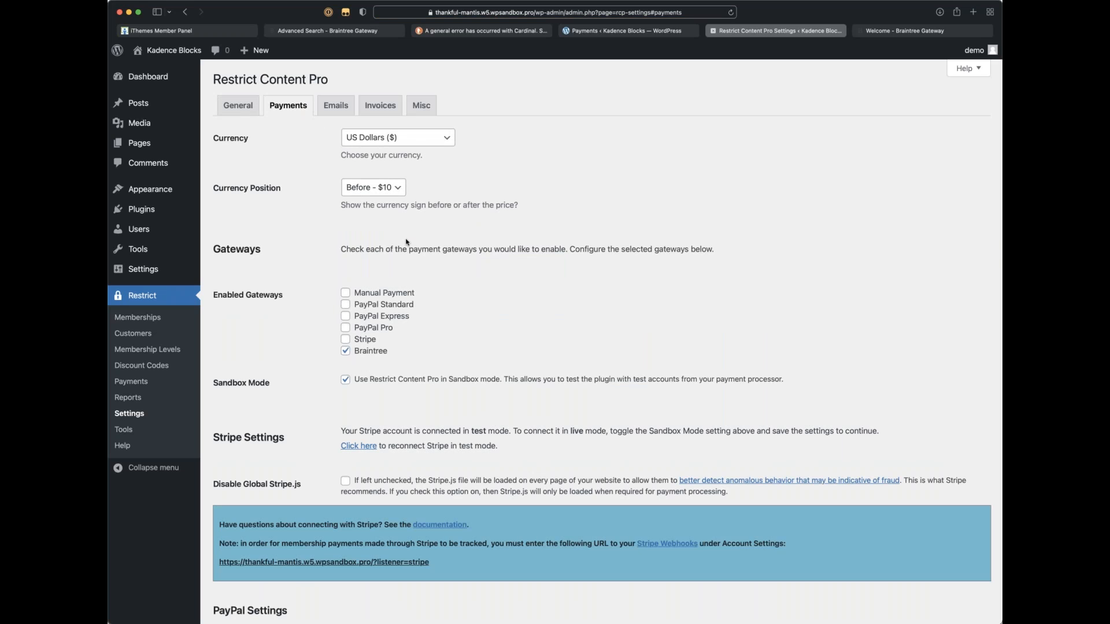
scroll(601, 347, down, 2)
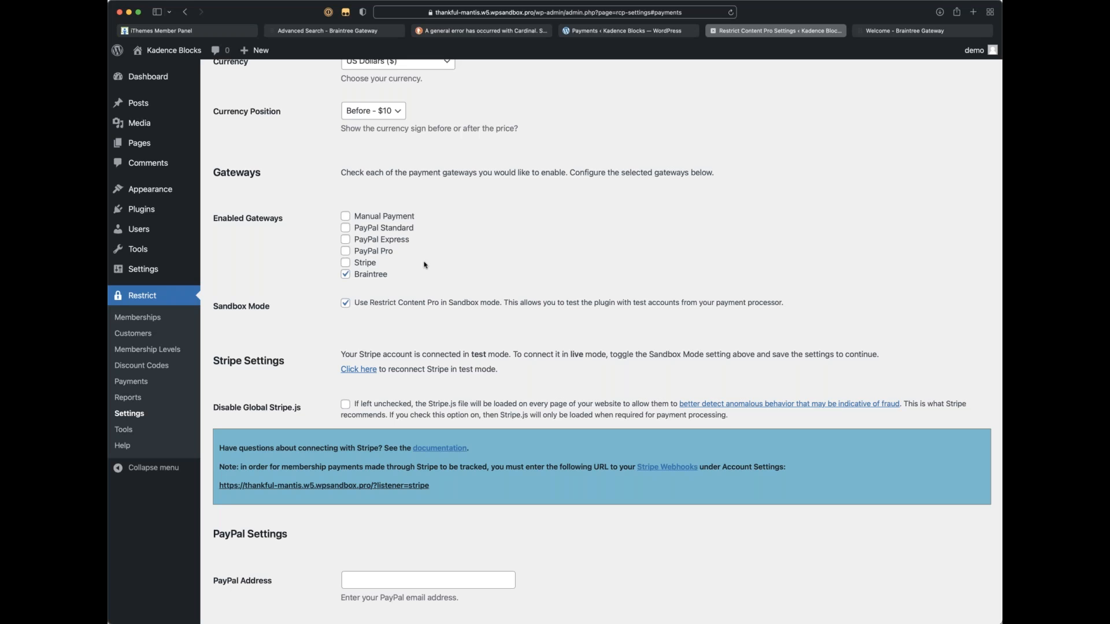
scroll(478, 236, down, 1)
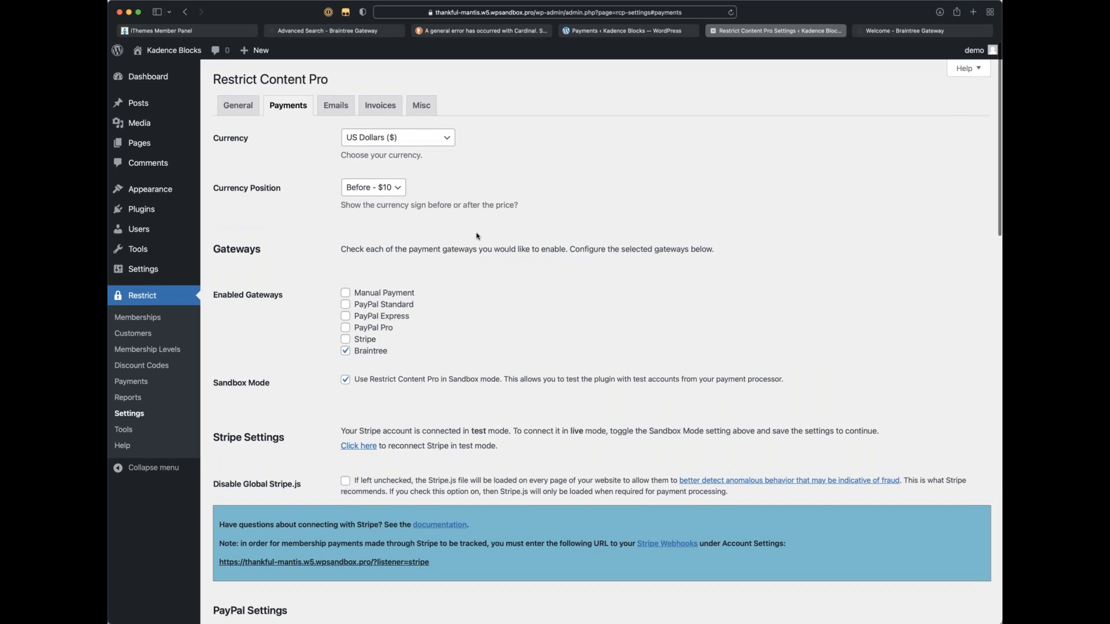